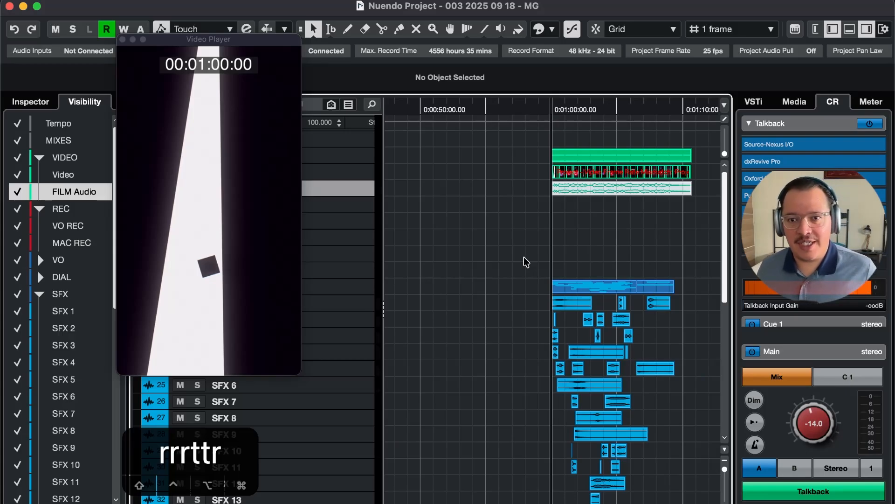
Step the playhead forward through the timeline from the start of the animation to about 1:07:09 to examine the video
{"action": "key", "text": "t"}
{"action": "key", "text": "t"}
{"action": "key", "text": "t"}
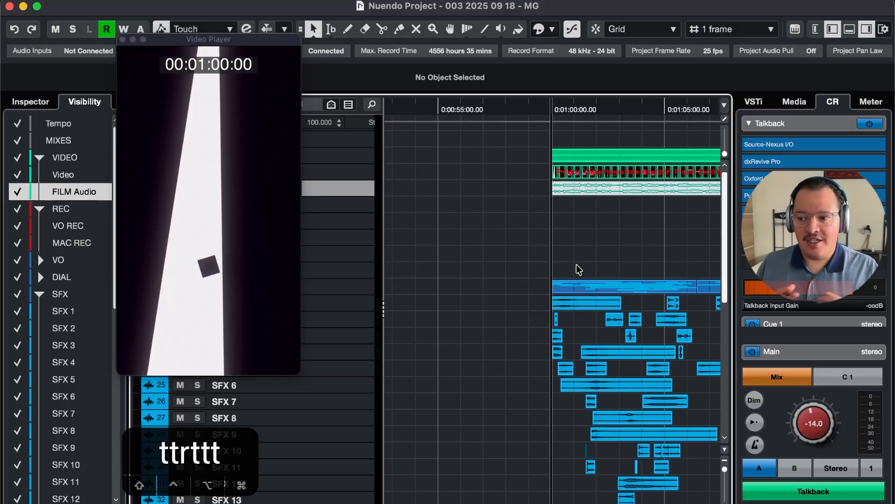
{"action": "key", "text": "t"}
{"action": "key", "text": "t"}
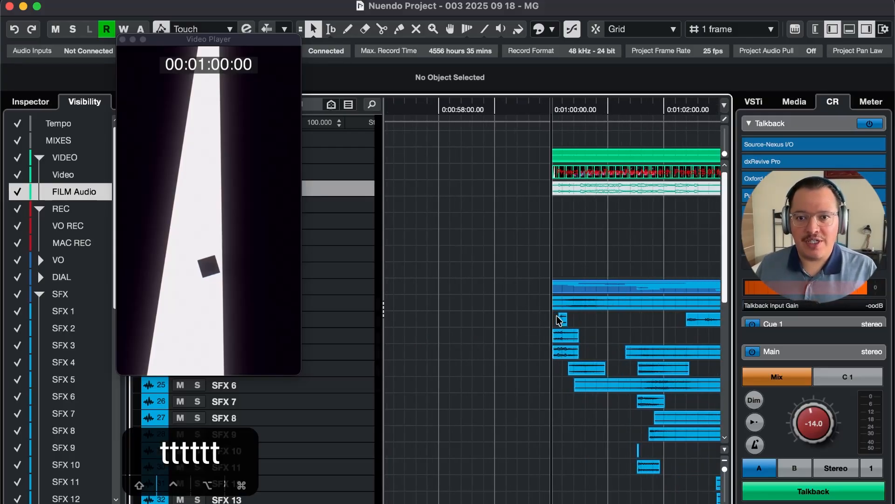
{"action": "key", "text": "5"}
{"action": "key", "text": "5"}
{"action": "key", "text": "5"}
{"action": "key", "text": "r"}
{"action": "key", "text": "5"}
{"action": "key", "text": "5"}
{"action": "key", "text": "5"}
{"action": "key", "text": "5"}
{"action": "key", "text": "5"}
{"action": "key", "text": "5"}
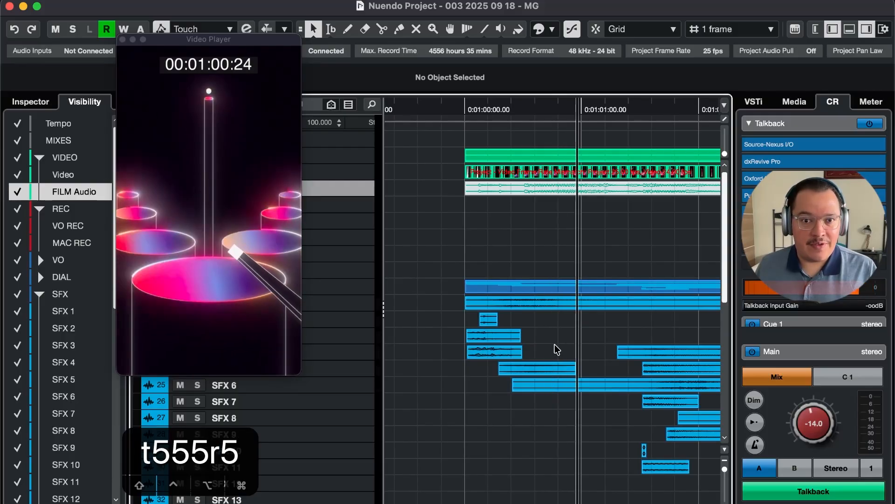
{"action": "key", "text": "5"}
{"action": "key", "text": "5"}
{"action": "key", "text": "5"}
{"action": "key", "text": "5"}
{"action": "key", "text": "5"}
{"action": "key", "text": "5"}
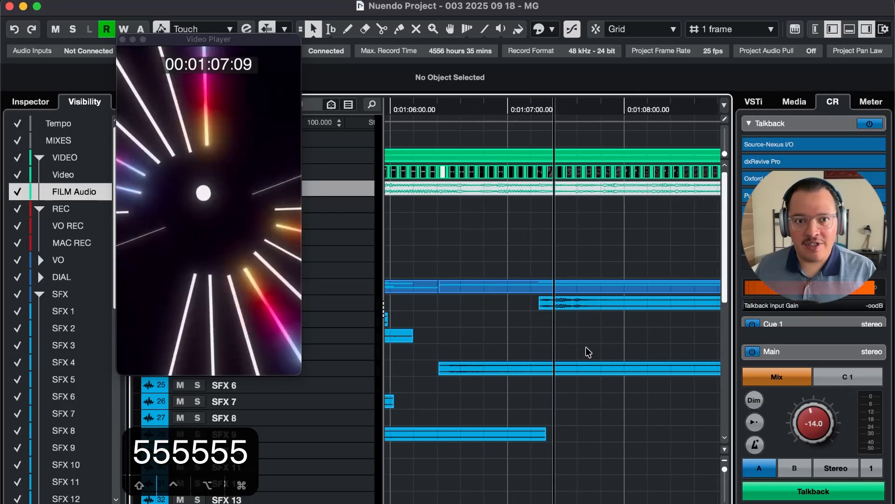
Step the playhead back to 1:04:17 to review the earlier frames of the animation
{"action": "key", "text": "4"}
{"action": "key", "text": "4"}
{"action": "key", "text": "4"}
{"action": "key", "text": "4"}
{"action": "key", "text": "4"}
{"action": "key", "text": "4"}
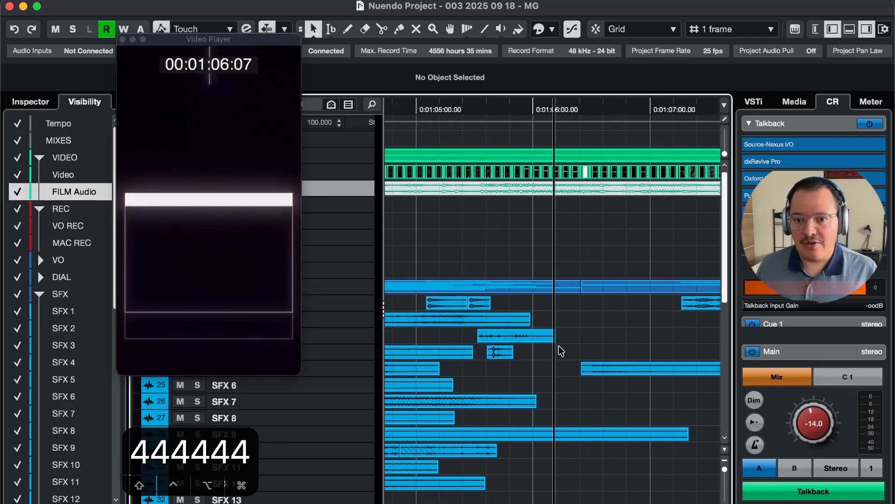
{"action": "key", "text": "4"}
{"action": "key", "text": "4"}
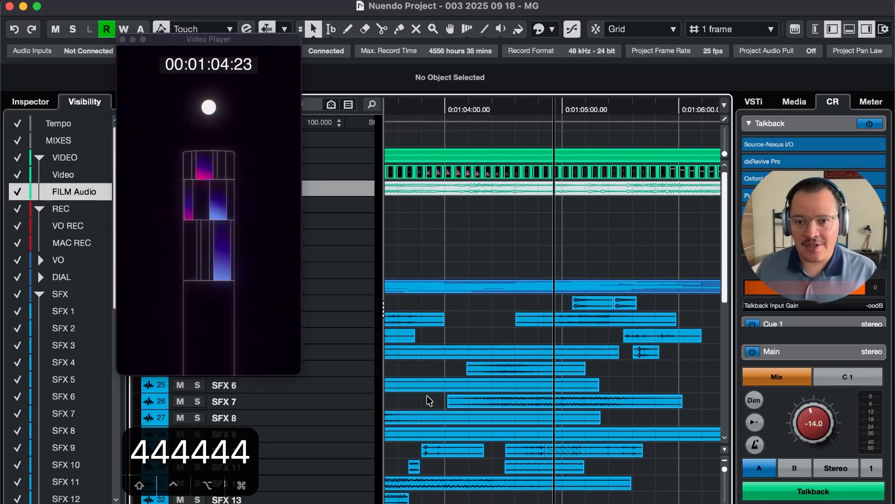
{"action": "key", "text": "4"}
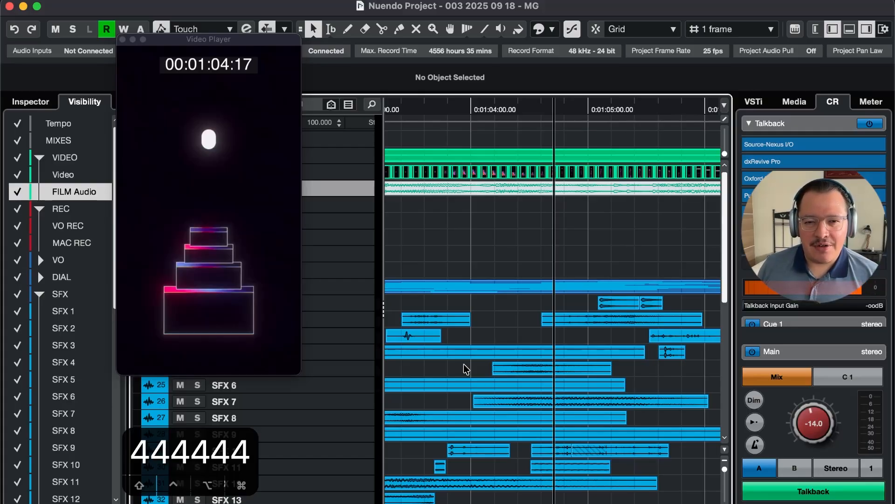
Return the playhead to the start of the video event and step it forward to about 1:04:19
{"action": "key", "text": "r"}
{"action": "key", "text": "r"}
{"action": "key", "text": "r"}
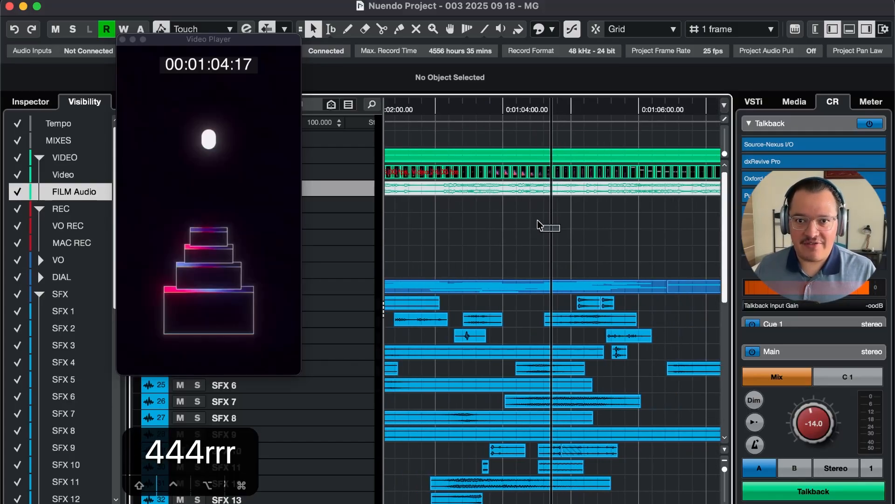
{"action": "left_click", "coordinate": [535, 172]}
{"action": "key", "text": "g"}
{"action": "key", "text": "r"}
{"action": "key", "text": "r"}
{"action": "key", "text": "5"}
{"action": "key", "text": "5"}
{"action": "key", "text": "5"}
{"action": "key", "text": "5"}
{"action": "key", "text": "5"}
{"action": "key", "text": "5"}
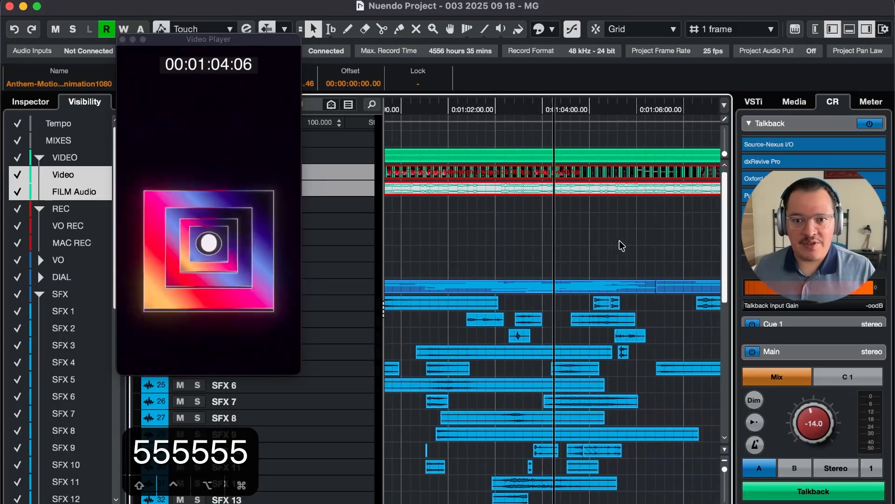
Enlarge the heights of the MUSIC folder and MUS 1 tracks, then clear the event selection
{"action": "key", "text": "r"}
{"action": "key", "text": "r"}
{"action": "key", "text": "r"}
{"action": "key", "text": "r"}
{"action": "key", "text": "r"}
{"action": "scroll", "coordinate": [605, 249], "scroll_direction": "down", "scroll_amount": 6}
{"action": "scroll", "coordinate": [605, 249], "scroll_direction": "right", "scroll_amount": 1}
{"action": "key", "text": "r"}
{"action": "key", "text": "r"}
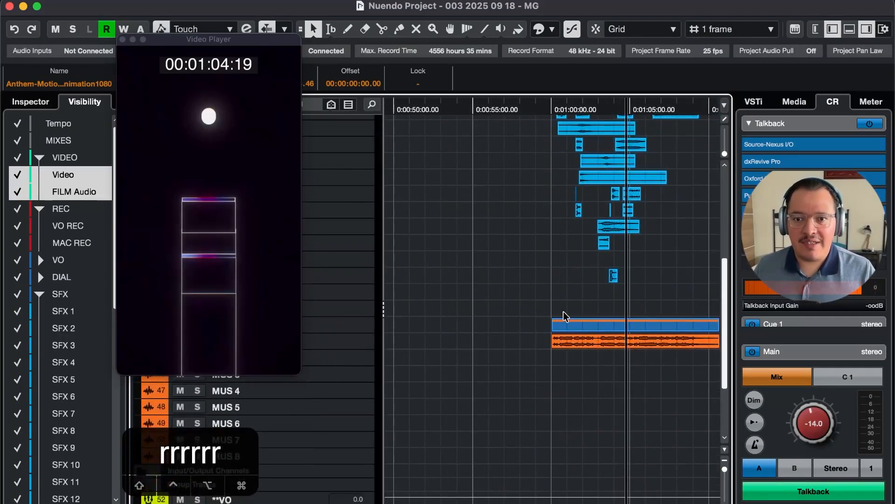
{"action": "left_click_drag", "start_coordinate": [563, 312], "coordinate": [678, 386]}
{"action": "key", "text": "super+t"}
{"action": "left_click", "coordinate": [665, 254]}
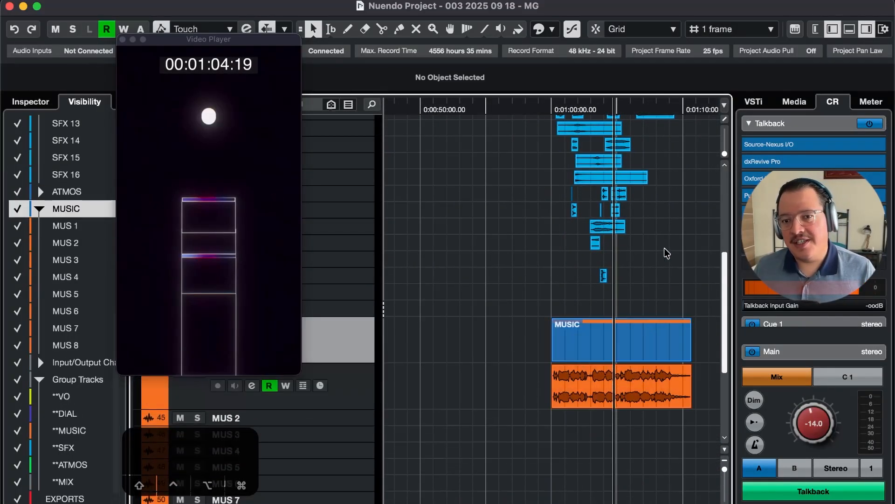
Examine the sound effect events on the SFX tracks above the music
{"action": "key", "text": "t"}
{"action": "key", "text": "t"}
{"action": "key", "text": "t"}
{"action": "key", "text": "t"}
{"action": "key", "text": "t"}
{"action": "scroll", "coordinate": [648, 223], "scroll_direction": "up", "scroll_amount": 3}
{"action": "scroll", "coordinate": [648, 223], "scroll_direction": "right", "scroll_amount": 1}
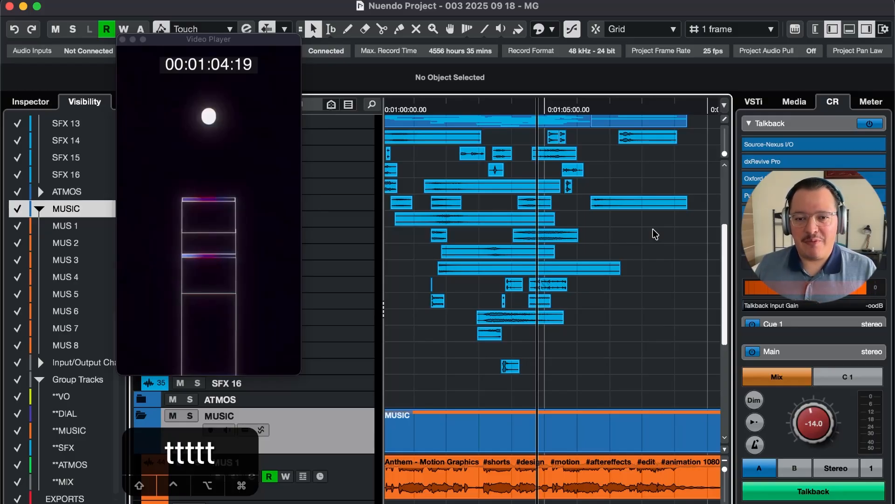
{"action": "key", "text": "r"}
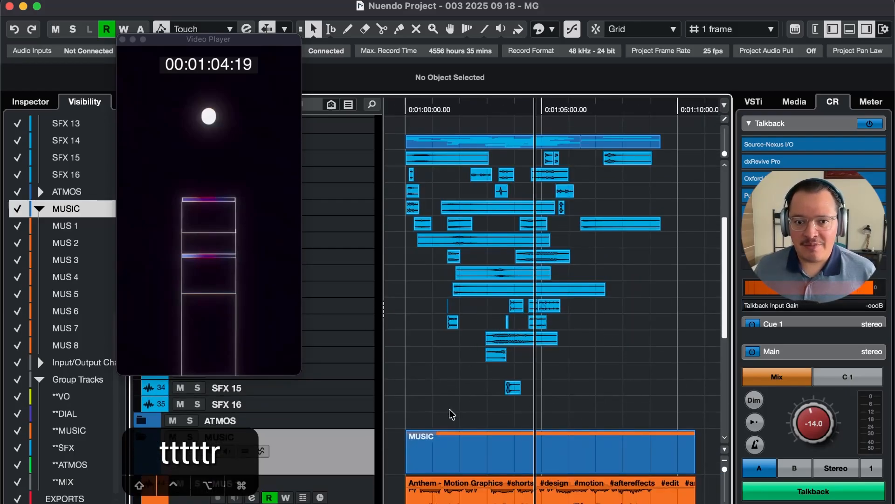
Move the playhead to the start of the MUSIC event at 0:01:00:00
{"action": "left_click", "coordinate": [413, 451]}
{"action": "key", "text": "g"}
{"action": "key", "text": "t"}
{"action": "key", "text": "t"}
{"action": "key", "text": "t"}
{"action": "key", "text": "t"}
{"action": "key", "text": "t"}
{"action": "key", "text": "t"}
{"action": "key", "text": "t"}
{"action": "key", "text": "t"}
{"action": "key", "text": "t"}
{"action": "key", "text": "t"}
{"action": "key", "text": "t"}
{"action": "key", "text": "t"}
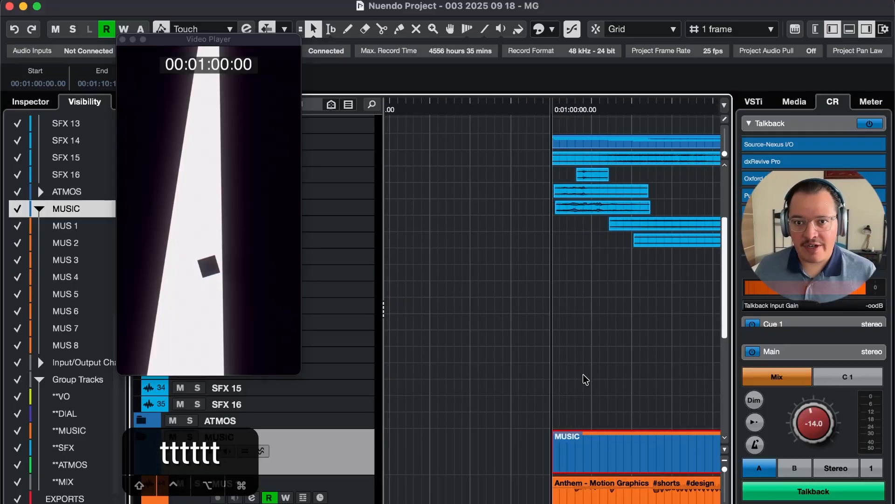
Turn off Talkback and play the whole animation with its music and effects, stopping after the end
{"action": "left_click", "coordinate": [550, 391]}
{"action": "left_click", "coordinate": [831, 482]}
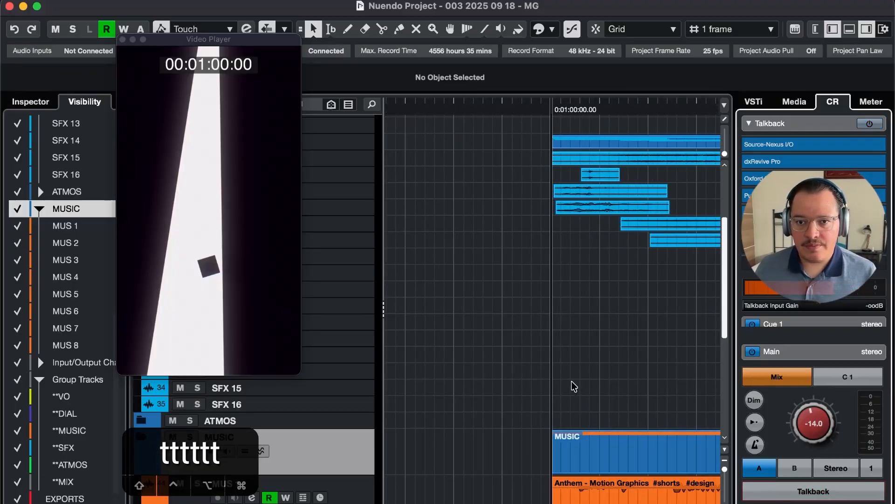
{"action": "key", "text": "4"}
{"action": "key", "text": "space"}
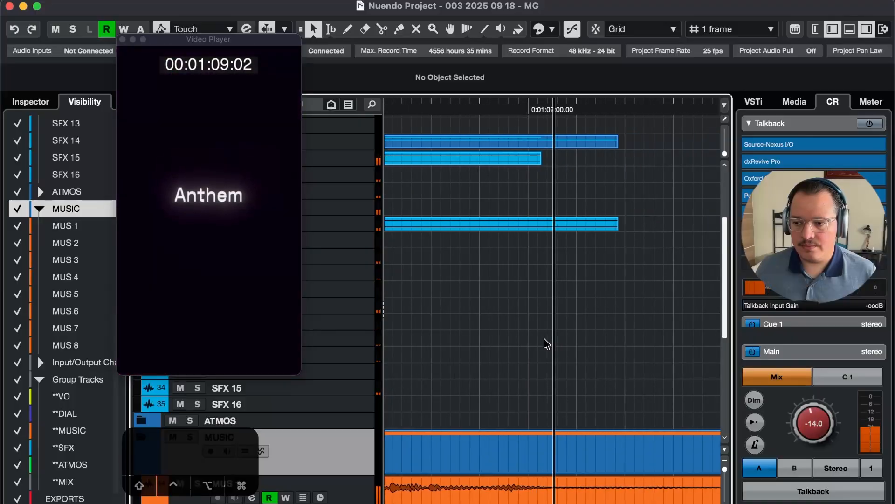
{"action": "key", "text": "r"}
{"action": "key", "text": "r"}
{"action": "key", "text": "r"}
{"action": "key", "text": "r"}
{"action": "key", "text": "r"}
{"action": "key", "text": "r"}
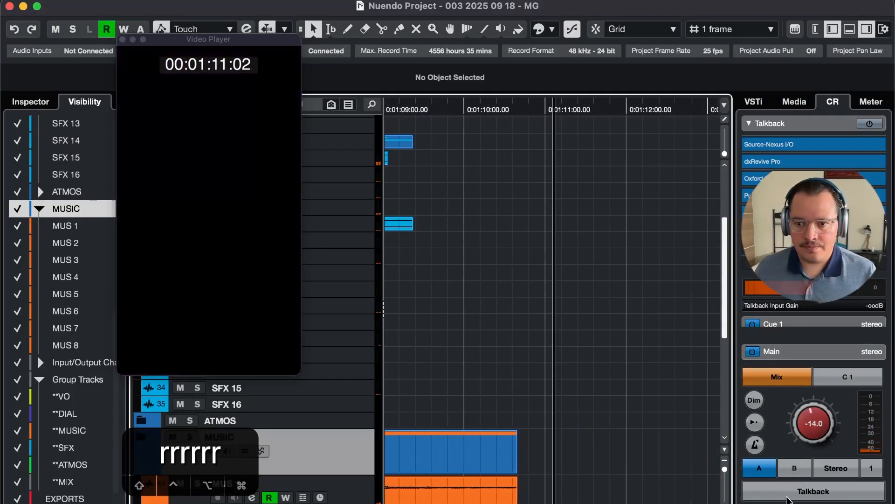
{"action": "key", "text": "space"}
Locate the playhead near the 1:07 mark on the SFX 12 track and step it back to 1:06:01
{"action": "key", "text": "r"}
{"action": "key", "text": "r"}
{"action": "key", "text": "r"}
{"action": "key", "text": "r"}
{"action": "key", "text": "r"}
{"action": "key", "text": "r"}
{"action": "key", "text": "r"}
{"action": "key", "text": "r"}
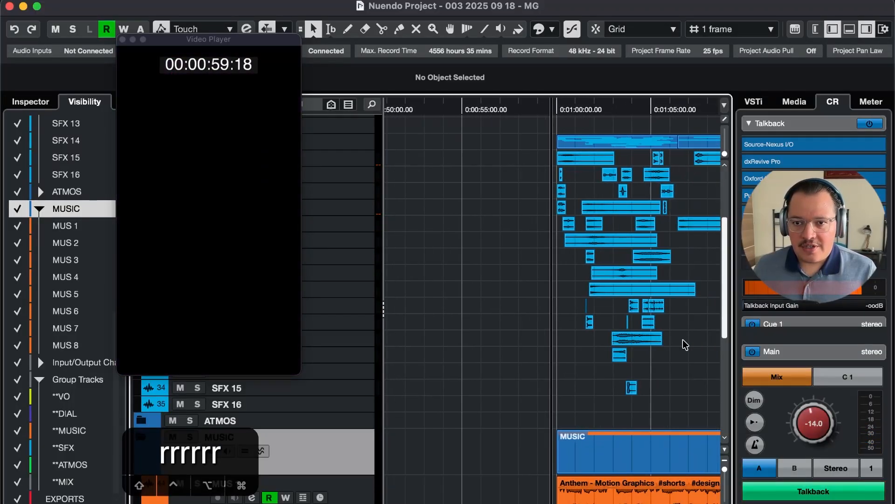
{"action": "key", "text": "3"}
{"action": "left_click", "coordinate": [683, 338]}
{"action": "key", "text": "g"}
{"action": "key", "text": "t"}
{"action": "key", "text": "t"}
{"action": "key", "text": "t"}
{"action": "key", "text": "t"}
{"action": "key", "text": "t"}
{"action": "key", "text": "t"}
{"action": "key", "text": "4"}
{"action": "key", "text": "4"}
{"action": "key", "text": "4"}
{"action": "key", "text": "4"}
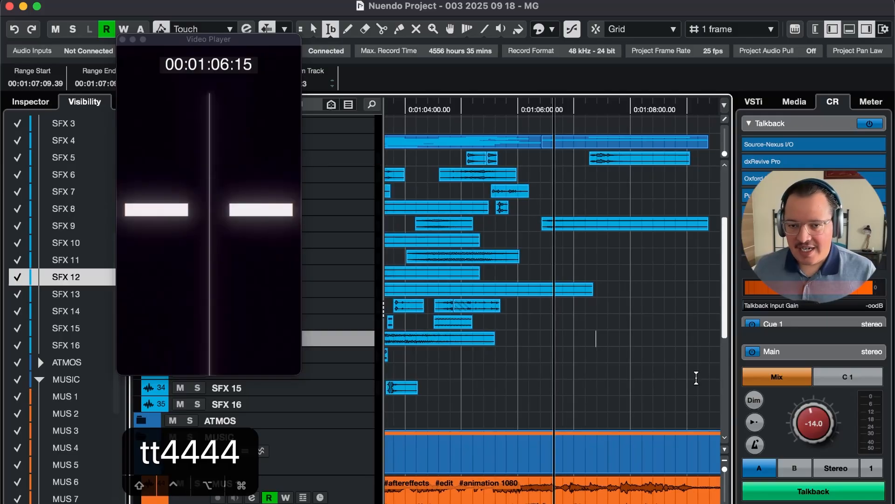
{"action": "key", "text": "4"}
{"action": "key", "text": "4"}
{"action": "key", "text": "1"}
Enlarge the SFX track heights around the FLASH POT POOF BOOM CAMERA LIGHT event on SFX 5, leaving no event selected
{"action": "key", "text": "t"}
{"action": "key", "text": "t"}
{"action": "key", "text": "t"}
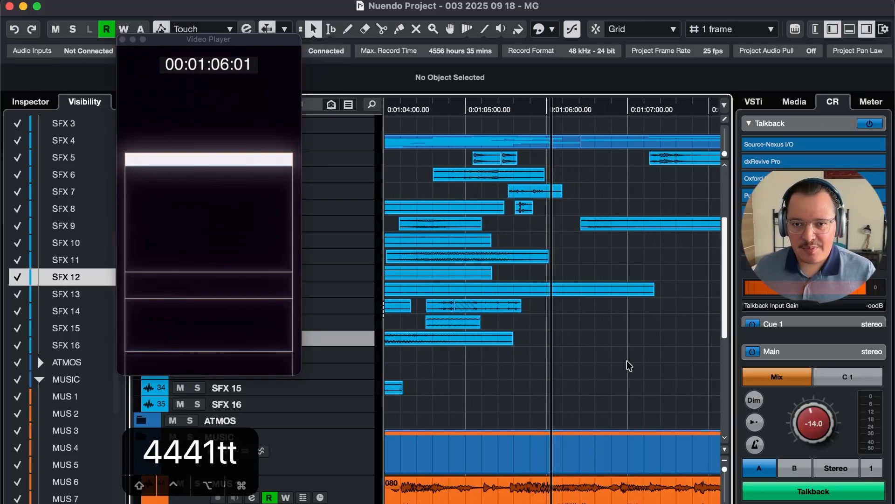
{"action": "key", "text": "r"}
{"action": "key", "text": "r"}
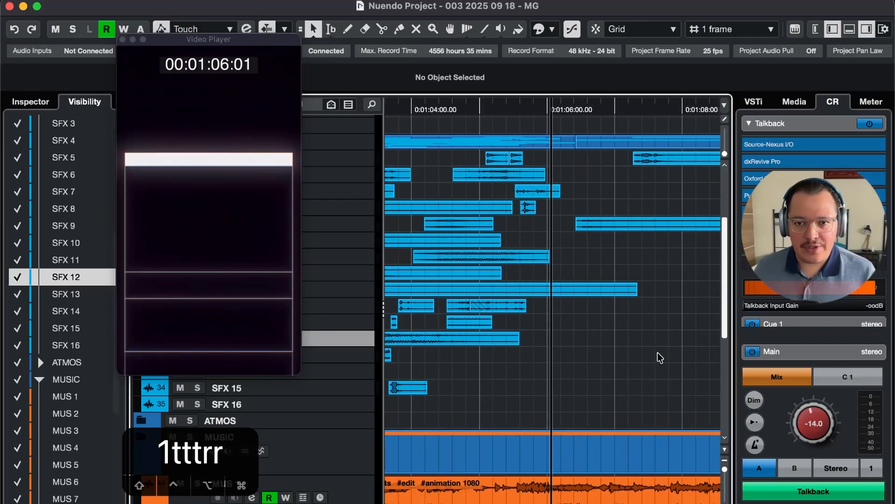
{"action": "left_click", "coordinate": [639, 224]}
{"action": "scroll", "coordinate": [632, 298], "scroll_direction": "up", "scroll_amount": 3}
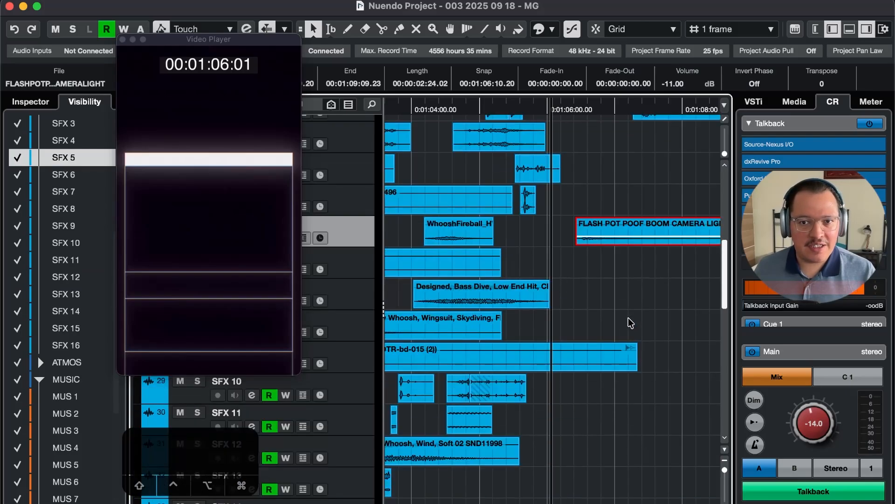
{"action": "left_click", "coordinate": [651, 432]}
{"action": "scroll", "coordinate": [545, 312], "scroll_direction": "right", "scroll_amount": 3}
{"action": "scroll", "coordinate": [566, 303], "scroll_direction": "up", "scroll_amount": 1}
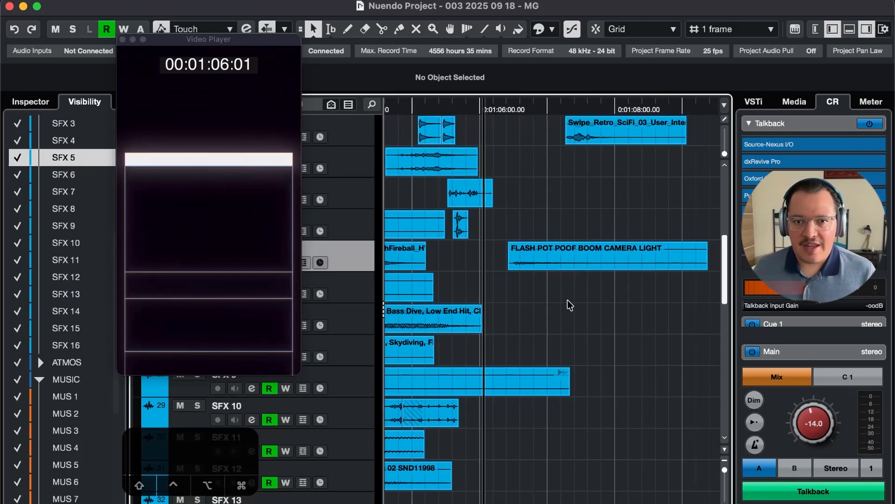
Turn off Talkback and play the passage leading through the flash effect on SFX 5
{"action": "left_click", "coordinate": [799, 495]}
{"action": "key", "text": "4"}
{"action": "key", "text": "space"}
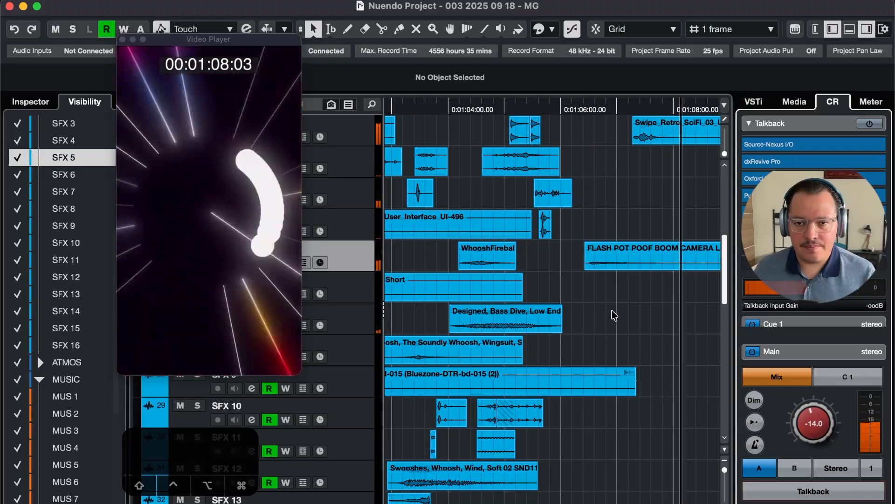
Reposition the playhead just after the flash effect's start and replay from there, returning to the Object Selection tool
{"action": "key", "text": "3"}
{"action": "left_click", "coordinate": [603, 280]}
{"action": "key", "text": "g"}
{"action": "key", "text": "space"}
{"action": "key", "text": "1"}
{"action": "key", "text": "t"}
{"action": "key", "text": "t"}
{"action": "key", "text": "ctrl+a"}
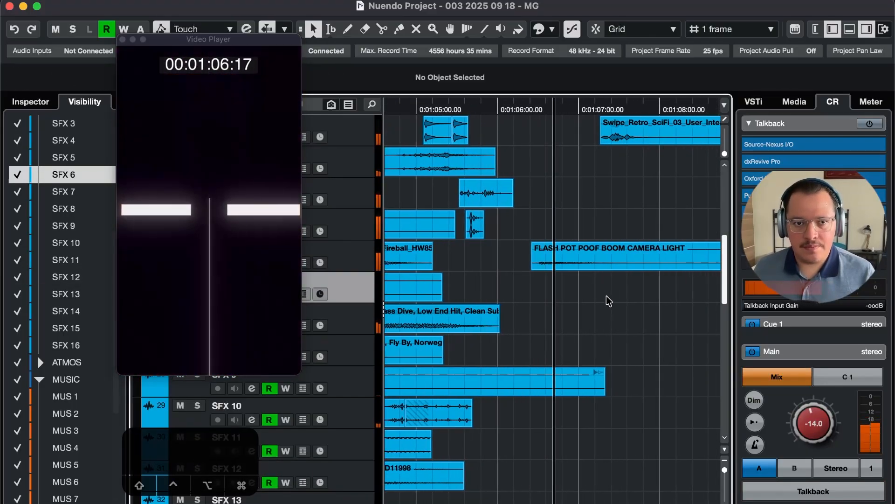
{"action": "key", "text": "space"}
Move the playhead to the start of the FLASH POT POOF BOOM CAMERA LIGHT event and audition its track in solo
{"action": "left_click_drag", "start_coordinate": [578, 304], "coordinate": [567, 260]}
{"action": "key", "text": "g"}
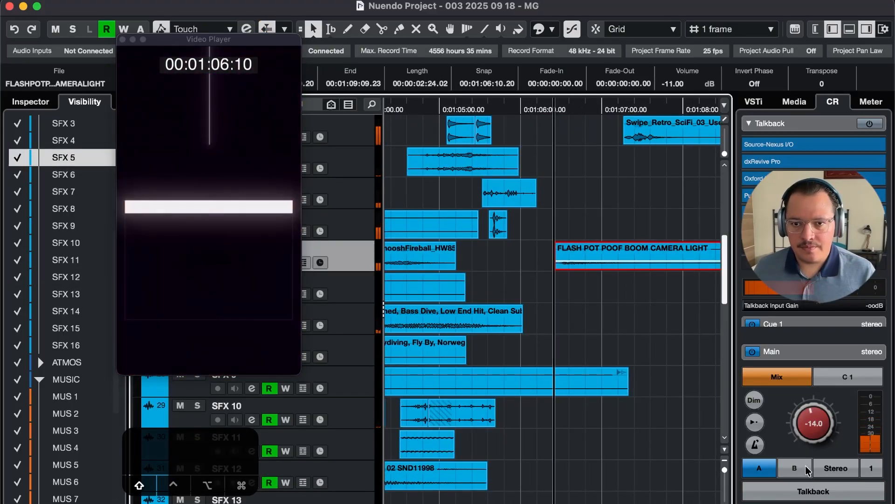
{"action": "key", "text": "s"}
{"action": "key", "text": "space"}
{"action": "key", "text": "space"}
{"action": "key", "text": "s"}
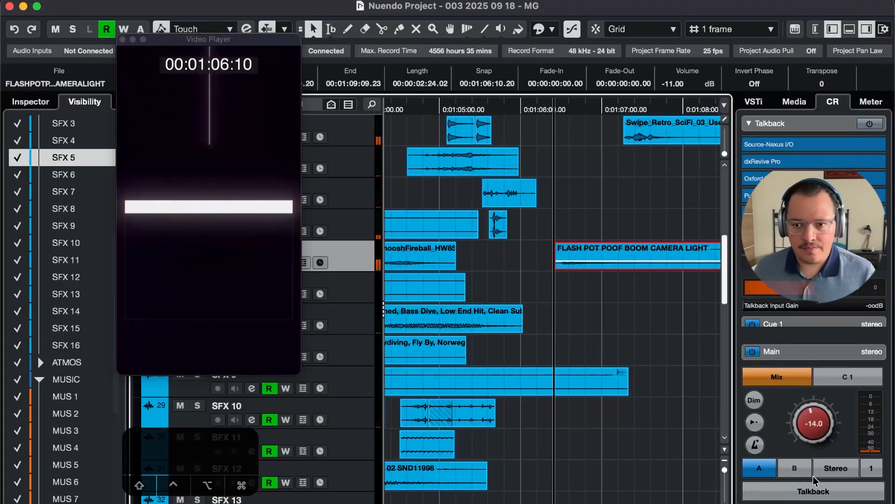
Turn Talkback back on and examine the SFX tracks around the flash effect
{"action": "left_click", "coordinate": [813, 487]}
{"action": "key", "text": "r"}
{"action": "key", "text": "r"}
{"action": "left_click_drag", "start_coordinate": [619, 303], "coordinate": [613, 228]}
{"action": "key", "text": "shift+r"}
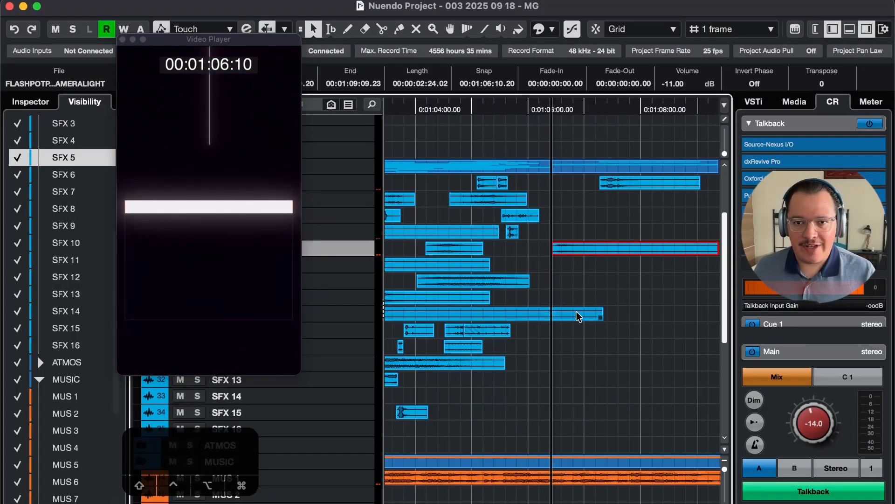
{"action": "key", "text": "t"}
{"action": "key", "text": "t"}
{"action": "key", "text": "t"}
{"action": "key", "text": "t"}
{"action": "key", "text": "shift+t"}
{"action": "key", "text": "r"}
Switch to Soundly and search the sound library for "glitch"
{"action": "key", "text": "super+Tab"}
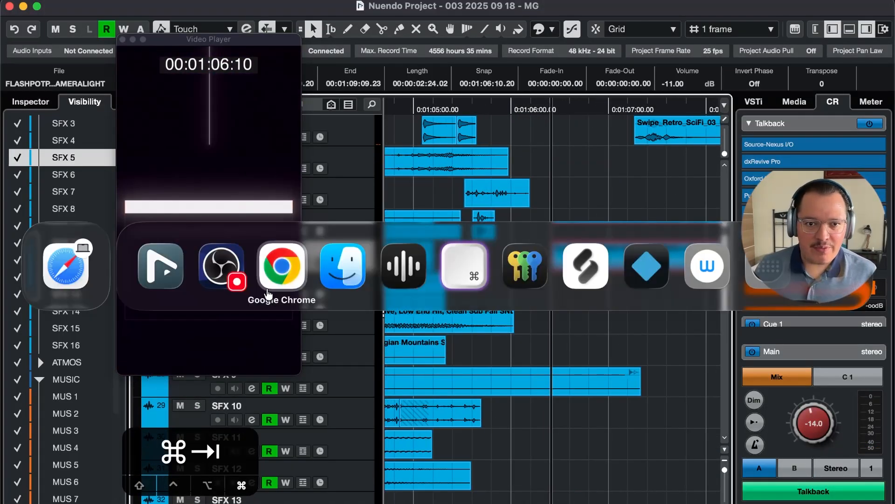
{"action": "key", "text": "super+f"}
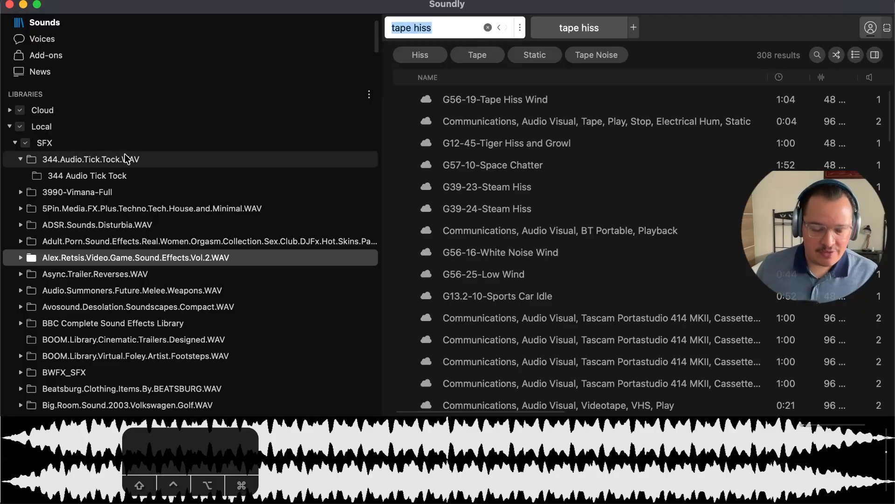
{"action": "type", "text": "glitch"}
{"action": "key", "text": "Return"}
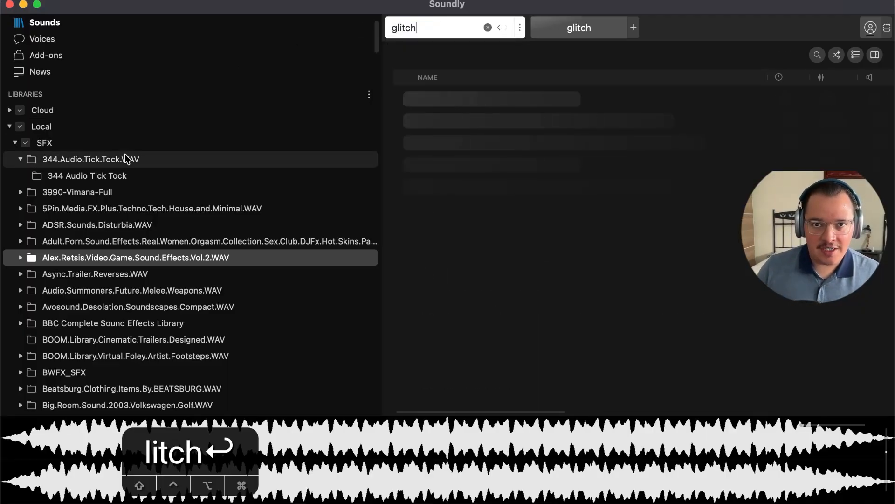
Audition Sfx VGSE2 Square Glitch 4 and place its opening section on the SFX 6 track at the flash effect's start
{"action": "left_click", "coordinate": [517, 244]}
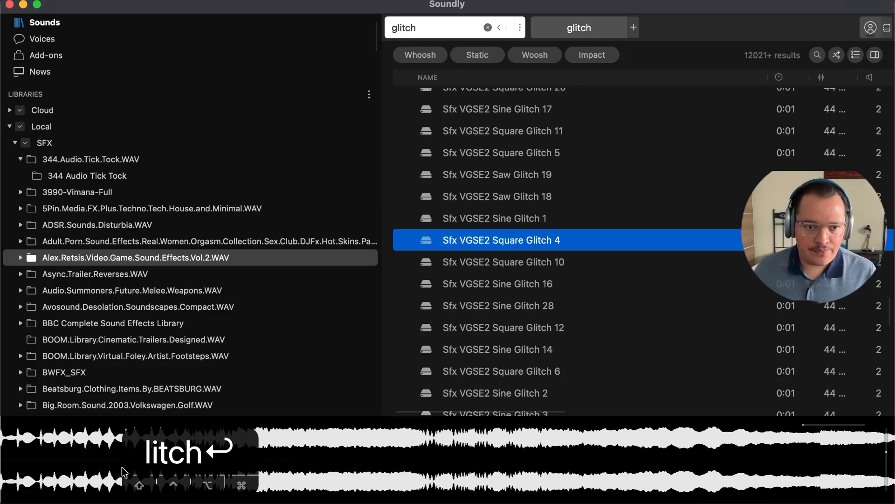
{"action": "left_click_drag", "start_coordinate": [124, 472], "coordinate": [257, 371]}
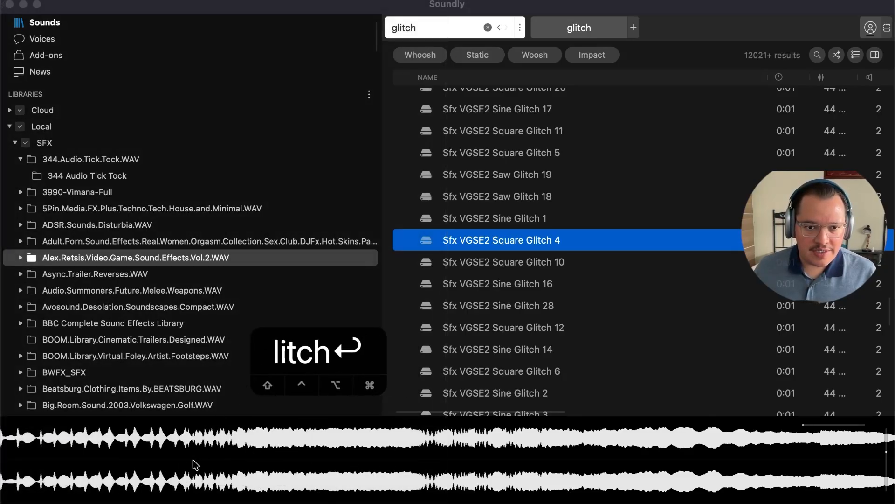
{"action": "left_click_drag", "start_coordinate": [195, 464], "coordinate": [2, 461]}
{"action": "left_click_drag", "start_coordinate": [107, 462], "coordinate": [555, 287]}
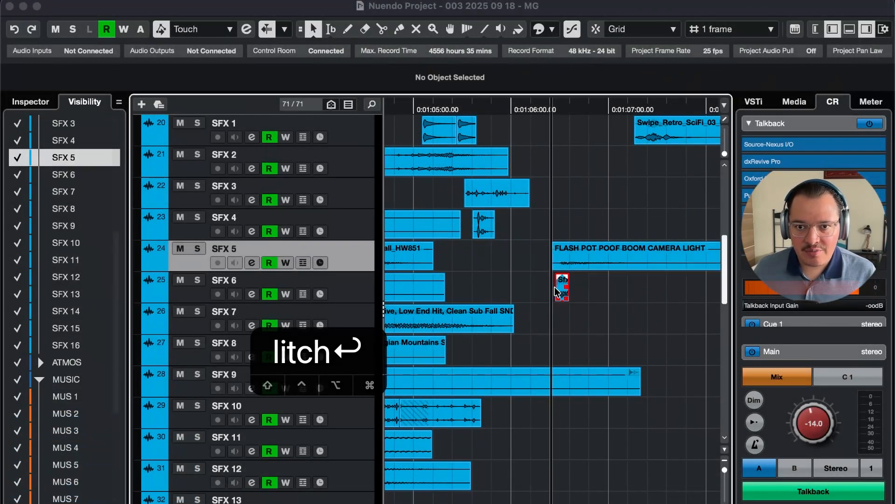
Switch back to Nuendo and align the glitch sound on SFX 6 with the start of the flash effect
{"action": "key", "text": "super+Tab"}
{"action": "key", "text": "super+Tab"}
{"action": "key", "text": "super+Tab"}
{"action": "key", "text": "super+Tab"}
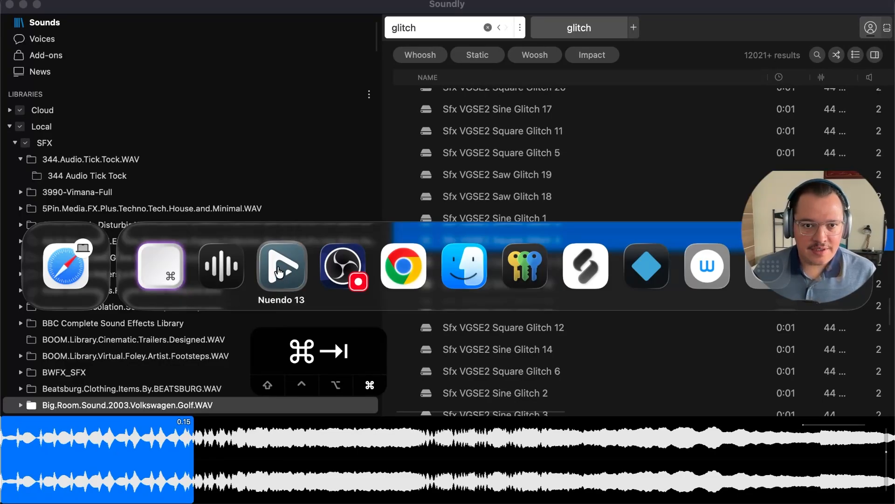
{"action": "left_click_drag", "start_coordinate": [615, 324], "coordinate": [552, 300]}
Trim the end of the Sfx VGSE2 Square Glitch 4 event to a length of about 1.5 frames
{"action": "key", "text": "t"}
{"action": "key", "text": "t"}
{"action": "key", "text": "t"}
{"action": "key", "text": "t"}
{"action": "key", "text": "t"}
{"action": "key", "text": "t"}
{"action": "key", "text": "t"}
{"action": "key", "text": "super+Down"}
{"action": "key", "text": "3"}
{"action": "left_click", "coordinate": [634, 303]}
{"action": "key", "text": "s"}
{"action": "key", "text": "1"}
{"action": "key", "text": "r"}
{"action": "key", "text": "r"}
{"action": "key", "text": "r"}
{"action": "key", "text": "r"}
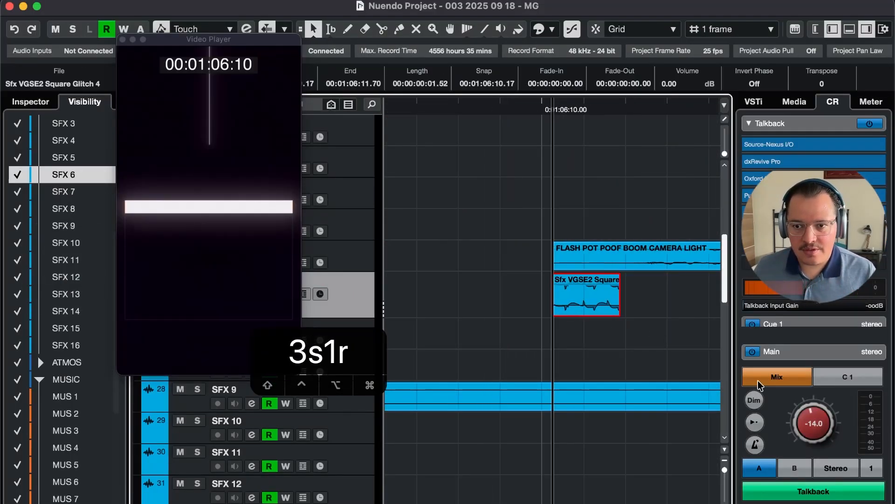
Turn Talkback off and play from before the flash effect to hear the trimmed glitch in context
{"action": "key", "text": "5"}
{"action": "key", "text": "4"}
{"action": "key", "text": "4"}
{"action": "key", "text": "r"}
{"action": "key", "text": "space"}
{"action": "key", "text": "r"}
{"action": "key", "text": "r"}
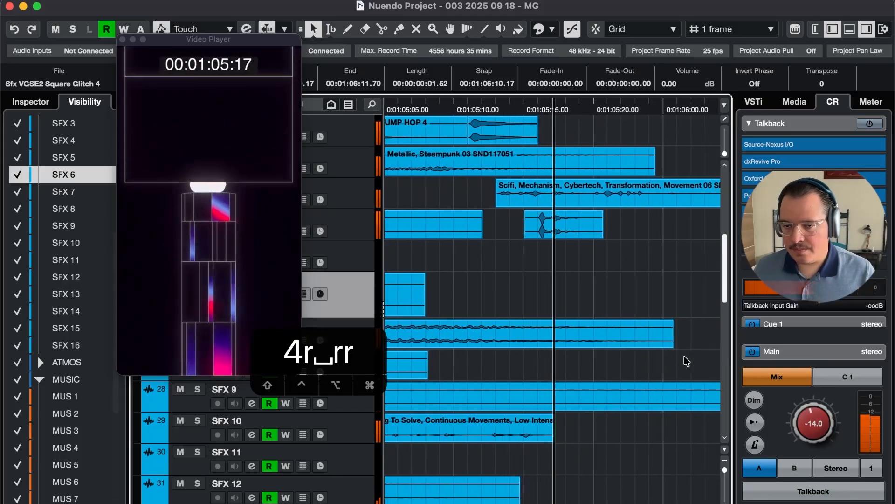
{"action": "key", "text": "r"}
{"action": "key", "text": "r"}
{"action": "key", "text": "r"}
{"action": "key", "text": "r"}
{"action": "key", "text": "r"}
{"action": "key", "text": "r"}
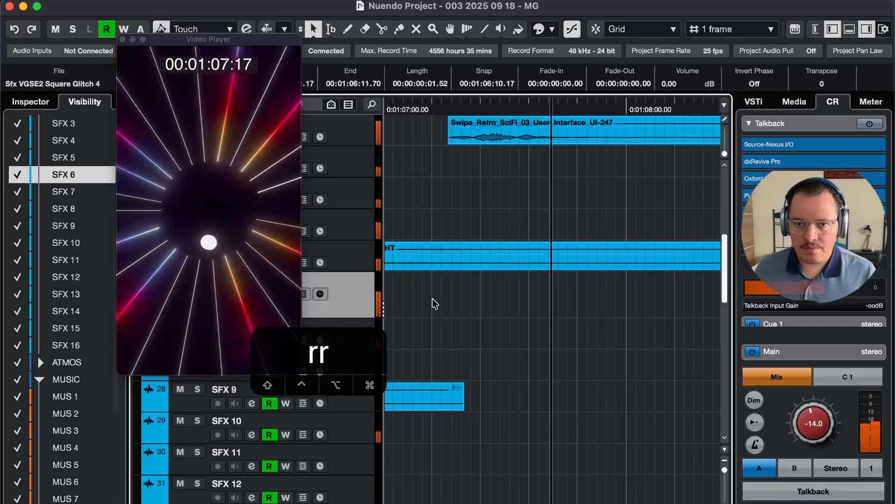
Move the playhead back to 00:01:05:21 and replay the lead-in to the flash effect
{"action": "left_click", "coordinate": [598, 303]}
{"action": "key", "text": "space"}
{"action": "key", "text": "g"}
{"action": "key", "text": "4"}
{"action": "key", "text": "4"}
{"action": "key", "text": "space"}
{"action": "key", "text": "r"}
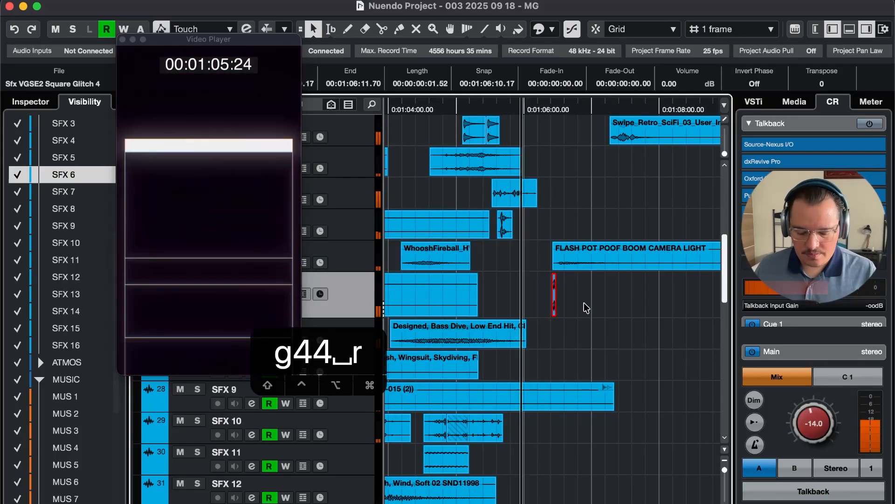
{"action": "key", "text": "space"}
Raise the glitch event's volume to 5 dB
{"action": "key", "text": "="}
{"action": "key", "text": "="}
{"action": "key", "text": "="}
{"action": "key", "text": "="}
{"action": "key", "text": "="}
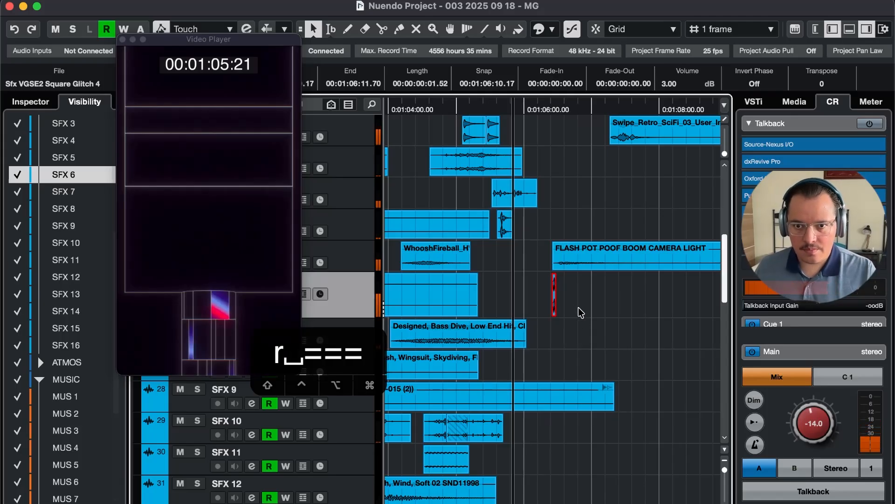
Play the passage from 00:01:05:21 repeatedly to check the louder glitch against the flash effect
{"action": "key", "text": "space"}
{"action": "key", "text": "space"}
{"action": "key", "text": "t"}
{"action": "key", "text": "t"}
{"action": "key", "text": "t"}
{"action": "key", "text": "t"}
{"action": "key", "text": "t"}
{"action": "key", "text": "t"}
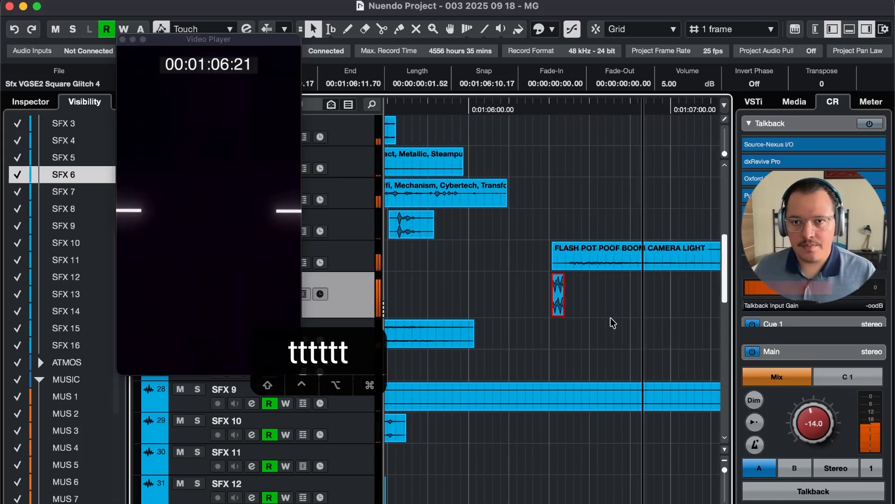
{"action": "key", "text": "space"}
{"action": "key", "text": "t"}
{"action": "key", "text": "space"}
{"action": "key", "text": "space"}
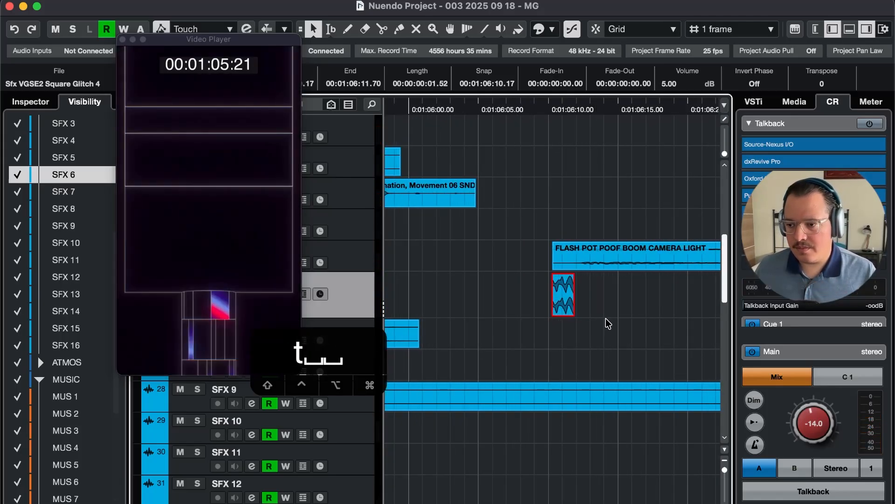
{"action": "key", "text": "space"}
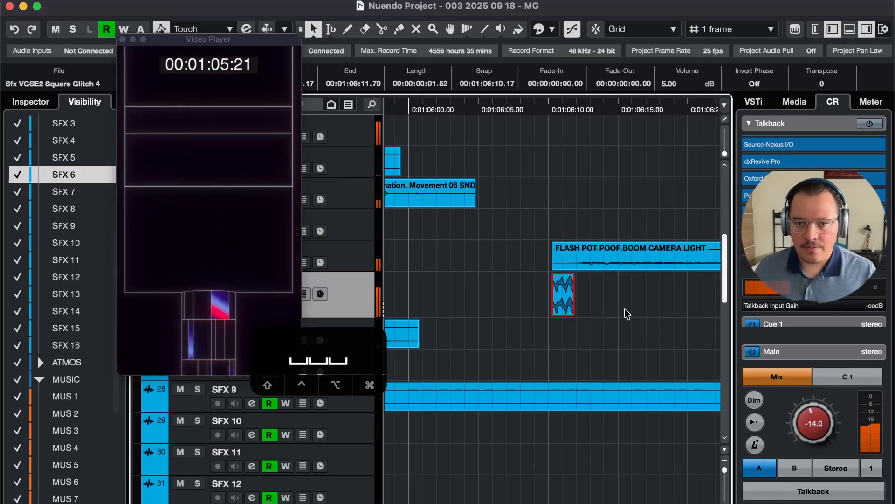
Turn Talkback on and adjust the glitch event's volume up and down in 1 dB increments, ending at 7 dB
{"action": "key", "text": "r"}
{"action": "key", "text": "5"}
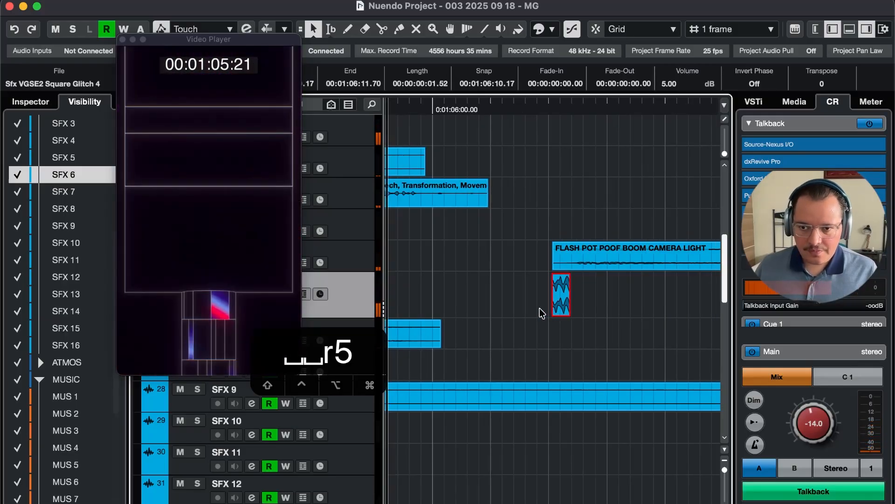
{"action": "key", "text": "r"}
{"action": "key", "text": "r"}
{"action": "key", "text": "r"}
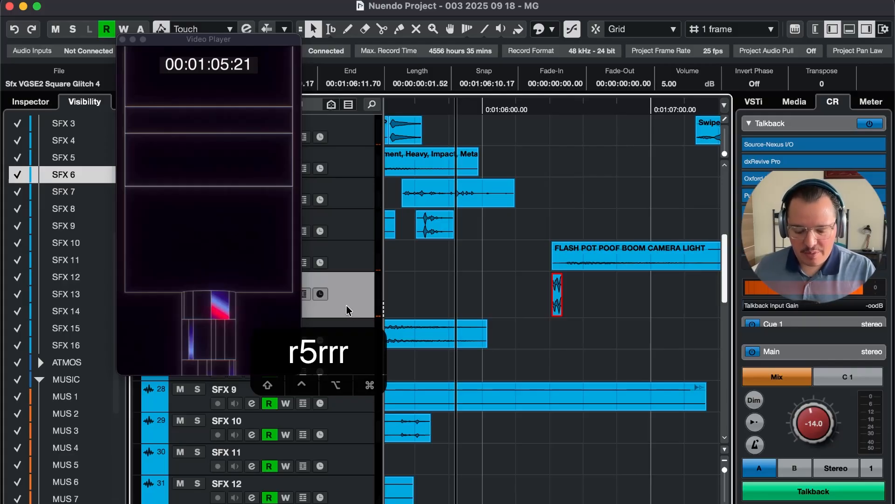
{"action": "key", "text": "minus"}
{"action": "key", "text": "minus"}
{"action": "key", "text": "equal"}
{"action": "key", "text": "equal"}
{"action": "key", "text": "equal"}
{"action": "key", "text": "equal"}
{"action": "key", "text": "minus"}
{"action": "key", "text": "minus"}
{"action": "key", "text": "equal"}
{"action": "key", "text": "equal"}
{"action": "key", "text": "equal"}
{"action": "key", "text": "minus"}
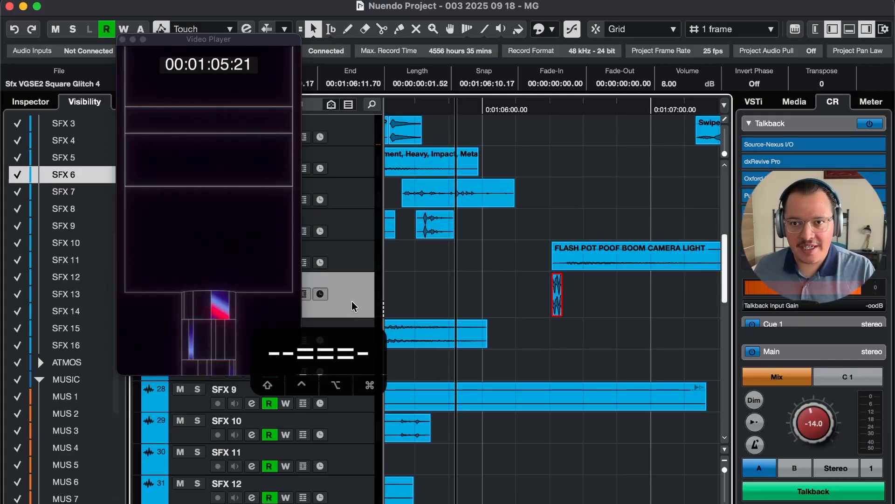
{"action": "key", "text": "minus"}
{"action": "key", "text": "minus"}
{"action": "key", "text": "equal"}
{"action": "key", "text": "equal"}
{"action": "key", "text": "minus"}
{"action": "key", "text": "minus"}
{"action": "key", "text": "minus"}
{"action": "key", "text": "equal"}
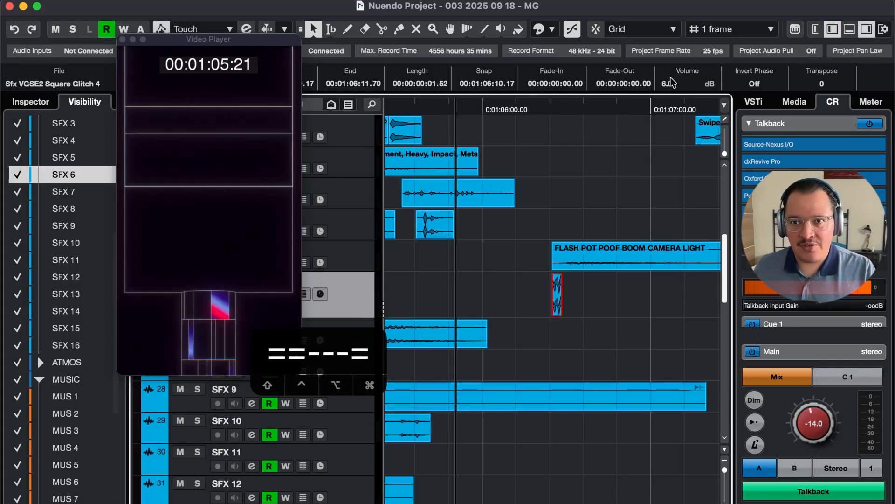
{"action": "key", "text": "equal"}
{"action": "key", "text": "minus"}
{"action": "key", "text": "minus"}
{"action": "key", "text": "minus"}
{"action": "key", "text": "equal"}
{"action": "key", "text": "equal"}
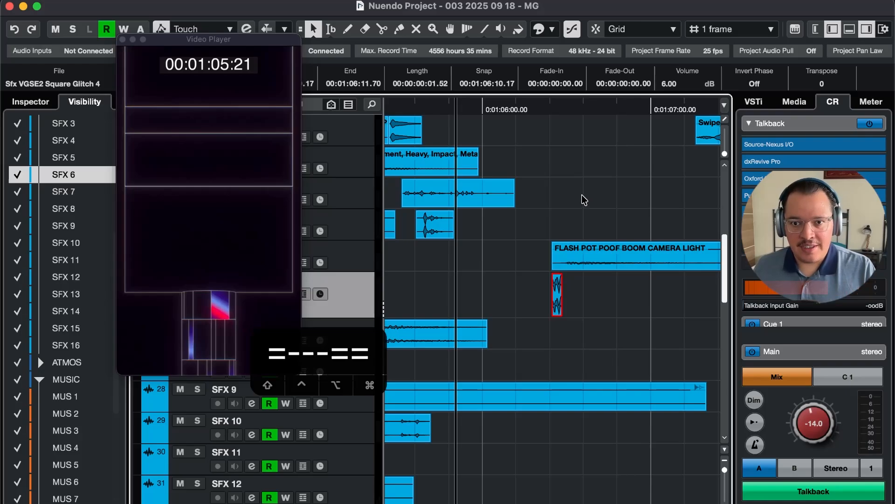
{"action": "key", "text": "equal"}
Jog the playhead forwards and backwards through the frames just before the flash effect
{"action": "key", "text": "5"}
{"action": "key", "text": "5"}
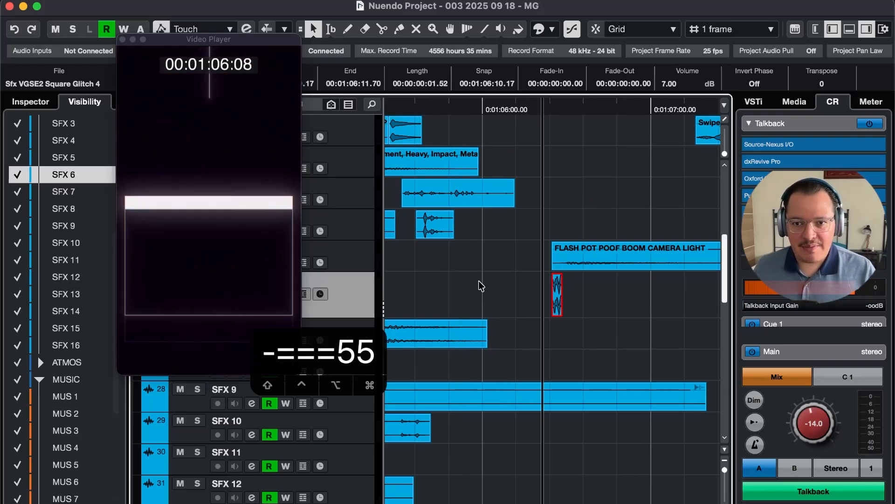
{"action": "key", "text": "r"}
{"action": "key", "text": "r"}
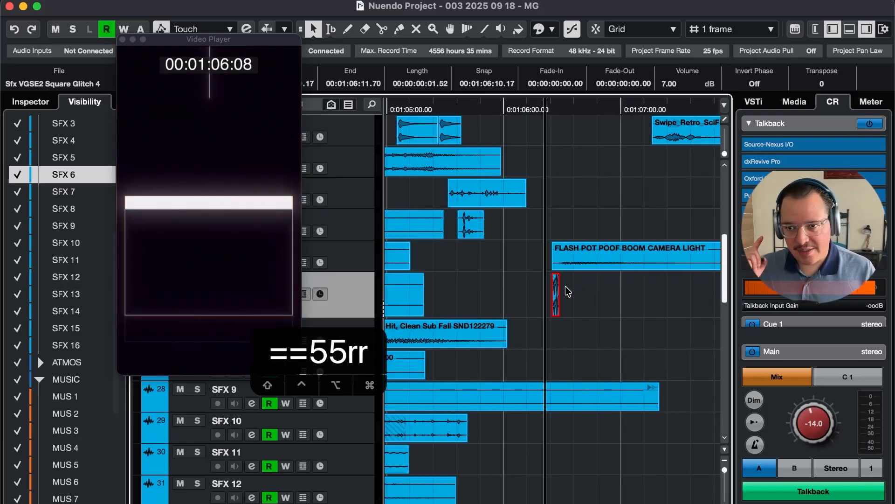
{"action": "key", "text": "4"}
{"action": "key", "text": "4"}
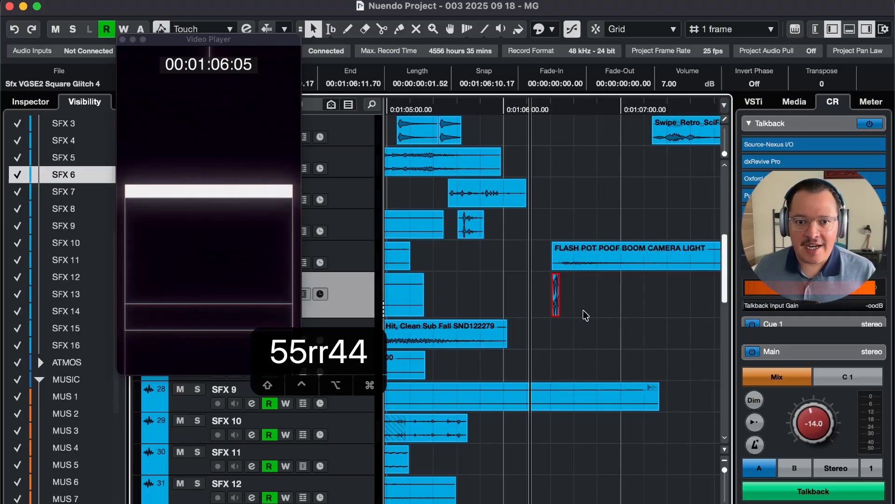
{"action": "key", "text": "4"}
{"action": "key", "text": "5"}
{"action": "key", "text": "5"}
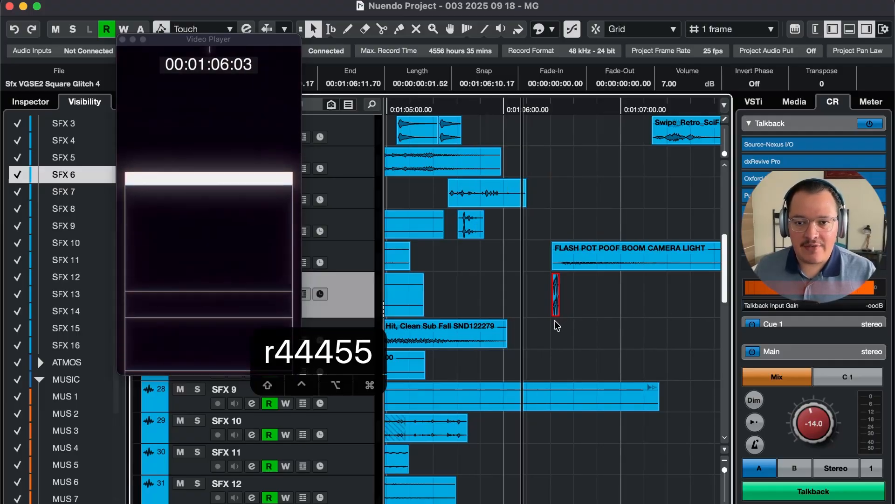
{"action": "key", "text": "5"}
{"action": "key", "text": "4"}
{"action": "key", "text": "4"}
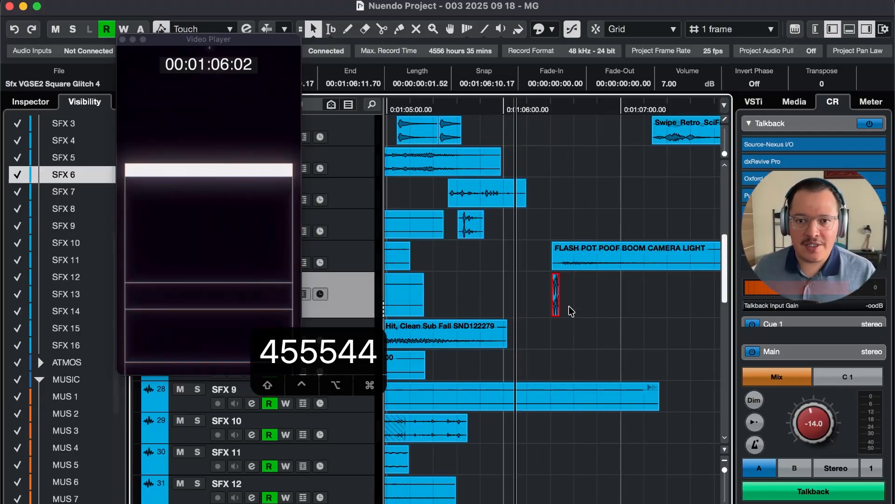
Reset the enlarged SFX 6 track to normal height and place the playhead at the glitch event's start
{"action": "key", "text": "shift+r"}
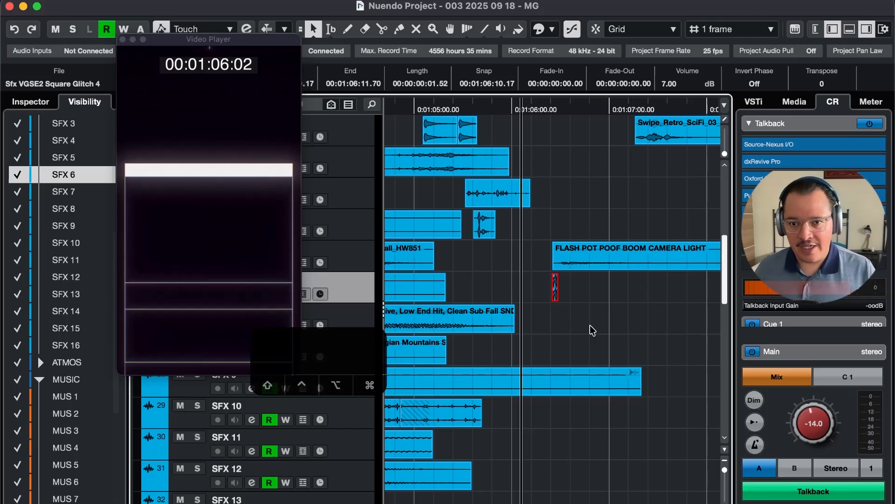
{"action": "key", "text": "t"}
{"action": "key", "text": "t"}
{"action": "key", "text": "t"}
{"action": "key", "text": "t"}
{"action": "key", "text": "t"}
{"action": "key", "text": "t"}
{"action": "key", "text": "g"}
{"action": "key", "text": "t"}
{"action": "key", "text": "t"}
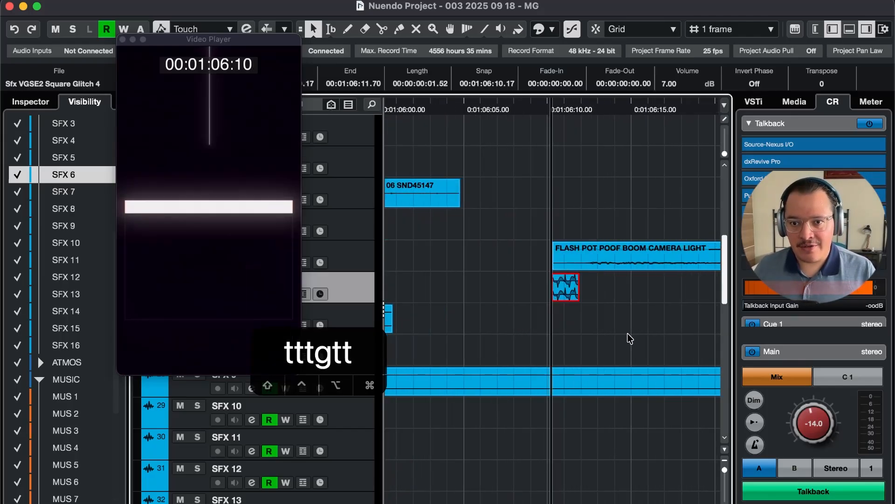
{"action": "key", "text": "t"}
{"action": "key", "text": "t"}
Nudge the glitch event earlier and later by single frames, returning it to the start of the flash effect
{"action": "key", "text": "comma"}
{"action": "key", "text": "period"}
{"action": "key", "text": "period"}
{"action": "key", "text": "comma"}
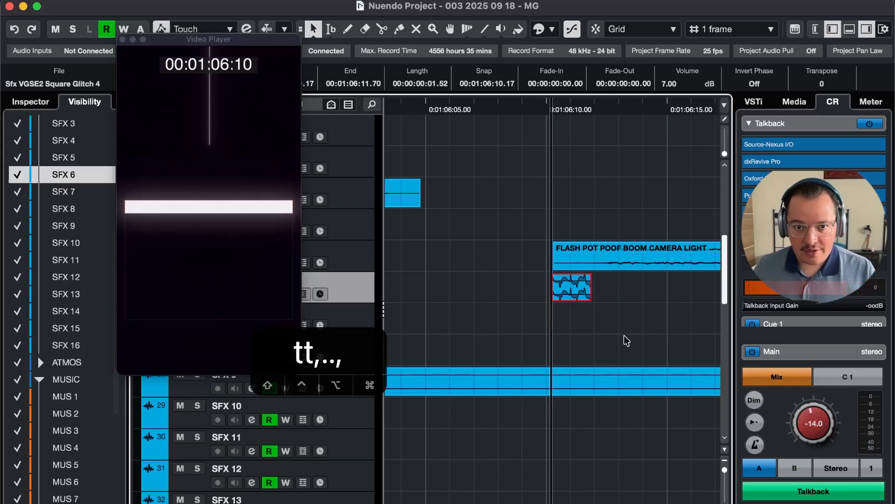
{"action": "key", "text": "period"}
{"action": "key", "text": "comma"}
{"action": "key", "text": "comma"}
{"action": "key", "text": "period"}
{"action": "key", "text": "period"}
{"action": "key", "text": "period"}
{"action": "key", "text": "comma"}
{"action": "key", "text": "comma"}
{"action": "key", "text": "comma"}
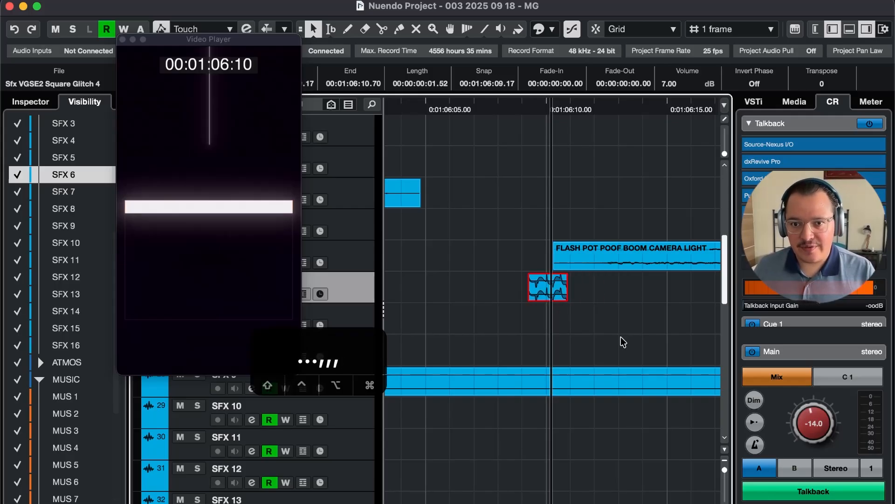
{"action": "key", "text": "period"}
{"action": "key", "text": "period"}
{"action": "key", "text": "comma"}
{"action": "key", "text": "period"}
{"action": "key", "text": "comma"}
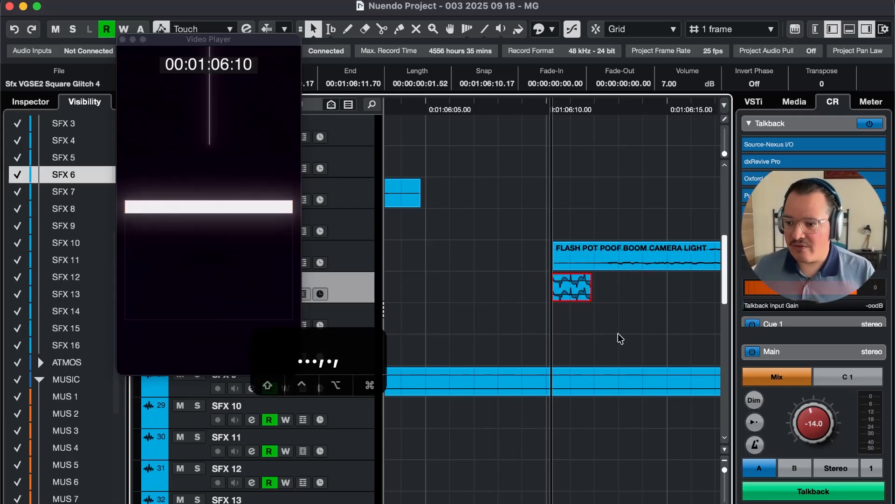
Jog the playhead ahead of the flash effect and add the FLASH POT POOF BOOM CAMERA LIGHT event to the selection
{"action": "key", "text": "4"}
{"action": "key", "text": "g"}
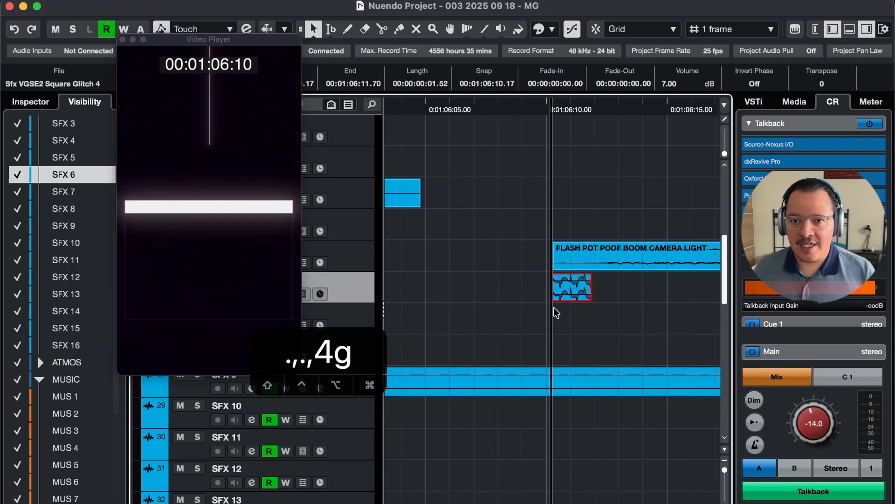
{"action": "key", "text": "r"}
{"action": "key", "text": "r"}
{"action": "key", "text": "r"}
{"action": "key", "text": "r"}
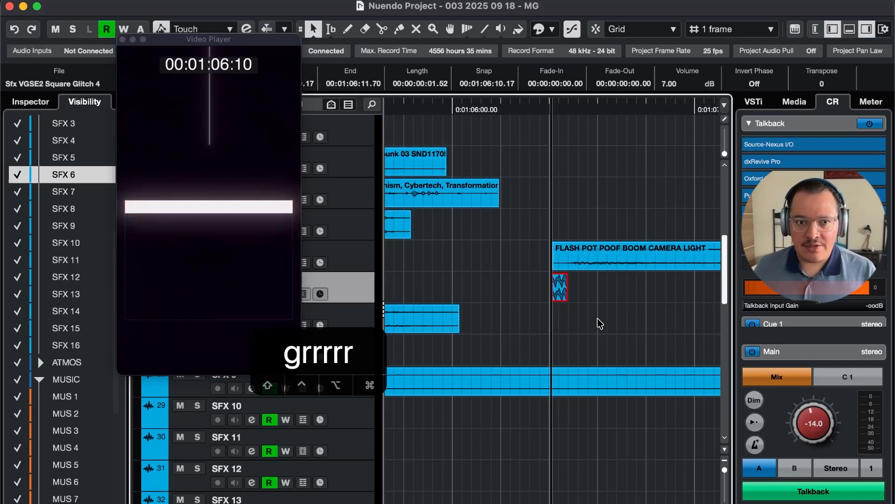
{"action": "key", "text": "4"}
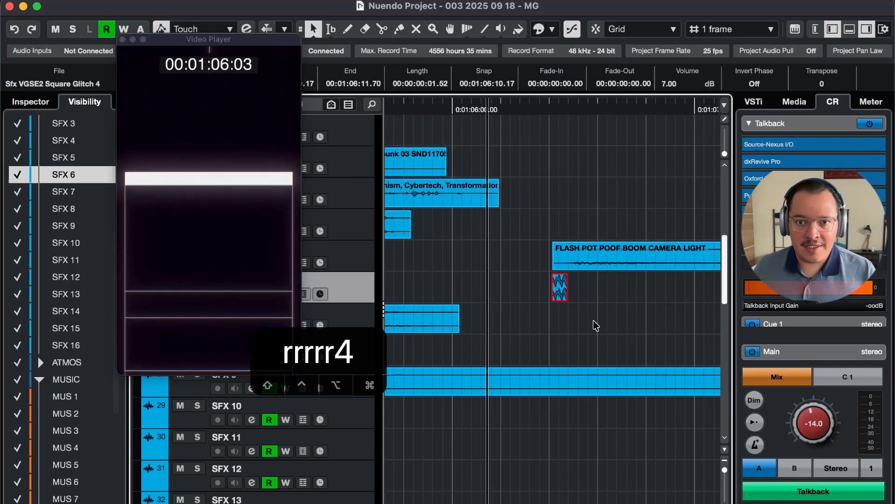
{"action": "key", "text": "5"}
{"action": "key", "text": "4"}
{"action": "key", "text": "4"}
{"action": "key", "text": "5"}
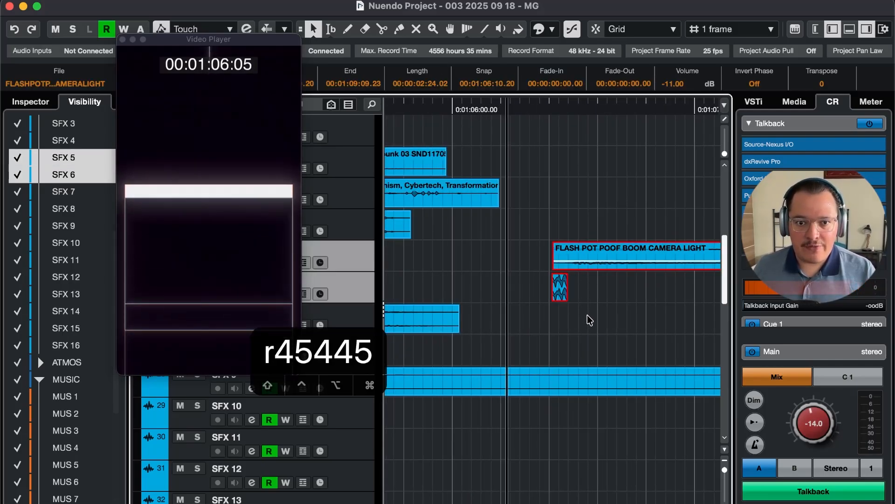
Scrub the playhead back and forth across the flash effect to compare the picture with both layered sounds
{"action": "key", "text": "5"}
{"action": "key", "text": "5"}
{"action": "key", "text": "5"}
{"action": "key", "text": "4"}
{"action": "key", "text": "4"}
{"action": "key", "text": "4"}
{"action": "key", "text": "4"}
{"action": "key", "text": "5"}
{"action": "key", "text": "5"}
{"action": "key", "text": "5"}
{"action": "key", "text": "5"}
{"action": "key", "text": "4"}
{"action": "key", "text": "4"}
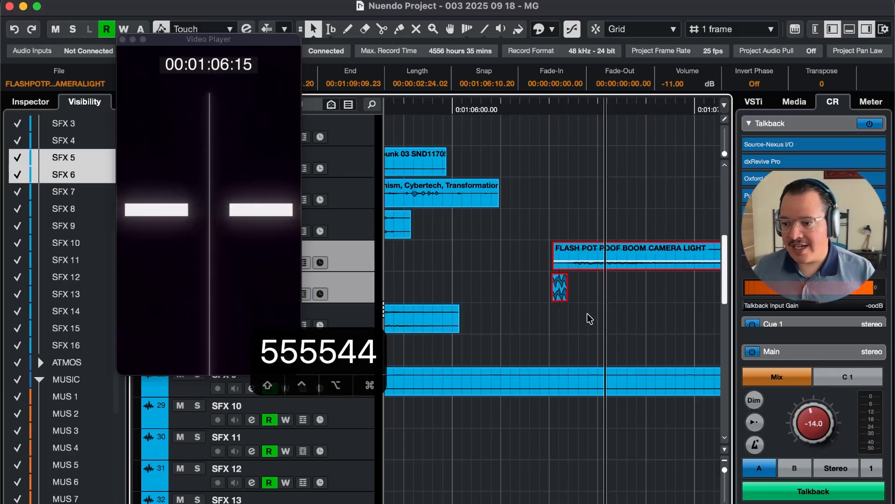
Jog the playhead past the flash effect and back to just before the selected flash and glitch events
{"action": "key", "text": "4"}
{"action": "key", "text": "5"}
{"action": "key", "text": "5"}
{"action": "key", "text": "5"}
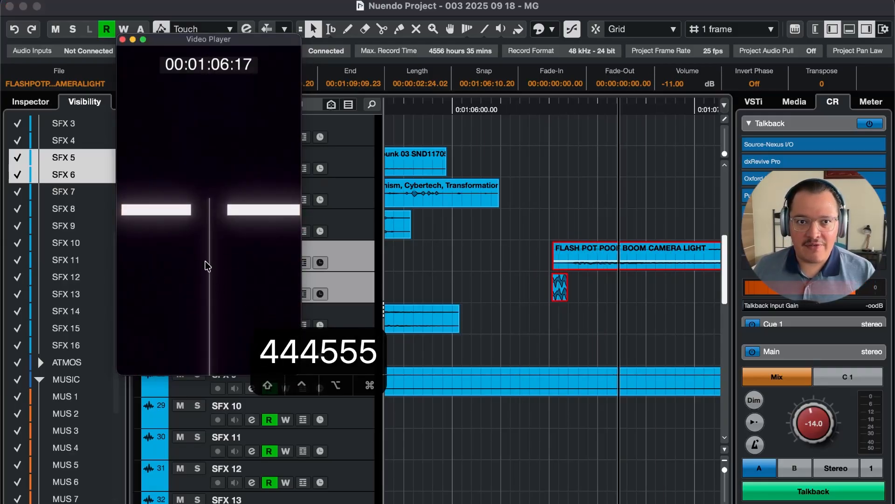
{"action": "left_click_drag", "start_coordinate": [243, 219], "coordinate": [600, 318]}
{"action": "key", "text": "4"}
{"action": "key", "text": "4"}
{"action": "key", "text": "4"}
{"action": "key", "text": "4"}
{"action": "key", "text": "5"}
{"action": "key", "text": "5"}
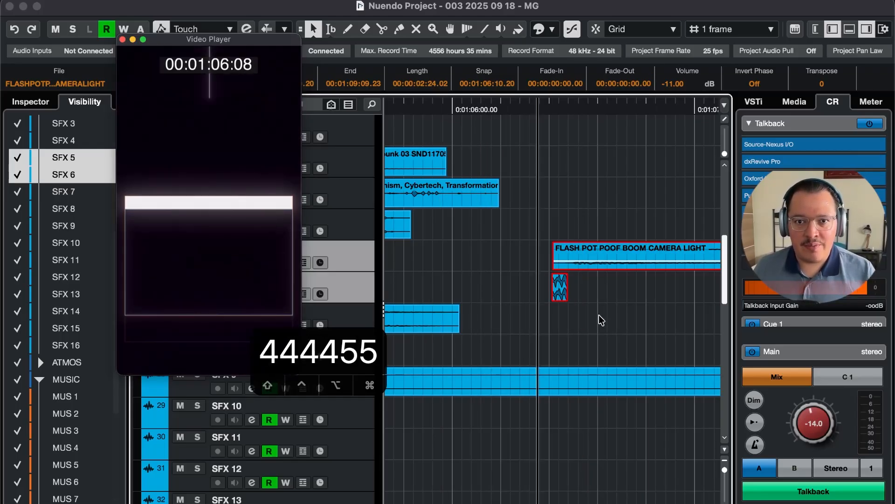
Shuttle the playhead repeatedly over the start of the flash effect to check its timing against the picture
{"action": "key", "text": "4"}
{"action": "key", "text": "4"}
{"action": "key", "text": "5"}
{"action": "key", "text": "5"}
{"action": "key", "text": "5"}
{"action": "key", "text": "5"}
{"action": "key", "text": "4"}
{"action": "key", "text": "4"}
{"action": "key", "text": "4"}
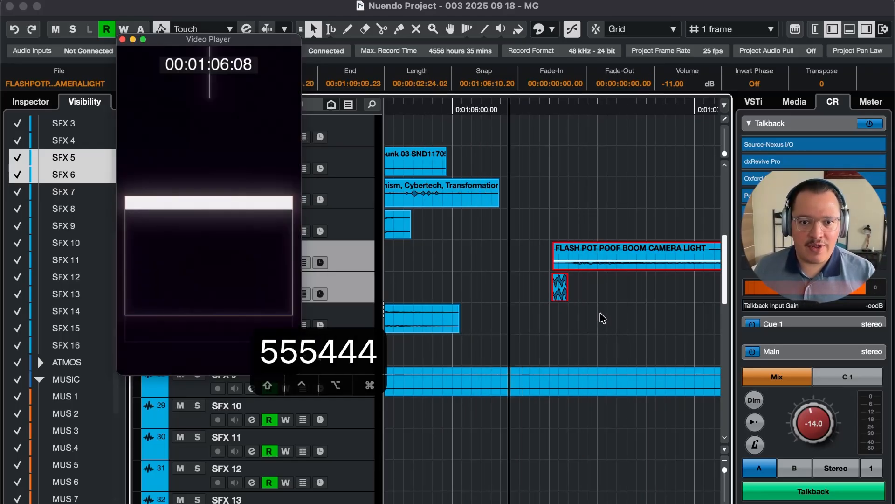
{"action": "key", "text": "4"}
{"action": "key", "text": "5"}
{"action": "key", "text": "5"}
{"action": "key", "text": "5"}
{"action": "key", "text": "5"}
{"action": "key", "text": "5"}
{"action": "key", "text": "4"}
{"action": "key", "text": "4"}
{"action": "key", "text": "4"}
Locate the playhead at the start of the selected flash and glitch events, with a wider stretch of timeline in view
{"action": "key", "text": "g"}
{"action": "key", "text": "r"}
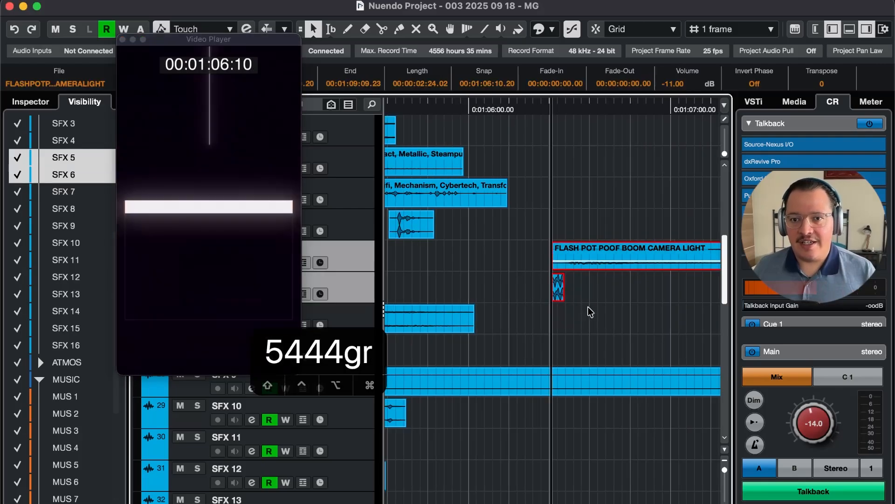
{"action": "key", "text": "r"}
{"action": "key", "text": "r"}
{"action": "key", "text": "r"}
{"action": "key", "text": "r"}
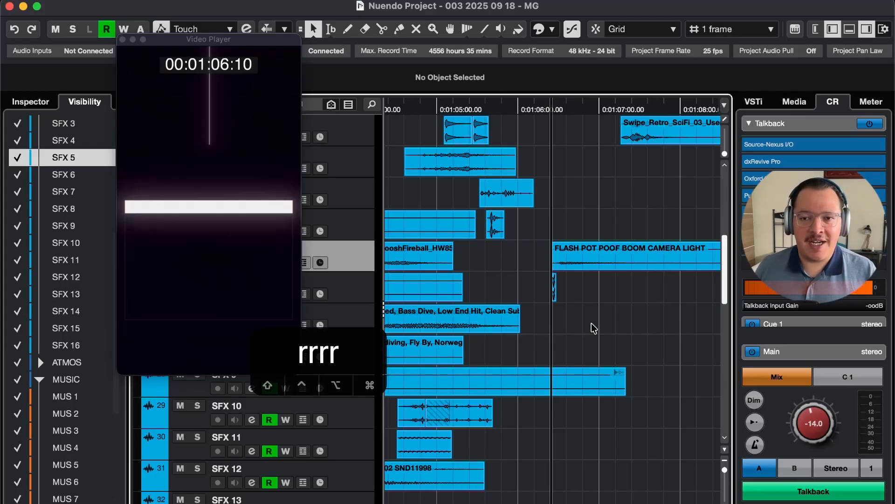
Reselect the flash and glitch events, locate the playhead at their start and zoom in on them
{"action": "left_click_drag", "start_coordinate": [591, 323], "coordinate": [530, 263]}
{"action": "key", "text": "g"}
{"action": "key", "text": "t"}
{"action": "key", "text": "t"}
{"action": "key", "text": "t"}
Rewind the playhead to about 00:01:05:20 and scrub forward and back over the lead-in to the flash effect
{"action": "key", "text": "4"}
{"action": "key", "text": "F3"}
{"action": "key", "text": "4"}
{"action": "key", "text": "4"}
{"action": "key", "text": "4"}
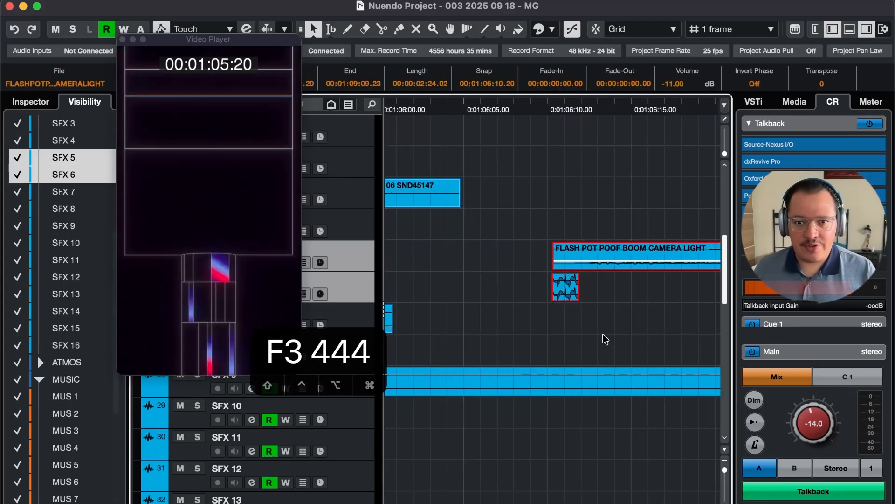
{"action": "key", "text": "5"}
{"action": "key", "text": "5"}
{"action": "key", "text": "5"}
{"action": "key", "text": "5"}
{"action": "key", "text": "5"}
{"action": "key", "text": "4"}
{"action": "key", "text": "4"}
{"action": "key", "text": "4"}
{"action": "key", "text": "4"}
{"action": "key", "text": "5"}
{"action": "key", "text": "5"}
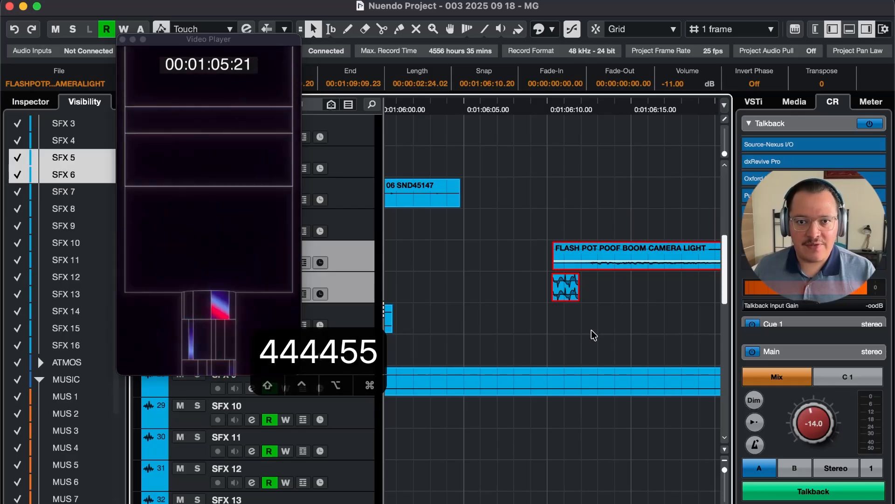
{"action": "key", "text": "5"}
{"action": "key", "text": "5"}
{"action": "key", "text": "5"}
{"action": "key", "text": "5"}
Select both the flash and glitch events again and return the playhead to their start at 00:01:06:10
{"action": "key", "text": "r"}
{"action": "key", "text": "r"}
{"action": "key", "text": "r"}
{"action": "key", "text": "r"}
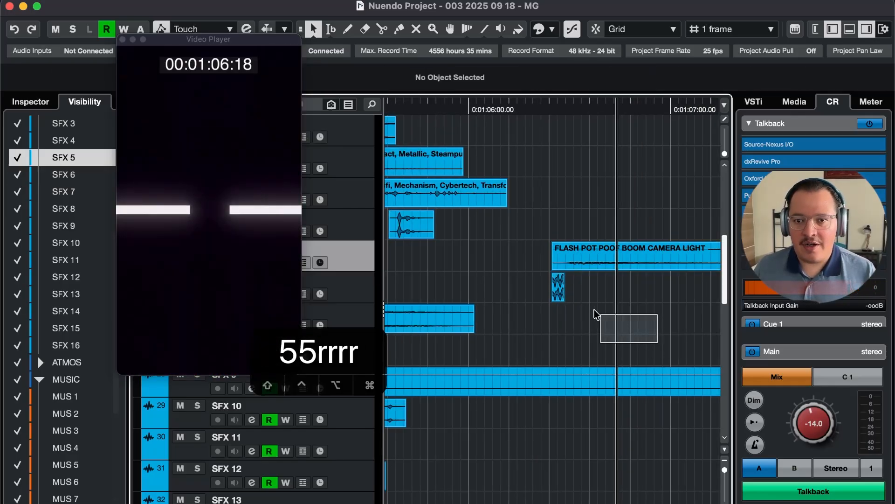
{"action": "key", "text": "g"}
Examine the Key Commands list for the shortcuts assigned to Locate Selection Start, Forward and Rewind, then close it
{"action": "key", "text": "alt+k"}
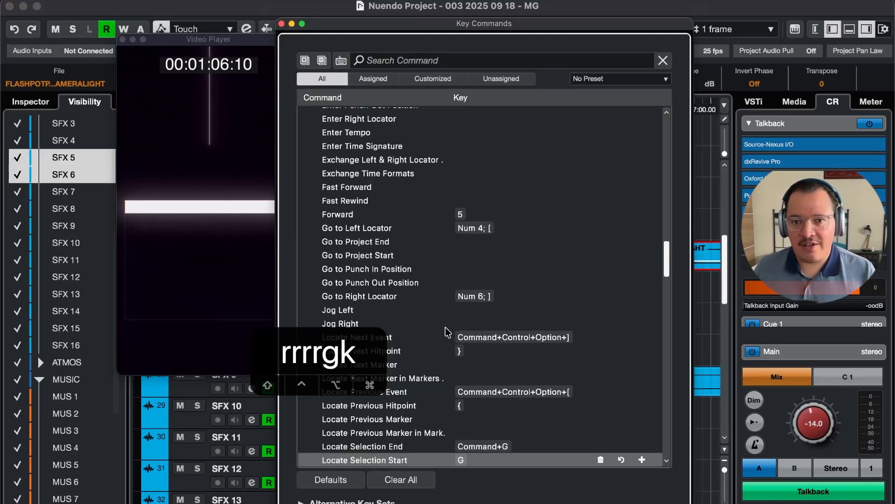
{"action": "left_click_drag", "start_coordinate": [476, 24], "coordinate": [592, 56]}
{"action": "scroll", "coordinate": [561, 355], "scroll_direction": "down", "scroll_amount": 20}
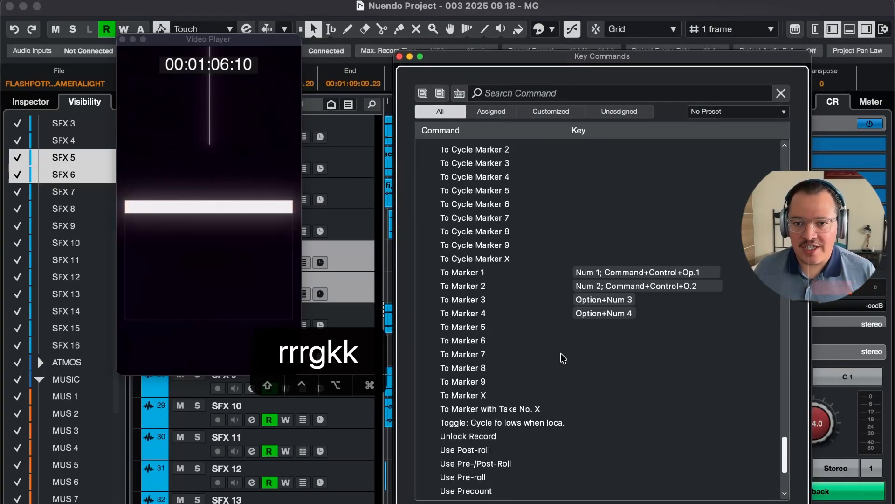
{"action": "scroll", "coordinate": [560, 354], "scroll_direction": "up", "scroll_amount": 20}
{"action": "scroll", "coordinate": [561, 354], "scroll_direction": "down", "scroll_amount": 20}
{"action": "scroll", "coordinate": [561, 355], "scroll_direction": "up", "scroll_amount": 20}
{"action": "scroll", "coordinate": [563, 358], "scroll_direction": "down", "scroll_amount": 20}
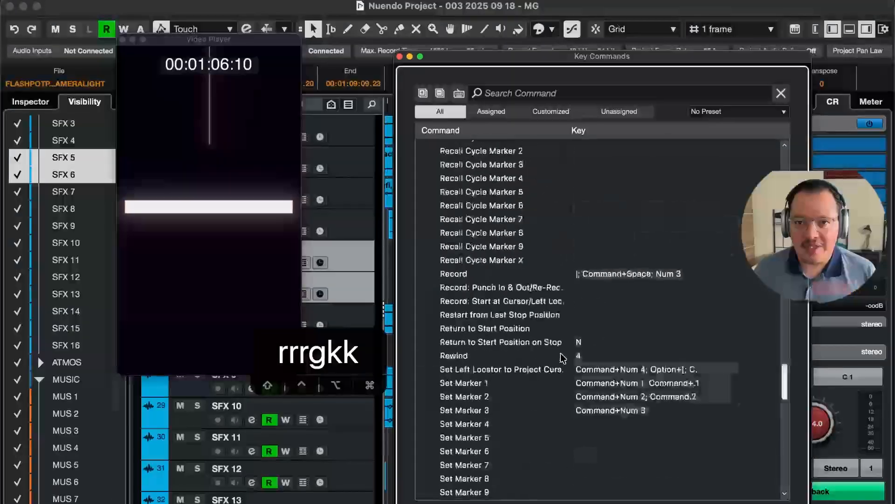
{"action": "scroll", "coordinate": [563, 358], "scroll_direction": "up", "scroll_amount": 20}
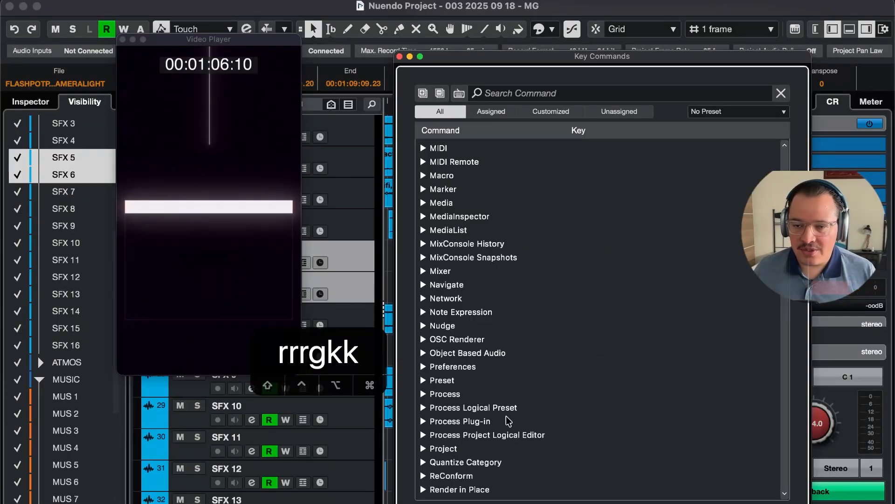
{"action": "left_click", "coordinate": [400, 56]}
Deselect all events and jog the playhead around the flash effect, stopping at 00:01:05:24
{"action": "left_click", "coordinate": [580, 330]}
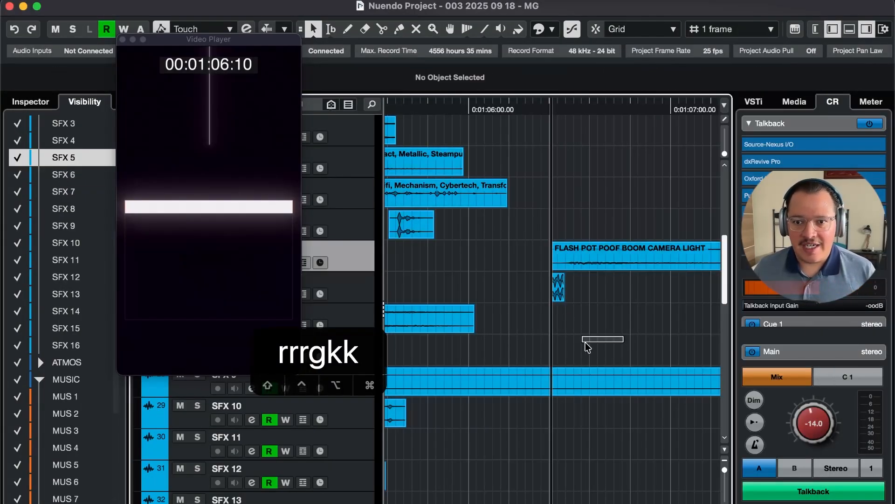
{"action": "scroll", "coordinate": [581, 329], "scroll_direction": "down", "scroll_amount": 5}
{"action": "key", "text": "4"}
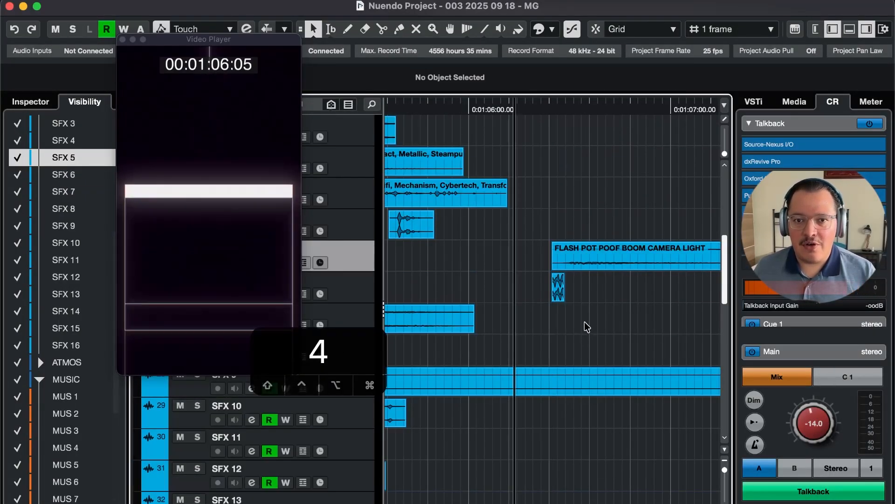
{"action": "key", "text": "5"}
{"action": "key", "text": "5"}
{"action": "key", "text": "5"}
{"action": "key", "text": "4"}
{"action": "key", "text": "4"}
{"action": "key", "text": "4"}
{"action": "key", "text": "4"}
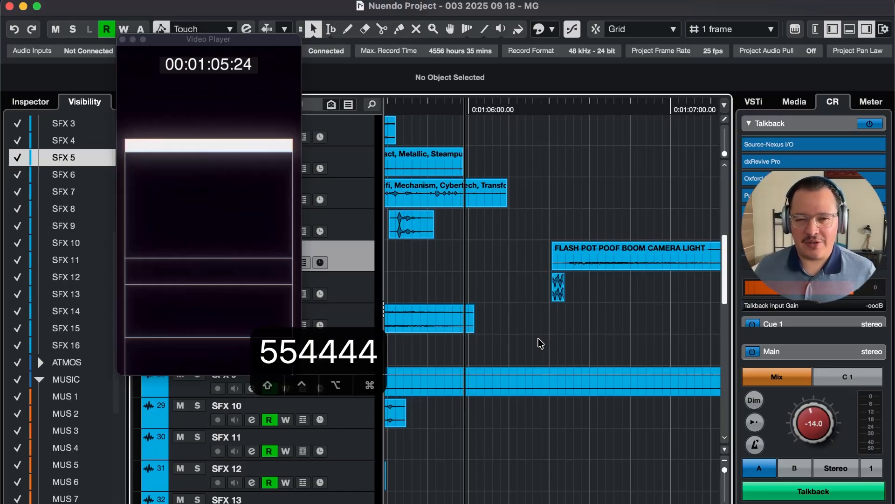
Zoom the timeline out and alternate all tracks between normal and reduced height, ending with the reduced height
{"action": "key", "text": "r"}
{"action": "key", "text": "r"}
{"action": "key", "text": "r"}
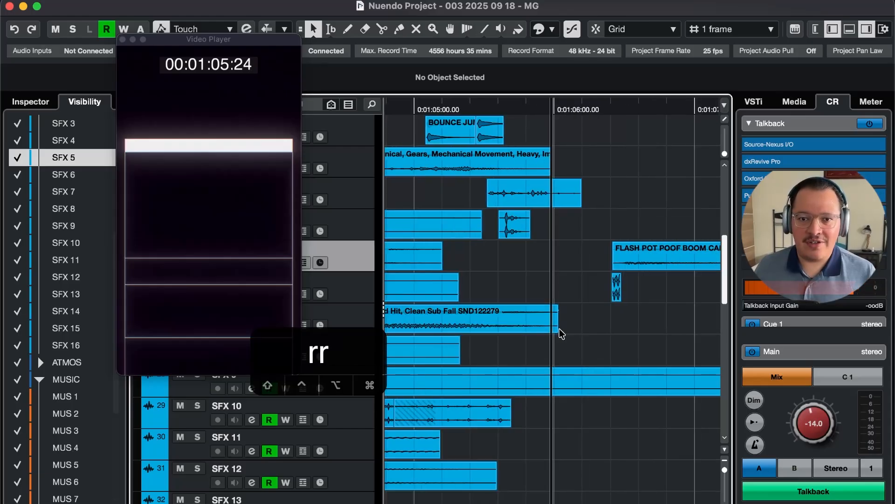
{"action": "key", "text": "shift+r"}
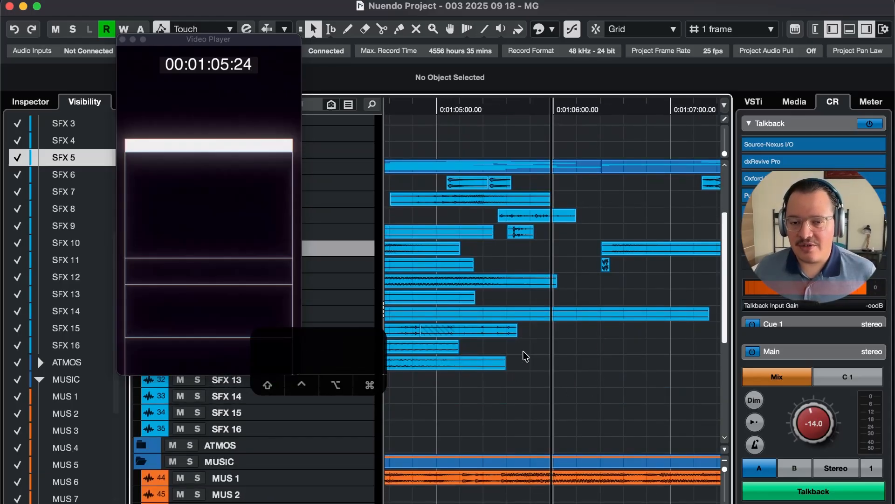
{"action": "key", "text": "shift+t"}
{"action": "key", "text": "shift+r"}
{"action": "key", "text": "shift+t"}
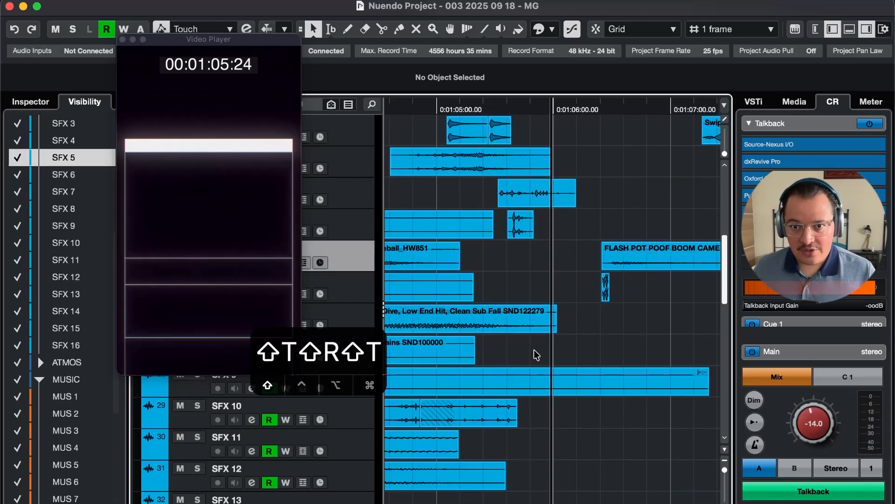
{"action": "key", "text": "shift+r"}
{"action": "key", "text": "shift+t"}
{"action": "key", "text": "shift+r"}
{"action": "key", "text": "shift+t"}
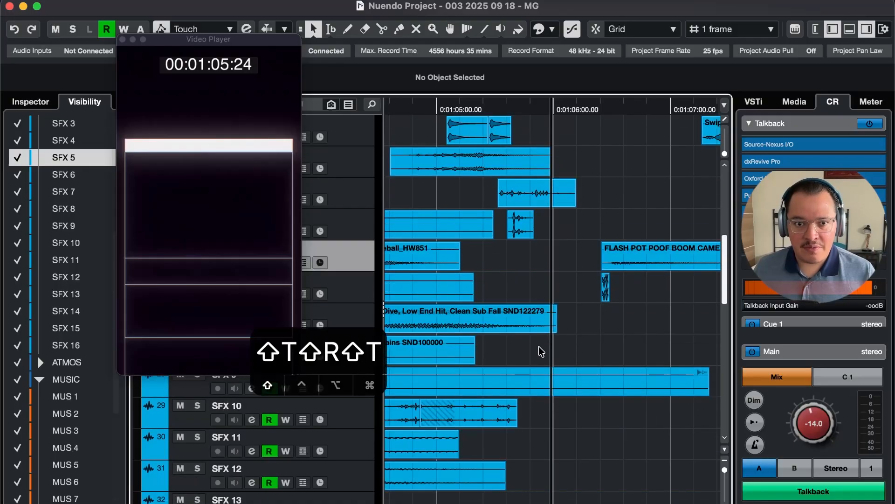
{"action": "key", "text": "shift+r"}
{"action": "key", "text": "shift+t"}
{"action": "key", "text": "shift+r"}
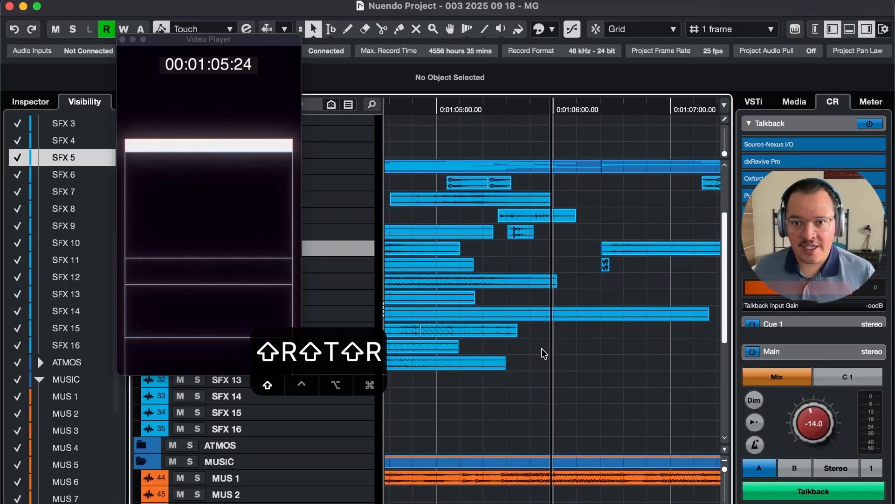
Zoom the timeline in and out repeatedly around the playhead while the tracks are at reduced height
{"action": "key", "text": "t"}
{"action": "key", "text": "t"}
{"action": "key", "text": "t"}
{"action": "key", "text": "t"}
{"action": "key", "text": "r"}
{"action": "key", "text": "r"}
{"action": "key", "text": "r"}
{"action": "key", "text": "r"}
{"action": "key", "text": "t"}
{"action": "key", "text": "t"}
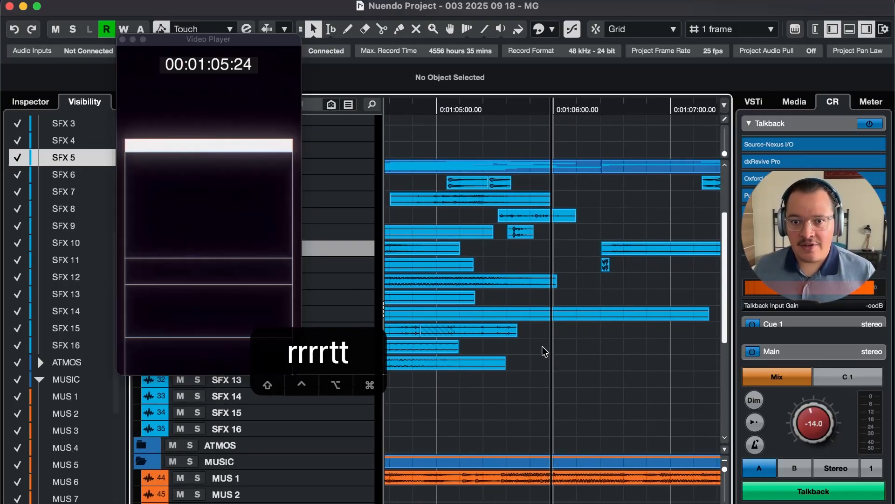
{"action": "key", "text": "t"}
{"action": "key", "text": "t"}
{"action": "key", "text": "t"}
{"action": "key", "text": "r"}
{"action": "key", "text": "r"}
{"action": "key", "text": "r"}
{"action": "key", "text": "r"}
{"action": "key", "text": "r"}
{"action": "key", "text": "r"}
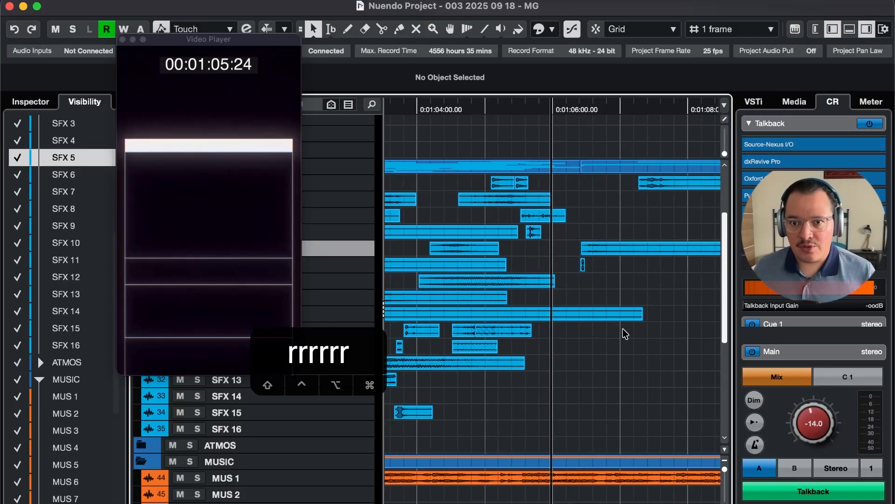
{"action": "key", "text": "t"}
{"action": "key", "text": "t"}
{"action": "key", "text": "t"}
{"action": "key", "text": "t"}
{"action": "key", "text": "r"}
{"action": "key", "text": "r"}
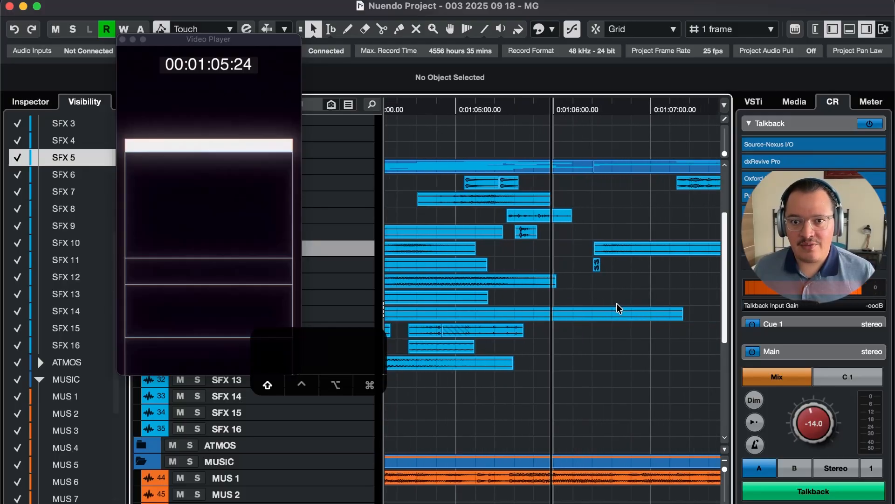
Alternate the height of all tracks several times and restore them to normal height
{"action": "key", "text": "shift+r"}
{"action": "key", "text": "shift+r"}
{"action": "key", "text": "shift+t"}
{"action": "key", "text": "shift+t"}
{"action": "key", "text": "shift+y"}
{"action": "key", "text": "shift+r"}
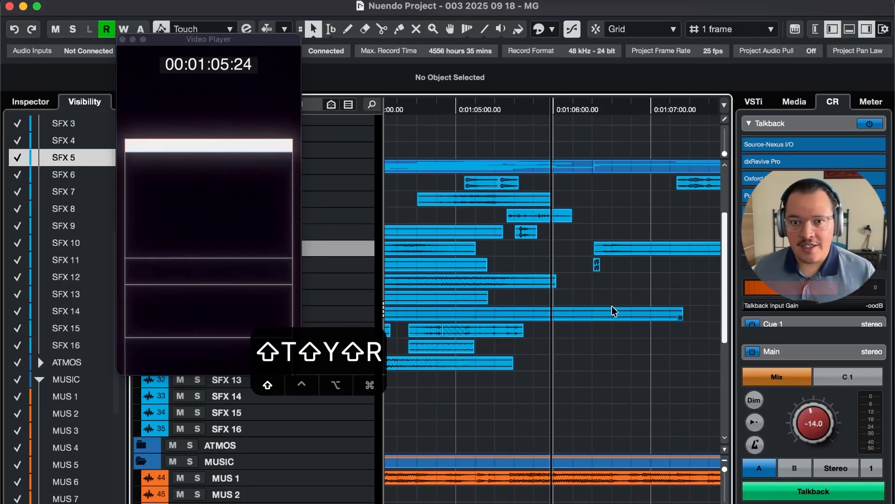
{"action": "key", "text": "shift+t"}
{"action": "key", "text": "shift+r"}
{"action": "key", "text": "shift+t"}
Select the SFX 6 track and switch all tracks repeatedly between reduced and normal height, ending at normal
{"action": "left_click", "coordinate": [360, 295]}
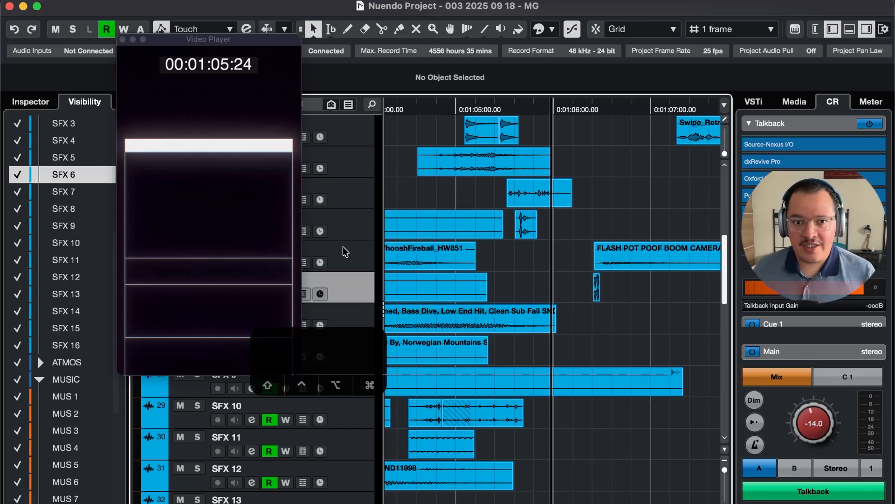
{"action": "key", "text": "shift+r"}
{"action": "key", "text": "shift+t"}
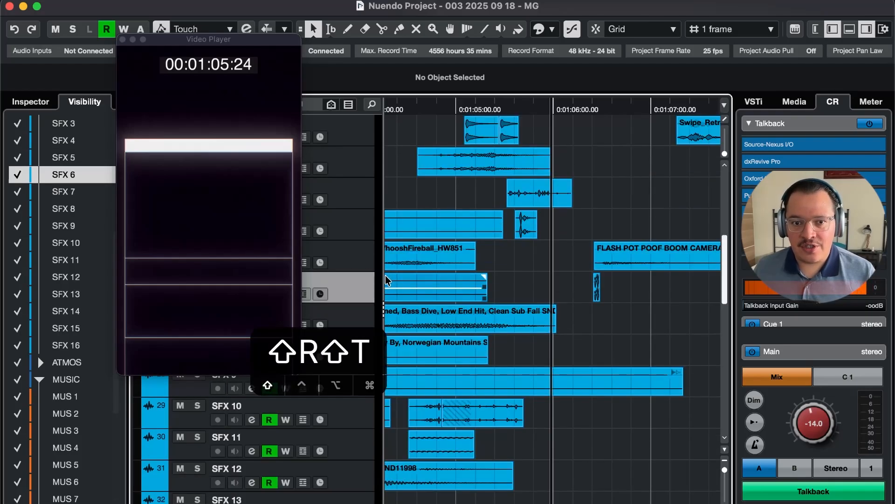
{"action": "key", "text": "shift+r"}
{"action": "key", "text": "shift+t"}
{"action": "key", "text": "shift+r"}
{"action": "key", "text": "shift+t"}
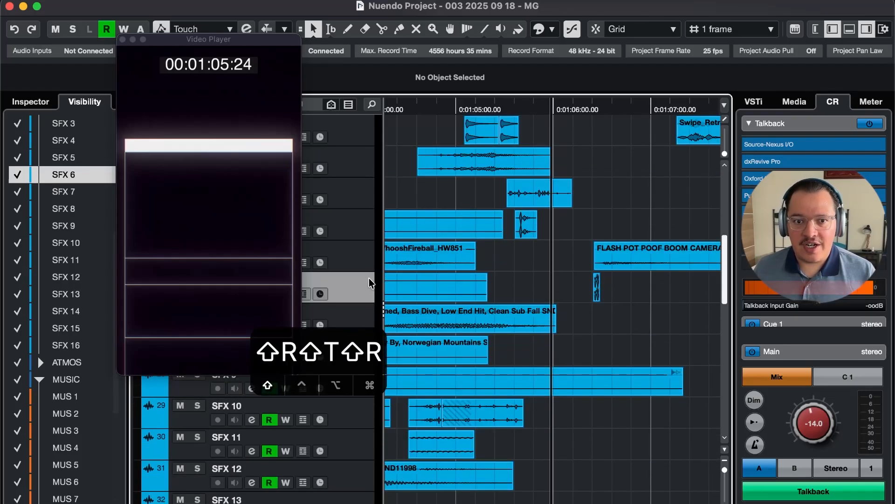
{"action": "key", "text": "shift+r"}
{"action": "key", "text": "shift+t"}
{"action": "key", "text": "shift+r"}
{"action": "key", "text": "shift+t"}
{"action": "key", "text": "shift+r"}
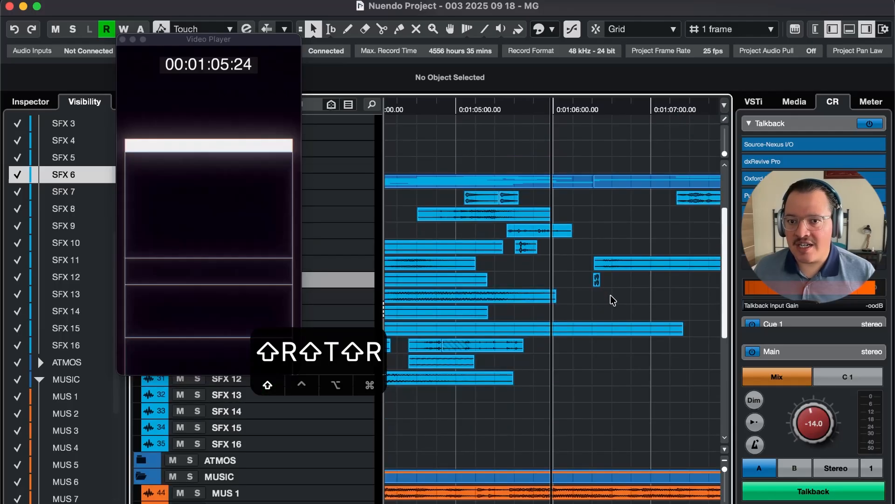
{"action": "key", "text": "shift+t"}
Zoom the timeline in closely around the playhead at 00:01:05:24 and back out by the same amount
{"action": "key", "text": "t"}
{"action": "key", "text": "t"}
{"action": "key", "text": "t"}
{"action": "key", "text": "t"}
{"action": "key", "text": "t"}
{"action": "key", "text": "t"}
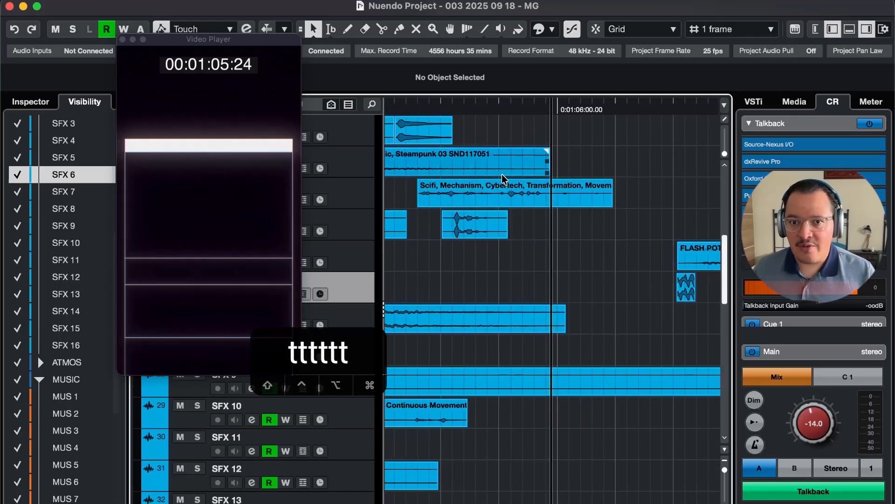
{"action": "key", "text": "r"}
{"action": "key", "text": "r"}
{"action": "key", "text": "r"}
{"action": "key", "text": "r"}
{"action": "key", "text": "r"}
{"action": "key", "text": "r"}
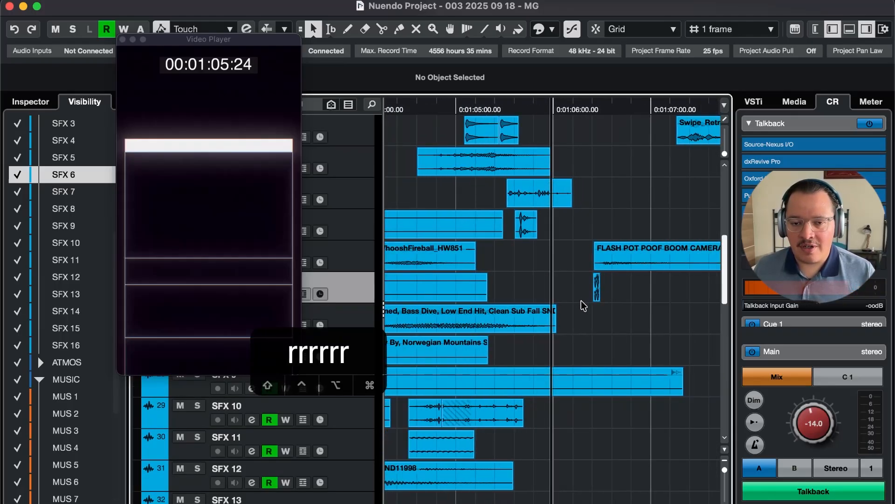
Shrink all tracks once more and bring them back to normal height
{"action": "key", "text": "shift+t"}
{"action": "key", "text": "shift+r"}
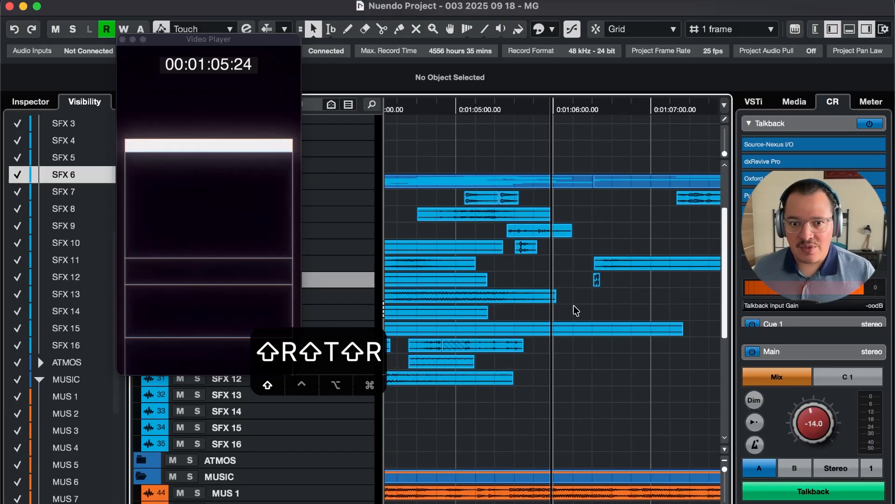
{"action": "key", "text": "shift+t"}
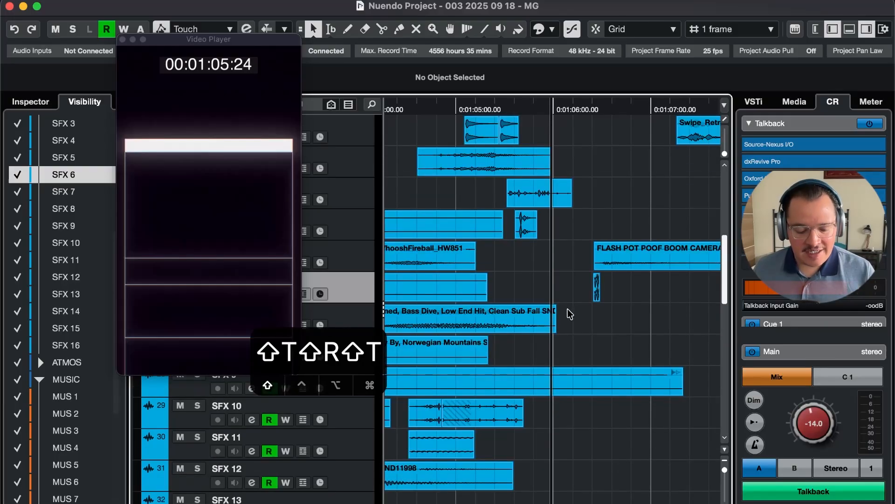
Switch all tracks through the reduced, normal and larger height presets several times, ending at the tallest height
{"action": "key", "text": "shift+r"}
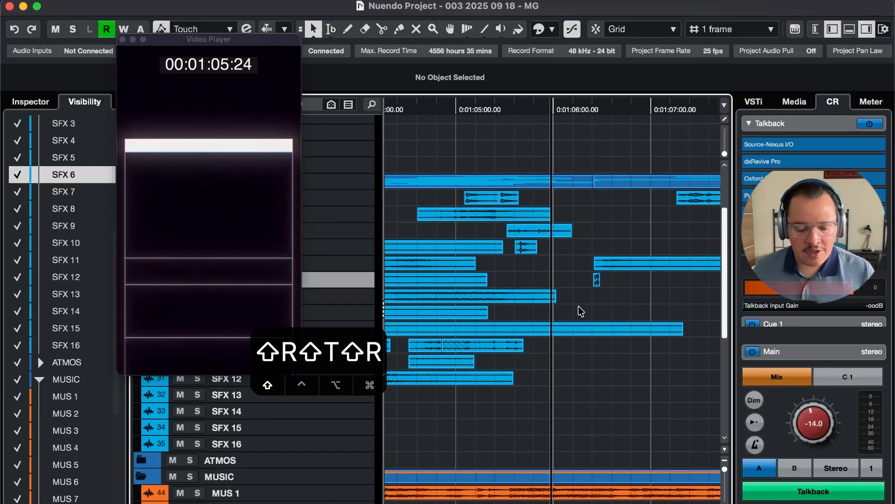
{"action": "key", "text": "shift+t"}
{"action": "key", "text": "shift+y"}
{"action": "key", "text": "shift+u"}
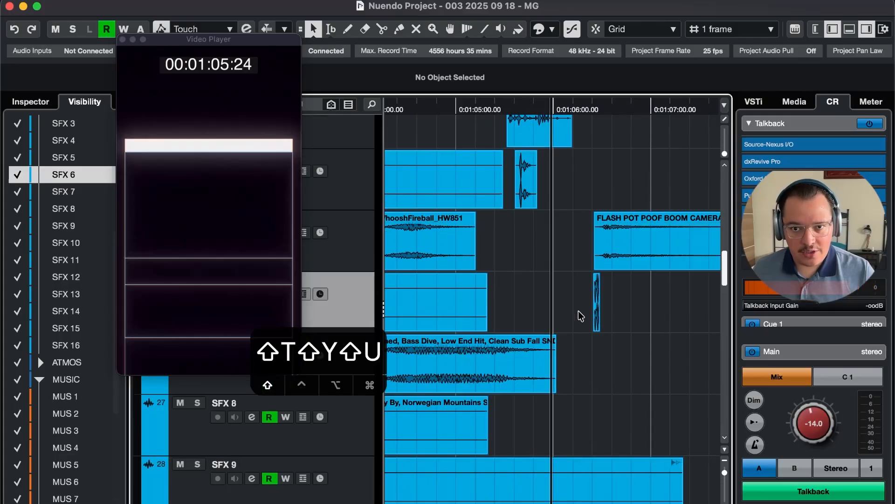
{"action": "key", "text": "shift+y"}
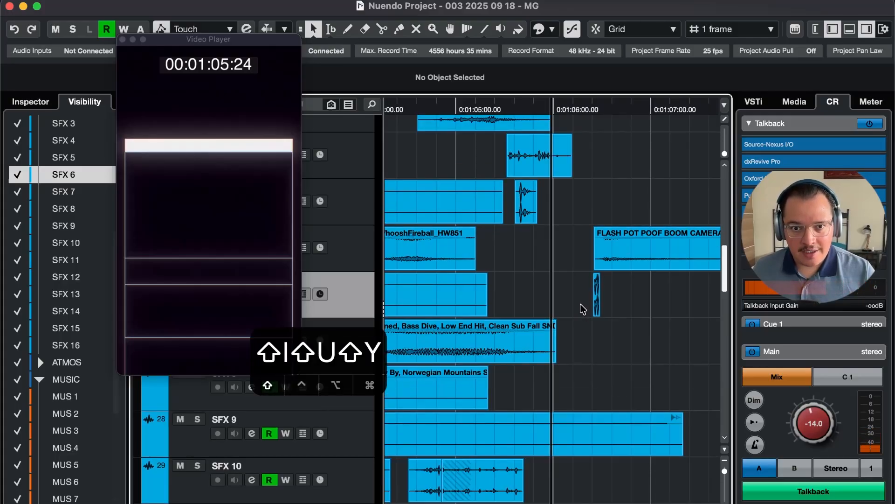
{"action": "key", "text": "shift+u"}
{"action": "key", "text": "shift+y"}
{"action": "key", "text": "shift+u"}
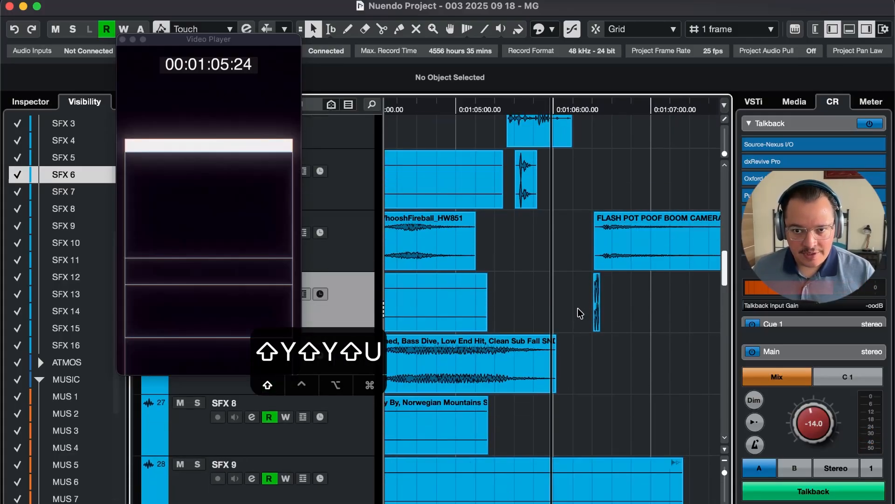
Select the Sfx VGSE2 Square Glitch 4 clip on SFX 6 and move the playhead to its start at 00:01:06:10
{"action": "key", "text": "t"}
{"action": "key", "text": "t"}
{"action": "key", "text": "r"}
{"action": "key", "text": "t"}
{"action": "key", "text": "t"}
{"action": "key", "text": "t"}
{"action": "key", "text": "g"}
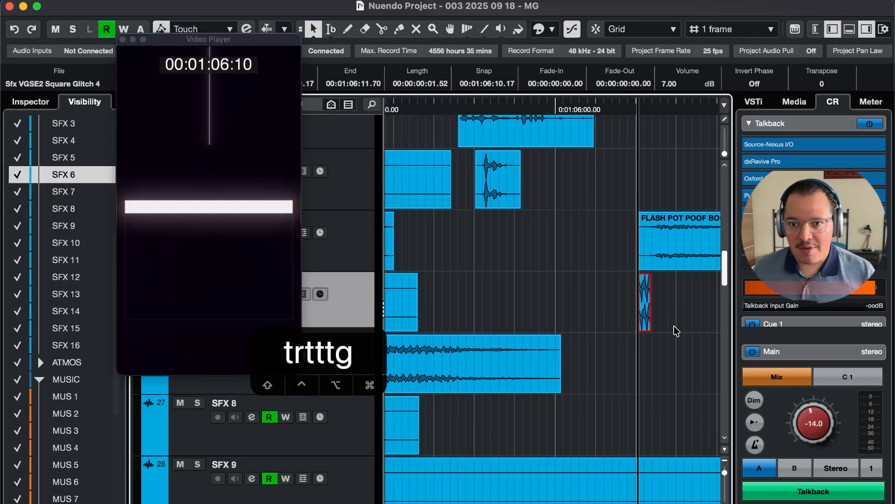
Zoom in closely on the glitch clip, step the playhead back briefly and return it to the clip's start
{"action": "key", "text": "t"}
{"action": "key", "text": "t"}
{"action": "key", "text": "t"}
{"action": "key", "text": "t"}
{"action": "key", "text": "t"}
{"action": "key", "text": "t"}
{"action": "key", "text": "4"}
{"action": "key", "text": "4"}
{"action": "key", "text": "r"}
{"action": "key", "text": "g"}
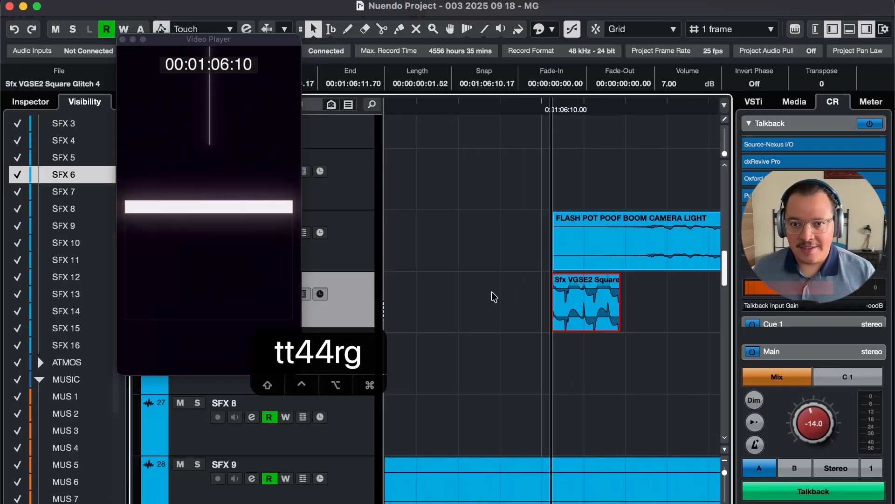
Zoom the timeline back out around the glitch clip to show the neighbouring effects from about 00:01:05:00 to 00:01:07:00
{"action": "key", "text": "r"}
{"action": "key", "text": "r"}
{"action": "key", "text": "r"}
{"action": "key", "text": "r"}
{"action": "key", "text": "r"}
{"action": "key", "text": "r"}
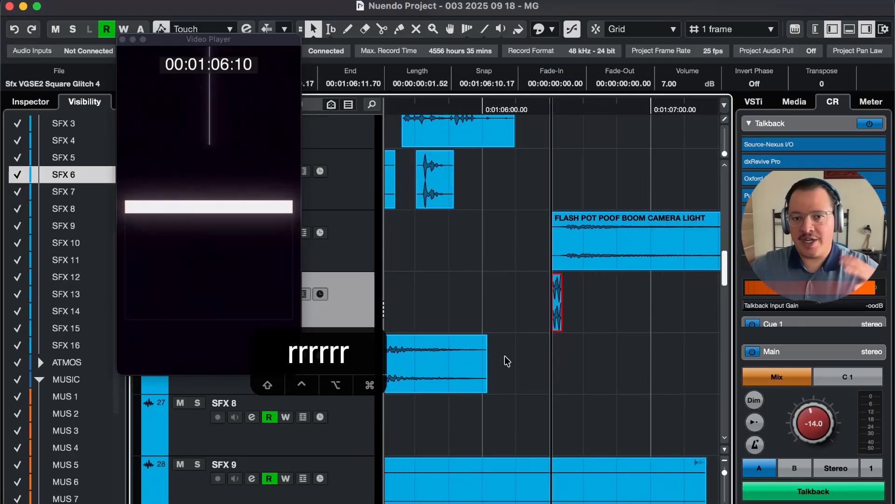
{"action": "key", "text": "r"}
{"action": "key", "text": "r"}
{"action": "key", "text": "r"}
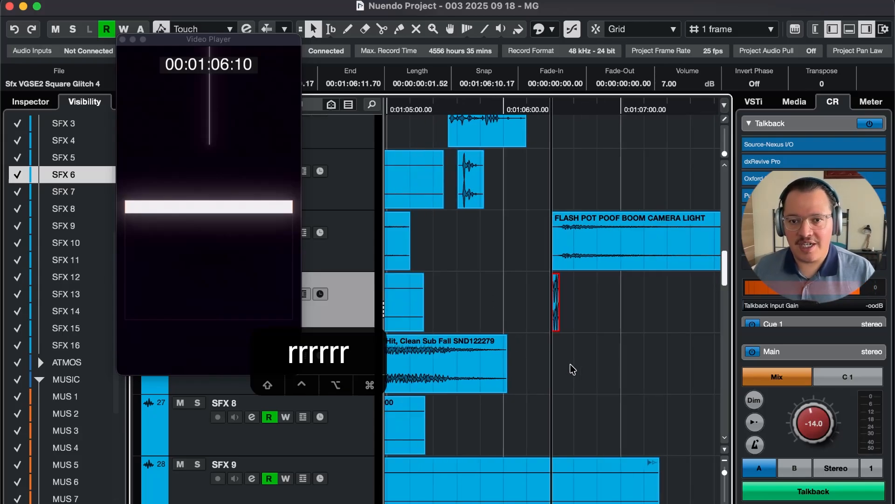
Deselect the glitch clip and shrink all tracks to the reduced height
{"action": "left_click", "coordinate": [591, 379]}
{"action": "key", "text": "shift+g"}
{"action": "key", "text": "r"}
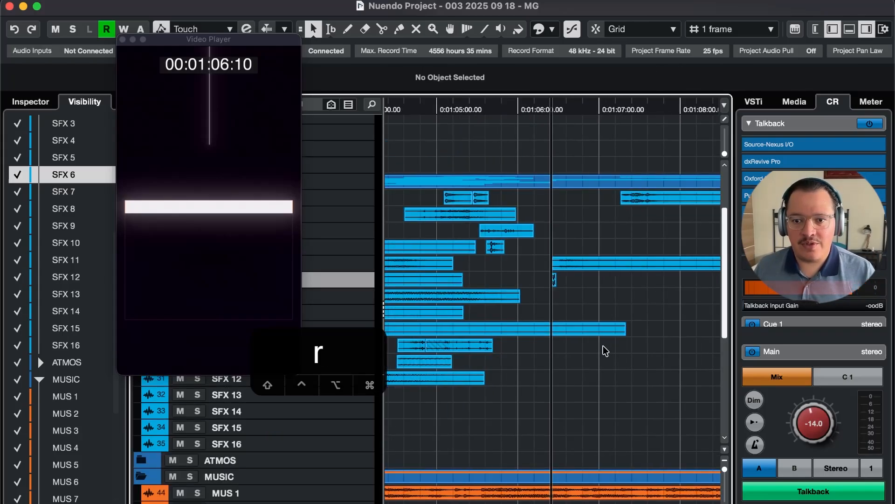
Move the playhead back in steps to 00:01:03:21
{"action": "key", "text": "r"}
{"action": "key", "text": "4"}
{"action": "key", "text": "4"}
{"action": "key", "text": "4"}
{"action": "key", "text": "4"}
{"action": "key", "text": "4"}
{"action": "key", "text": "4"}
{"action": "key", "text": "r"}
{"action": "key", "text": "r"}
{"action": "key", "text": "r"}
{"action": "key", "text": "4"}
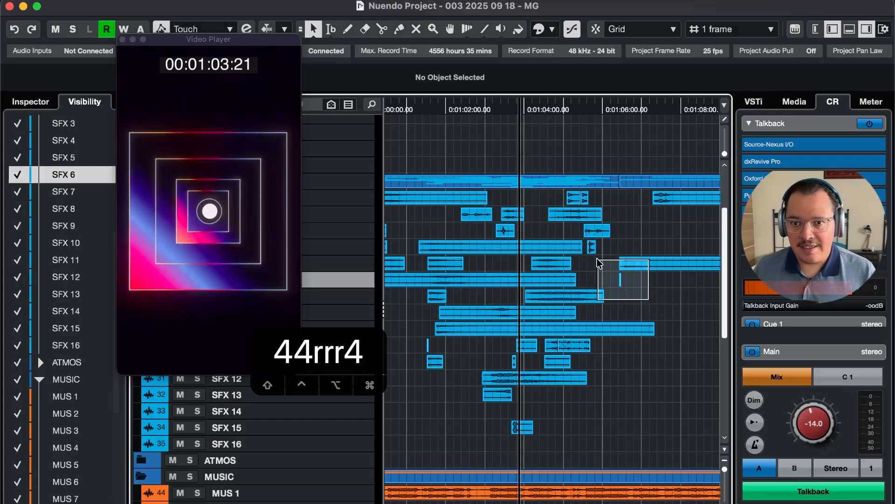
Select the flash pot and glitch clips on SFX 5 and SFX 6, locate the playhead to their start and enlarge both tracks
{"action": "left_click_drag", "start_coordinate": [600, 264], "coordinate": [599, 263]}
{"action": "key", "text": "g"}
{"action": "key", "text": "t"}
{"action": "key", "text": "t"}
{"action": "key", "text": "t"}
{"action": "key", "text": "t"}
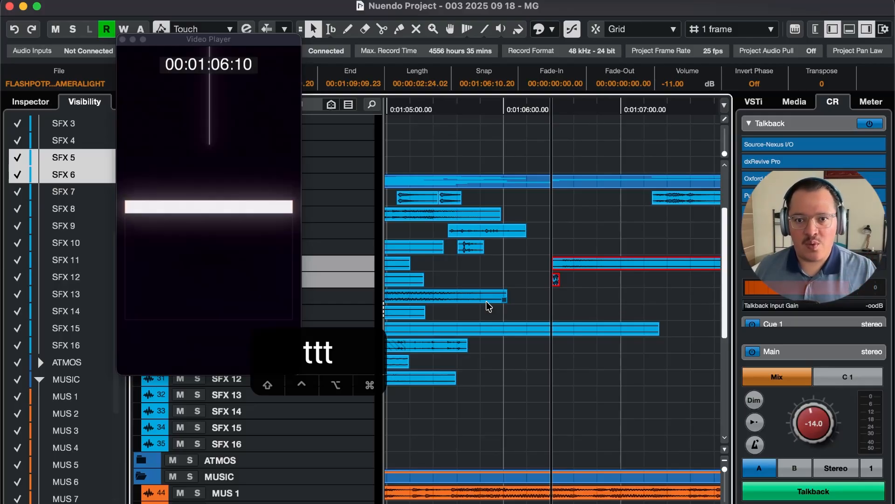
{"action": "key", "text": "r"}
{"action": "key", "text": "super+t"}
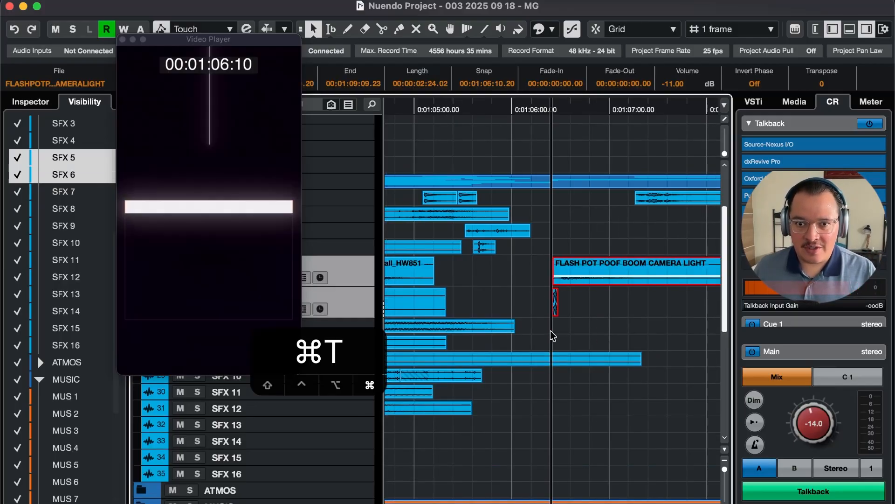
Select only the glitch clip, locate the playhead to its start and further increase the height of the SFX 6 track
{"action": "key", "text": "g"}
{"action": "key", "text": "t"}
{"action": "key", "text": "t"}
{"action": "key", "text": "t"}
{"action": "key", "text": "t"}
{"action": "key", "text": "t"}
{"action": "key", "text": "t"}
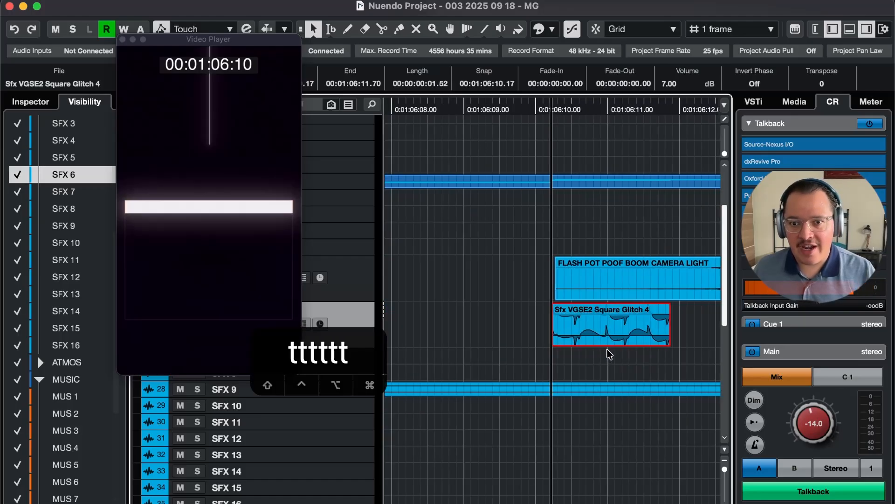
{"action": "key", "text": "super+t"}
{"action": "key", "text": "super+t"}
{"action": "key", "text": "r"}
{"action": "key", "text": "r"}
{"action": "key", "text": "r"}
{"action": "key", "text": "r"}
{"action": "key", "text": "r"}
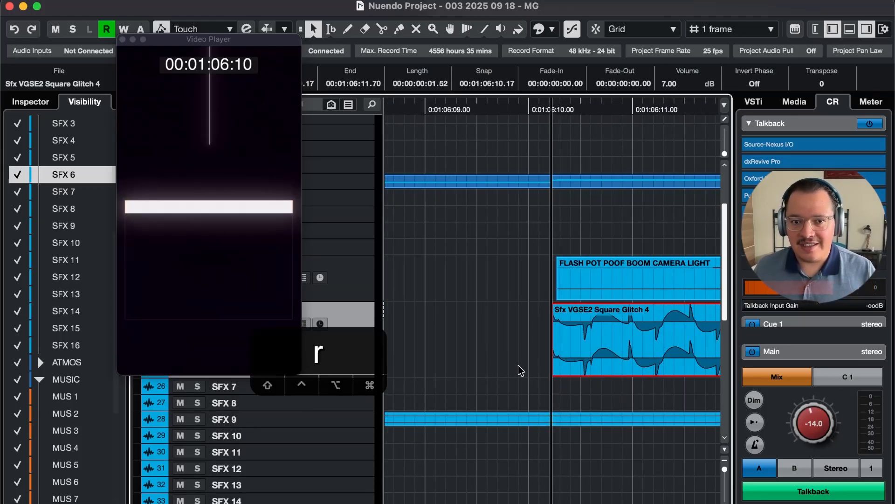
Step the playhead back and forth frame by frame around the glitch clip, ending at 00:01:06:11
{"action": "key", "text": "F6"}
{"action": "key", "text": "F5"}
{"action": "key", "text": "F6"}
{"action": "key", "text": "F6"}
{"action": "key", "text": "F5"}
{"action": "key", "text": "F5"}
{"action": "key", "text": "F5"}
{"action": "key", "text": "F5"}
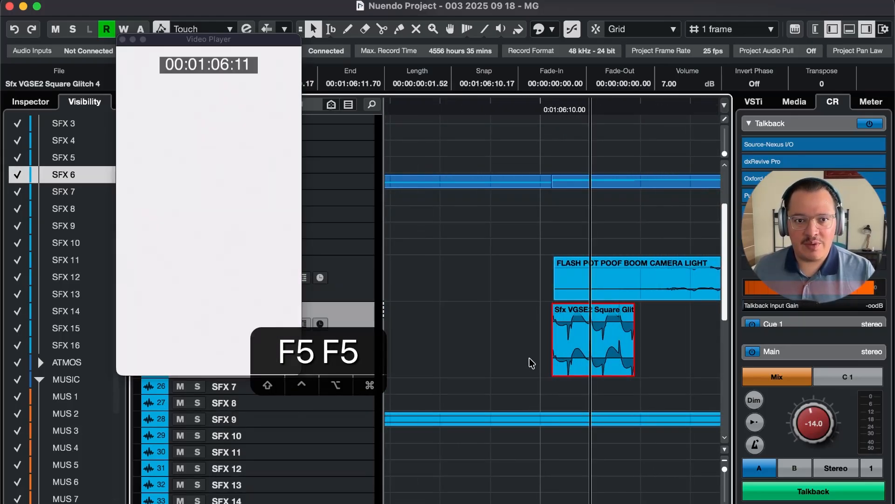
{"action": "key", "text": "F6"}
{"action": "key", "text": "F6"}
{"action": "key", "text": "F6"}
{"action": "key", "text": "F6"}
{"action": "key", "text": "F5"}
{"action": "key", "text": "F5"}
{"action": "key", "text": "F5"}
{"action": "key", "text": "F5"}
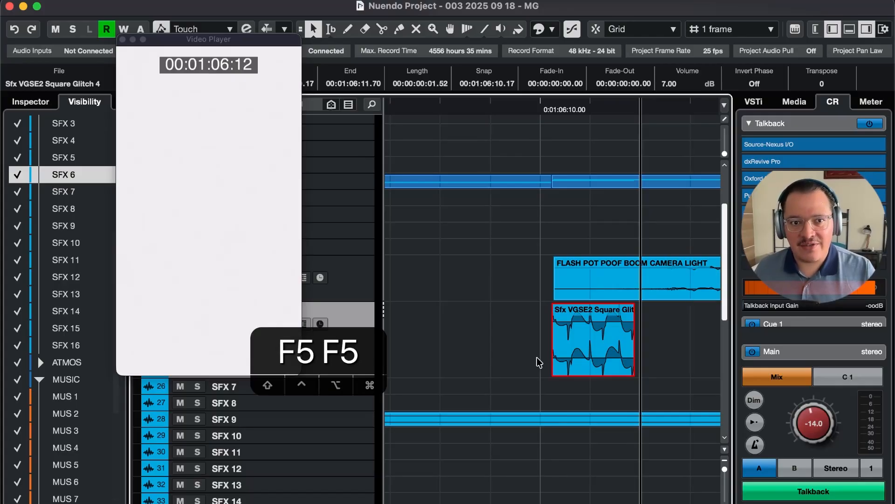
{"action": "key", "text": "F6"}
{"action": "key", "text": "F6"}
{"action": "key", "text": "F6"}
{"action": "key", "text": "F5"}
{"action": "key", "text": "F5"}
{"action": "key", "text": "F5"}
{"action": "key", "text": "F6"}
{"action": "key", "text": "F6"}
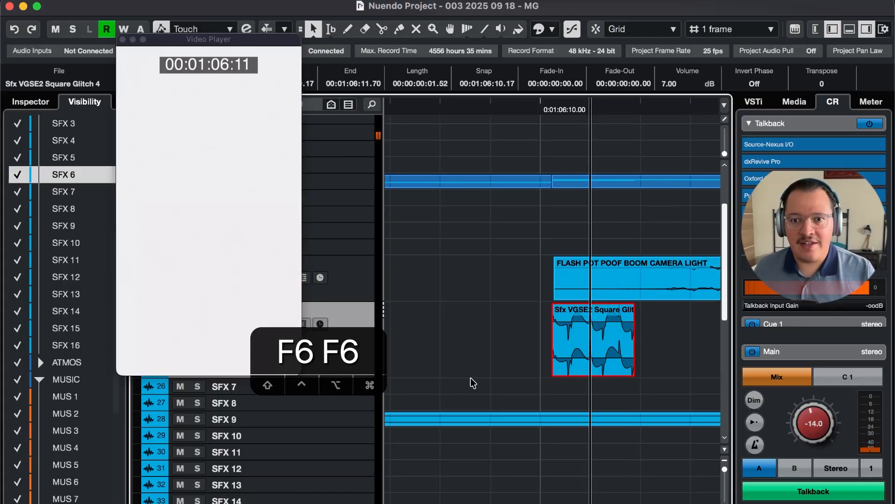
Deselect the glitch clip and move the playhead back in larger steps to 00:01:03:22
{"action": "key", "text": "r"}
{"action": "key", "text": "r"}
{"action": "key", "text": "r"}
{"action": "key", "text": "r"}
{"action": "key", "text": "r"}
{"action": "key", "text": "r"}
{"action": "key", "text": "r"}
{"action": "key", "text": "r"}
{"action": "key", "text": "r"}
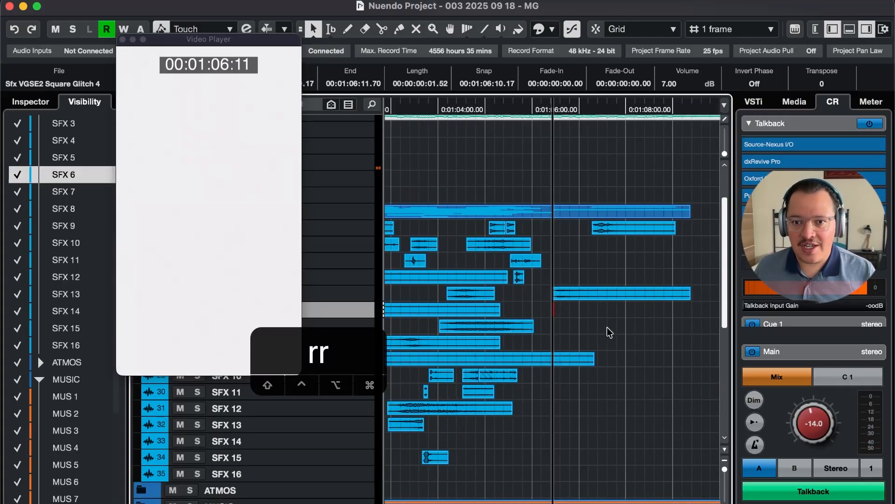
{"action": "key", "text": "4"}
{"action": "key", "text": "4"}
{"action": "key", "text": "4"}
{"action": "key", "text": "4"}
{"action": "key", "text": "4"}
{"action": "key", "text": "4"}
{"action": "key", "text": "4"}
{"action": "key", "text": "4"}
{"action": "key", "text": "4"}
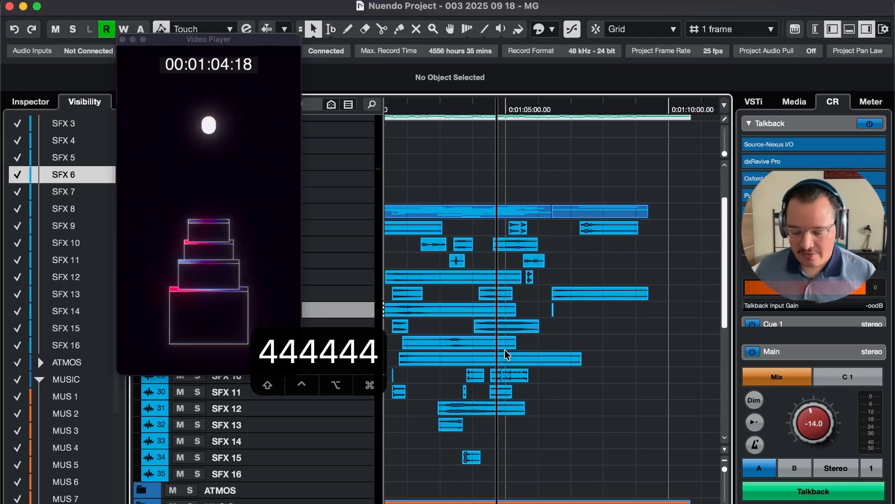
{"action": "key", "text": "4"}
{"action": "key", "text": "5"}
{"action": "key", "text": "4"}
{"action": "key", "text": "4"}
{"action": "key", "text": "4"}
{"action": "key", "text": "r"}
Play the sequence from 00:01:03:22 past the flash effect and stop playback
{"action": "key", "text": "space"}
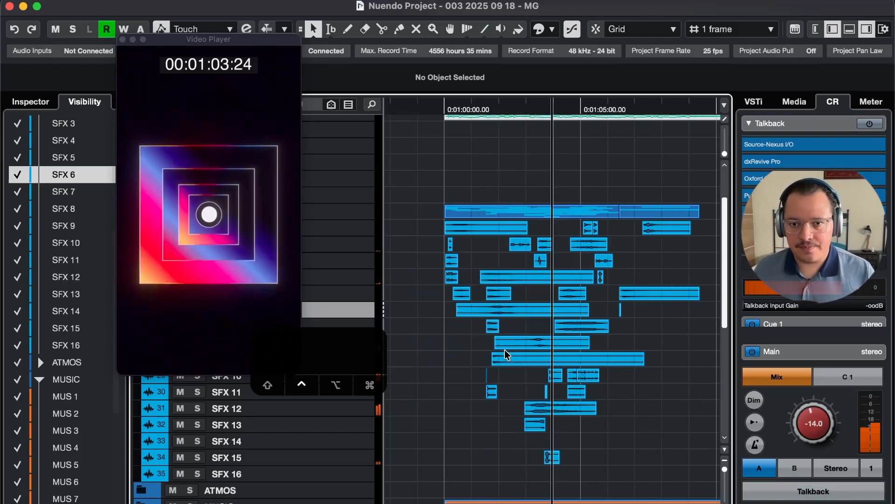
{"action": "key", "text": "ctrl+t"}
{"action": "key", "text": "t"}
{"action": "left_click", "coordinate": [642, 357]}
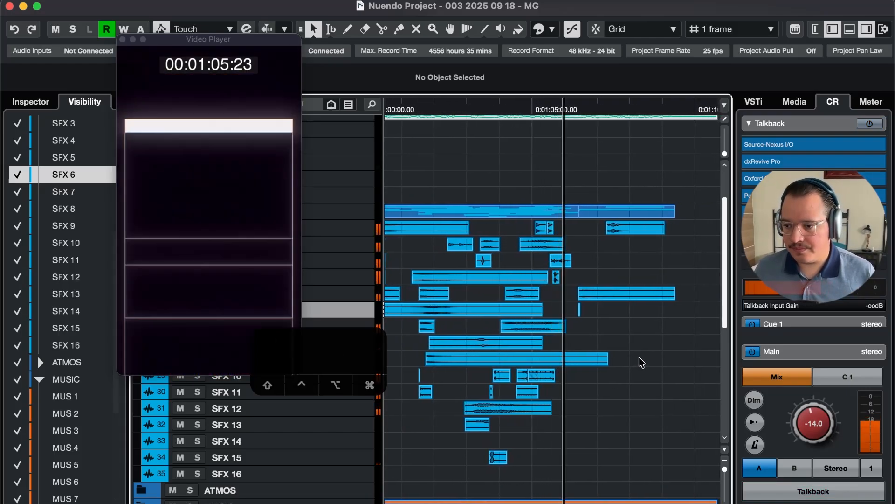
{"action": "key", "text": "t"}
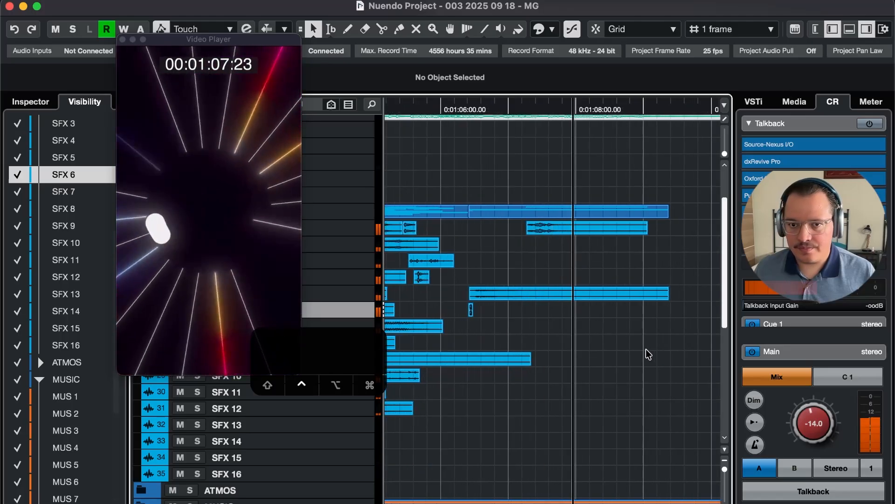
{"action": "key", "text": "ctrl+a"}
{"action": "key", "text": "r"}
{"action": "key", "text": "space"}
Mark a short range on the SFX 7 track with the Range Selection tool and locate the playhead to its start at 00:01:05:10
{"action": "key", "text": "r"}
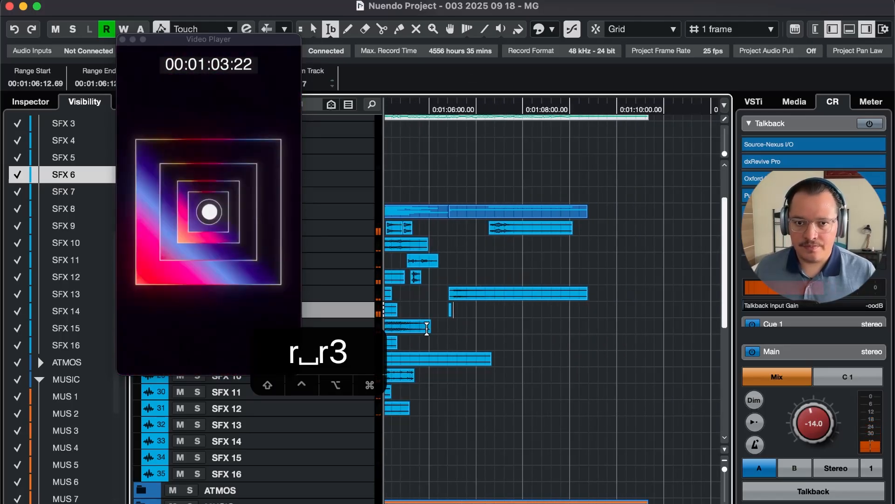
{"action": "left_click", "coordinate": [427, 328]}
{"action": "key", "text": "g"}
Play from 00:01:05:10 through the flash effect, switch back to the Object Selection tool and stop playback
{"action": "key", "text": "space"}
{"action": "key", "text": "t"}
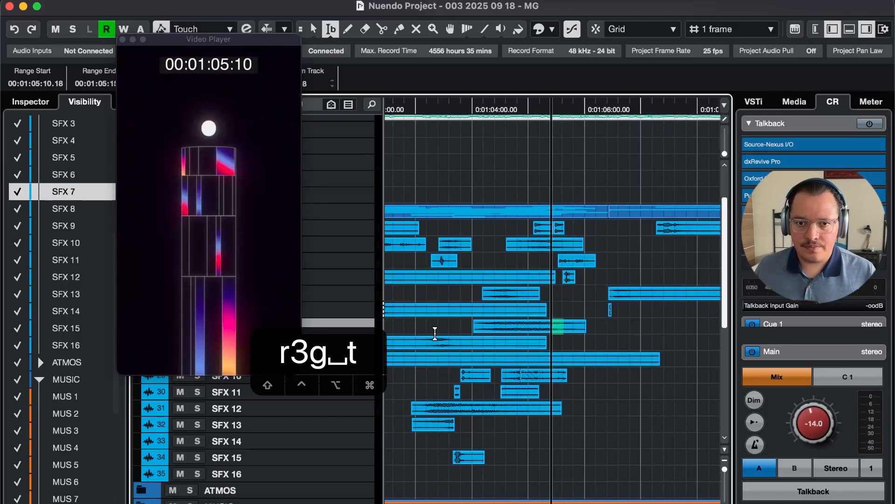
{"action": "key", "text": "1"}
{"action": "key", "text": "t"}
{"action": "key", "text": "t"}
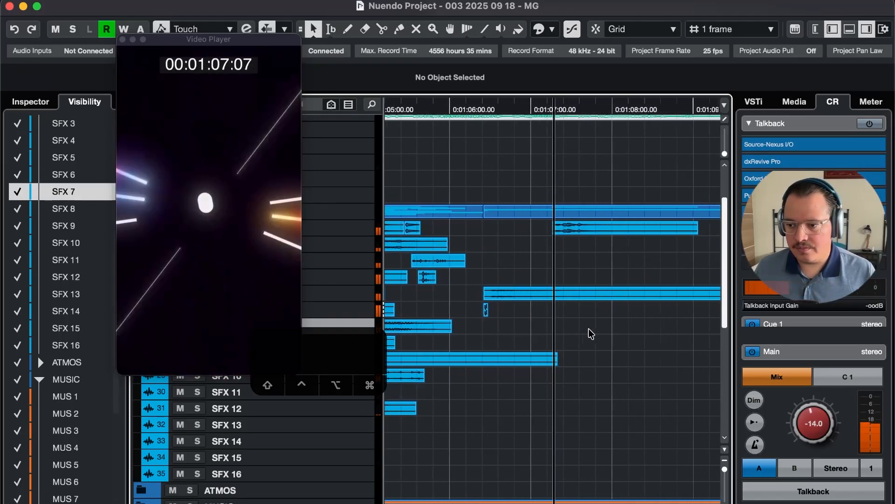
{"action": "key", "text": "space"}
{"action": "left_click", "coordinate": [794, 494]}
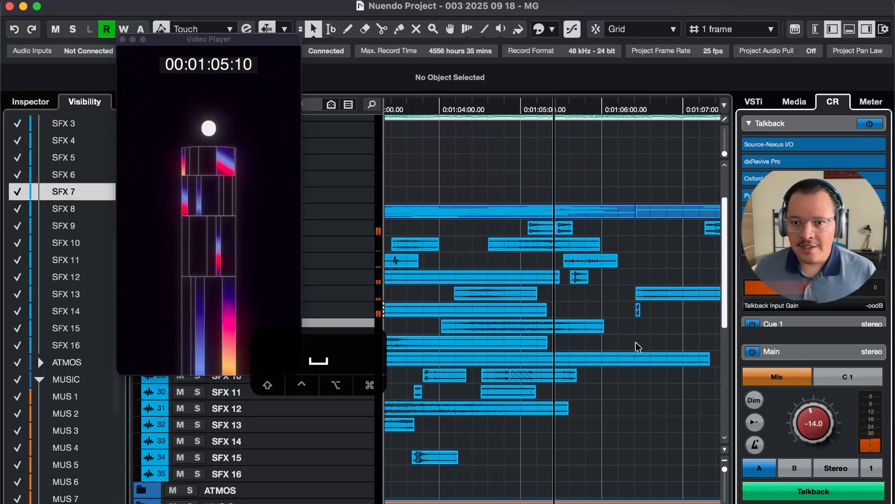
Move the playhead forward to 00:01:06:02
{"action": "key", "text": "5"}
{"action": "key", "text": "5"}
{"action": "key", "text": "5"}
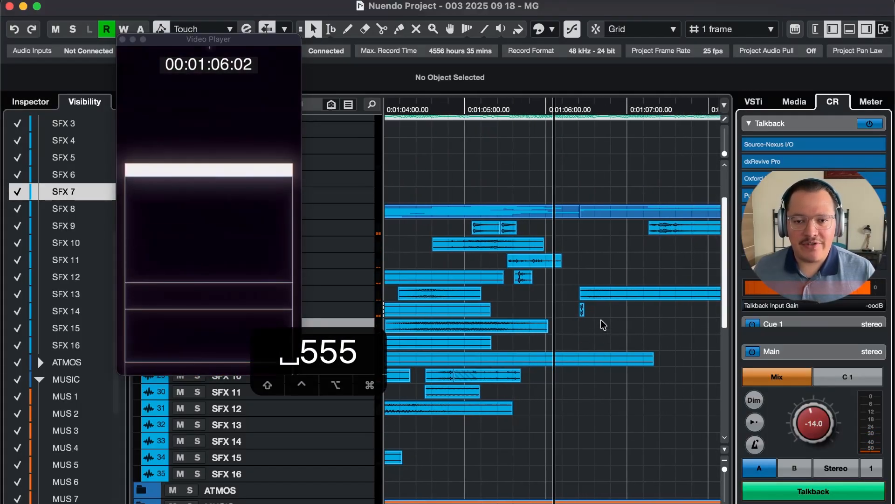
Select the VIDEO, Video and FILM Audio tracks and increase their height
{"action": "key", "text": "r"}
{"action": "key", "text": "r"}
{"action": "key", "text": "r"}
{"action": "key", "text": "super+t"}
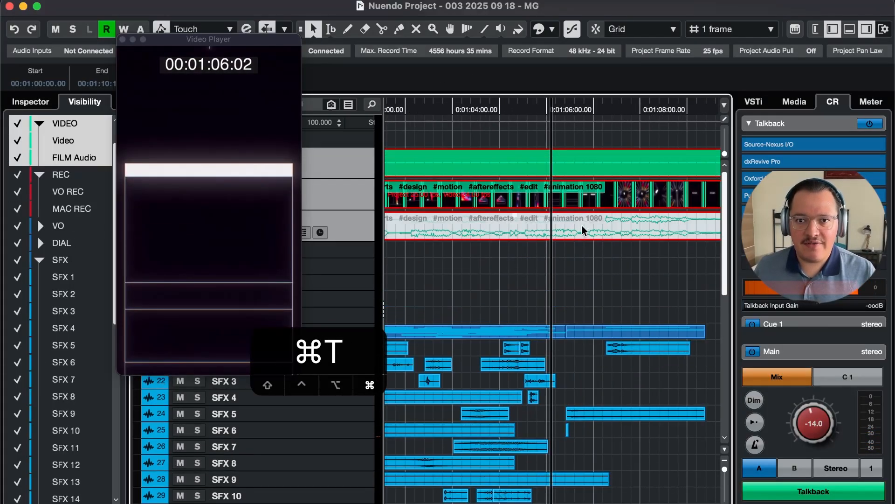
Move the playhead forward past the end of the film audio and back to 00:01:10:14
{"action": "key", "text": "5"}
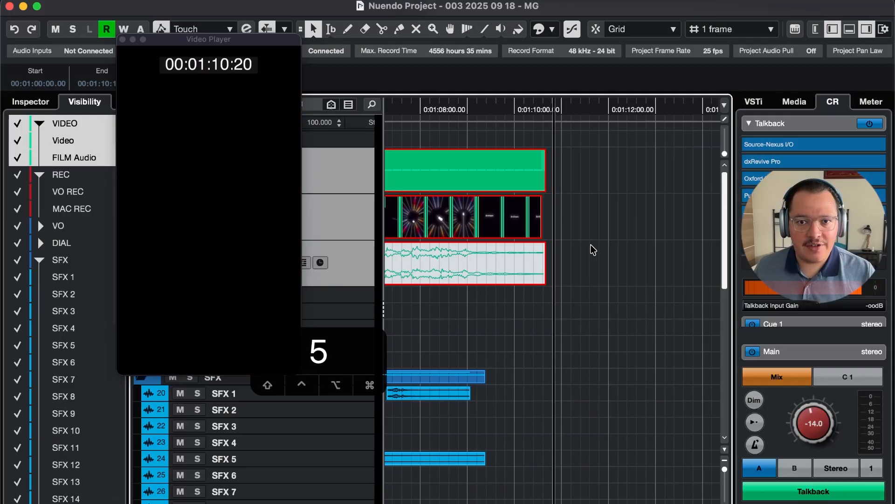
{"action": "key", "text": "5"}
{"action": "key", "text": "4"}
{"action": "key", "text": "4"}
{"action": "key", "text": "4"}
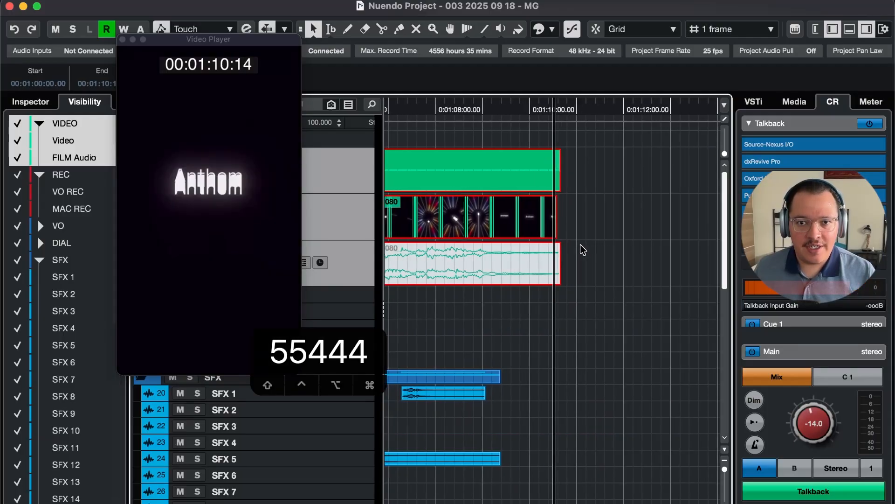
Move the playhead back from the end of the film to 00:01:00:10
{"action": "key", "text": "5"}
{"action": "key", "text": "4"}
{"action": "key", "text": "4"}
{"action": "key", "text": "4"}
{"action": "key", "text": "4"}
{"action": "key", "text": "4"}
{"action": "key", "text": "4"}
{"action": "key", "text": "4"}
{"action": "key", "text": "4"}
{"action": "key", "text": "4"}
{"action": "key", "text": "4"}
{"action": "key", "text": "4"}
{"action": "key", "text": "4"}
{"action": "key", "text": "4"}
{"action": "key", "text": "4"}
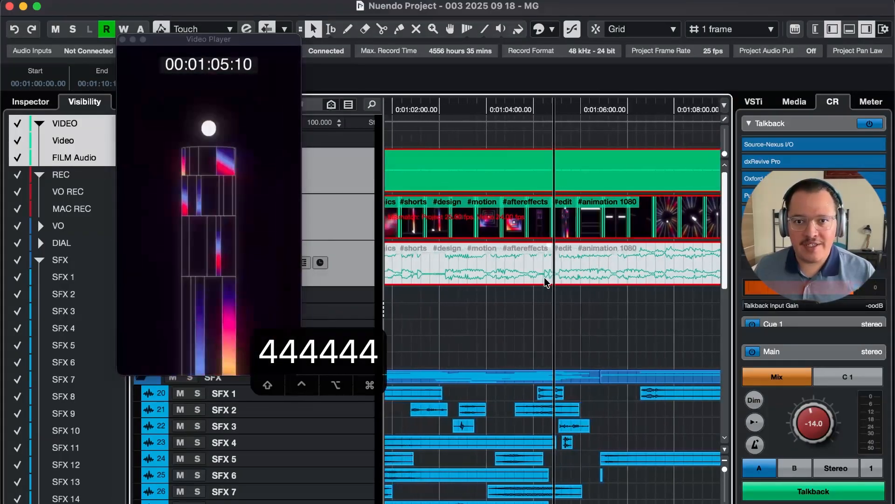
{"action": "key", "text": "4"}
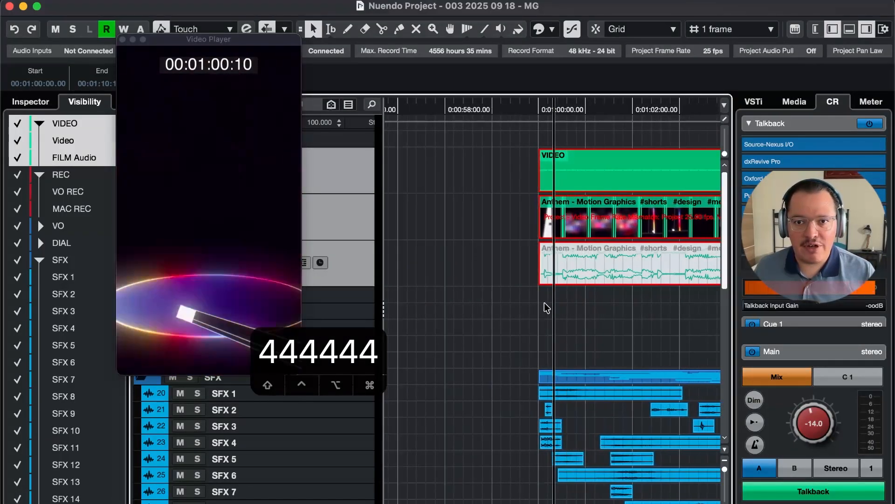
Move the playhead forward through the film to 00:01:07:21
{"action": "key", "text": "5"}
{"action": "key", "text": "5"}
{"action": "key", "text": "5"}
{"action": "key", "text": "5"}
{"action": "key", "text": "5"}
{"action": "key", "text": "5"}
{"action": "key", "text": "5"}
{"action": "key", "text": "5"}
{"action": "key", "text": "5"}
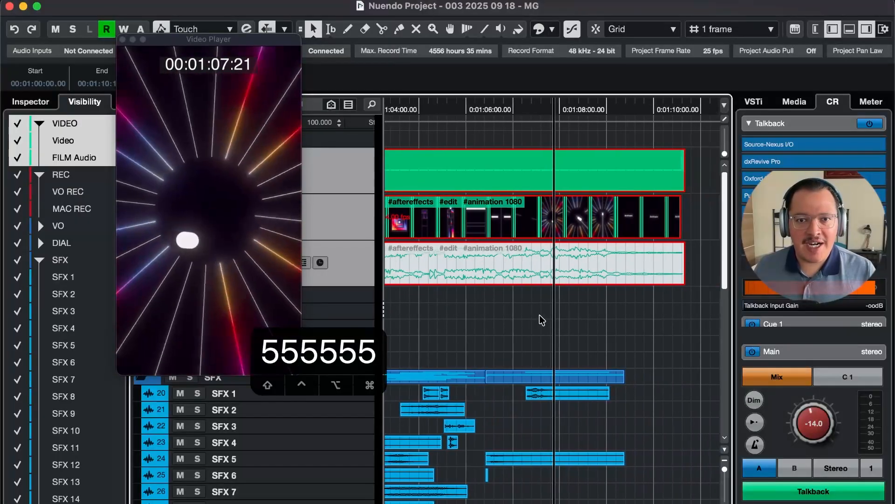
Return the playhead to 00:01:00:10 and zoom out the timeline one level
{"action": "key", "text": "4"}
{"action": "key", "text": "4"}
{"action": "key", "text": "4"}
{"action": "key", "text": "4"}
{"action": "key", "text": "4"}
{"action": "key", "text": "4"}
{"action": "key", "text": "4"}
{"action": "key", "text": "4"}
{"action": "key", "text": "4"}
{"action": "key", "text": "4"}
{"action": "key", "text": "4"}
{"action": "key", "text": "4"}
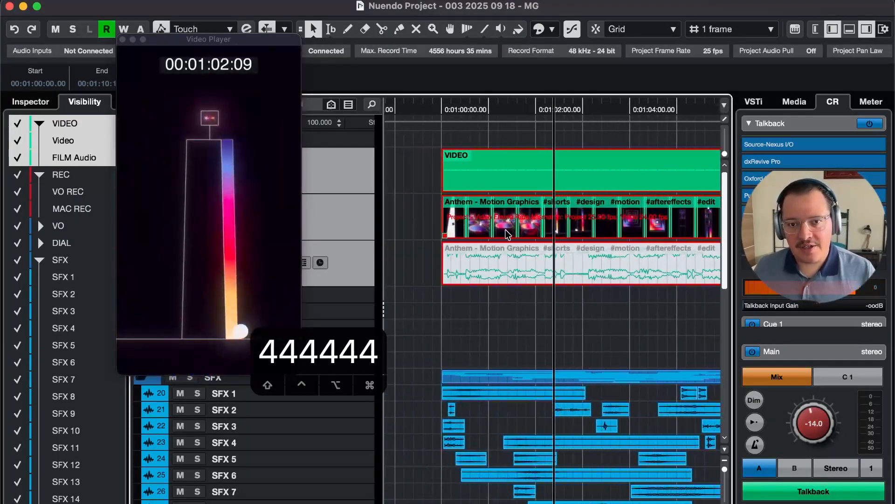
{"action": "key", "text": "r"}
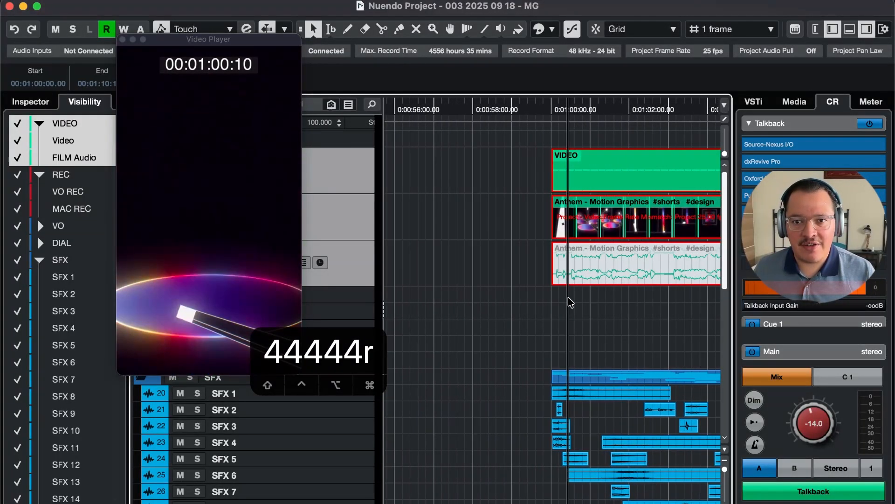
Move the playhead forward to 00:01:06:07, just before the flash
{"action": "key", "text": "5"}
{"action": "key", "text": "5"}
{"action": "key", "text": "5"}
{"action": "key", "text": "5"}
{"action": "key", "text": "5"}
{"action": "key", "text": "5"}
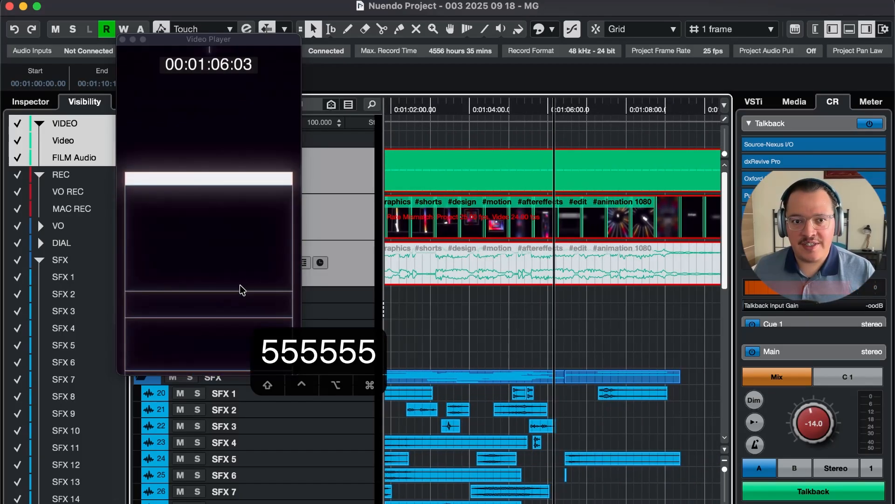
{"action": "key", "text": "4"}
{"action": "key", "text": "4"}
{"action": "key", "text": "4"}
Zoom in on the flash, select the events on SFX 5 and SFX 6, and locate the playhead to their start
{"action": "key", "text": "t"}
{"action": "key", "text": "t"}
{"action": "key", "text": "t"}
{"action": "key", "text": "t"}
{"action": "key", "text": "t"}
{"action": "key", "text": "t"}
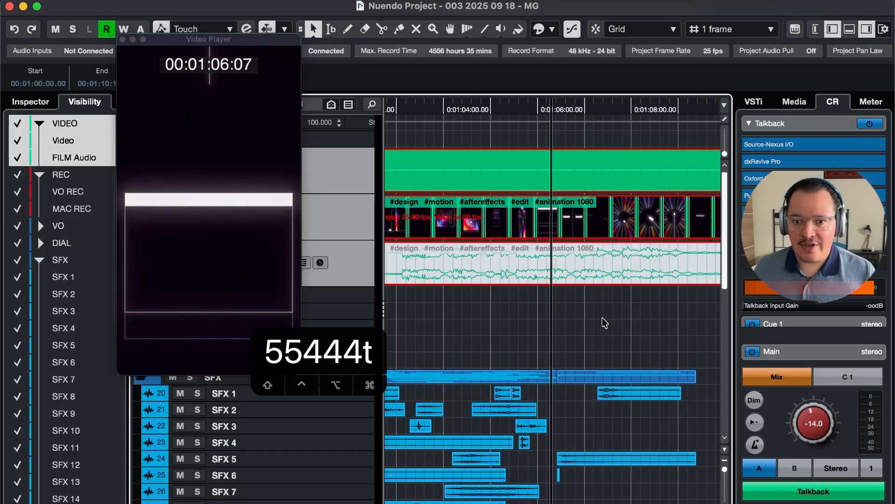
{"action": "key", "text": "5"}
{"action": "key", "text": "g"}
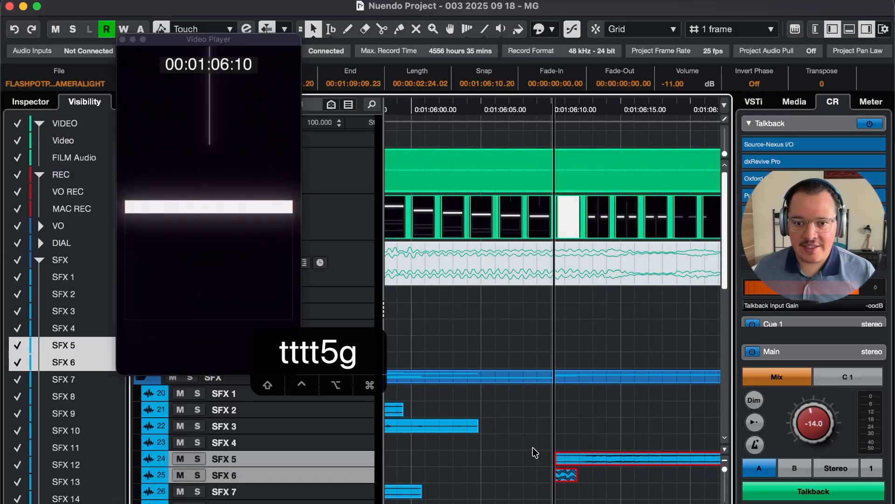
Enlarge tracks SFX 5 and SFX 6, select the Square Glitch 4 event, and move the playhead to 00:01:06:09
{"action": "scroll", "coordinate": [523, 438], "scroll_direction": "down", "scroll_amount": 3}
{"action": "left_click", "coordinate": [567, 444]}
{"action": "key", "text": "g"}
{"action": "key", "text": "4"}
{"action": "key", "text": "4"}
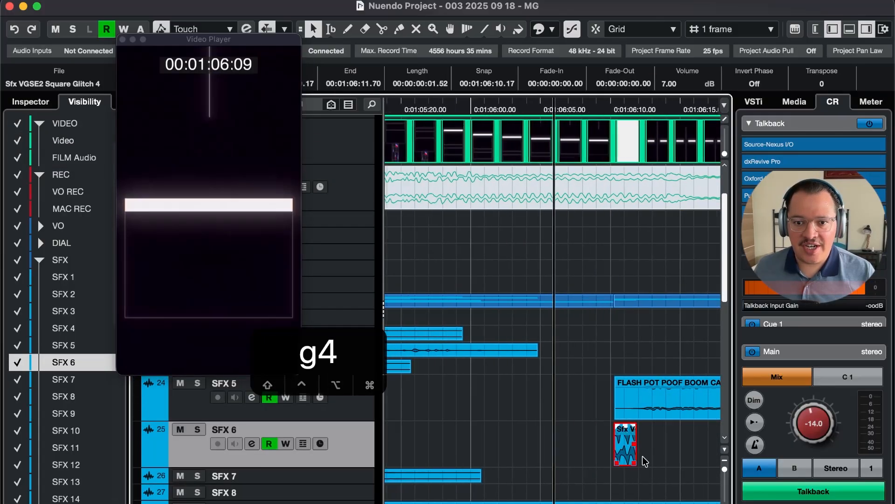
Zoom out around the glitch event and move the playhead via 00:01:06:01 to 00:01:06:11
{"action": "key", "text": "r"}
{"action": "key", "text": "r"}
{"action": "key", "text": "r"}
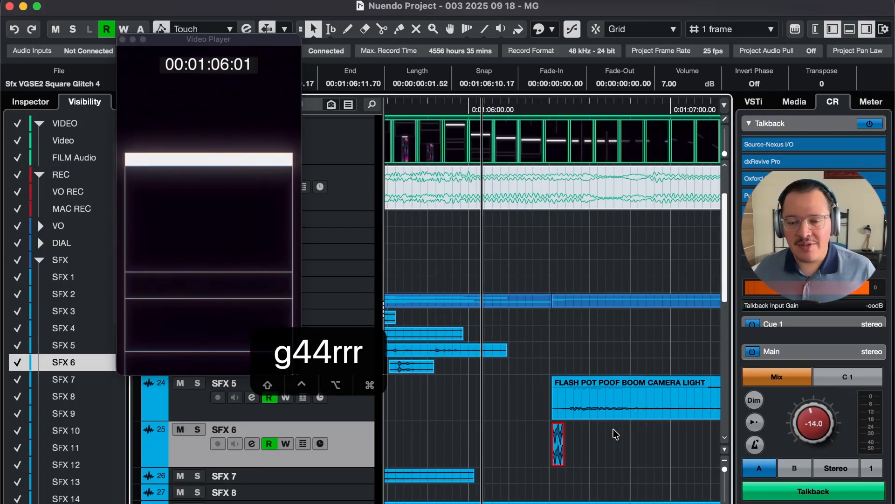
{"action": "key", "text": "F6"}
{"action": "key", "text": "F6"}
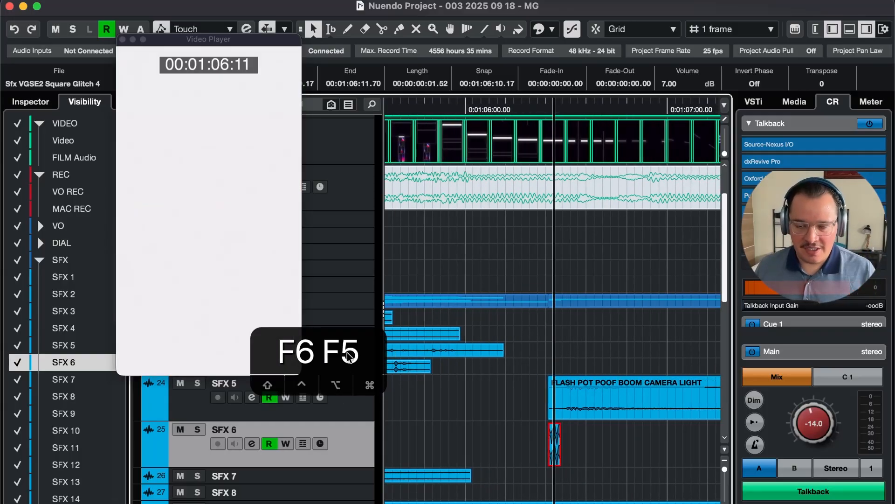
Reset the heights of the VIDEO and SFX tracks and zoom out until the whole film fits in the timeline
{"action": "key", "text": "r"}
{"action": "key", "text": "r"}
{"action": "key", "text": "r"}
{"action": "key", "text": "r"}
{"action": "key", "text": "r"}
{"action": "key", "text": "r"}
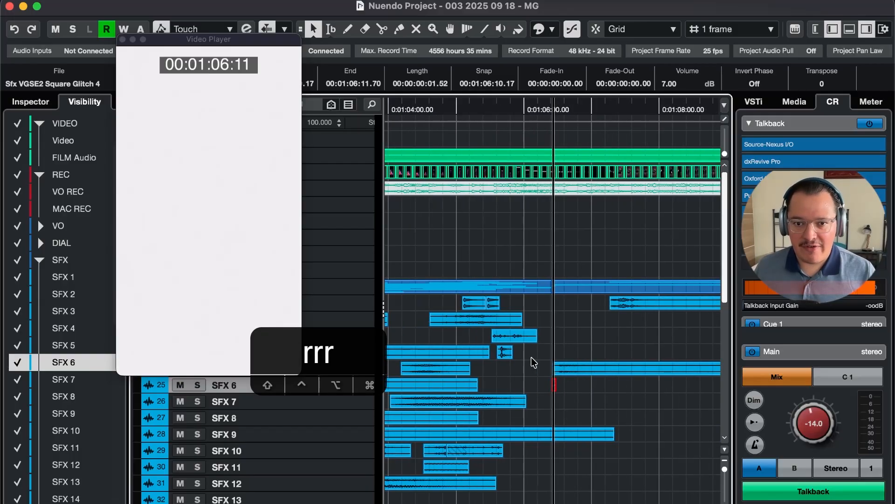
{"action": "key", "text": "r"}
{"action": "key", "text": "r"}
{"action": "key", "text": "r"}
{"action": "key", "text": "r"}
{"action": "key", "text": "r"}
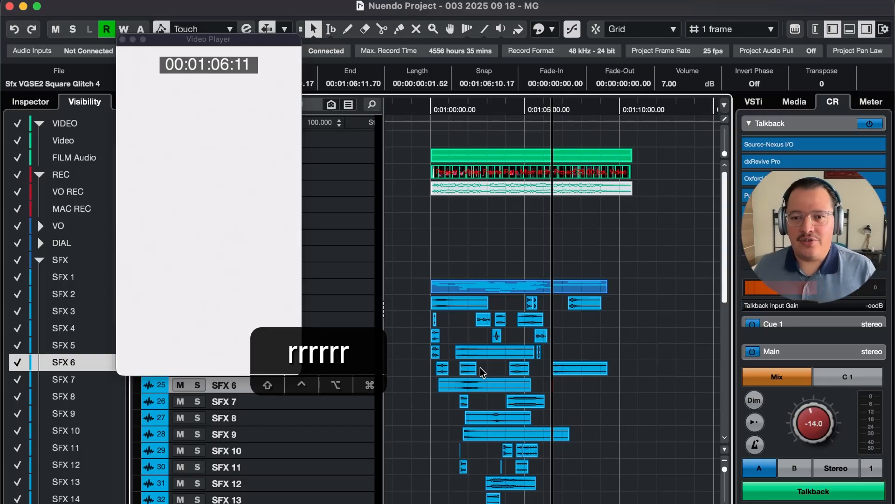
Zoom in at the playhead and select the flash and glitch events together on SFX 5 and SFX 6
{"action": "key", "text": "t"}
{"action": "key", "text": "t"}
{"action": "key", "text": "t"}
{"action": "key", "text": "t"}
{"action": "key", "text": "t"}
{"action": "key", "text": "t"}
{"action": "left_click", "coordinate": [602, 339]}
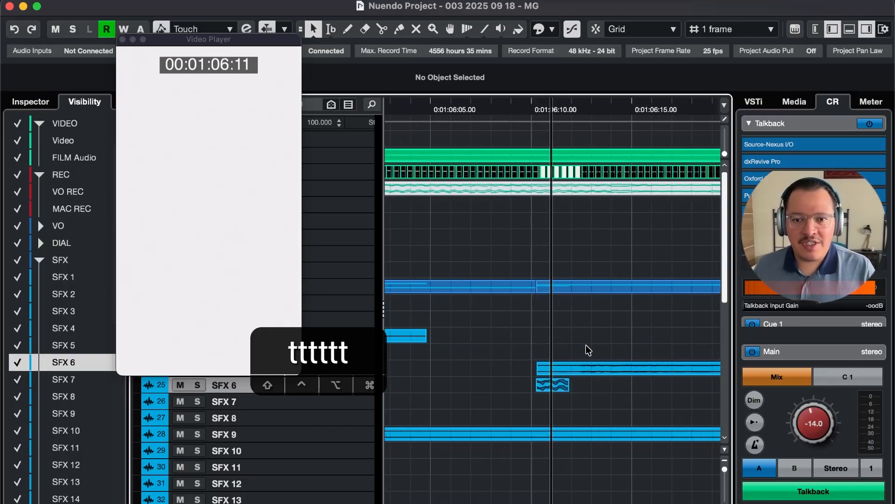
{"action": "left_click_drag", "start_coordinate": [586, 345], "coordinate": [532, 396]}
{"action": "key", "text": "super+t"}
Zoom out around the flash and move the playhead back to 00:01:06:04
{"action": "key", "text": "r"}
{"action": "key", "text": "r"}
{"action": "key", "text": "r"}
{"action": "key", "text": "r"}
{"action": "key", "text": "r"}
{"action": "key", "text": "r"}
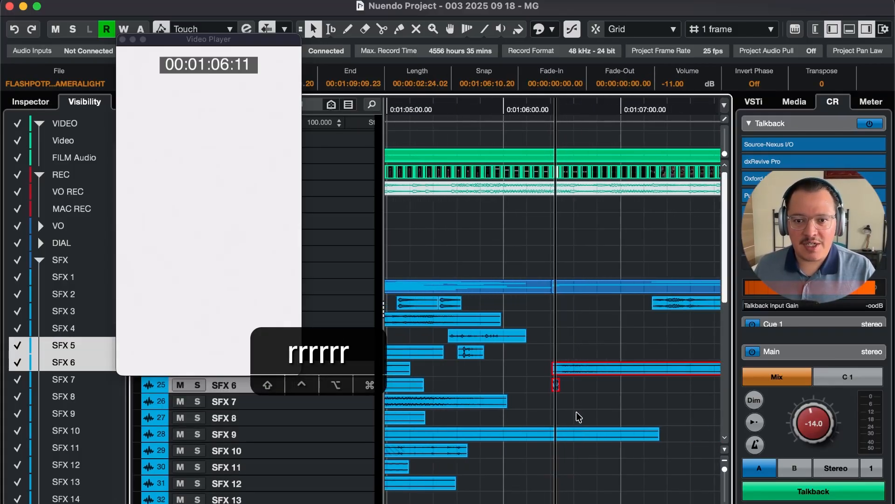
{"action": "key", "text": "4"}
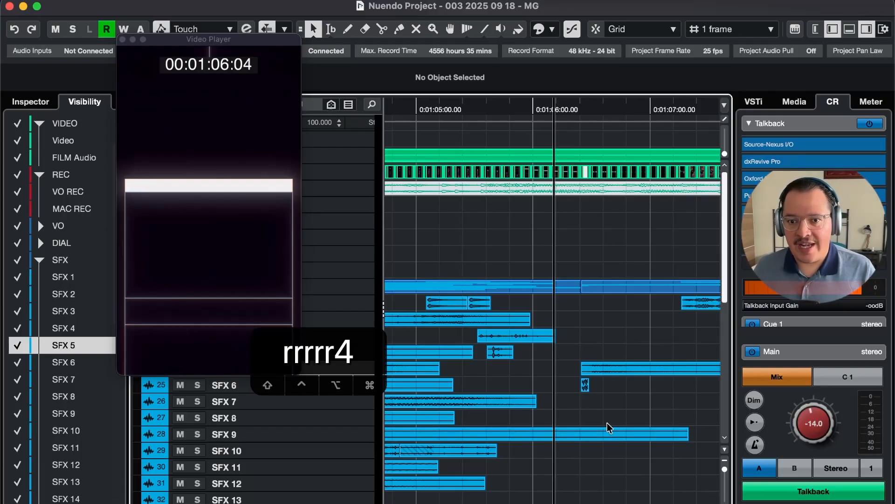
Select the Square Glitch 4 event on SFX 6, locate the playhead to its start, and zoom in with SFX 5 and SFX 6 enlarged
{"action": "left_click", "coordinate": [585, 384]}
{"action": "key", "text": "g"}
{"action": "key", "text": "t"}
{"action": "key", "text": "t"}
{"action": "key", "text": "t"}
{"action": "key", "text": "t"}
{"action": "key", "text": "t"}
{"action": "key", "text": "t"}
{"action": "key", "text": "t"}
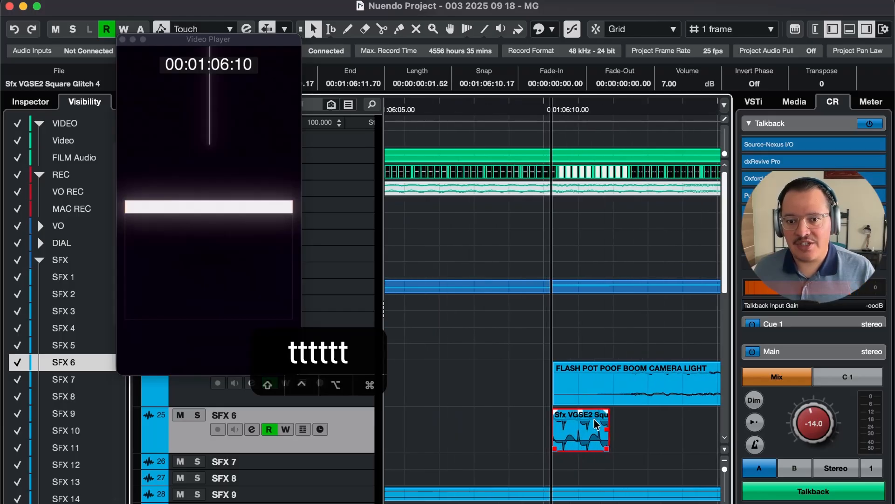
Zoom out around the glitch event, move the playhead forward past 00:01:07:07, and bring it back to 00:01:06:24
{"action": "key", "text": "r"}
{"action": "key", "text": "r"}
{"action": "key", "text": "r"}
{"action": "key", "text": "r"}
{"action": "key", "text": "r"}
{"action": "key", "text": "r"}
{"action": "key", "text": "r"}
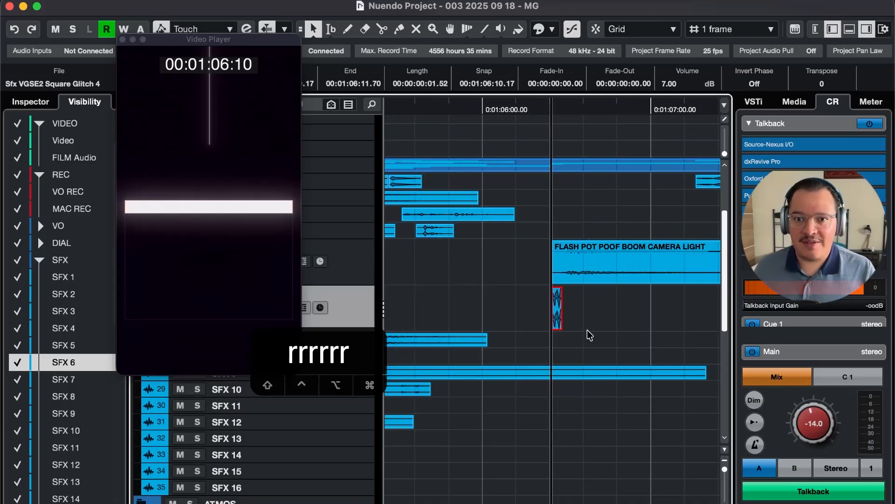
{"action": "key", "text": "5"}
{"action": "key", "text": "5"}
{"action": "key", "text": "5"}
{"action": "key", "text": "5"}
{"action": "key", "text": "5"}
{"action": "key", "text": "5"}
{"action": "key", "text": "4"}
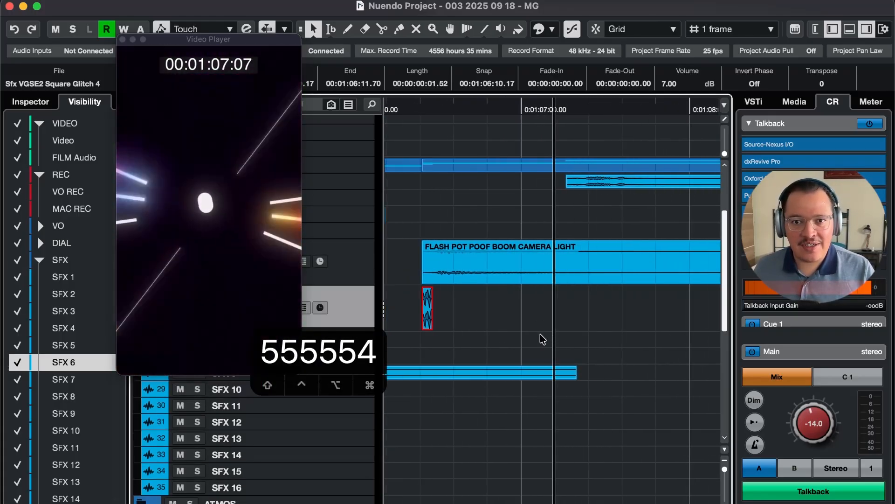
{"action": "key", "text": "4"}
{"action": "key", "text": "4"}
{"action": "key", "text": "4"}
{"action": "key", "text": "4"}
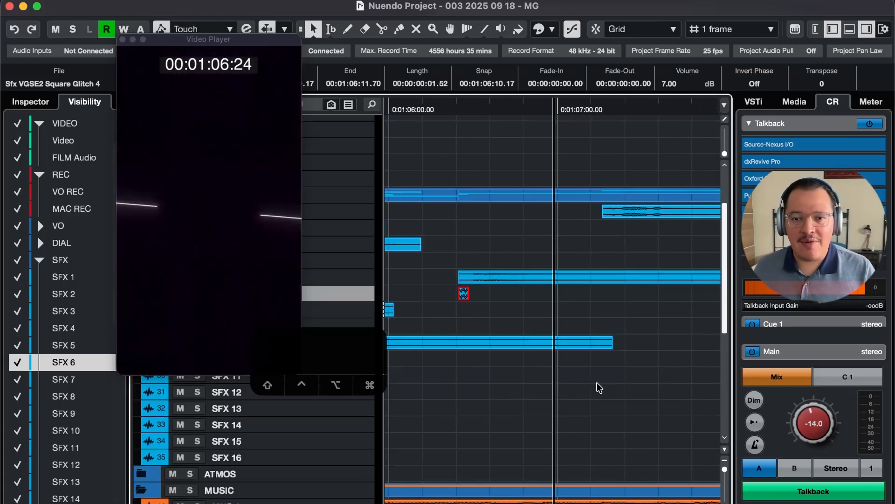
Select the MUSIC and MUS 1 tracks and increase their height
{"action": "key", "text": "r"}
{"action": "scroll", "coordinate": [589, 390], "scroll_direction": "down", "scroll_amount": 3}
{"action": "scroll", "coordinate": [579, 396], "scroll_direction": "right", "scroll_amount": 1}
{"action": "left_click_drag", "start_coordinate": [547, 476], "coordinate": [586, 424]}
{"action": "key", "text": "super+t"}
{"action": "key", "text": "super+t"}
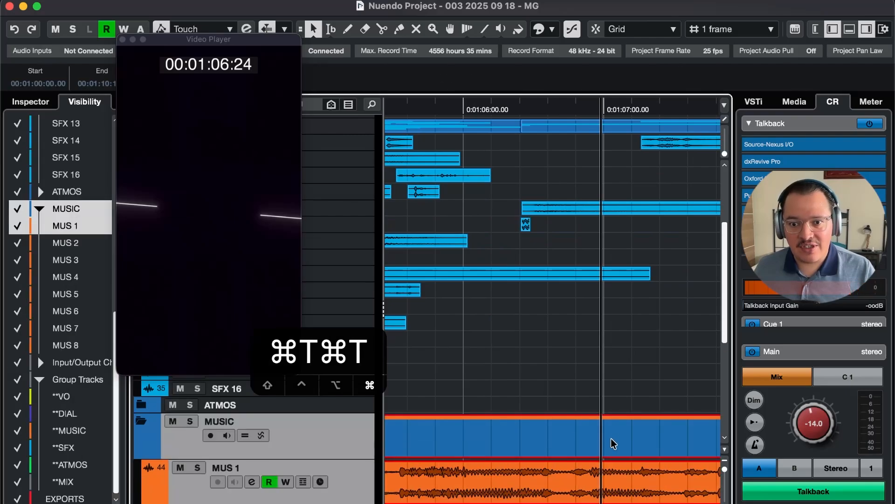
{"action": "key", "text": "super+t"}
Zoom out the timeline over the enlarged music tracks and move the playhead back to 00:01:05:16
{"action": "key", "text": "r"}
{"action": "key", "text": "r"}
{"action": "key", "text": "r"}
{"action": "key", "text": "r"}
{"action": "key", "text": "r"}
{"action": "key", "text": "r"}
{"action": "key", "text": "4"}
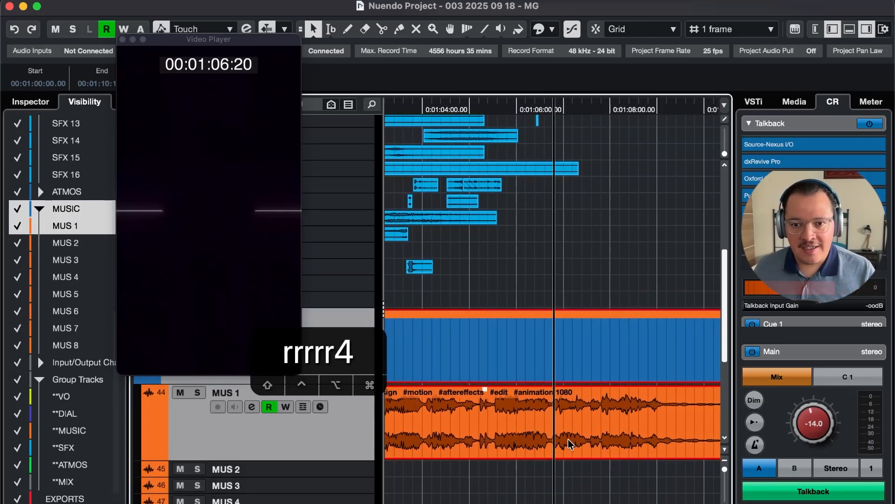
{"action": "key", "text": "4"}
{"action": "key", "text": "4"}
{"action": "key", "text": "r"}
{"action": "key", "text": "4"}
{"action": "key", "text": "4"}
{"action": "key", "text": "4"}
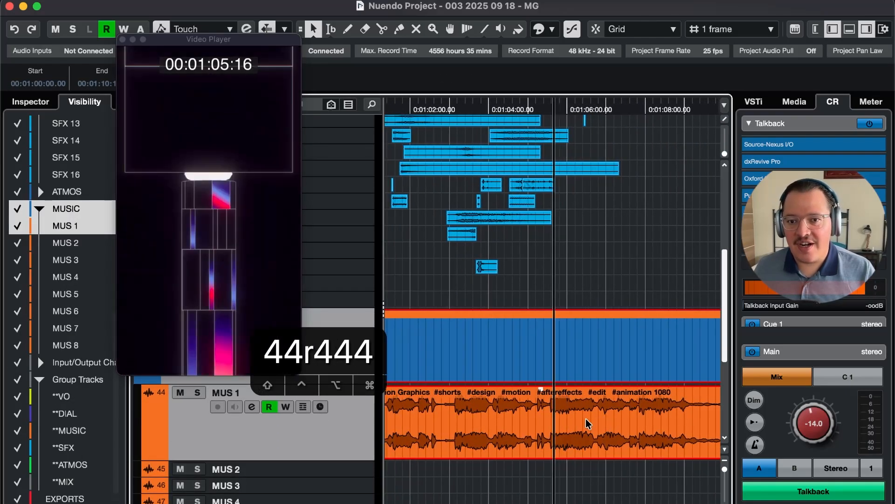
Zoom in on the SFX tracks around the flash and switch to the Range Selection tool
{"action": "key", "text": "t"}
{"action": "key", "text": "t"}
{"action": "key", "text": "t"}
{"action": "key", "text": "t"}
{"action": "key", "text": "t"}
{"action": "key", "text": "t"}
{"action": "key", "text": "3"}
{"action": "key", "text": "g"}
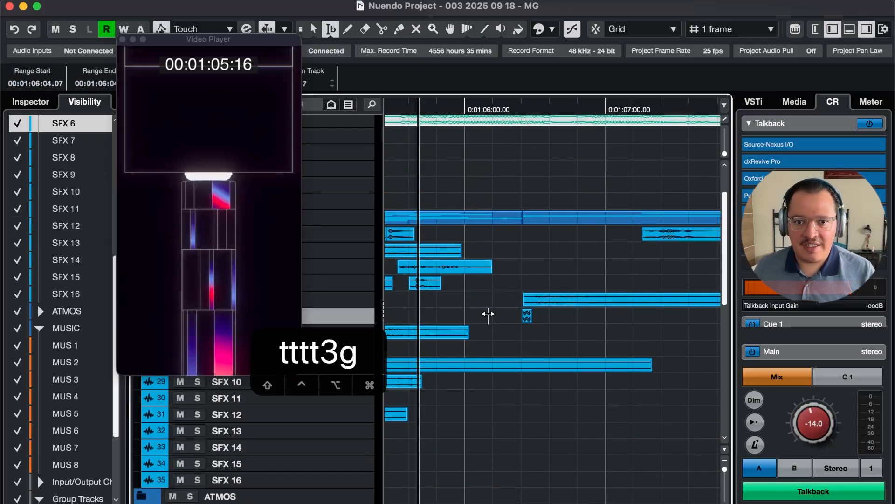
Switch back to the Object Selection tool, zoom out one level, and move the playhead forward to 00:01:07:09
{"action": "key", "text": "1"}
{"action": "key", "text": "r"}
{"action": "key", "text": "5"}
{"action": "key", "text": "5"}
{"action": "key", "text": "5"}
{"action": "key", "text": "5"}
{"action": "key", "text": "5"}
{"action": "key", "text": "5"}
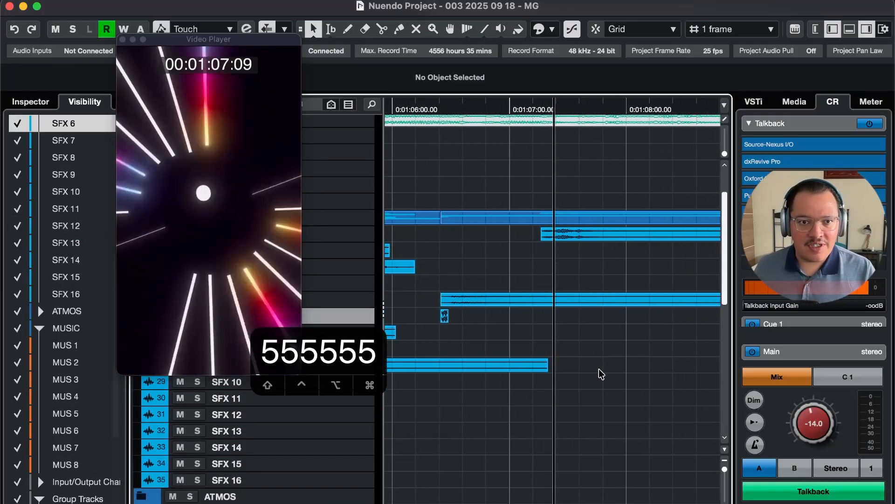
Nudge the playhead back and forth through the swipe passage, ending at 00:01:07:19
{"action": "key", "text": "4"}
{"action": "key", "text": "4"}
{"action": "key", "text": "5"}
{"action": "key", "text": "4"}
{"action": "key", "text": "4"}
{"action": "key", "text": "5"}
{"action": "key", "text": "5"}
{"action": "key", "text": "5"}
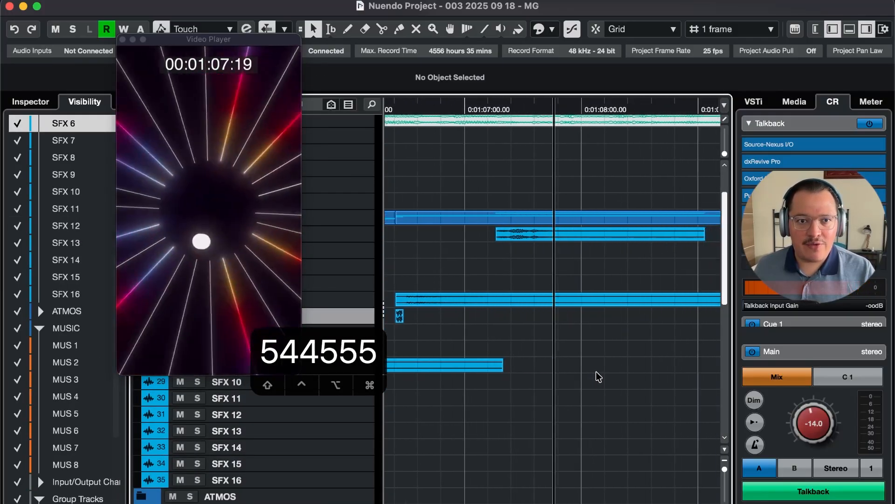
Step the playhead backward and forward around the start of the SFX 1 swipe event, ending at 00:01:07:13
{"action": "key", "text": "4"}
{"action": "key", "text": "4"}
{"action": "key", "text": "4"}
{"action": "key", "text": "5"}
{"action": "key", "text": "5"}
{"action": "key", "text": "5"}
{"action": "key", "text": "4"}
{"action": "key", "text": "4"}
{"action": "key", "text": "4"}
{"action": "key", "text": "5"}
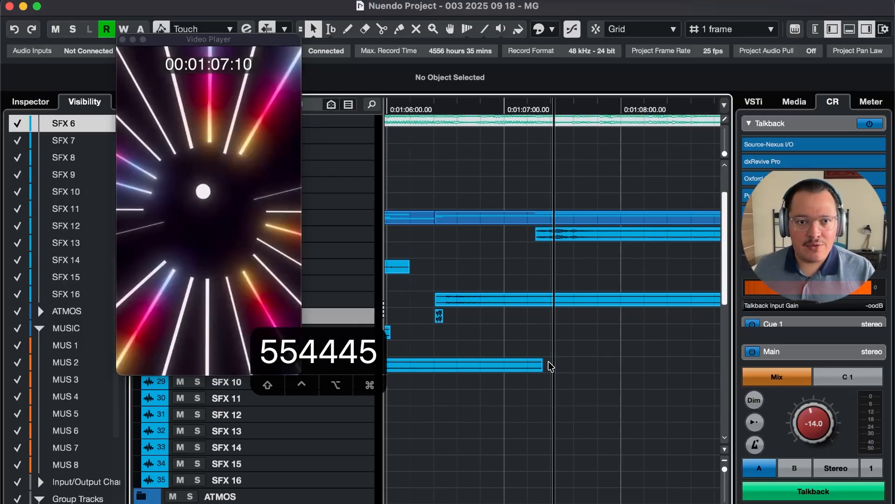
{"action": "key", "text": "5"}
{"action": "key", "text": "4"}
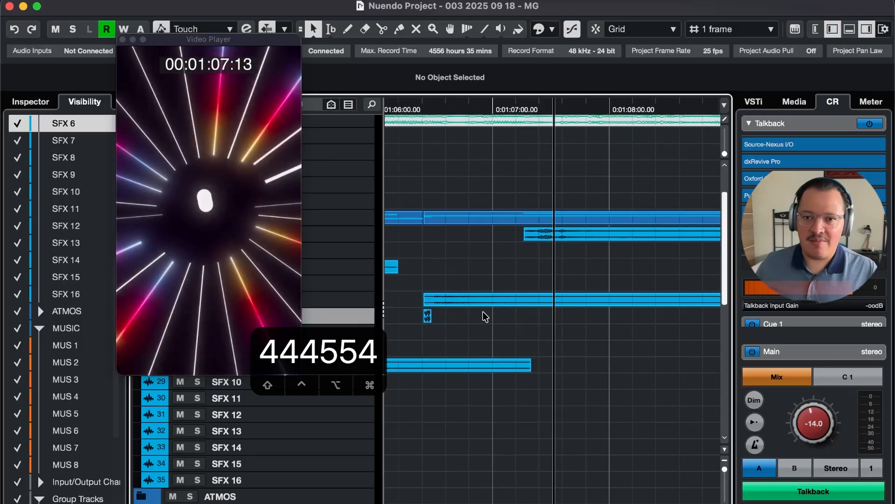
Zoom out one level, move the playhead back to 00:01:06:23, and turn Talkback off
{"action": "key", "text": "r"}
{"action": "key", "text": "4"}
{"action": "key", "text": "4"}
{"action": "left_click", "coordinate": [812, 494]}
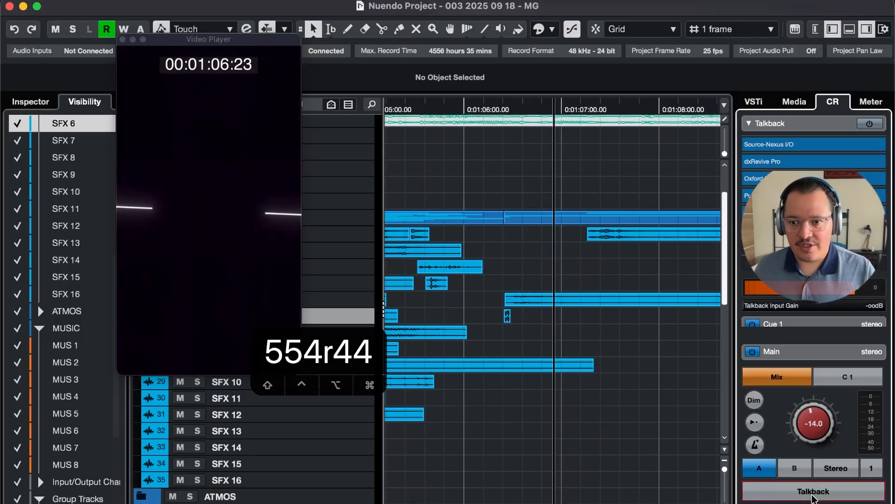
Set the playhead to 00:01:06:21, play through the swipe passage several times, and zoom in one level
{"action": "key", "text": "4"}
{"action": "key", "text": "4"}
{"action": "scroll", "coordinate": [628, 376], "scroll_direction": "down", "scroll_amount": 2}
{"action": "key", "text": "space"}
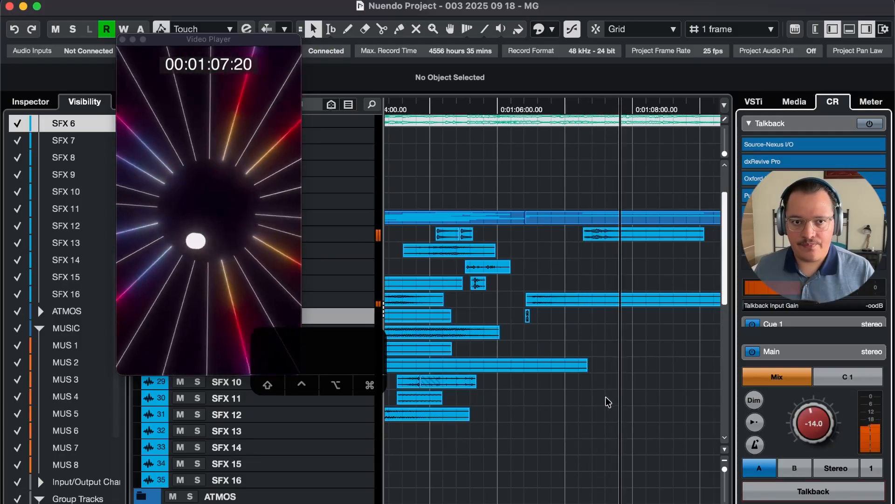
{"action": "key", "text": "space"}
{"action": "key", "text": "space"}
{"action": "key", "text": "5"}
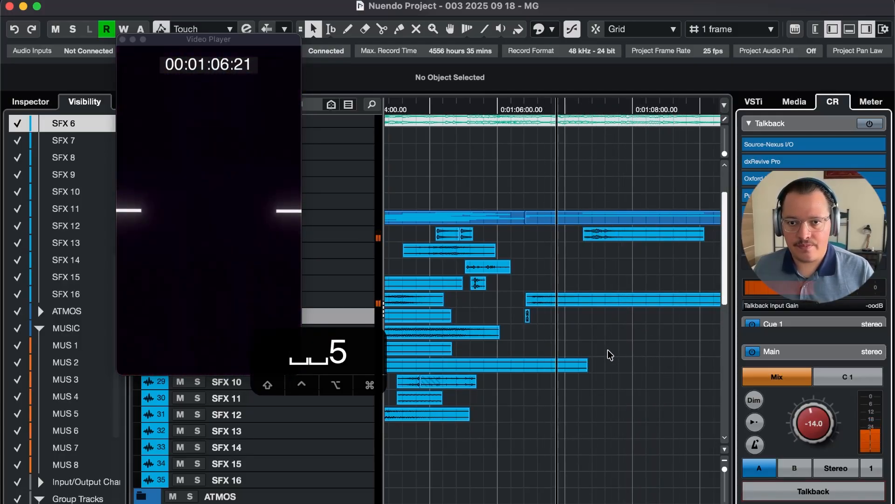
{"action": "key", "text": "space"}
{"action": "key", "text": "t"}
{"action": "key", "text": "space"}
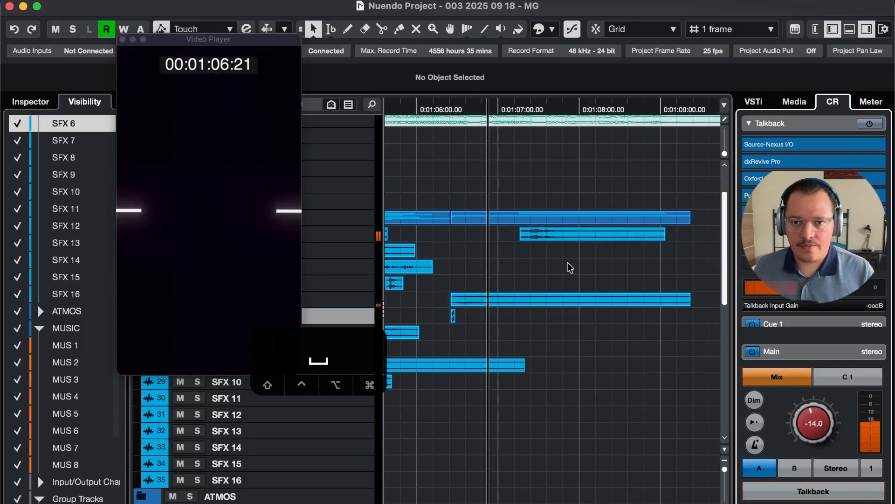
Select the Swipe_Retro_SciFi_03 event on SFX 1 and enlarge its track height
{"action": "left_click", "coordinate": [547, 233]}
{"action": "key", "text": "g"}
{"action": "key", "text": "super+Down"}
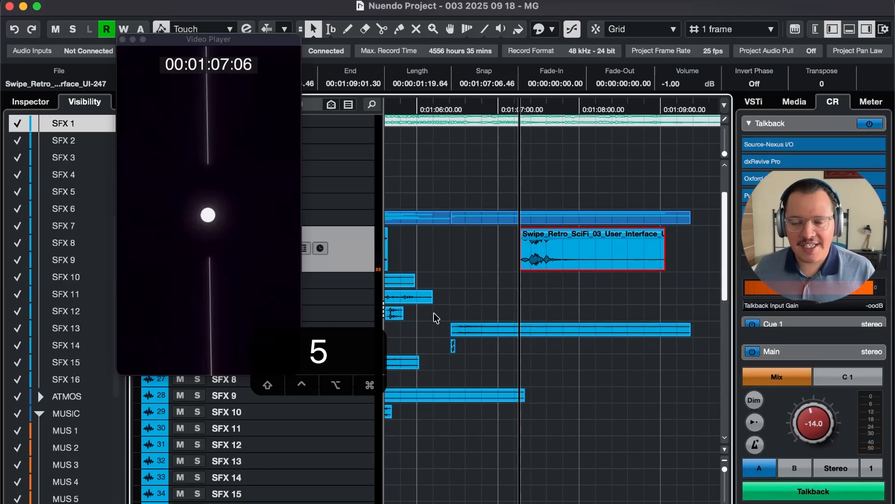
Give all tracks the same medium height and reselect the Swipe_Retro_SciFi_03 event on SFX 1
{"action": "key", "text": "shift+r"}
{"action": "key", "text": "shift+t"}
{"action": "left_click_drag", "start_coordinate": [653, 306], "coordinate": [571, 238]}
{"action": "left_click", "coordinate": [536, 367]}
{"action": "left_click_drag", "start_coordinate": [597, 290], "coordinate": [567, 243]}
Solo the selected swipe event, play it from 00:01:07:00, and switch the solo off
{"action": "key", "text": "s"}
{"action": "key", "text": "5"}
{"action": "key", "text": "5"}
{"action": "key", "text": "4"}
{"action": "key", "text": "4"}
{"action": "key", "text": "4"}
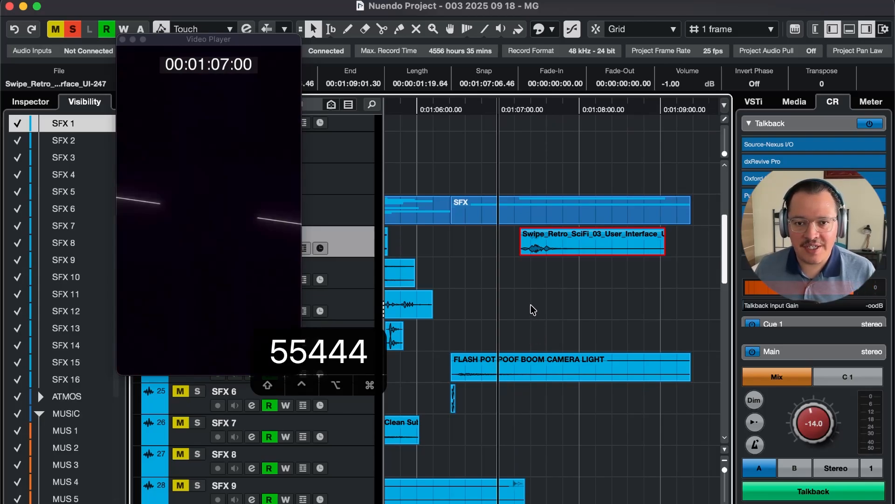
{"action": "key", "text": "space"}
{"action": "key", "text": "space"}
{"action": "key", "text": "shift+s"}
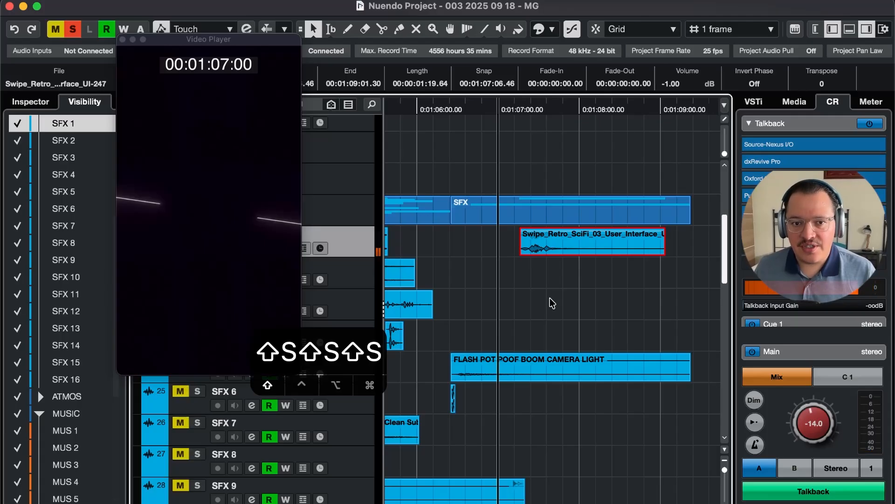
Solo the Swipe_Retro_SciFi_03 event again, listen to it from 00:01:07:00, and remove the solo
{"action": "left_click_drag", "start_coordinate": [326, 352], "coordinate": [391, 359]}
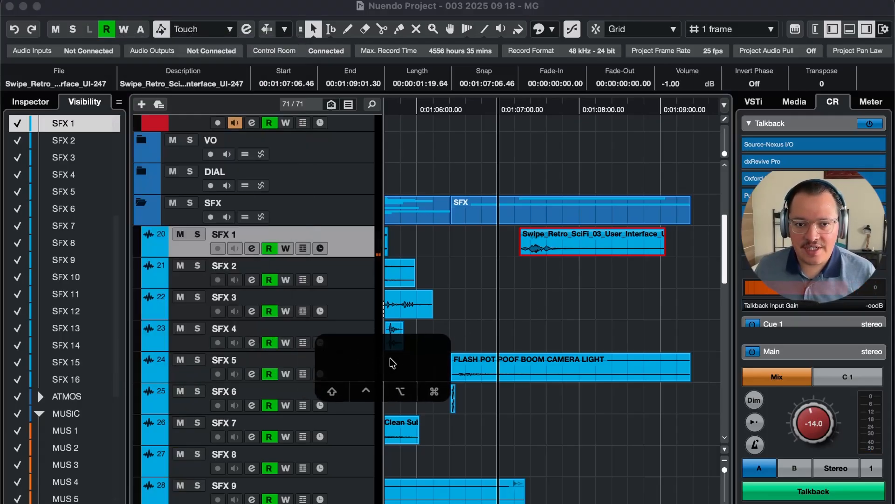
{"action": "left_click", "coordinate": [570, 301]}
{"action": "left_click", "coordinate": [555, 242]}
{"action": "key", "text": "shift+s"}
{"action": "key", "text": "space"}
{"action": "key", "text": "t"}
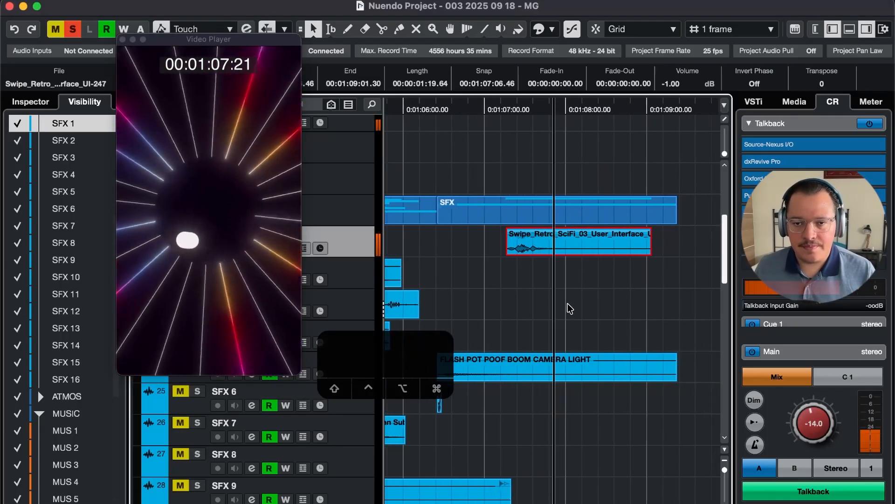
{"action": "key", "text": "r"}
{"action": "key", "text": "space"}
{"action": "key", "text": "r"}
{"action": "key", "text": "shift+s"}
{"action": "key", "text": "t"}
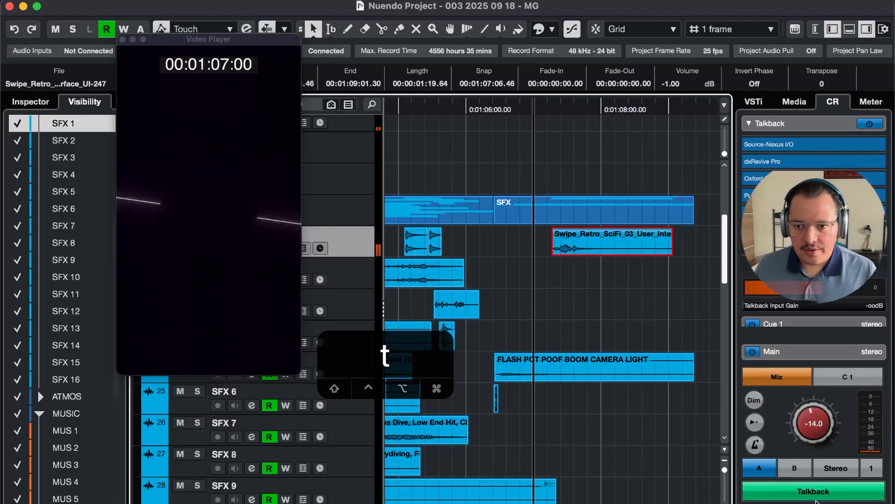
Play the swipe event together with the other tracks from 00:01:07:00 and zoom in around the playhead
{"action": "key", "text": "t"}
{"action": "key", "text": "space"}
{"action": "key", "text": "t"}
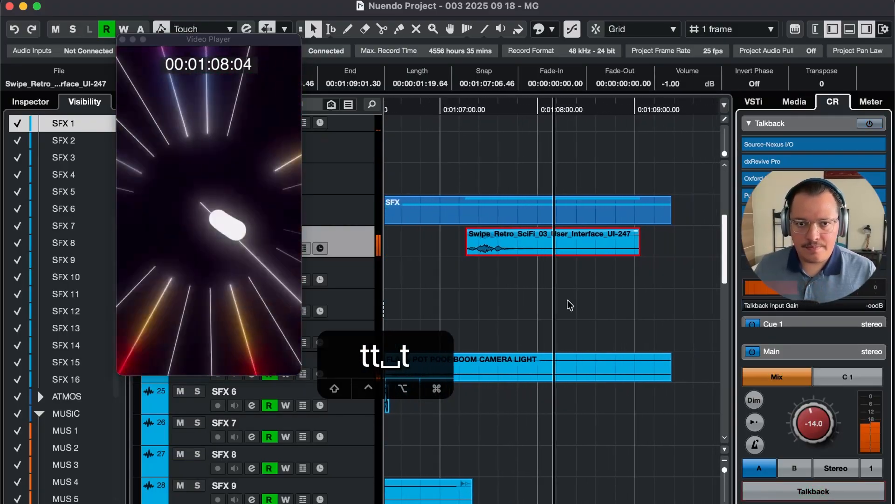
{"action": "key", "text": "r"}
{"action": "key", "text": "r"}
{"action": "key", "text": "r"}
{"action": "key", "text": "space"}
{"action": "key", "text": "t"}
{"action": "key", "text": "t"}
{"action": "key", "text": "t"}
{"action": "key", "text": "t"}
{"action": "key", "text": "t"}
{"action": "key", "text": "t"}
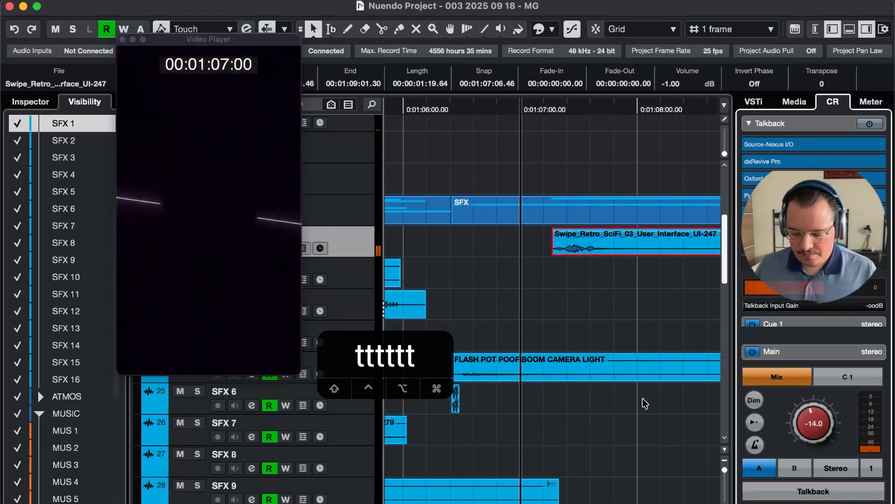
Switch to Soundly and search the sound library for "ui"
{"action": "key", "text": "super+Tab"}
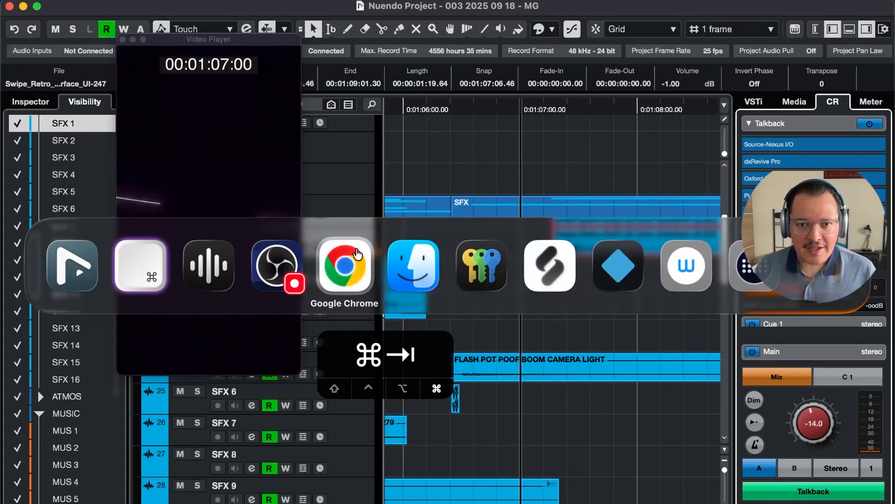
{"action": "left_click", "coordinate": [214, 273]}
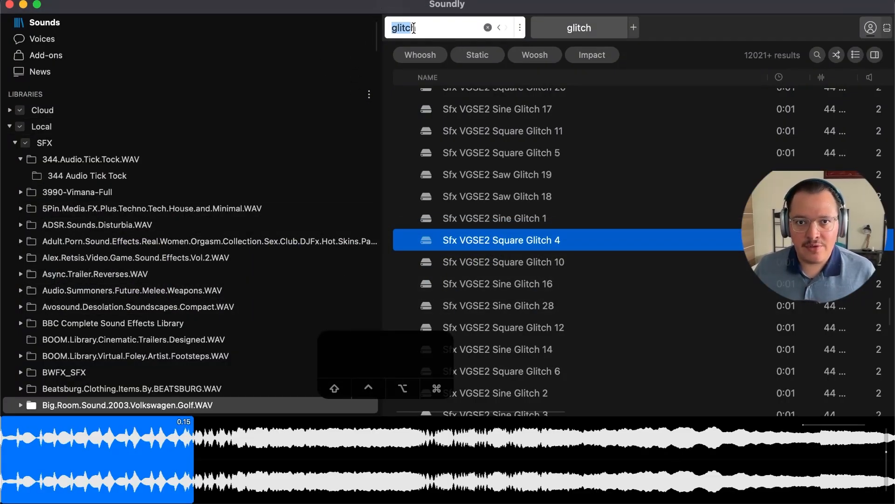
{"action": "key", "text": "BackSpace"}
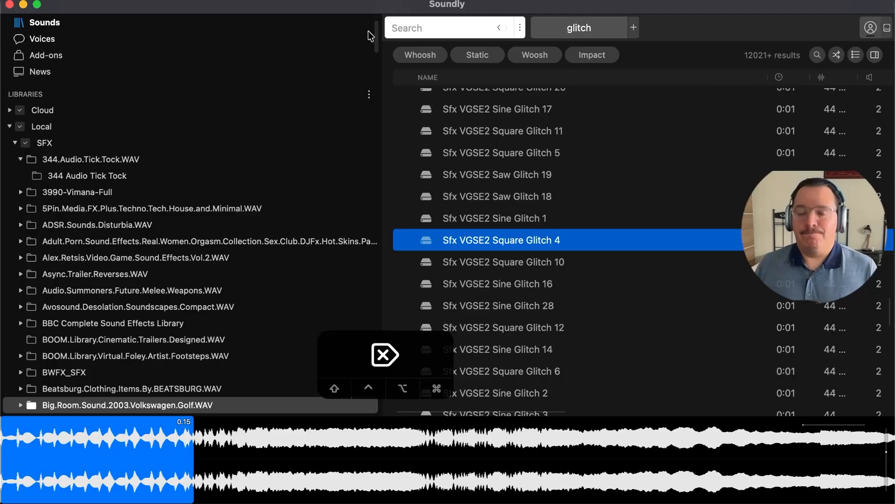
{"action": "type", "text": "ui"}
{"action": "key", "text": "Return"}
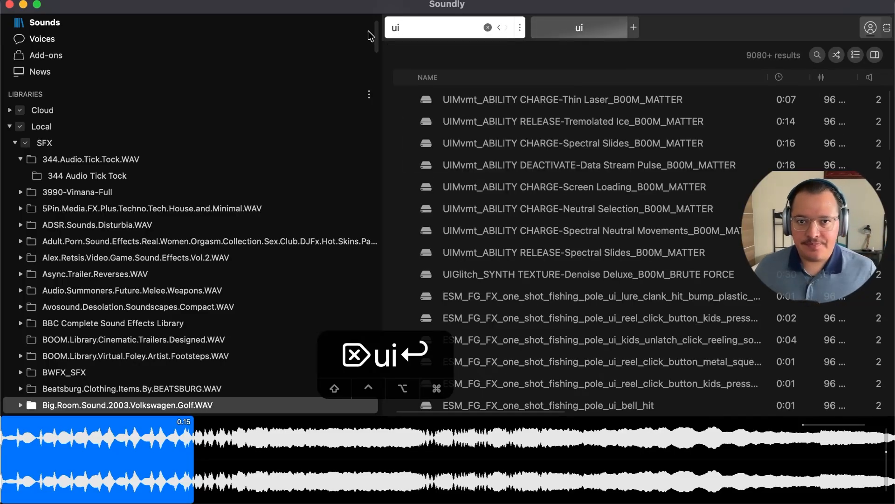
Audition several of the Wood User Interface sounds in the search results
{"action": "scroll", "coordinate": [690, 275], "scroll_direction": "down", "scroll_amount": 20}
{"action": "left_click", "coordinate": [606, 246]}
{"action": "scroll", "coordinate": [575, 279], "scroll_direction": "down", "scroll_amount": 2}
{"action": "left_click", "coordinate": [626, 244]}
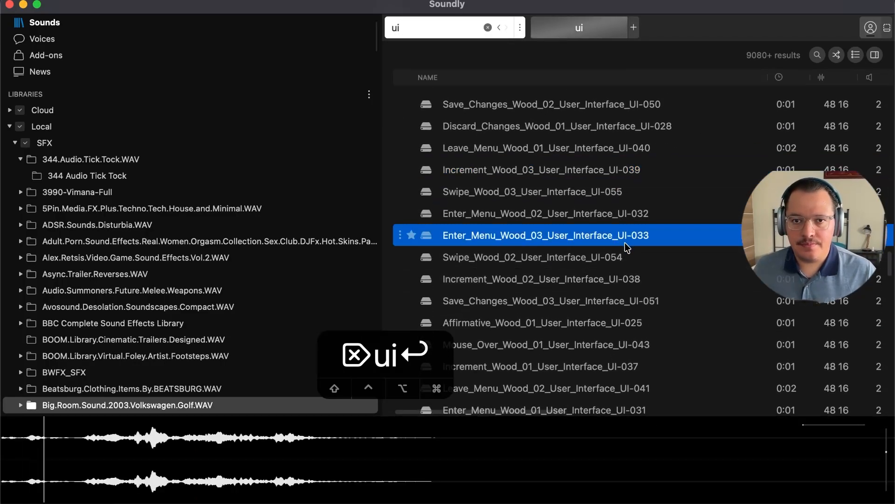
{"action": "scroll", "coordinate": [611, 242], "scroll_direction": "down", "scroll_amount": 1}
{"action": "left_click", "coordinate": [614, 238]}
{"action": "scroll", "coordinate": [621, 240], "scroll_direction": "down", "scroll_amount": 2}
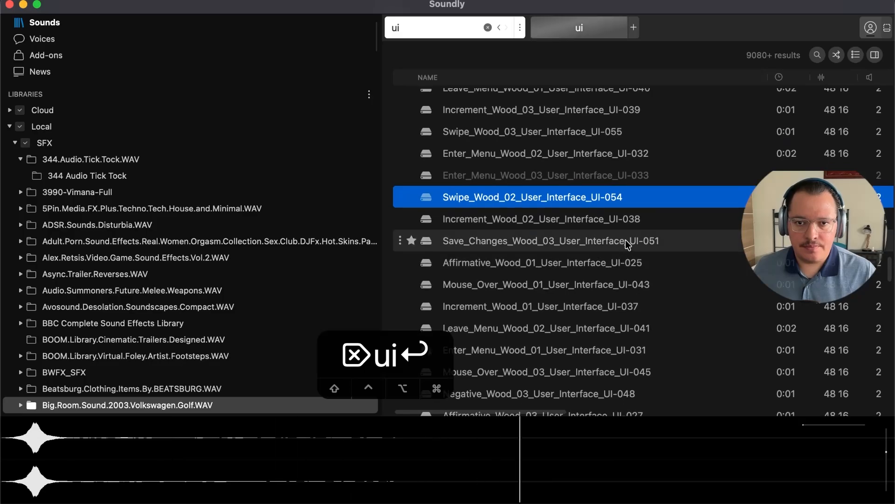
{"action": "left_click", "coordinate": [634, 224]}
{"action": "scroll", "coordinate": [640, 233], "scroll_direction": "down", "scroll_amount": 1}
{"action": "left_click", "coordinate": [637, 231]}
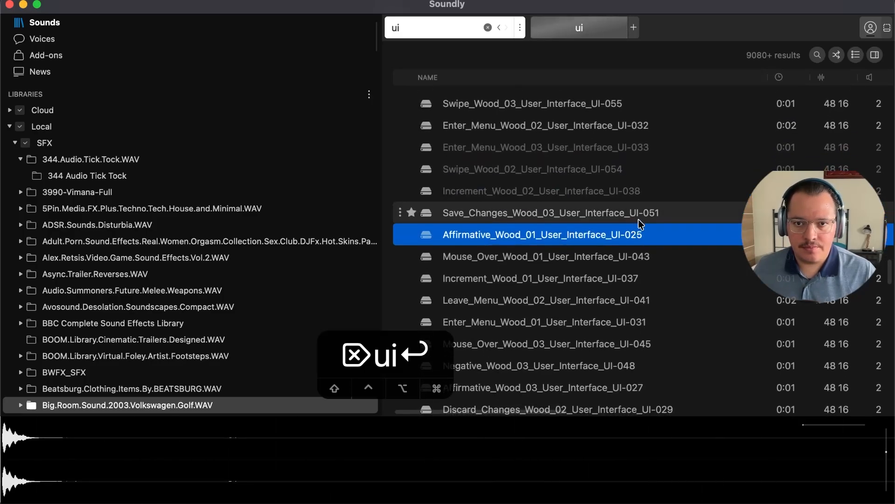
Insert Save_Changes_Wood_03_User_Interface_UI-051 from Soundly onto Nuendo's SFX 2 track, just after 00:01:07:00
{"action": "left_click", "coordinate": [639, 220]}
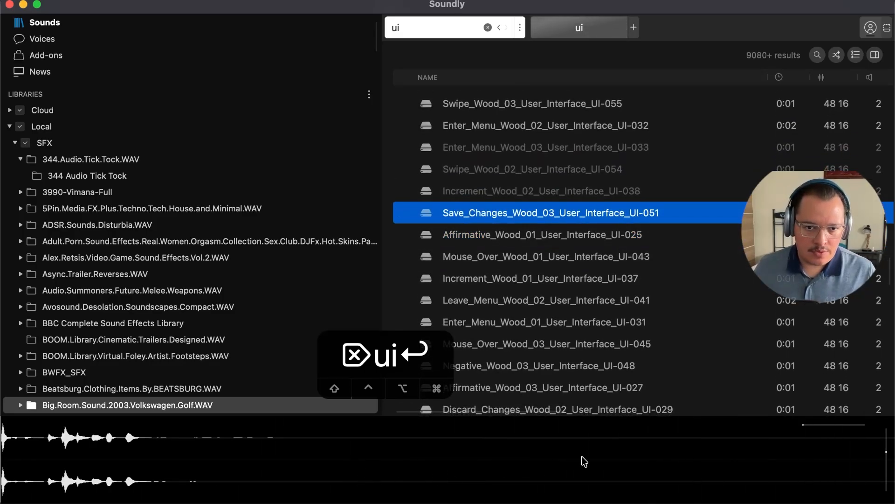
{"action": "left_click_drag", "start_coordinate": [585, 460], "coordinate": [582, 287]}
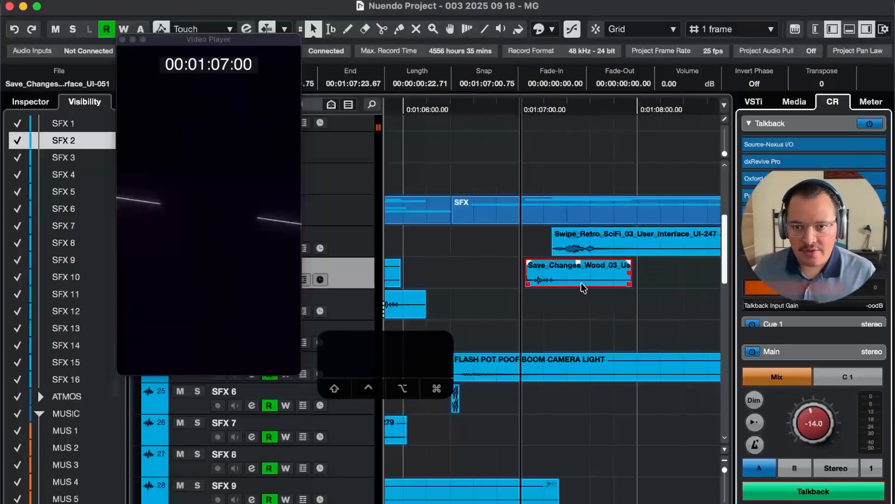
Enlarge the SFX 2 track and reverse the Save_Changes_Wood_03 event with Direct Offline Processing
{"action": "key", "text": "super+t"}
{"action": "key", "text": "h"}
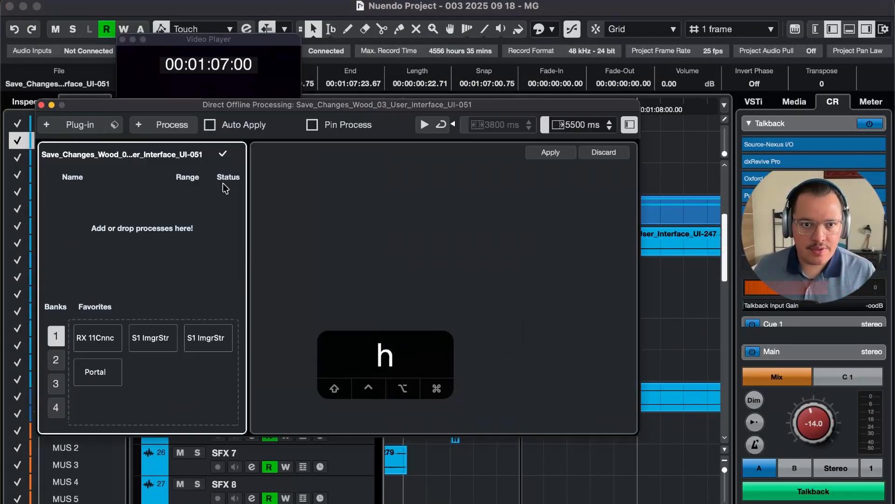
{"action": "left_click", "coordinate": [187, 125]}
{"action": "key", "text": "h"}
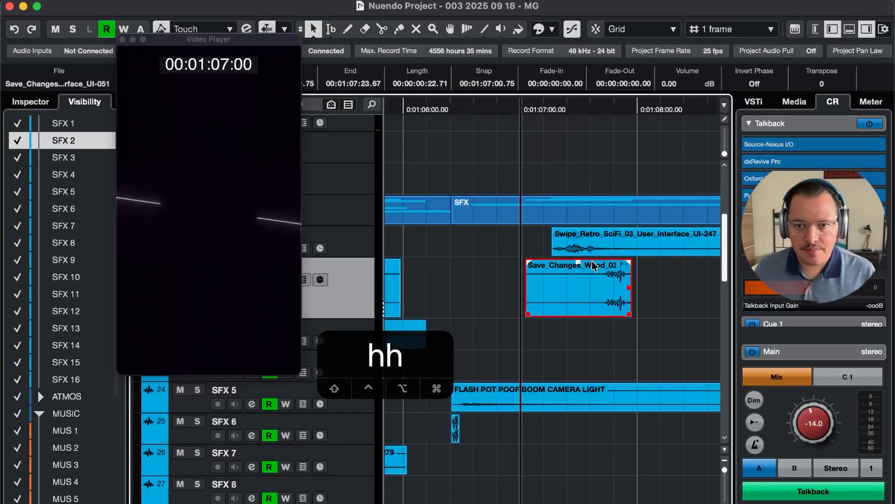
Trim the reversed event to its audible part, with one-frame fades at both ends
{"action": "key", "text": "3"}
{"action": "key", "text": "a"}
{"action": "key", "text": "1"}
Move the trimmed event earlier to start at 00:01:07:04.05 and play it from 00:01:07:00
{"action": "left_click", "coordinate": [600, 297]}
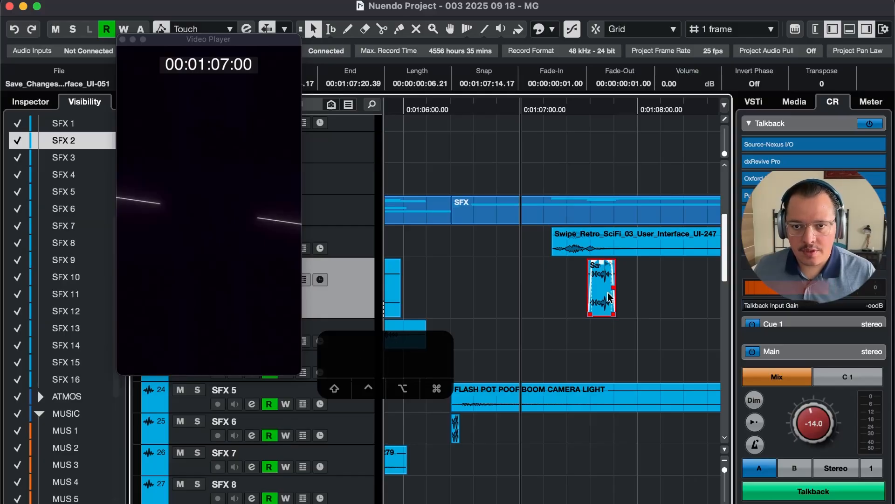
{"action": "key", "text": "t"}
{"action": "key", "text": "space"}
{"action": "mouse_move", "coordinate": [548, 304]}
{"action": "left_mouse_down"}
{"action": "mouse_move", "coordinate": [566, 304]}
{"action": "mouse_move", "coordinate": [547, 304]}
{"action": "left_mouse_up"}
{"action": "key", "text": "space"}
{"action": "key", "text": "space"}
{"action": "key", "text": "space"}
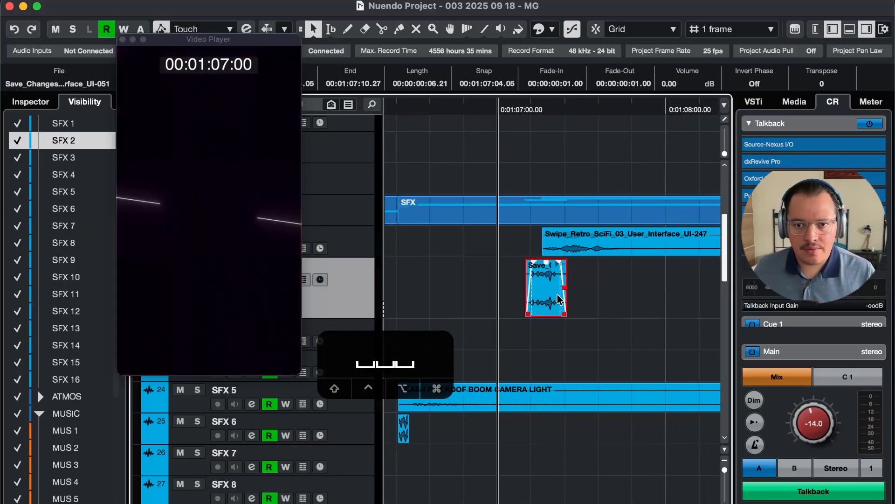
Shift the reversed event to start at 00:01:07:01.07 and play the passage from 00:01:06:21
{"action": "key", "text": "r"}
{"action": "key", "text": "space"}
{"action": "key", "text": "g"}
{"action": "key", "text": "4"}
{"action": "key", "text": "4"}
{"action": "key", "text": "4"}
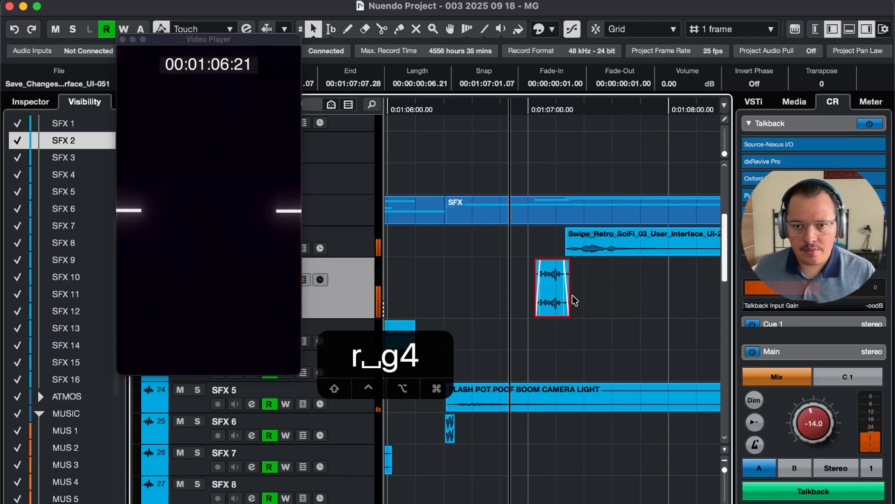
{"action": "key", "text": "space"}
{"action": "key", "text": "r"}
{"action": "scroll", "coordinate": [582, 300], "scroll_direction": "left", "scroll_amount": 3}
{"action": "scroll", "coordinate": [583, 299], "scroll_direction": "right", "scroll_amount": 1}
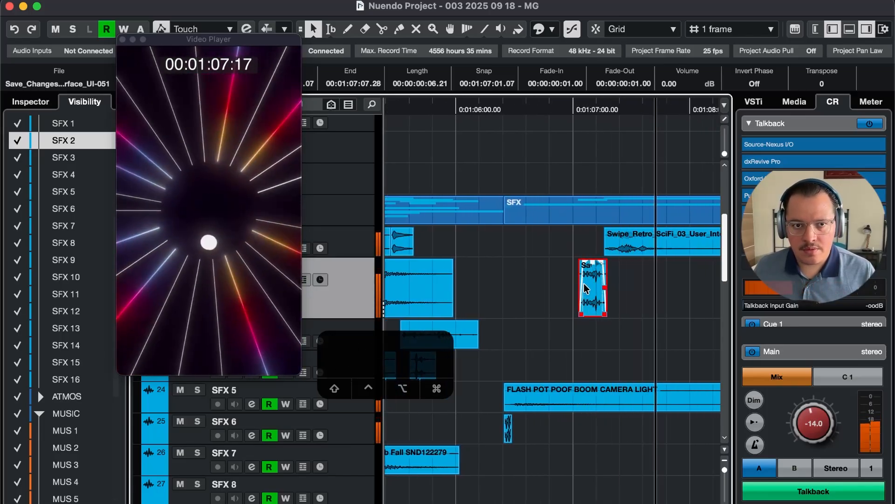
Raise the reversed event's volume to 3 dB while playing the passage
{"action": "key", "text": "space"}
{"action": "key", "text": "space"}
{"action": "key", "text": "="}
{"action": "key", "text": "="}
{"action": "key", "text": "="}
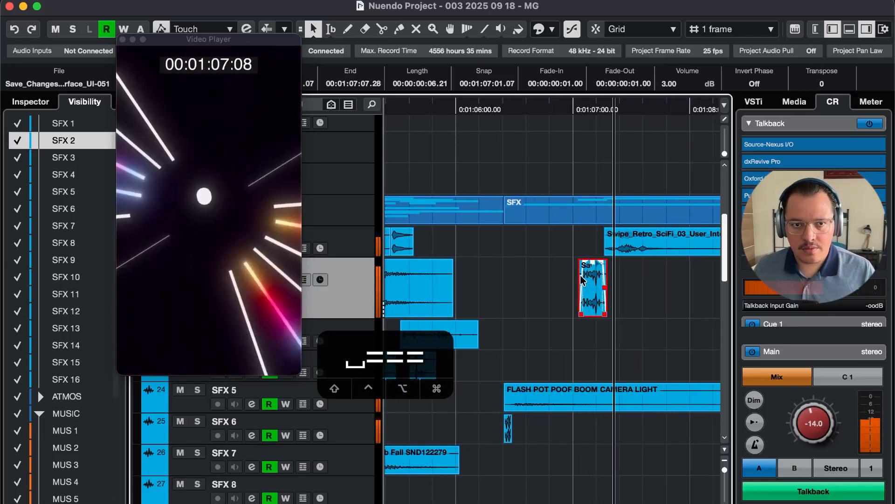
{"action": "key", "text": "space"}
{"action": "key", "text": "g"}
Switch to Soundly, audition the next Wood interface sounds and place Increment_Wood_01_User_Interface_UI-037 on SFX 3 at 00:01:07:07.05
{"action": "key", "text": "super+Tab"}
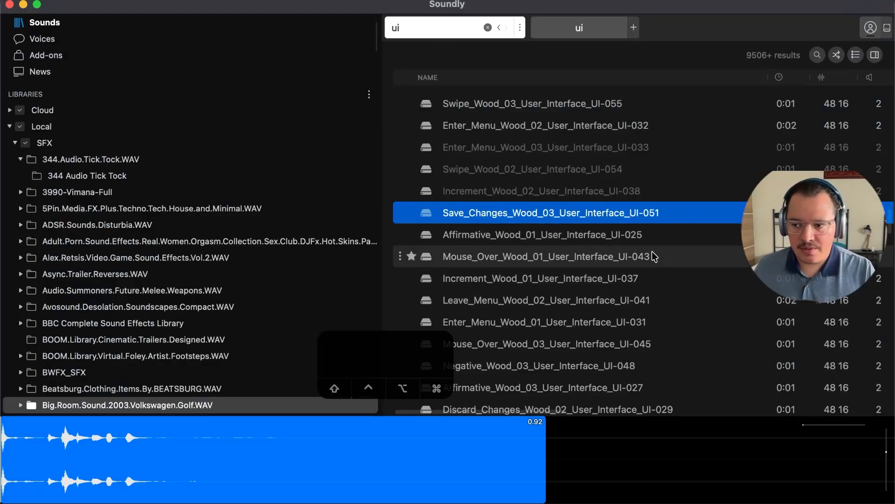
{"action": "key", "text": "super+Tab"}
{"action": "key", "text": "super+Tab"}
{"action": "key", "text": "Down"}
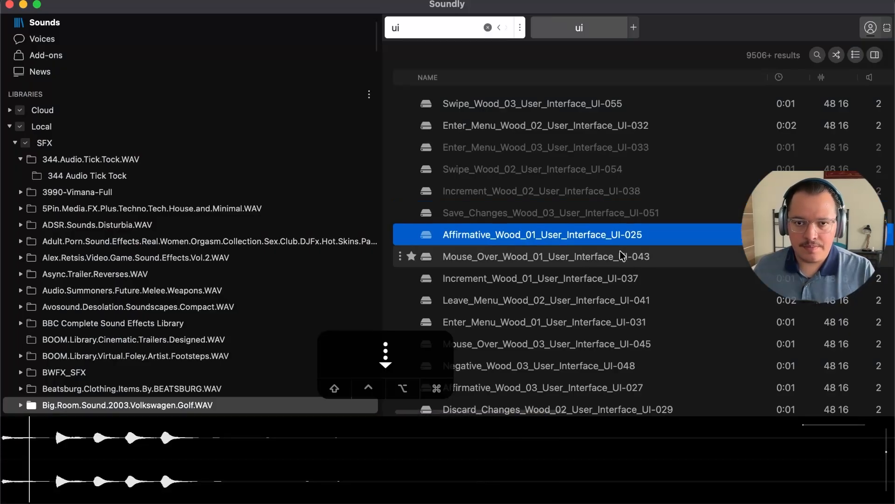
{"action": "key", "text": "Down"}
{"action": "key", "text": "Down"}
{"action": "key", "text": "Down"}
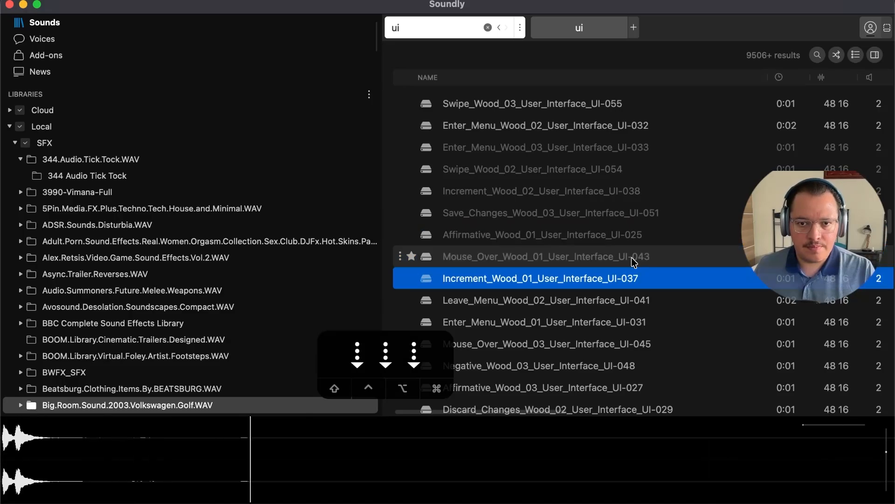
{"action": "key", "text": "Up"}
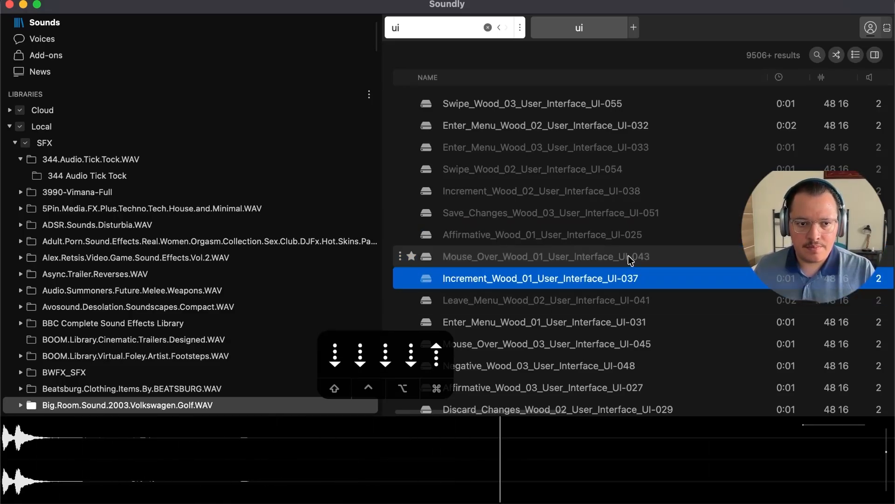
{"action": "left_click_drag", "start_coordinate": [303, 452], "coordinate": [609, 334]}
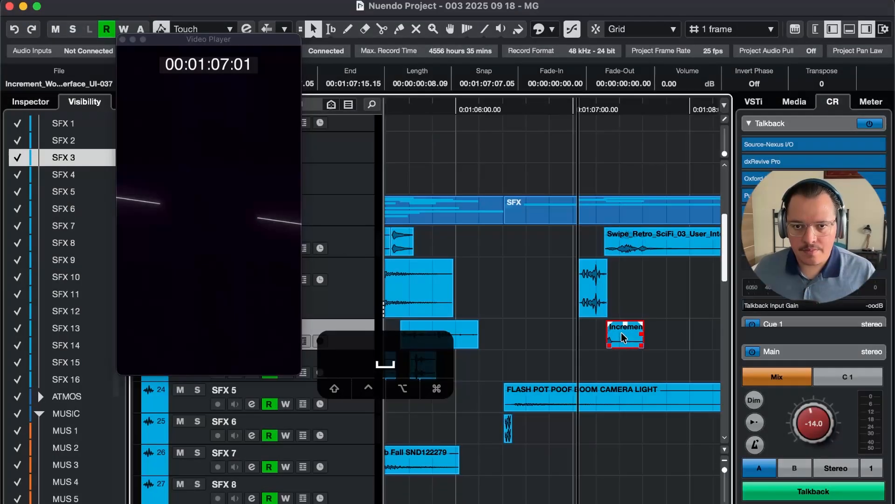
Play the swipe passage from before 00:01:07:00 to hear the increment sound with the other layers
{"action": "key", "text": "space"}
{"action": "key", "text": "3"}
{"action": "key", "text": "g"}
{"action": "key", "text": "1"}
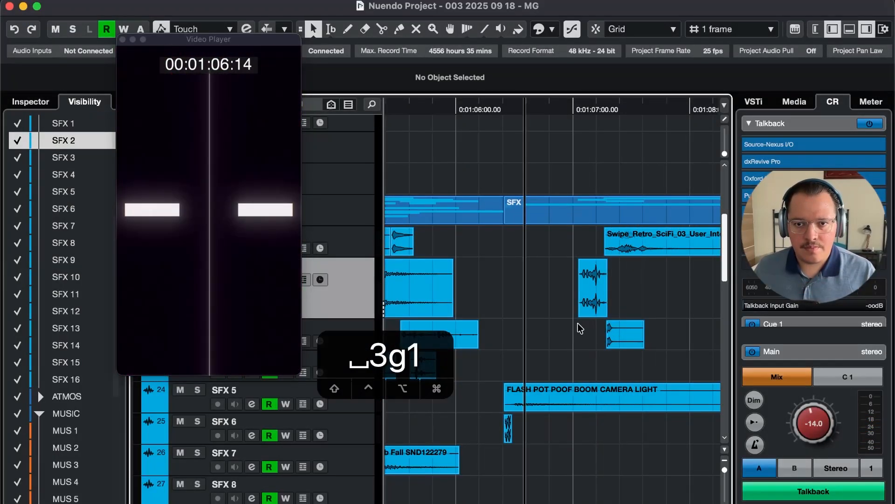
{"action": "key", "text": "r"}
{"action": "key", "text": "t"}
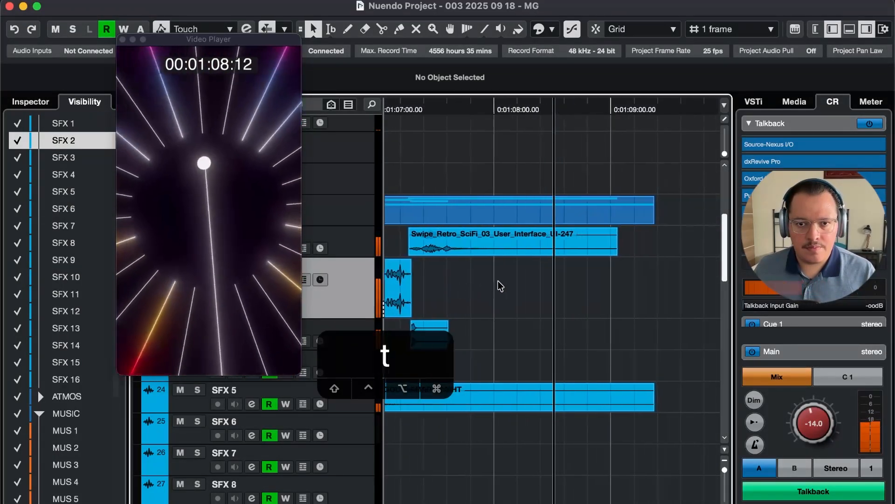
{"action": "key", "text": "t"}
Audition further Wood sounds in Soundly and place the whole Affirmative_Wood_03_User_Interface_UI-027 clip on SFX 4 at 00:01:07:02.53
{"action": "key", "text": "super+Tab"}
{"action": "key", "text": "Left"}
{"action": "key", "text": "Down"}
{"action": "key", "text": "Down"}
{"action": "key", "text": "Down"}
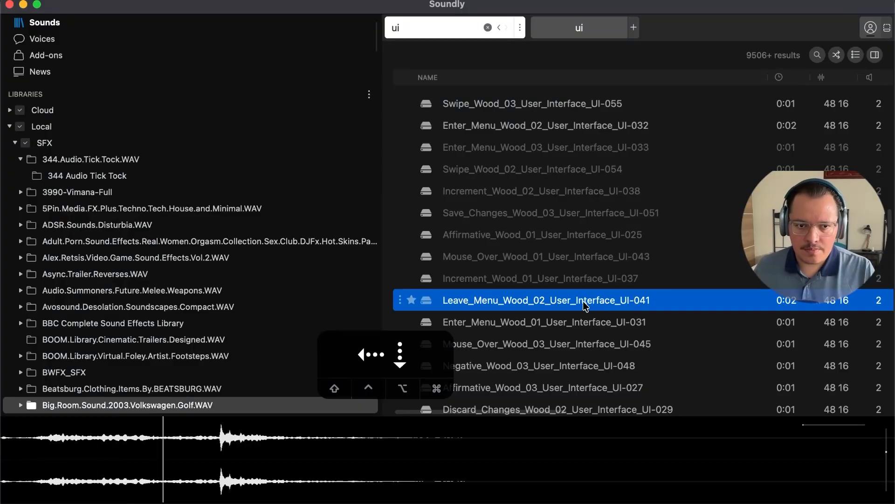
{"action": "key", "text": "Down"}
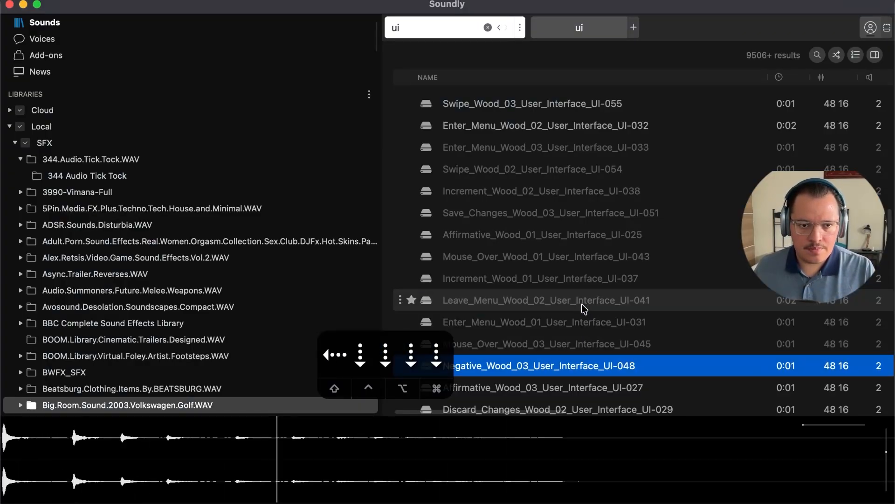
{"action": "key", "text": "Down"}
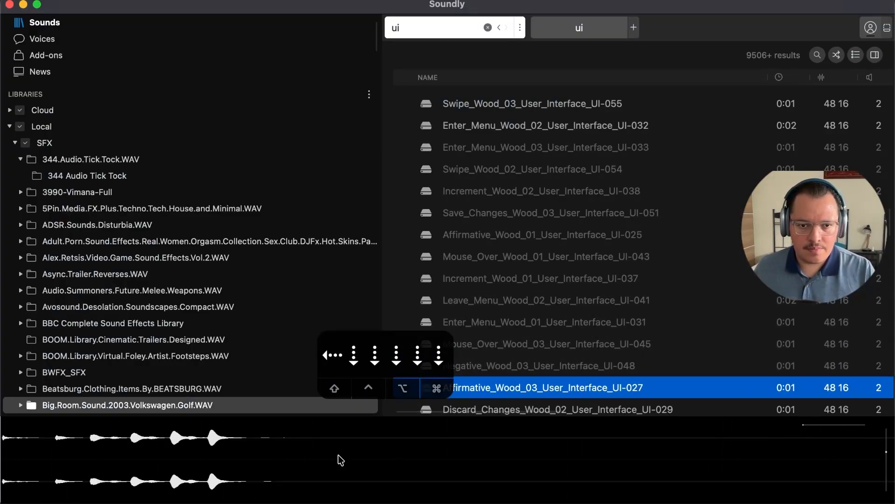
{"action": "left_click_drag", "start_coordinate": [405, 462], "coordinate": [2, 458]}
{"action": "left_click_drag", "start_coordinate": [778, 455], "coordinate": [652, 444]}
{"action": "left_click_drag", "start_coordinate": [628, 373], "coordinate": [634, 374]}
{"action": "key", "text": "super+Tab"}
Zoom in around 00:01:07:00 and play the passage with the affirmative sound on SFX 4
{"action": "key", "text": "space"}
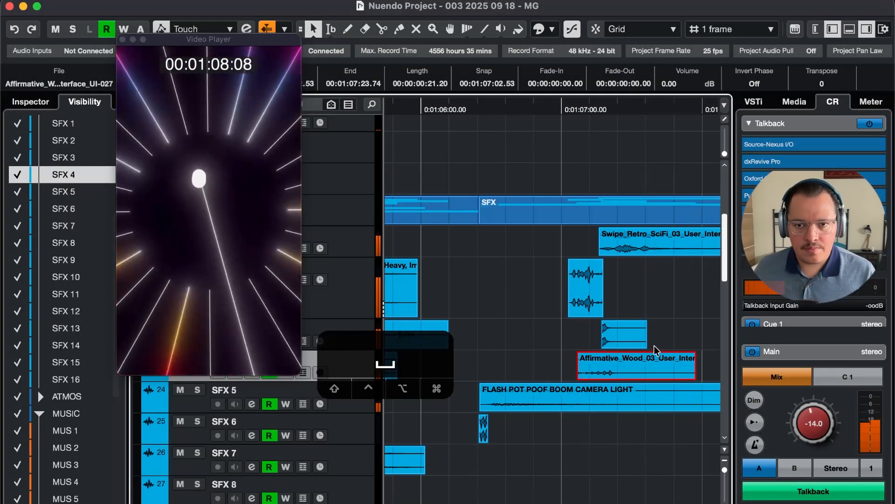
{"action": "key", "text": "3"}
{"action": "left_click_drag", "start_coordinate": [504, 328], "coordinate": [532, 300]}
{"action": "key", "text": "g"}
{"action": "key", "text": "1"}
{"action": "key", "text": "t"}
{"action": "key", "text": "space"}
{"action": "key", "text": "t"}
{"action": "key", "text": "ctrl+a"}
{"action": "key", "text": "r"}
{"action": "key", "text": "space"}
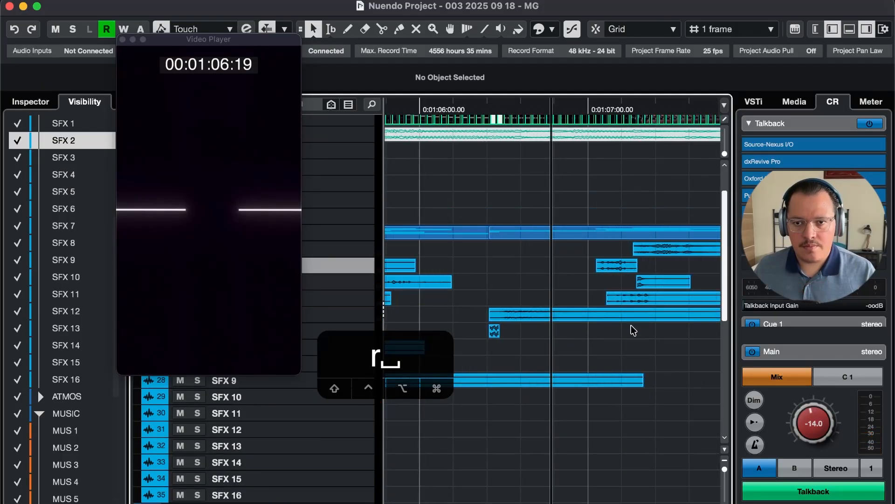
Select the layered events on SFX 1 to SFX 5 around 00:01:07:00 with their tracks enlarged, and play them
{"action": "key", "text": "r"}
{"action": "key", "text": "r"}
{"action": "key", "text": "ctrl+a"}
{"action": "left_click_drag", "start_coordinate": [612, 343], "coordinate": [537, 258]}
{"action": "key", "text": "space"}
{"action": "key", "text": "r"}
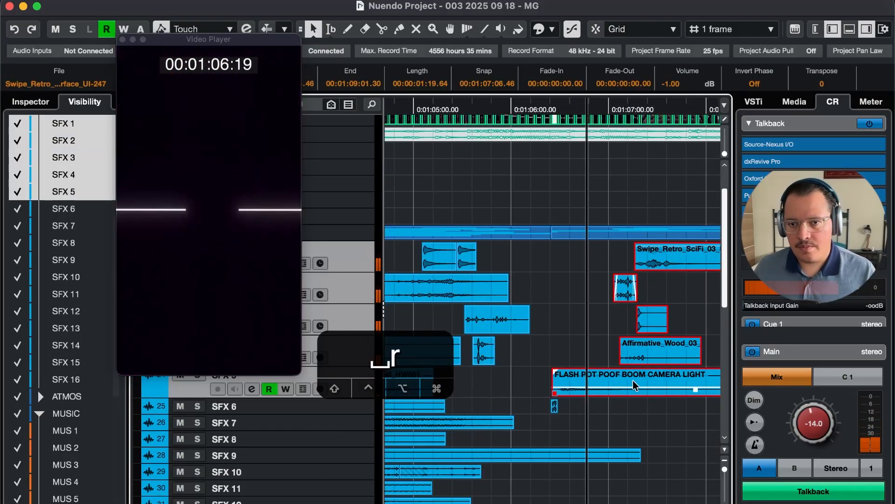
Select only the Affirmative_Wood_03 event on SFX 4 and step the playhead back and forth between about 00:01:07:06 and 00:01:07:10
{"action": "left_click", "coordinate": [625, 355]}
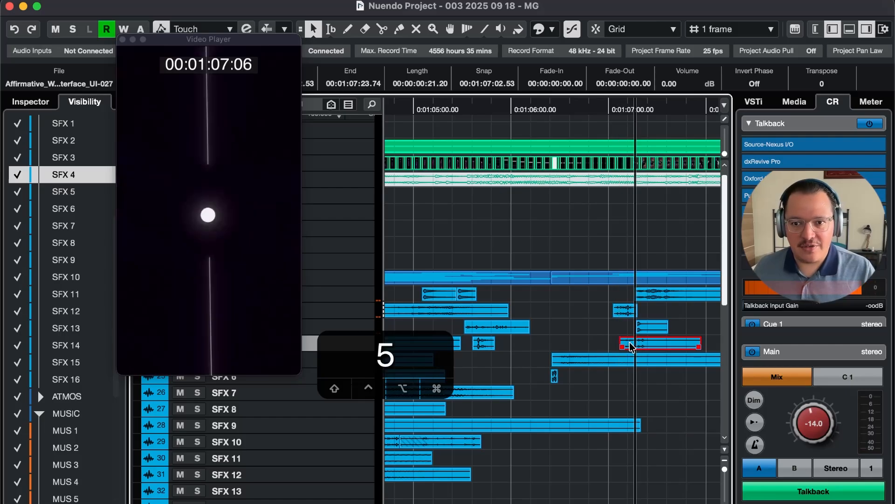
{"action": "key", "text": "5"}
{"action": "key", "text": "4"}
{"action": "key", "text": "5"}
{"action": "key", "text": "F5"}
{"action": "key", "text": "F6"}
{"action": "key", "text": "F5"}
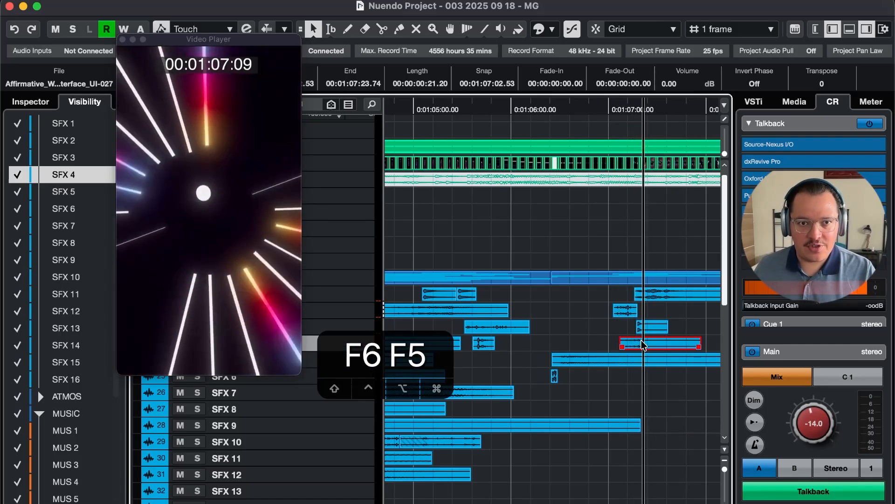
{"action": "key", "text": "F5"}
{"action": "key", "text": "F5"}
{"action": "key", "text": "F5"}
{"action": "key", "text": "F6"}
{"action": "key", "text": "F6"}
{"action": "key", "text": "F6"}
{"action": "key", "text": "F6"}
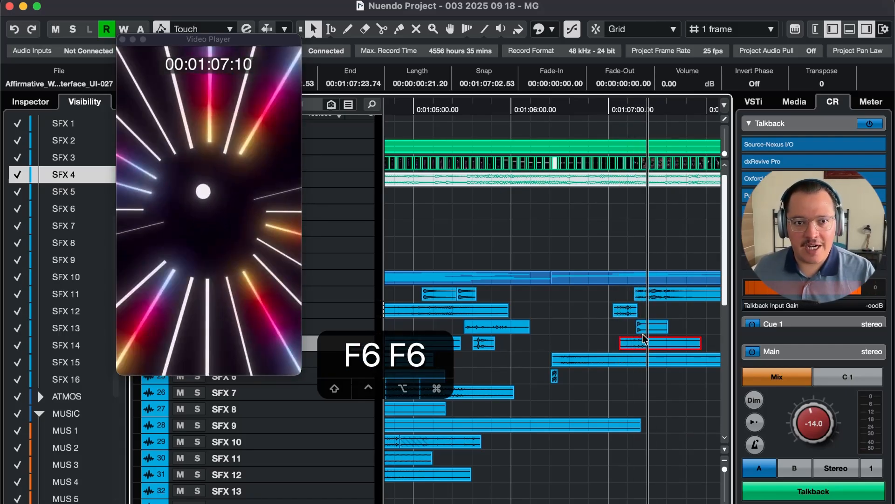
Zoom the timeline out to show the whole swipe section and play it from before 00:01:07:10
{"action": "key", "text": "t"}
{"action": "key", "text": "t"}
{"action": "key", "text": "r"}
{"action": "key", "text": "r"}
{"action": "key", "text": "r"}
{"action": "key", "text": "r"}
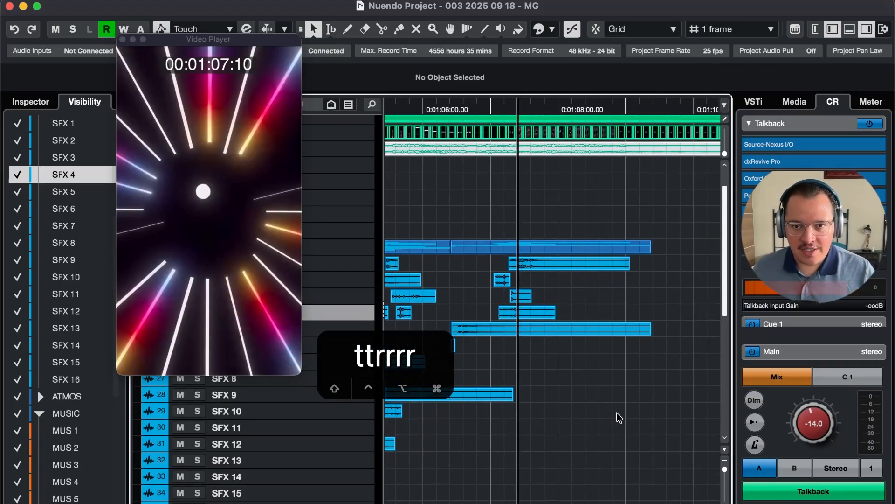
{"action": "key", "text": "4"}
{"action": "key", "text": "4"}
{"action": "key", "text": "4"}
{"action": "key", "text": "4"}
{"action": "key", "text": "4"}
{"action": "key", "text": "4"}
{"action": "key", "text": "space"}
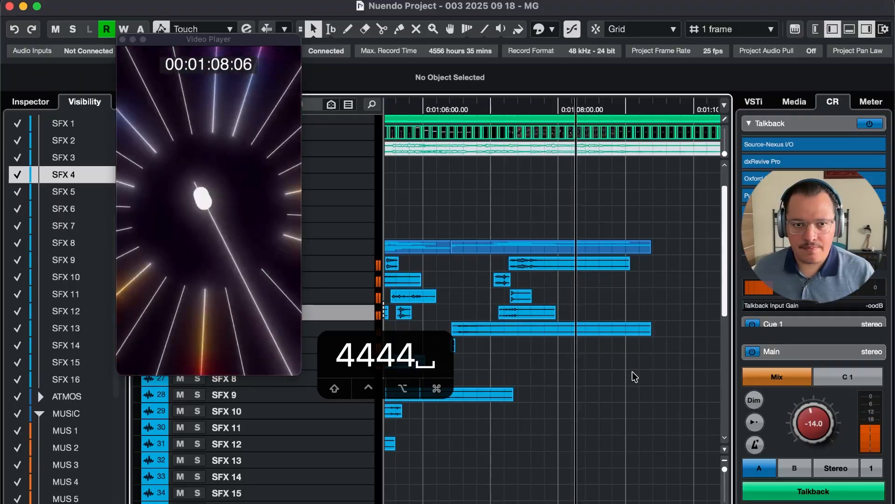
Step the playhead back several frames and replay the section after the swipe twice
{"action": "key", "text": "4"}
{"action": "key", "text": "4"}
{"action": "key", "text": "4"}
{"action": "key", "text": "4"}
{"action": "key", "text": "4"}
{"action": "key", "text": "space"}
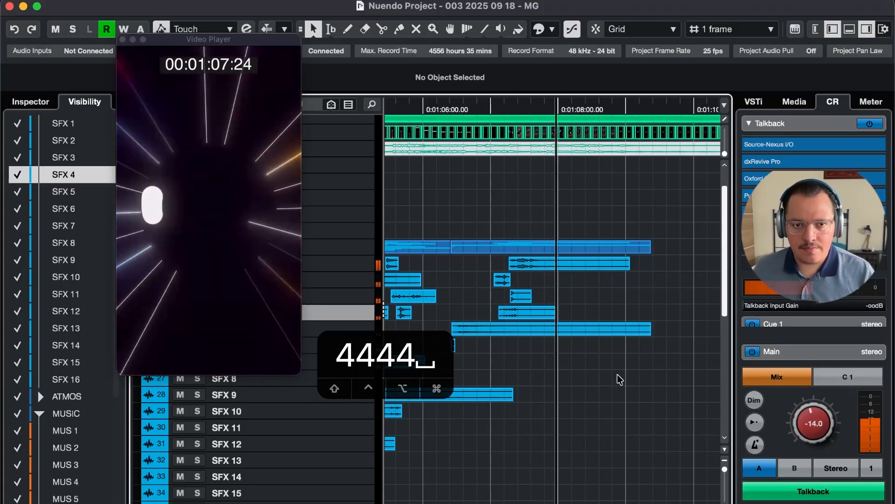
{"action": "key", "text": "4"}
{"action": "key", "text": "4"}
{"action": "key", "text": "4"}
{"action": "key", "text": "4"}
{"action": "key", "text": "4"}
{"action": "key", "text": "space"}
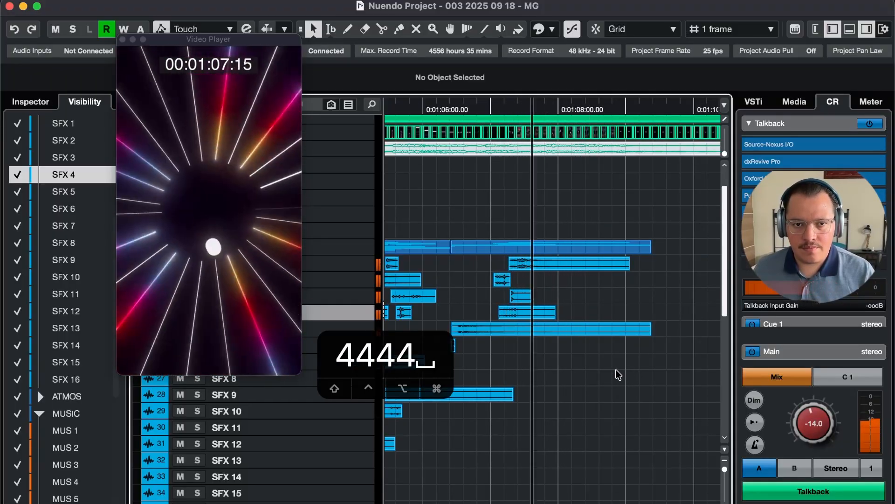
Audition the Menu Ui Click sounds in Soundly and place Menu Ui Click 10 on SFX 3 at 00:01:07:20.54
{"action": "key", "text": "4"}
{"action": "key", "text": "4"}
{"action": "key", "text": "super+Tab"}
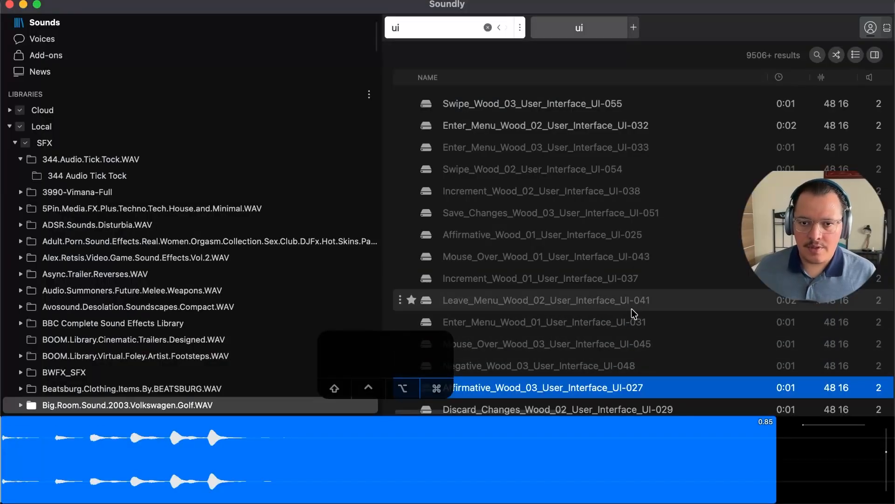
{"action": "scroll", "coordinate": [586, 302], "scroll_direction": "down", "scroll_amount": 10}
{"action": "left_click", "coordinate": [566, 252]}
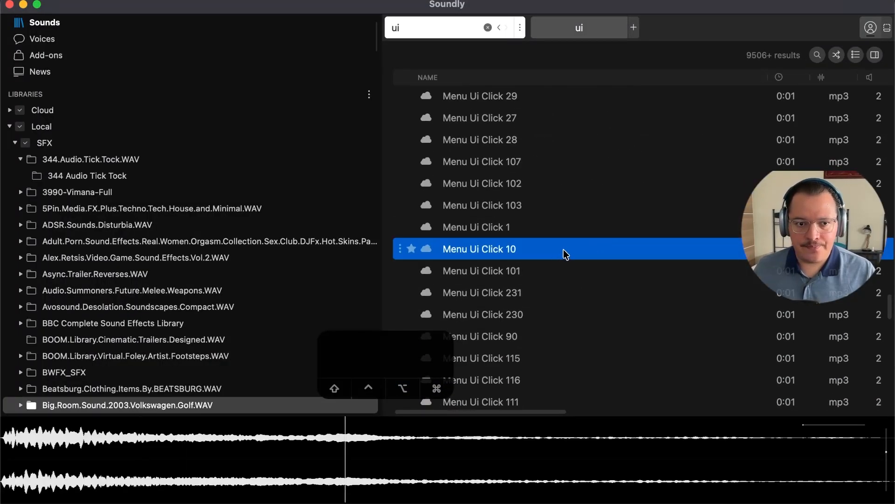
{"action": "left_click", "coordinate": [560, 269]}
{"action": "scroll", "coordinate": [555, 247], "scroll_direction": "down", "scroll_amount": 1}
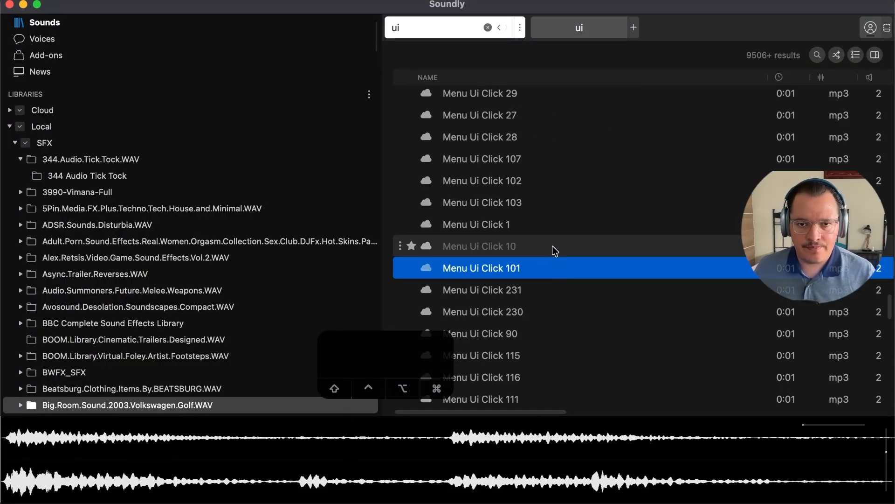
{"action": "left_click", "coordinate": [555, 251]}
{"action": "left_click_drag", "start_coordinate": [497, 472], "coordinate": [578, 302]}
{"action": "key", "text": "super+Tab"}
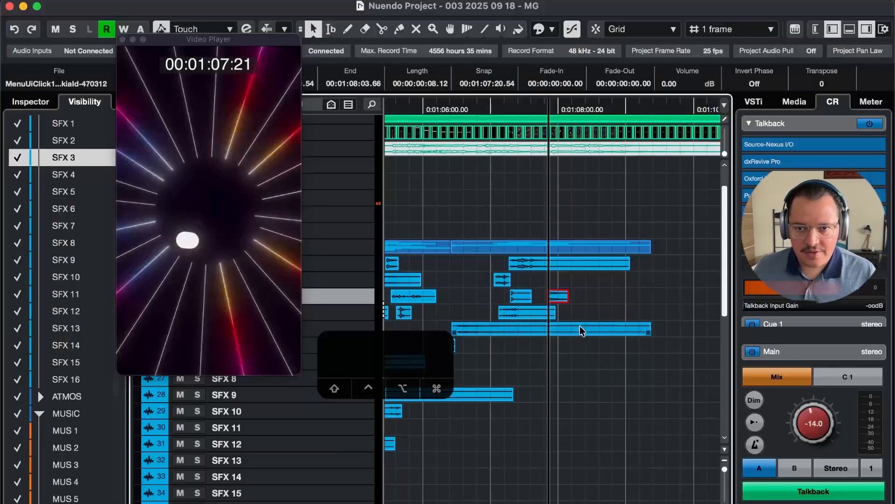
Zoom in on the Menu Ui Click 10 event and play it from just before its start
{"action": "key", "text": "super+t"}
{"action": "key", "text": "super+t"}
{"action": "key", "text": "t"}
{"action": "key", "text": "t"}
{"action": "key", "text": "t"}
{"action": "key", "text": "t"}
{"action": "key", "text": "t"}
{"action": "key", "text": "r"}
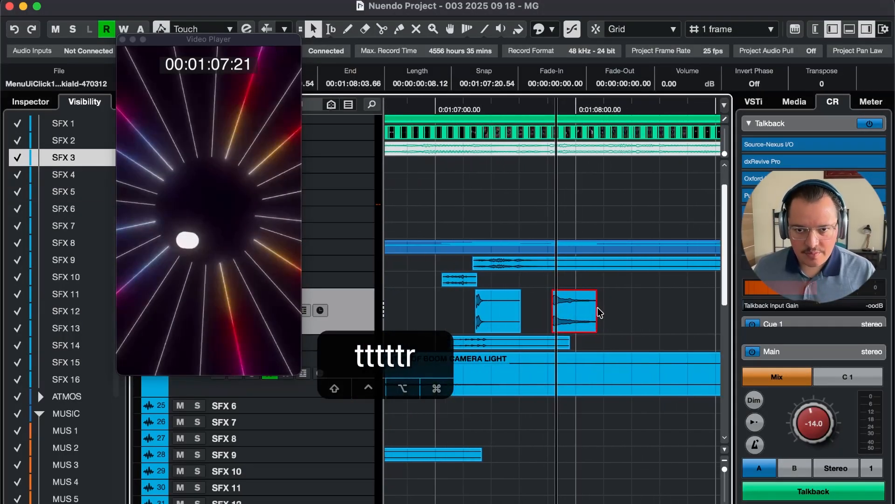
{"action": "key", "text": "4"}
{"action": "key", "text": "4"}
{"action": "key", "text": "4"}
{"action": "key", "text": "space"}
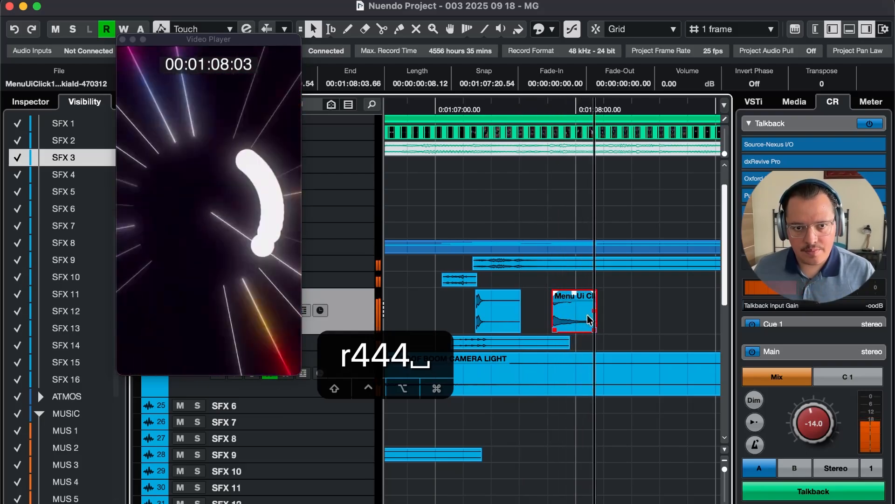
{"action": "key", "text": "space"}
Zoom in closer and move the Menu Ui Click 10 event to start at 00:01:07:21.07
{"action": "key", "text": "t"}
{"action": "key", "text": "t"}
{"action": "key", "text": "t"}
{"action": "key", "text": "g"}
{"action": "mouse_move", "coordinate": [579, 322]}
{"action": "left_mouse_down"}
{"action": "mouse_move", "coordinate": [498, 322]}
{"action": "mouse_move", "coordinate": [592, 318]}
{"action": "left_mouse_up"}
{"action": "key", "text": "grave"}
{"action": "key", "text": "grave"}
{"action": "key", "text": "grave"}
{"action": "key", "text": "grave"}
{"action": "key", "text": "grave"}
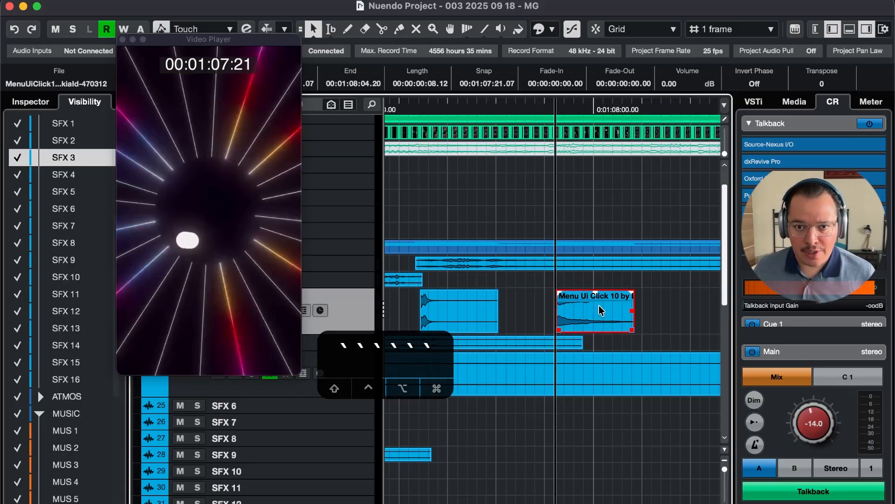
Slide the Menu Ui Click 10 event back and forth against the video and leave it starting at 00:01:07:15.48
{"action": "mouse_move", "coordinate": [597, 317]}
{"action": "left_mouse_down"}
{"action": "mouse_move", "coordinate": [634, 316]}
{"action": "mouse_move", "coordinate": [598, 317]}
{"action": "mouse_move", "coordinate": [591, 332]}
{"action": "mouse_move", "coordinate": [566, 321]}
{"action": "mouse_move", "coordinate": [662, 313]}
{"action": "mouse_move", "coordinate": [567, 312]}
{"action": "mouse_move", "coordinate": [629, 314]}
{"action": "mouse_move", "coordinate": [589, 331]}
{"action": "left_mouse_up"}
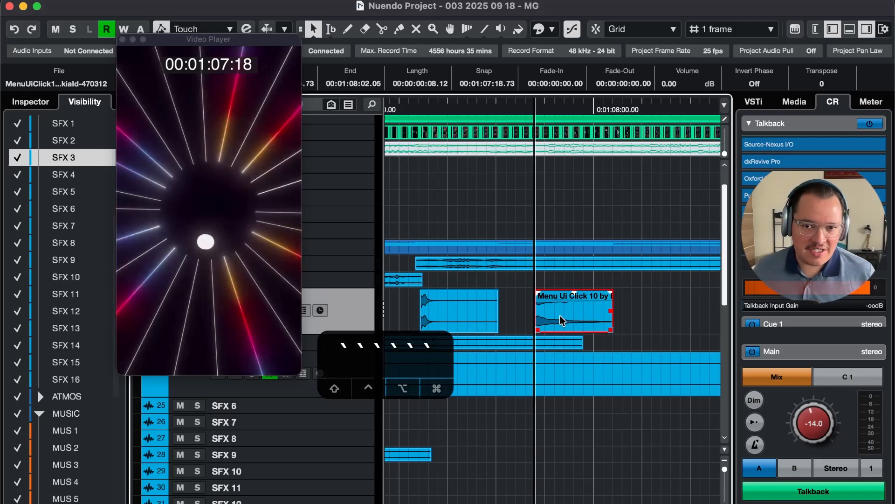
{"action": "left_click_drag", "start_coordinate": [562, 321], "coordinate": [614, 318]}
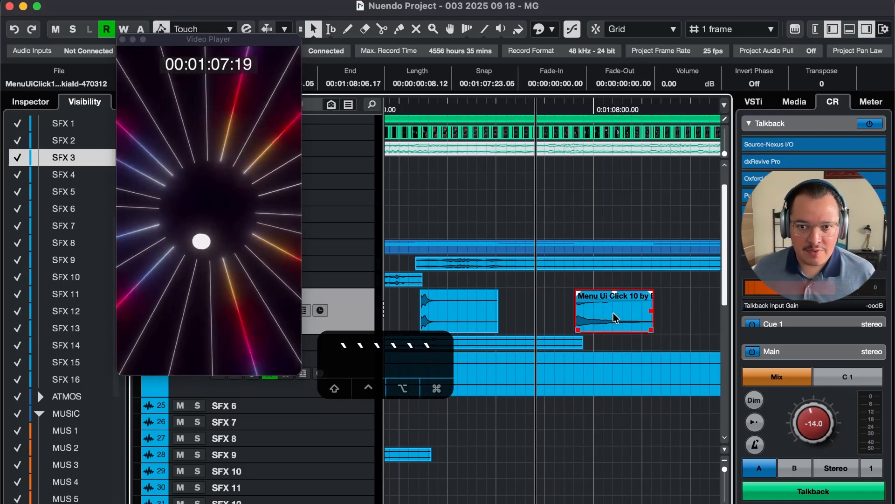
{"action": "mouse_move", "coordinate": [558, 316]}
{"action": "left_mouse_down"}
{"action": "mouse_move", "coordinate": [620, 314]}
{"action": "mouse_move", "coordinate": [548, 321]}
{"action": "left_mouse_up"}
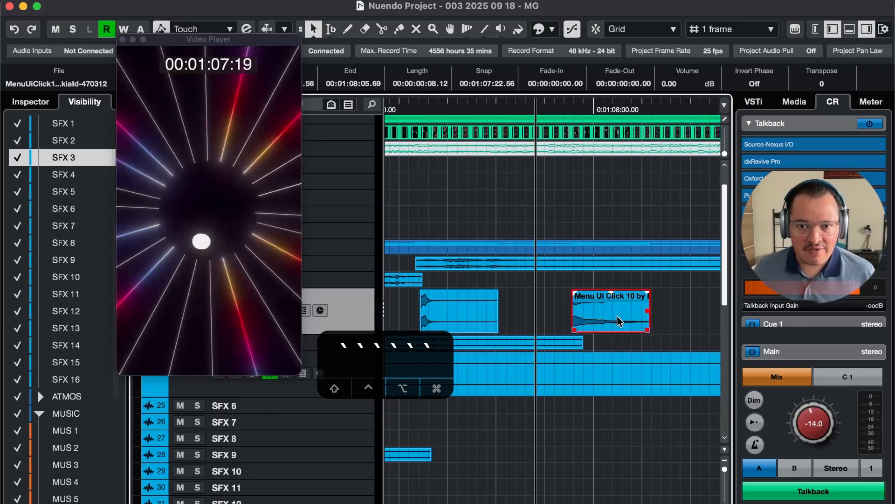
{"action": "left_click_drag", "start_coordinate": [619, 321], "coordinate": [547, 319]}
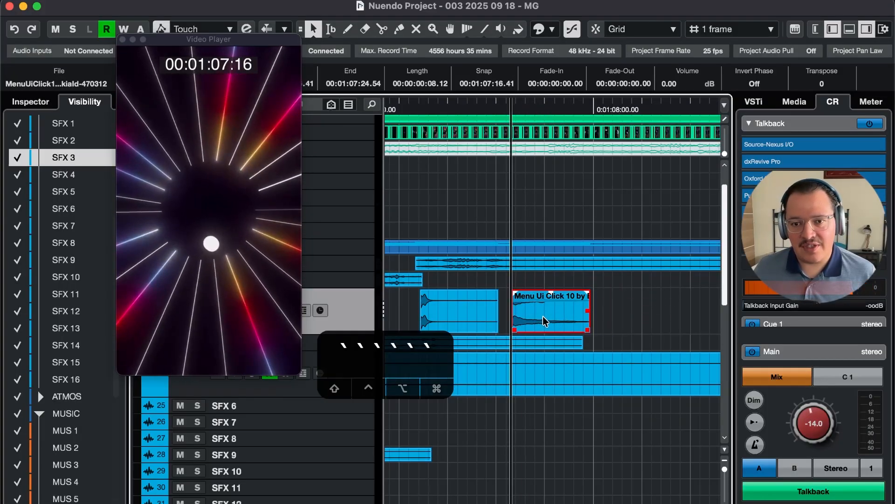
{"action": "mouse_move", "coordinate": [538, 317]}
{"action": "left_mouse_down"}
{"action": "mouse_move", "coordinate": [513, 312]}
{"action": "mouse_move", "coordinate": [536, 322]}
{"action": "left_mouse_up"}
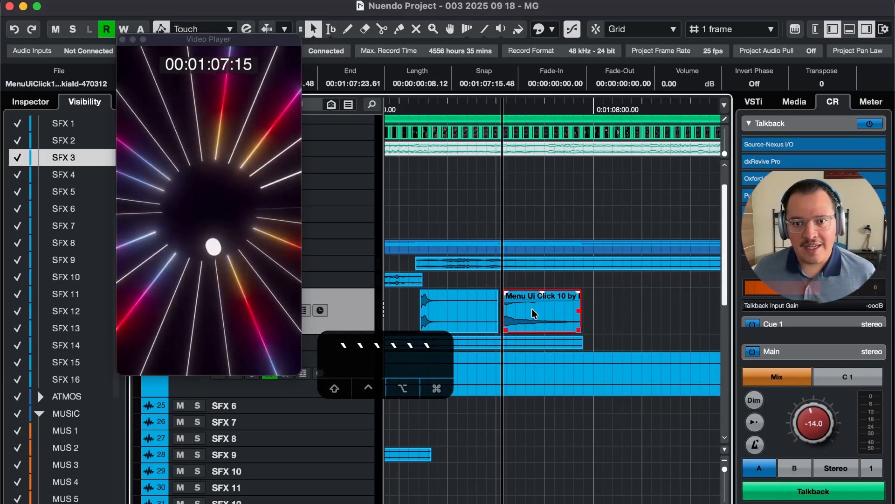
Deselect the event and step the playhead frame by frame around 00:01:07:16, checking the white dot's movement in the video
{"action": "key", "text": "5"}
{"action": "key", "text": "5"}
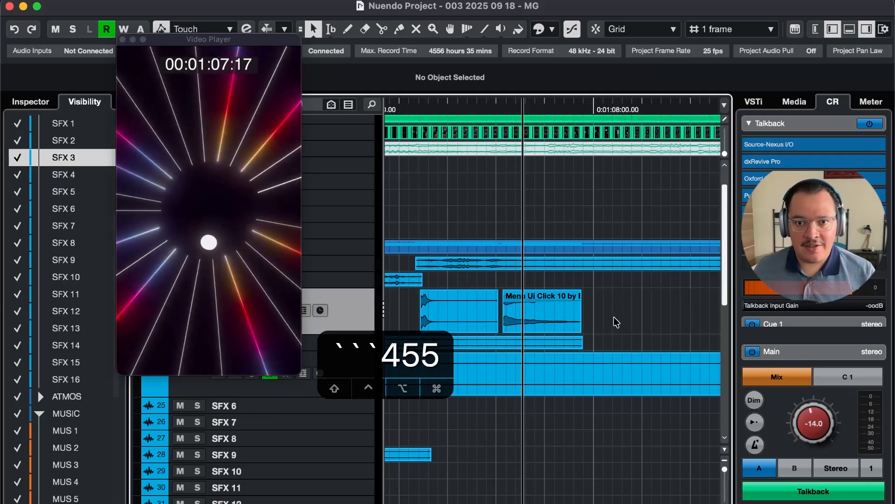
{"action": "key", "text": "4"}
{"action": "key", "text": "4"}
{"action": "key", "text": "4"}
{"action": "key", "text": "5"}
{"action": "key", "text": "5"}
{"action": "key", "text": "4"}
{"action": "key", "text": "4"}
{"action": "key", "text": "4"}
{"action": "key", "text": "5"}
{"action": "key", "text": "5"}
{"action": "key", "text": "5"}
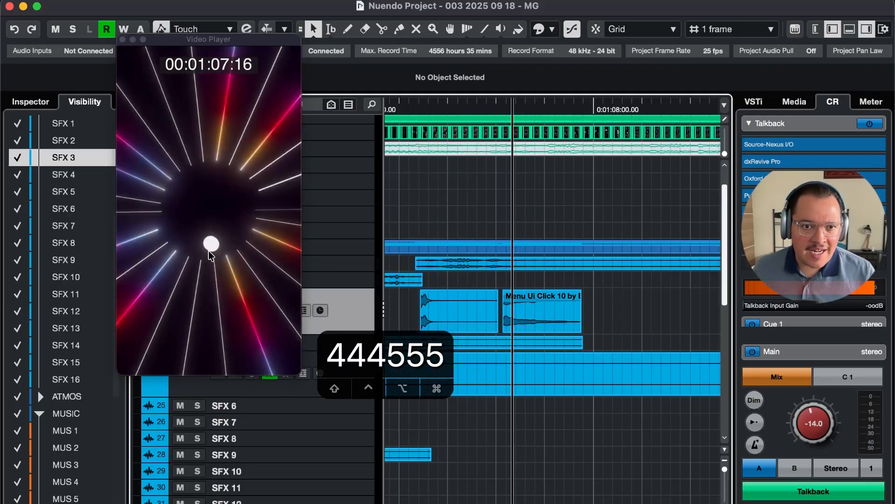
{"action": "key", "text": "5"}
{"action": "key", "text": "4"}
{"action": "key", "text": "4"}
{"action": "key", "text": "5"}
{"action": "key", "text": "4"}
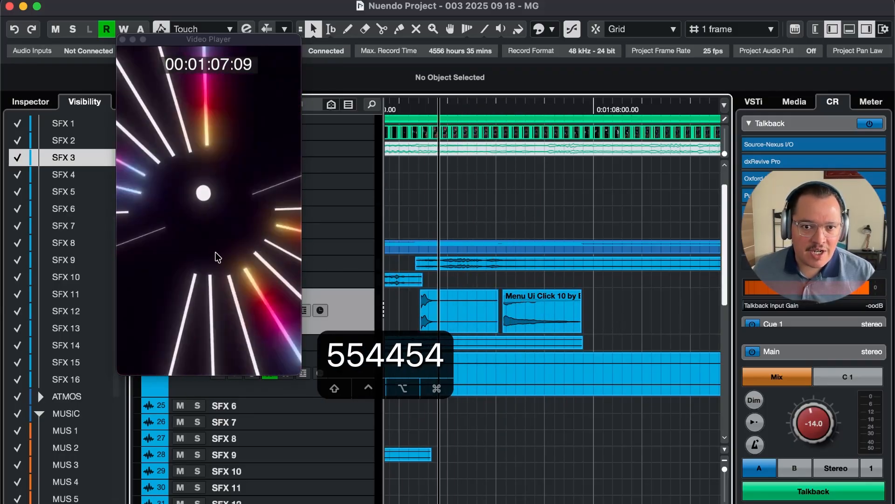
Play the layered UI sounds against the video from shortly before the swipe effect around 00:01:07
{"action": "key", "text": "5"}
{"action": "key", "text": "5"}
{"action": "key", "text": "r"}
{"action": "key", "text": "r"}
{"action": "key", "text": "r"}
{"action": "key", "text": "r"}
{"action": "key", "text": "r"}
{"action": "key", "text": "r"}
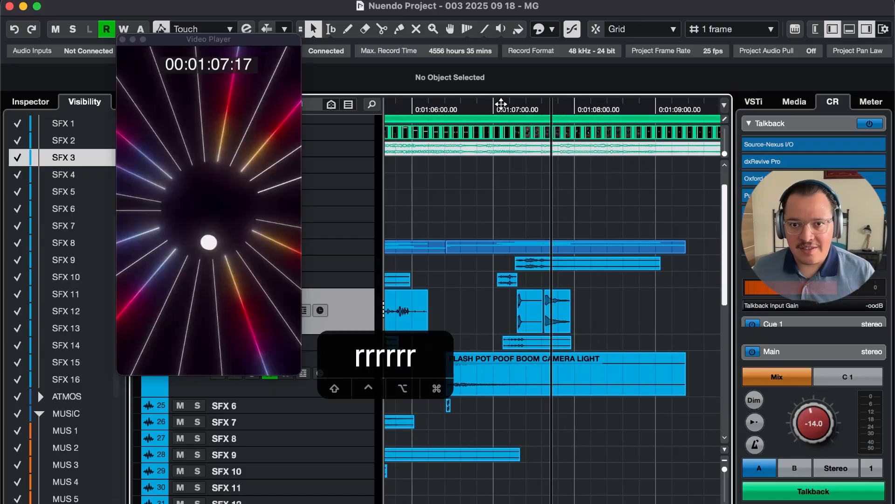
{"action": "key", "text": "r"}
{"action": "left_click_drag", "start_coordinate": [519, 107], "coordinate": [486, 116]}
{"action": "key", "text": "space"}
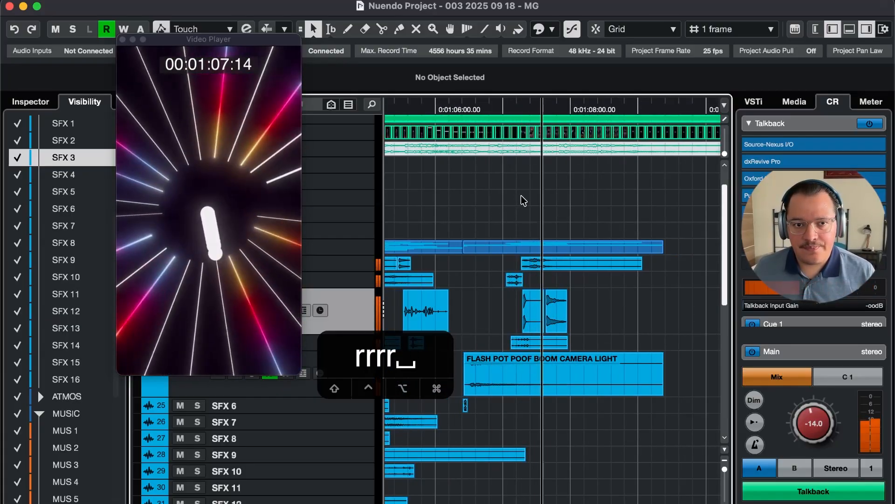
Replay the passage around 00:01:07:05 in short bursts, checking the UI sounds against the white dot's movement
{"action": "key", "text": "t"}
{"action": "key", "text": "space"}
{"action": "key", "text": "t"}
{"action": "key", "text": "space"}
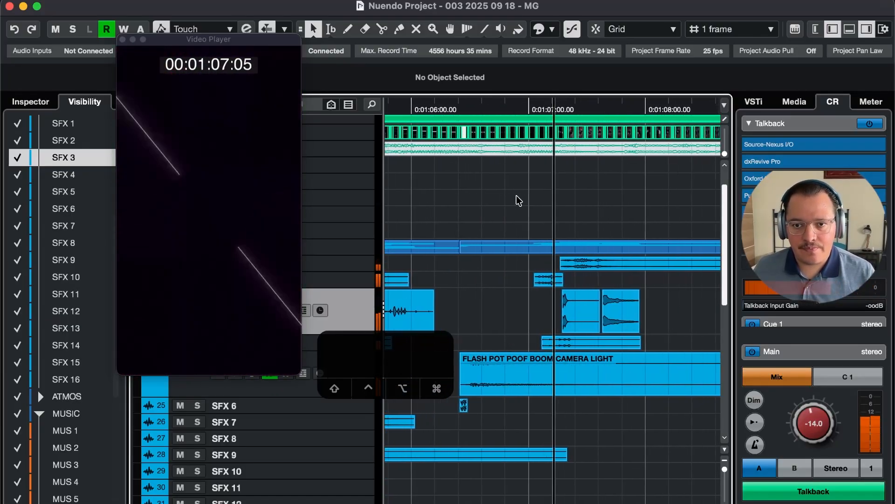
{"action": "key", "text": "5"}
{"action": "key", "text": "5"}
{"action": "key", "text": "space"}
{"action": "key", "text": "r"}
{"action": "key", "text": "space"}
{"action": "key", "text": "r"}
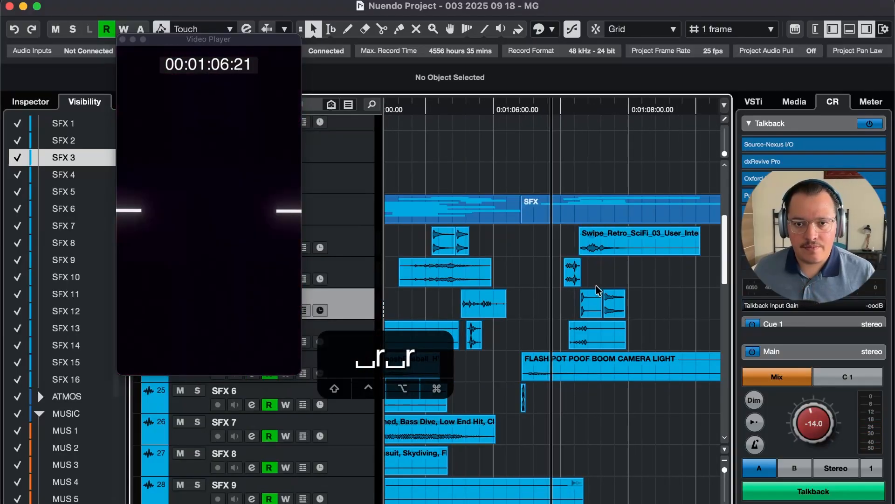
Play the swipe passage from around 00:01:06:21, glance at the Soundly results and return to the Nuendo project
{"action": "key", "text": "t"}
{"action": "key", "text": "t"}
{"action": "key", "text": "space"}
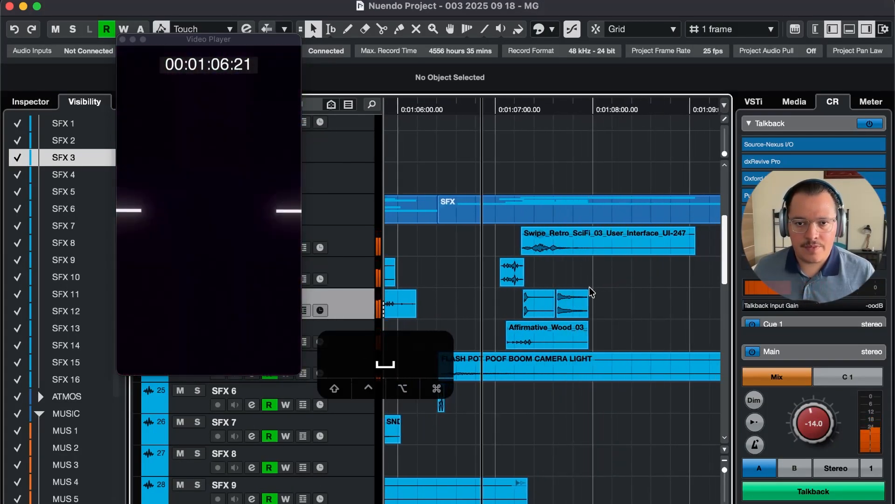
{"action": "key", "text": "super+Tab"}
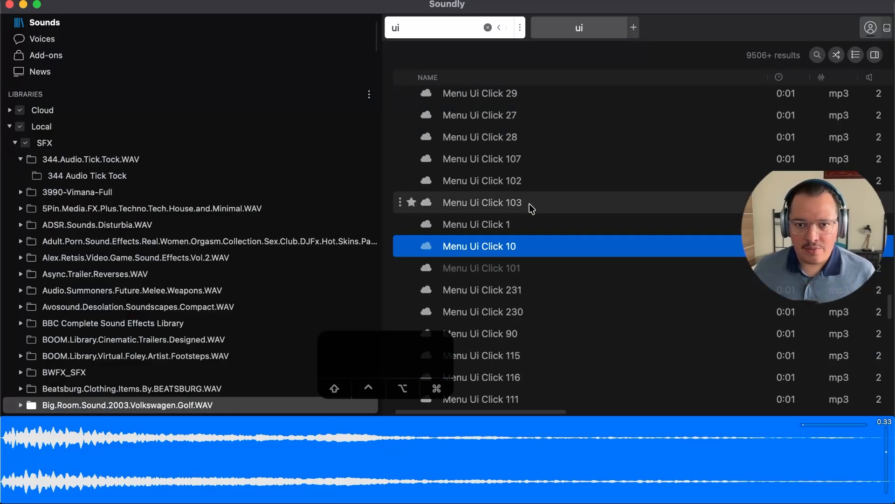
{"action": "key", "text": "super+Tab"}
Raise the Menu Ui Click 10 event's volume to 5 dB and play from 00:01:06:13
{"action": "left_click_drag", "start_coordinate": [625, 298], "coordinate": [581, 308]}
{"action": "key", "text": "g"}
{"action": "key", "text": "t"}
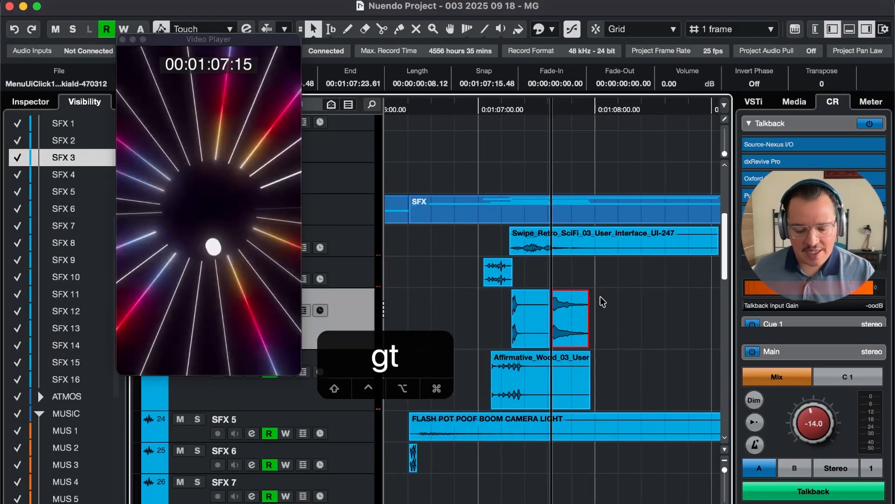
{"action": "left_click_drag", "start_coordinate": [495, 109], "coordinate": [426, 112]}
{"action": "left_click_drag", "start_coordinate": [547, 171], "coordinate": [518, 178]}
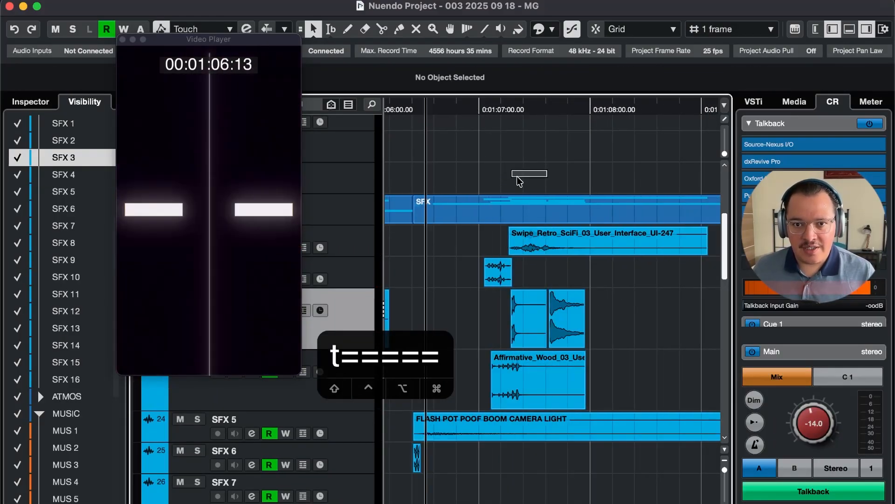
{"action": "key", "text": "space"}
{"action": "left_click", "coordinate": [523, 250]}
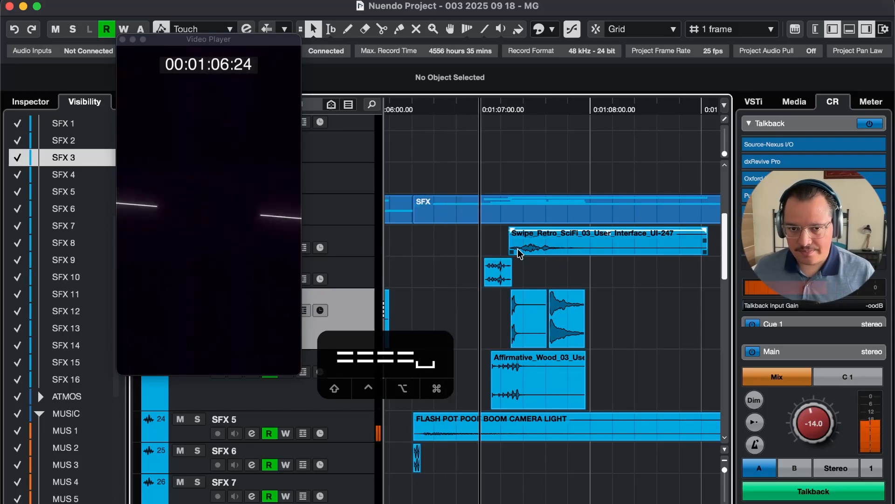
Lower the Menu Ui Click 10 event's volume to 3 dB and replay the passage
{"action": "left_click", "coordinate": [577, 319]}
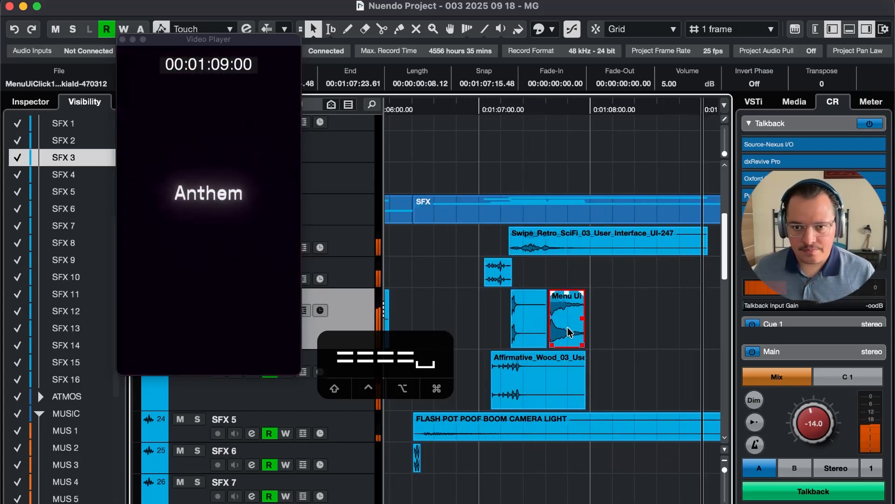
{"action": "key", "text": "space"}
{"action": "key", "text": "space"}
{"action": "key", "text": "minus"}
{"action": "key", "text": "minus"}
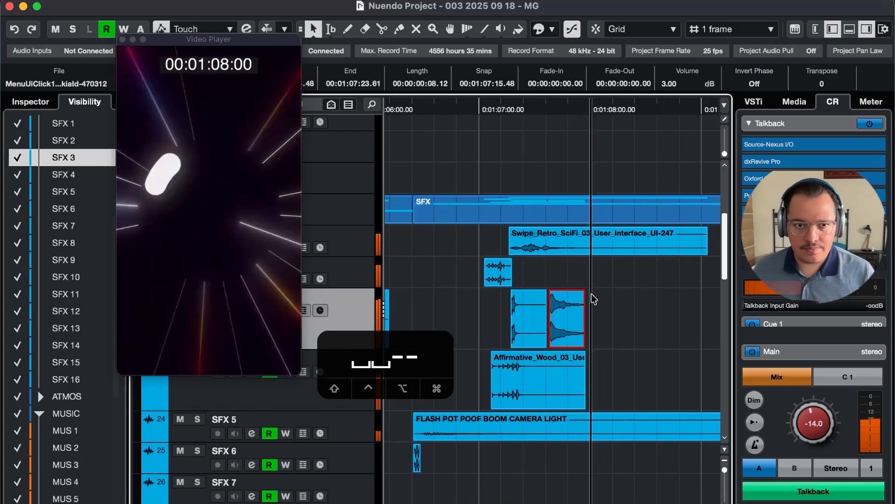
{"action": "key", "text": "space"}
Switch to Soundly, search for "trailer hit" and preview Designed, Stinger, Impact, Sub Hit
{"action": "key", "text": "super+Tab"}
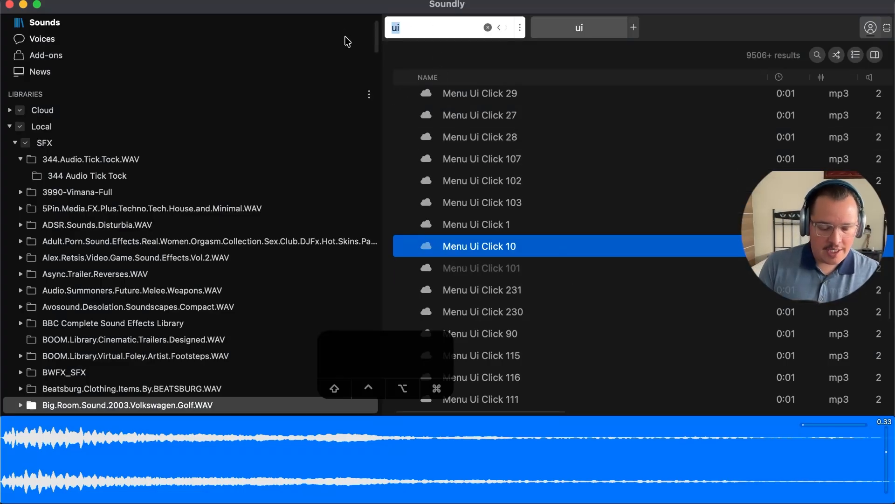
{"action": "type", "text": "trailer hit"}
{"action": "key", "text": "Return"}
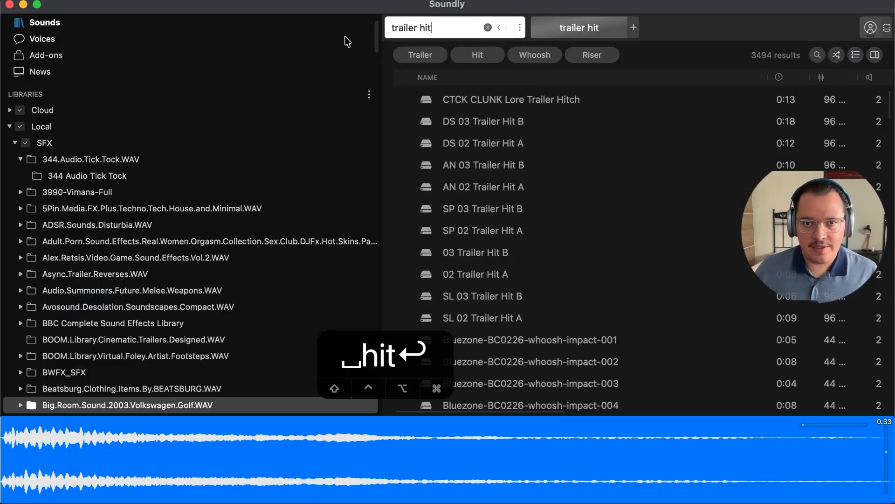
{"action": "scroll", "coordinate": [632, 205], "scroll_direction": "down", "scroll_amount": 20}
{"action": "left_click", "coordinate": [549, 200]}
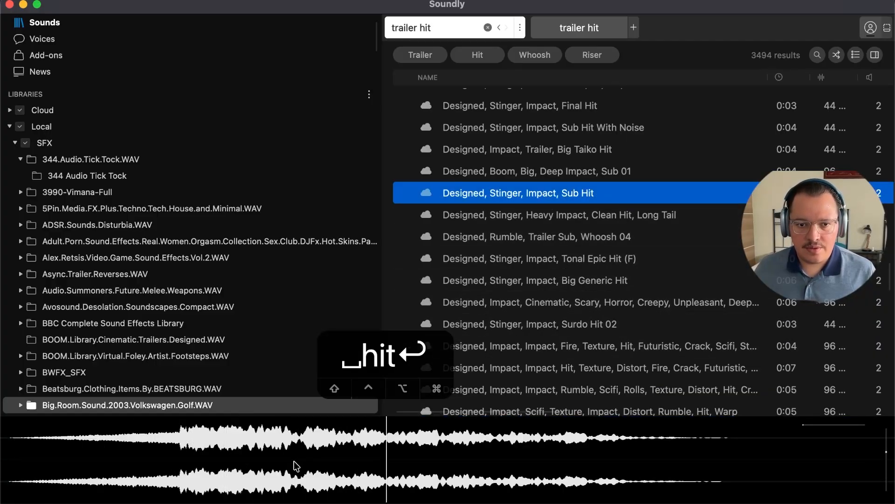
Place the entire Designed, Stinger, Impact, Sub Hit sound on the SFX 6 track in Nuendo
{"action": "double_click", "coordinate": [324, 468]}
{"action": "left_click_drag", "start_coordinate": [324, 468], "coordinate": [539, 472]}
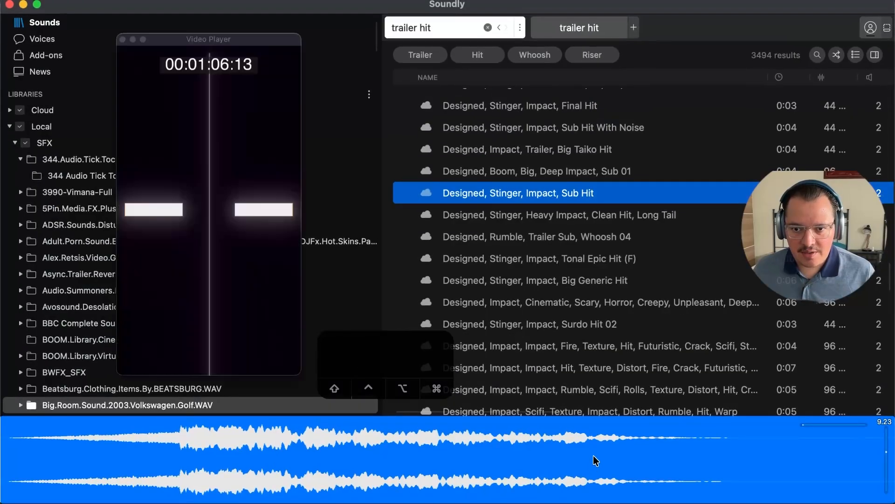
{"action": "key", "text": "r"}
{"action": "key", "text": "r"}
{"action": "key", "text": "3"}
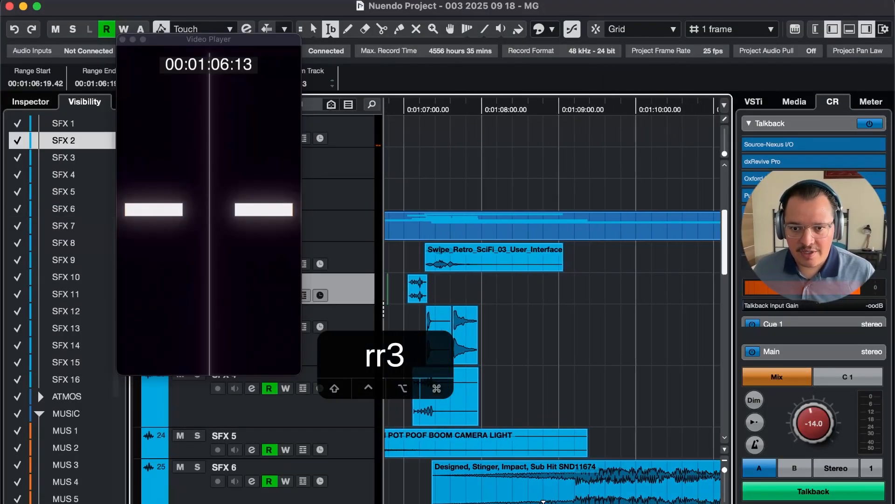
Move the Sub Hit event to start at 00:01:06:24.04 and set its volume to -10 dB
{"action": "key", "text": "a"}
{"action": "key", "text": "1"}
{"action": "left_click_drag", "start_coordinate": [591, 489], "coordinate": [506, 490]}
{"action": "key", "text": "g"}
{"action": "key", "text": "t"}
{"action": "key", "text": "t"}
{"action": "key", "text": "t"}
{"action": "key", "text": "t"}
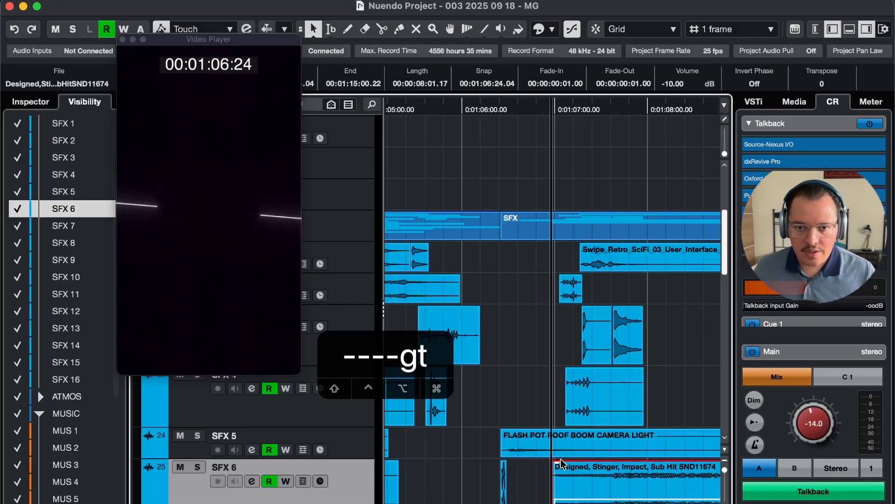
Shift the Sub Hit event to start at 00:01:06:23.79 and set its volume to -5 dB
{"action": "left_click_drag", "start_coordinate": [659, 498], "coordinate": [662, 481]}
{"action": "key", "text": "r"}
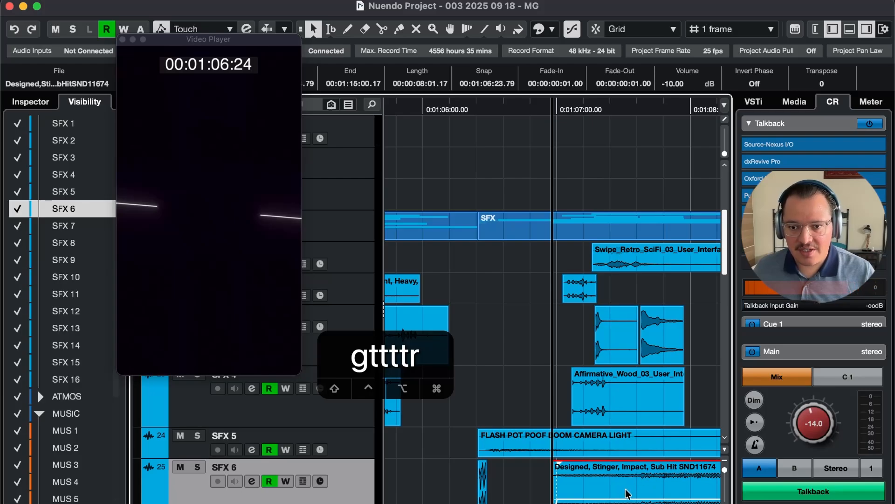
{"action": "key", "text": "r"}
{"action": "key", "text": "r"}
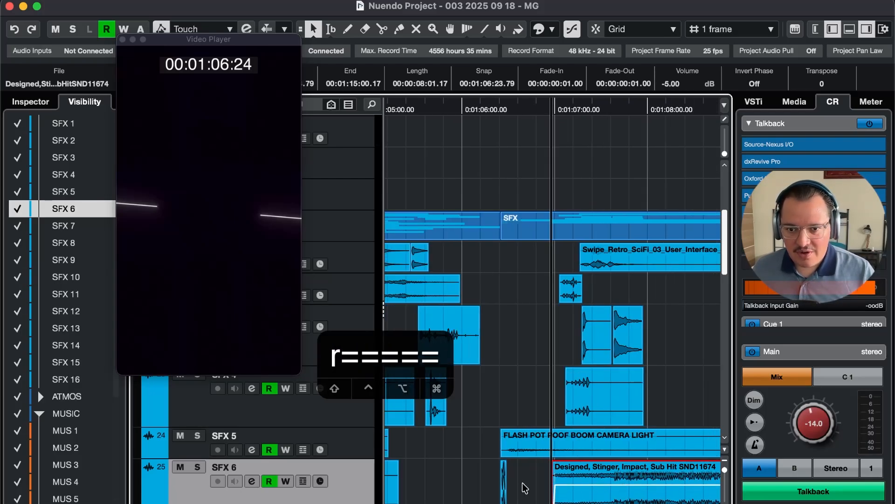
Give the Sub Hit event a fade-in of 7.51 frames and slip its audio content by about one second
{"action": "key", "text": "t"}
{"action": "key", "text": "t"}
{"action": "key", "text": "r"}
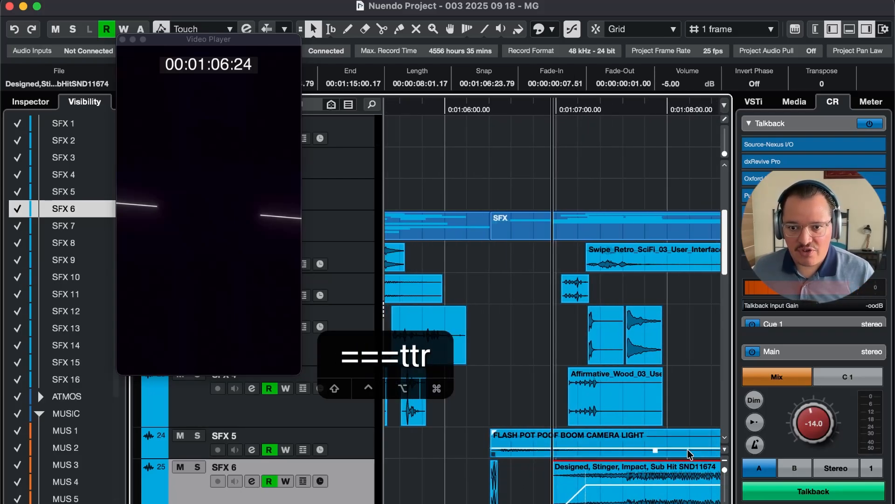
{"action": "scroll", "coordinate": [689, 454], "scroll_direction": "down", "scroll_amount": 1}
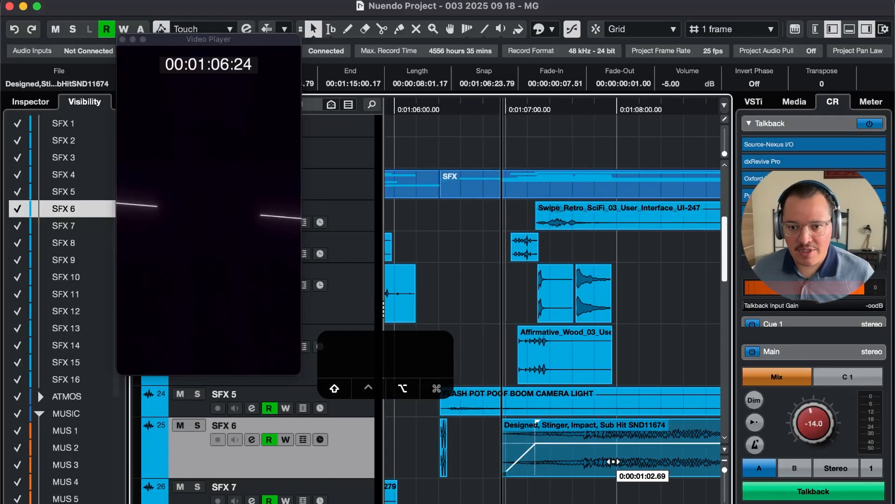
Play the passage from 00:01:06:07 to hear the Sub Hit event against the video
{"action": "key", "text": "4"}
{"action": "key", "text": "4"}
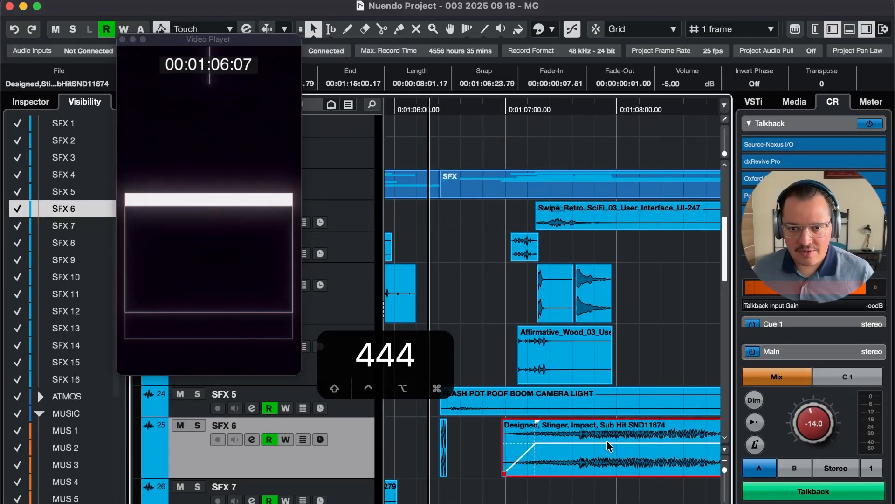
{"action": "key", "text": "space"}
{"action": "key", "text": "r"}
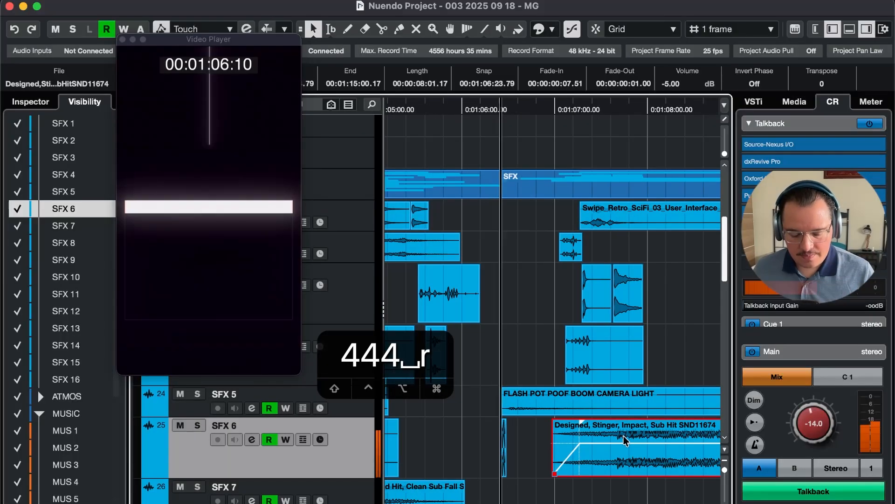
{"action": "key", "text": "ctrl+a"}
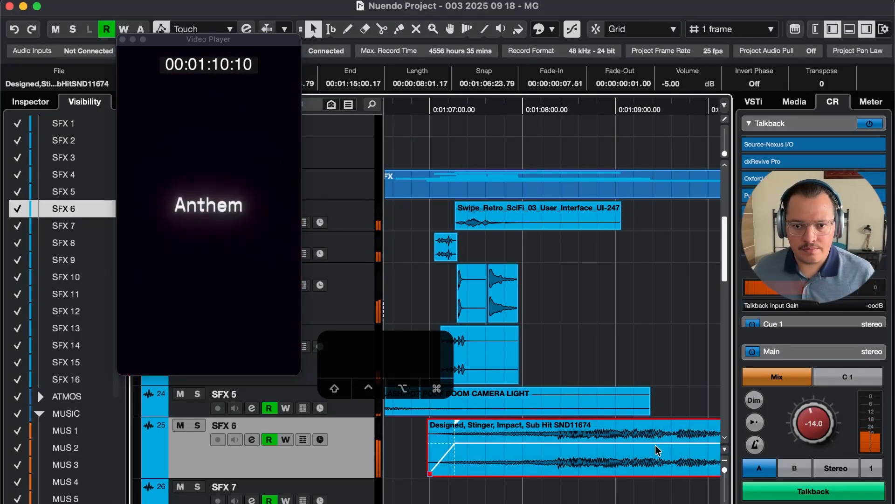
Move the Sub Hit event to start at 00:01:07:02.58 and play it from before the swipe
{"action": "key", "text": "space"}
{"action": "key", "text": "space"}
{"action": "key", "text": "3"}
{"action": "key", "text": "g"}
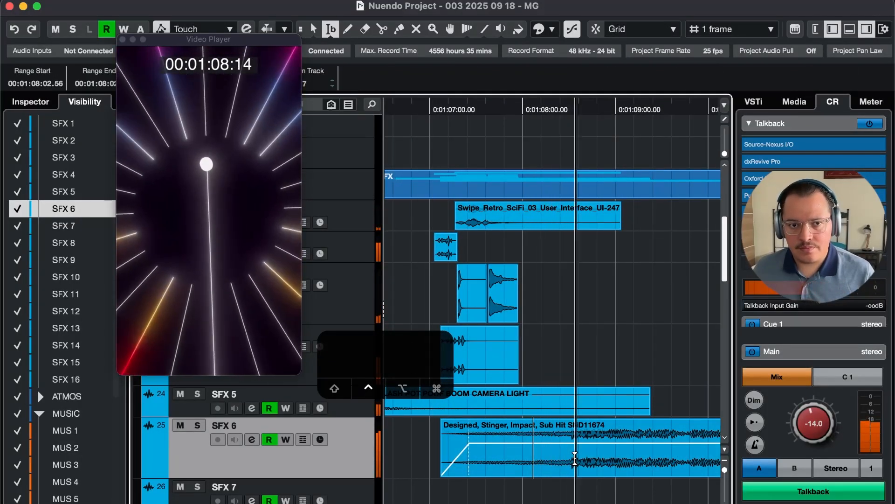
{"action": "key", "text": "4"}
{"action": "key", "text": "4"}
{"action": "key", "text": "4"}
{"action": "key", "text": "4"}
{"action": "key", "text": "4"}
{"action": "key", "text": "4"}
{"action": "key", "text": "4"}
{"action": "key", "text": "4"}
{"action": "key", "text": "4"}
{"action": "key", "text": "space"}
{"action": "key", "text": "r"}
{"action": "key", "text": "1"}
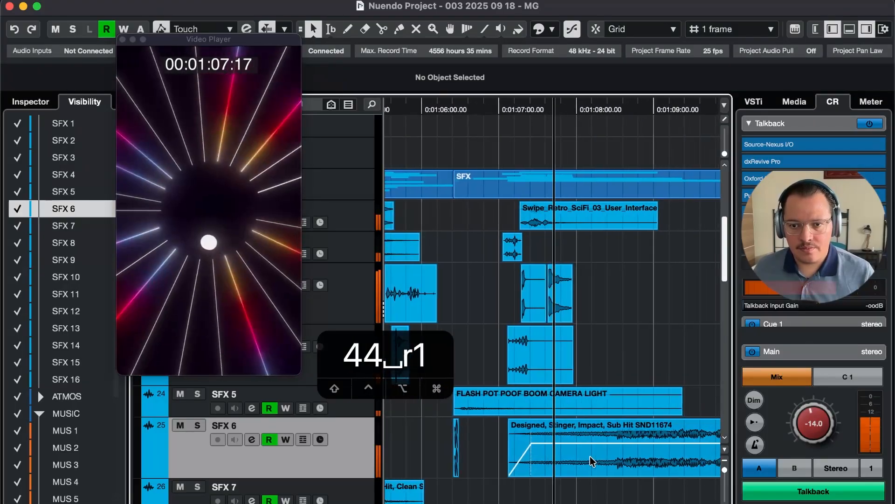
Replay the passage up to the Anthem title to judge the moved Sub Hit event's timing
{"action": "key", "text": "r"}
{"action": "key", "text": "r"}
{"action": "key", "text": "ctrl+a"}
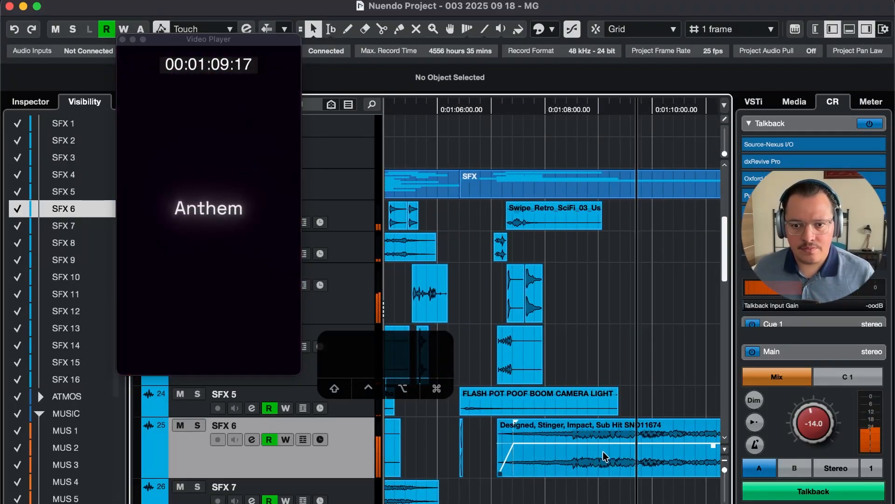
{"action": "key", "text": "1"}
{"action": "key", "text": "1"}
{"action": "key", "text": "space"}
{"action": "key", "text": "r"}
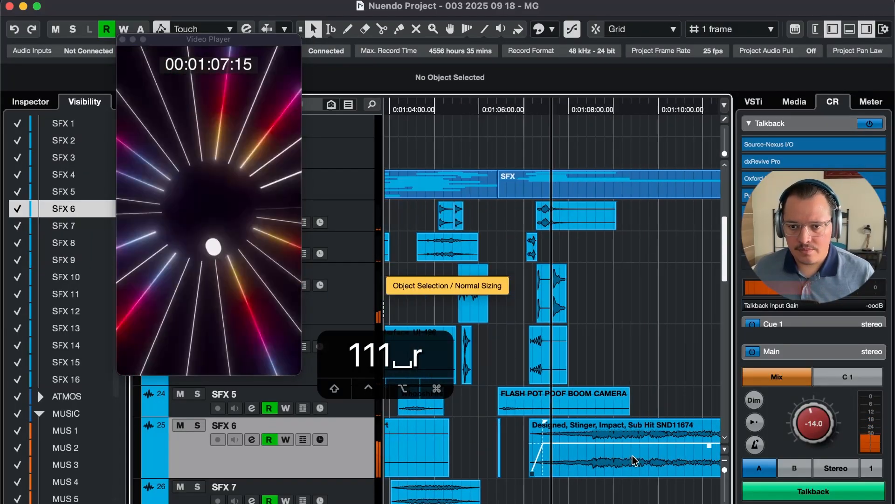
Step the playhead forward to the Anthem title, checking the picture against the Sub Hit waveform
{"action": "key", "text": "5"}
{"action": "key", "text": "5"}
{"action": "key", "text": "5"}
{"action": "key", "text": "r"}
{"action": "key", "text": "5"}
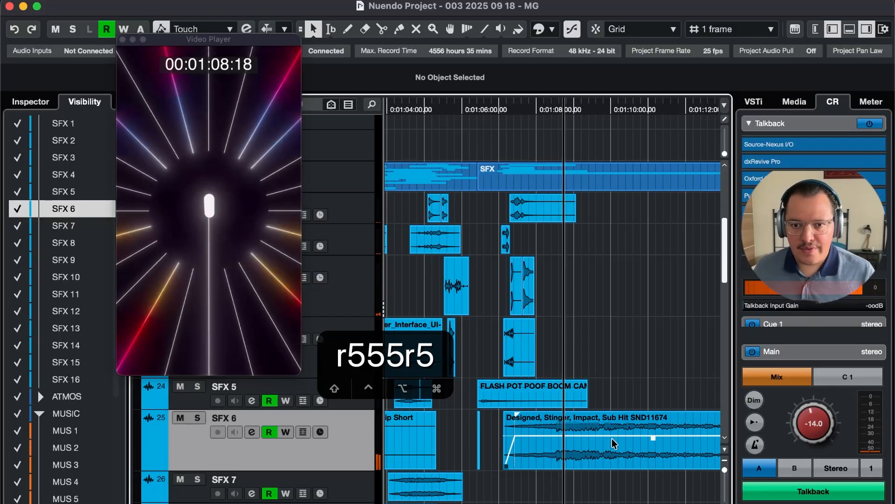
{"action": "key", "text": "5"}
{"action": "key", "text": "5"}
Delete the Sub Hit event from the SFX 6 track and place the playhead at 00:01:07:08
{"action": "left_click", "coordinate": [594, 459]}
{"action": "key", "text": "4"}
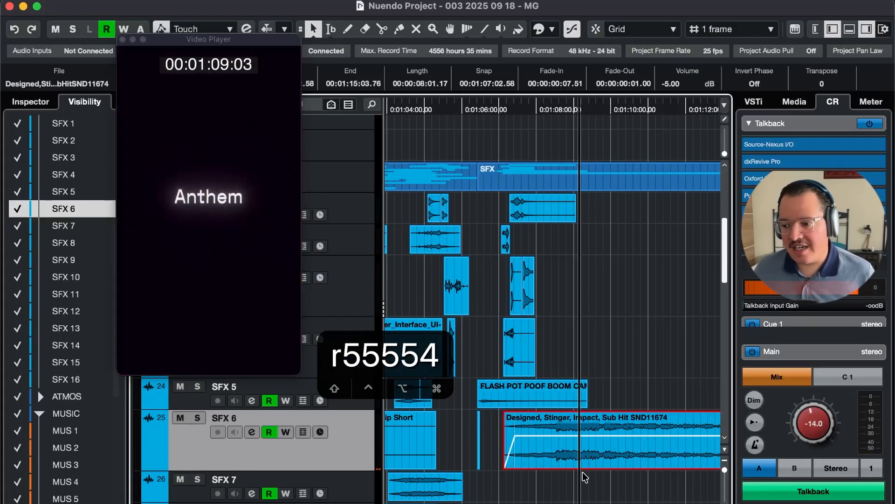
{"action": "key", "text": "3"}
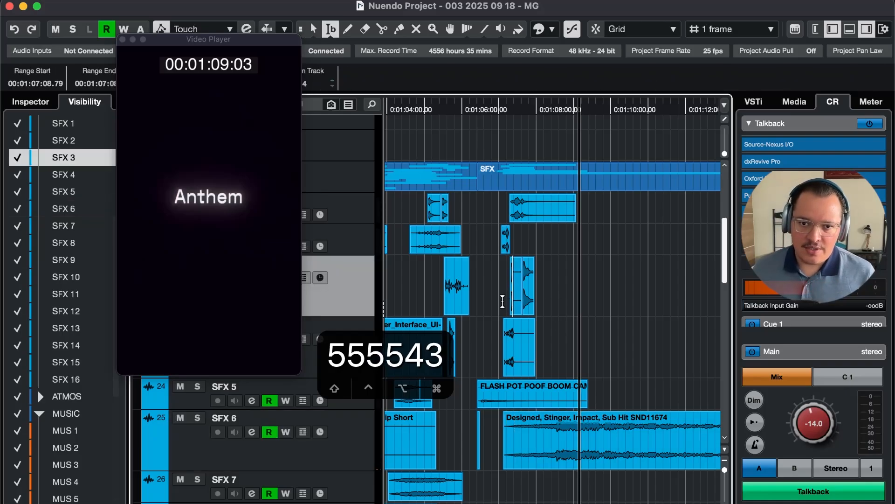
{"action": "key", "text": "g"}
{"action": "key", "text": "t"}
{"action": "key", "text": "1"}
{"action": "key", "text": "Delete"}
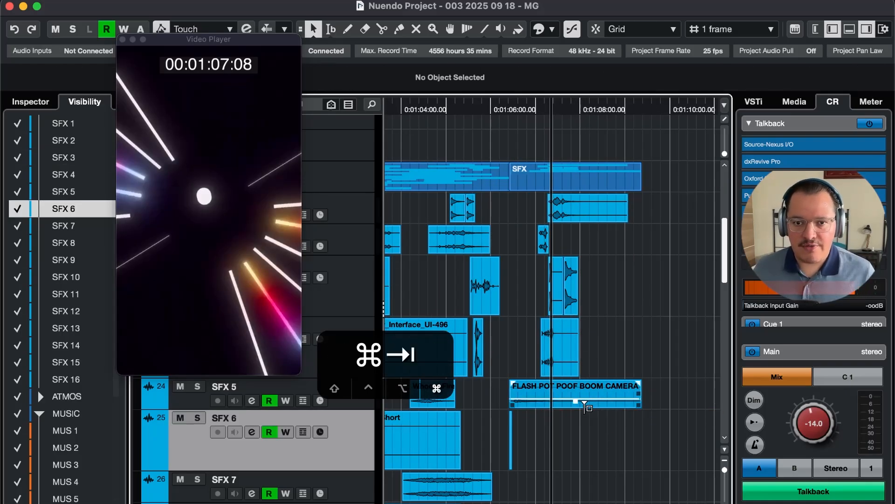
In Soundly, audition Designed, Rumble, Trailer Sub, Whoosh 04 and place the whole sound on Nuendo's SFX 6 track
{"action": "key", "text": "super+Tab"}
{"action": "key", "text": "Down"}
{"action": "key", "text": "Down"}
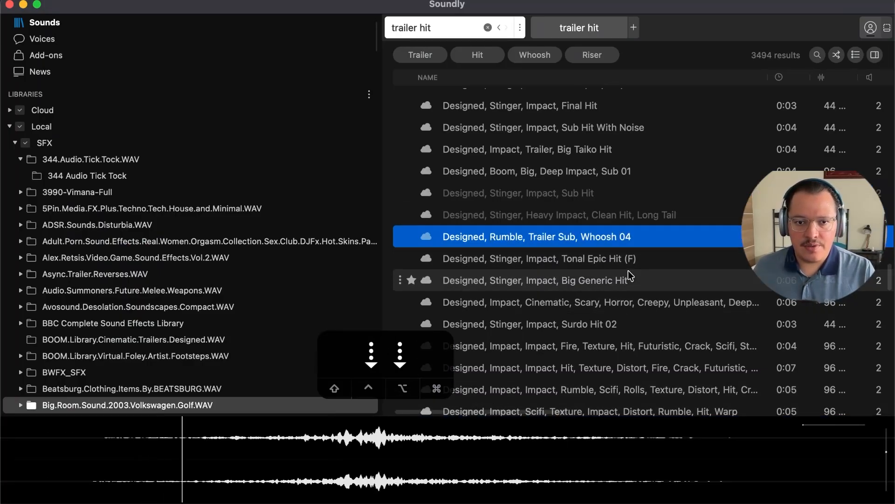
{"action": "double_click", "coordinate": [383, 459]}
{"action": "left_click_drag", "start_coordinate": [386, 466], "coordinate": [576, 444]}
{"action": "key", "text": "super+Tab"}
Trim and position the Whoosh 04 event from 00:01:07:15.24 to 00:01:09:24.24, with a 12.51-frame fade-in and 10.47-frame fade-out
{"action": "mouse_move", "coordinate": [665, 451]}
{"action": "left_mouse_down"}
{"action": "mouse_move", "coordinate": [543, 448]}
{"action": "mouse_move", "coordinate": [681, 450]}
{"action": "left_mouse_up"}
{"action": "key", "text": "3"}
{"action": "key", "text": "ctrl+x"}
{"action": "mouse_move", "coordinate": [598, 444]}
{"action": "left_mouse_down"}
{"action": "mouse_move", "coordinate": [633, 437]}
{"action": "mouse_move", "coordinate": [613, 452]}
{"action": "left_mouse_up"}
{"action": "key", "text": "g"}
Step the playhead back and forth from 00:01:08:09 to the Anthem title, checking the Whoosh 04 event against the picture
{"action": "key", "text": "5"}
{"action": "key", "text": "5"}
{"action": "key", "text": "5"}
{"action": "key", "text": "5"}
{"action": "key", "text": "5"}
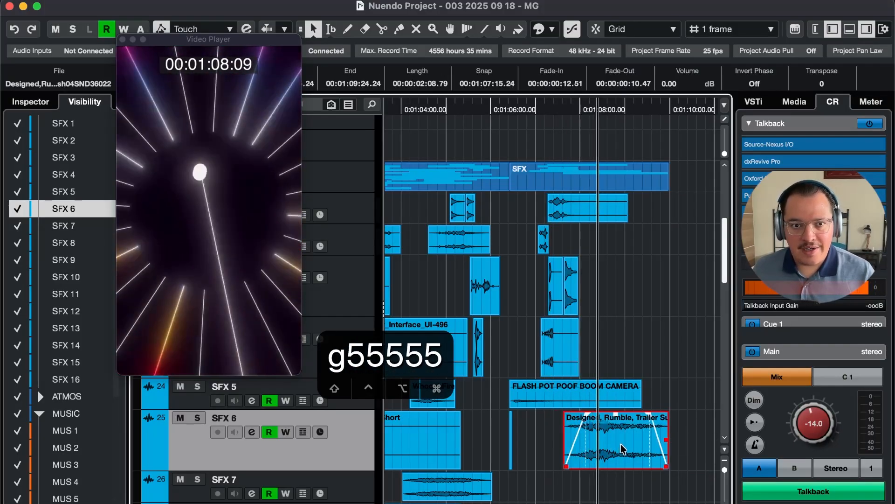
{"action": "key", "text": "4"}
{"action": "key", "text": "5"}
{"action": "key", "text": "5"}
{"action": "key", "text": "4"}
{"action": "key", "text": "4"}
{"action": "key", "text": "4"}
{"action": "key", "text": "5"}
{"action": "key", "text": "5"}
{"action": "key", "text": "5"}
{"action": "key", "text": "5"}
{"action": "key", "text": "5"}
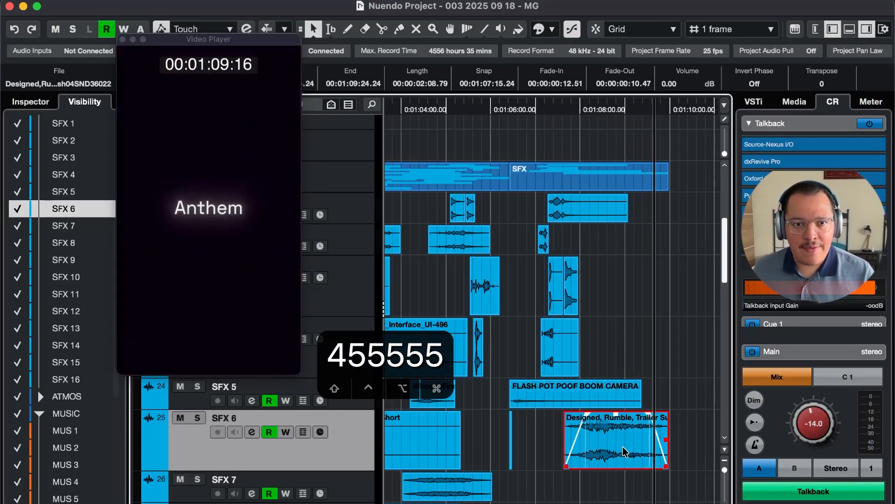
Move the Designed, Rumble, Trailer Sub, Whoosh 04 clip on SFX 6 so that it ends at 00:01:10:17.78
{"action": "key", "text": "4"}
{"action": "key", "text": "4"}
{"action": "key", "text": "4"}
{"action": "key", "text": "5"}
{"action": "key", "text": "5"}
{"action": "left_click_drag", "start_coordinate": [624, 447], "coordinate": [657, 447]}
Play back the Anthem logo ending to check the timing of the repositioned rumble clip on SFX 6
{"action": "key", "text": "4"}
{"action": "key", "text": "4"}
{"action": "key", "text": "4"}
{"action": "key", "text": "4"}
{"action": "key", "text": "4"}
{"action": "key", "text": "4"}
{"action": "key", "text": "4"}
{"action": "key", "text": "space"}
{"action": "key", "text": "t"}
{"action": "key", "text": "t"}
{"action": "key", "text": "r"}
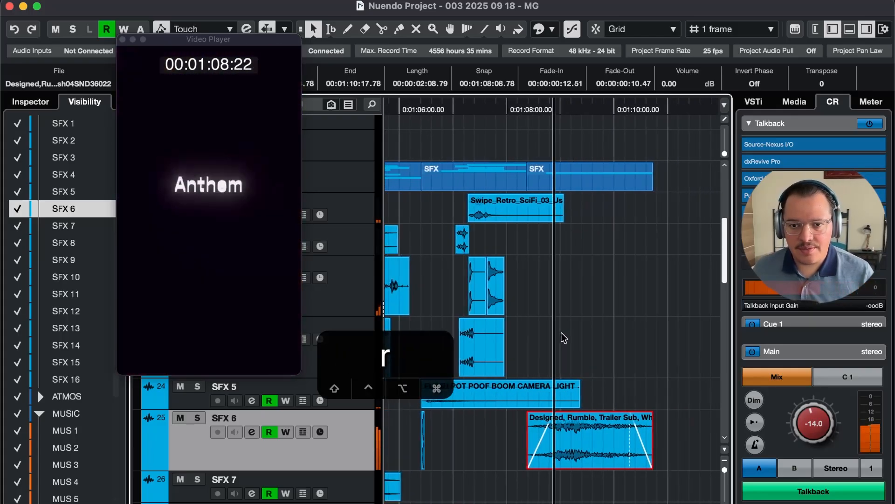
{"action": "scroll", "coordinate": [627, 380], "scroll_direction": "down", "scroll_amount": 1}
{"action": "scroll", "coordinate": [626, 378], "scroll_direction": "left", "scroll_amount": 4}
{"action": "scroll", "coordinate": [625, 378], "scroll_direction": "up", "scroll_amount": 1}
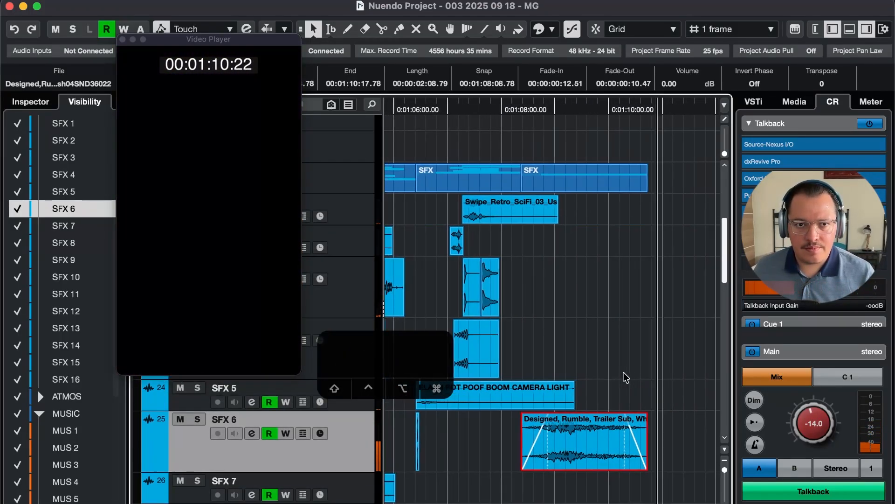
{"action": "scroll", "coordinate": [656, 360], "scroll_direction": "down", "scroll_amount": 1}
{"action": "key", "text": "shift+g"}
{"action": "key", "text": "shift+g"}
{"action": "key", "text": "space"}
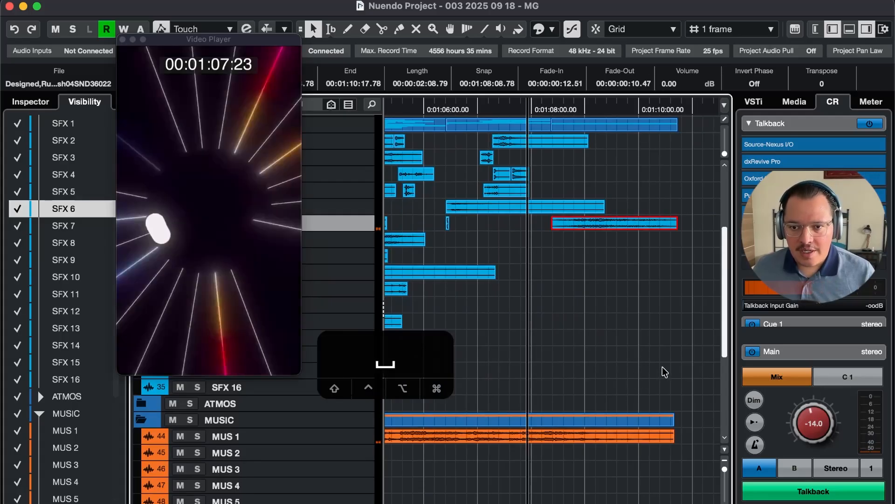
Select the music clip on MUS 1, examine its fade-out closely and play back its ending against the picture
{"action": "key", "text": "super+t"}
{"action": "key", "text": "super+t"}
{"action": "key", "text": "super+t"}
{"action": "key", "text": "3"}
{"action": "scroll", "coordinate": [688, 357], "scroll_direction": "down", "scroll_amount": 3}
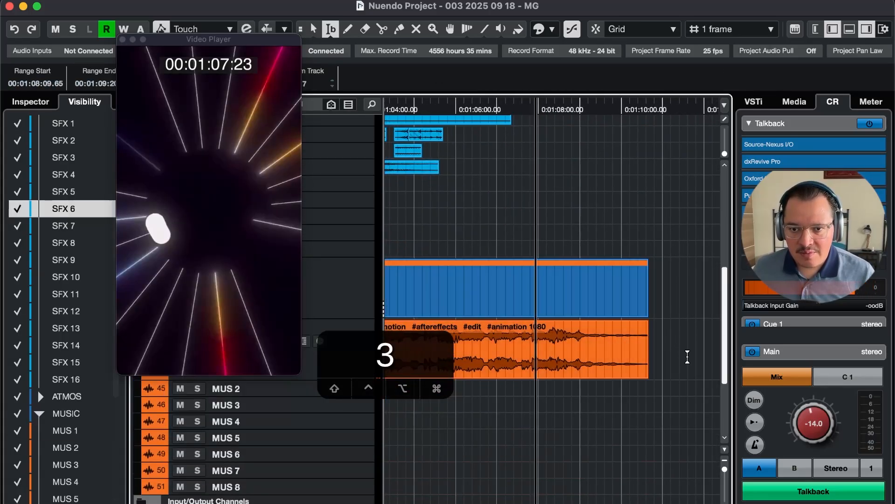
{"action": "left_click_drag", "start_coordinate": [687, 357], "coordinate": [579, 388]}
{"action": "key", "text": "alt+s"}
{"action": "left_click", "coordinate": [635, 366]}
{"action": "key", "text": "1"}
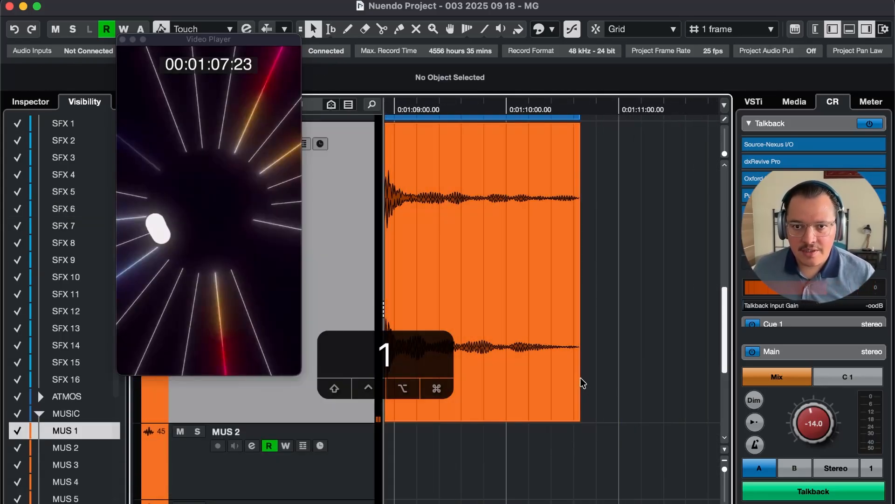
{"action": "key", "text": "4"}
{"action": "left_click", "coordinate": [531, 378]}
{"action": "key", "text": "4"}
{"action": "key", "text": "4"}
{"action": "key", "text": "4"}
{"action": "key", "text": "4"}
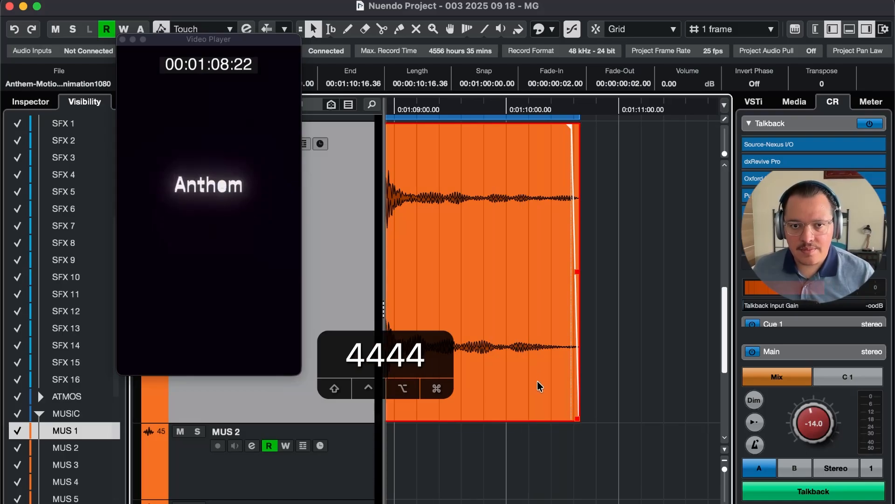
{"action": "key", "text": "space"}
{"action": "key", "text": "r"}
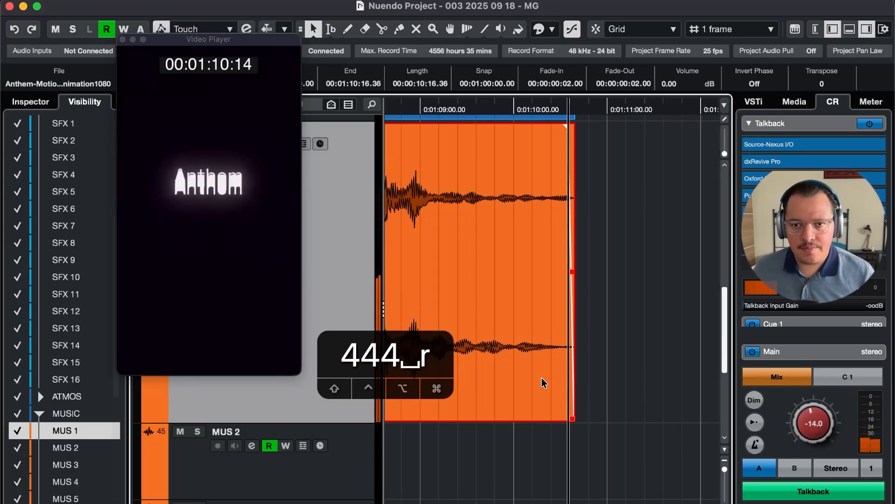
{"action": "key", "text": "r"}
{"action": "key", "text": "space"}
{"action": "key", "text": "r"}
Return to the effects tracks, select the Designed, Rumble, Trailer Sub clip on SFX 6 and enlarge its track
{"action": "key", "text": "ctrl+shift+Up"}
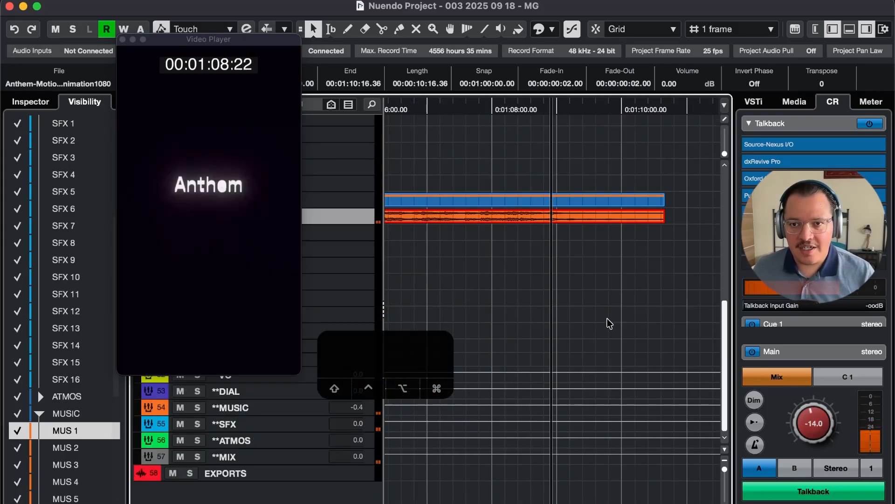
{"action": "scroll", "coordinate": [592, 295], "scroll_direction": "up", "scroll_amount": 10}
{"action": "scroll", "coordinate": [592, 296], "scroll_direction": "right", "scroll_amount": 5}
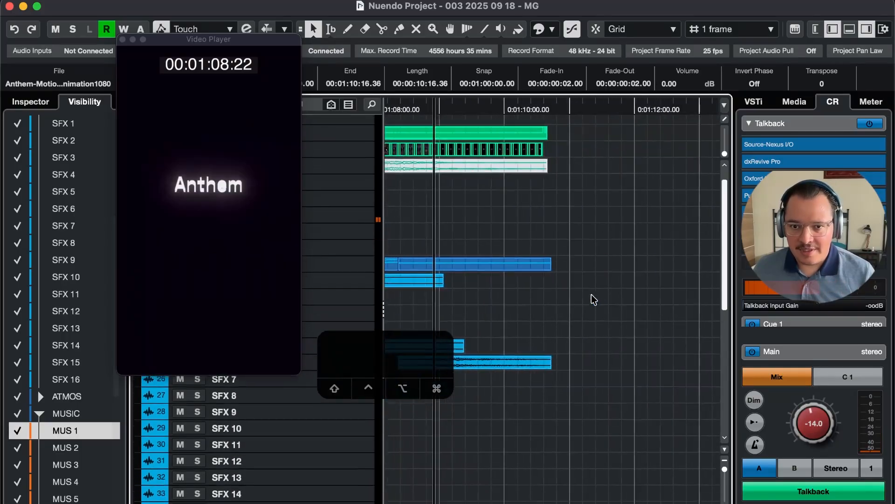
{"action": "scroll", "coordinate": [592, 296], "scroll_direction": "down", "scroll_amount": 4}
{"action": "scroll", "coordinate": [604, 320], "scroll_direction": "up", "scroll_amount": 3}
{"action": "scroll", "coordinate": [579, 324], "scroll_direction": "left", "scroll_amount": 5}
{"action": "scroll", "coordinate": [556, 327], "scroll_direction": "right", "scroll_amount": 3}
{"action": "left_click", "coordinate": [633, 376]}
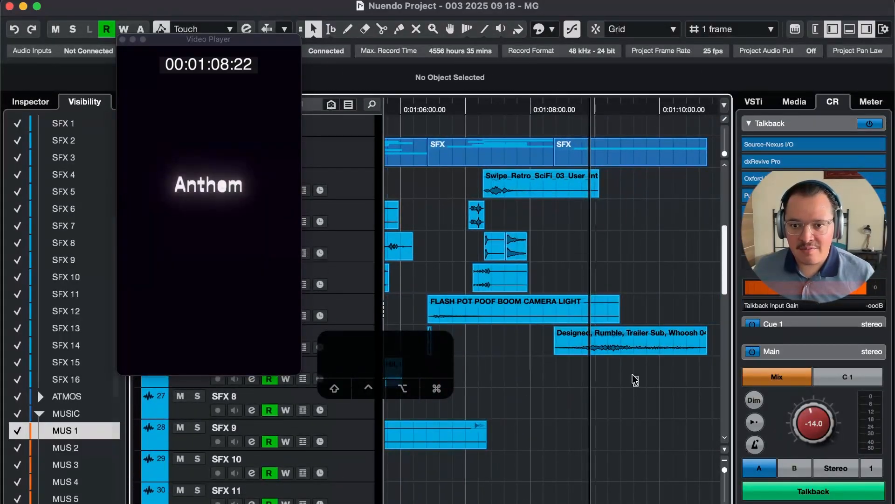
{"action": "left_click", "coordinate": [645, 335]}
{"action": "key", "text": "super+t"}
Scrub the picture back and forth between about 00:01:06:05 and 00:01:08:16 to examine the light-streak transition before the logo
{"action": "key", "text": "4"}
{"action": "key", "text": "4"}
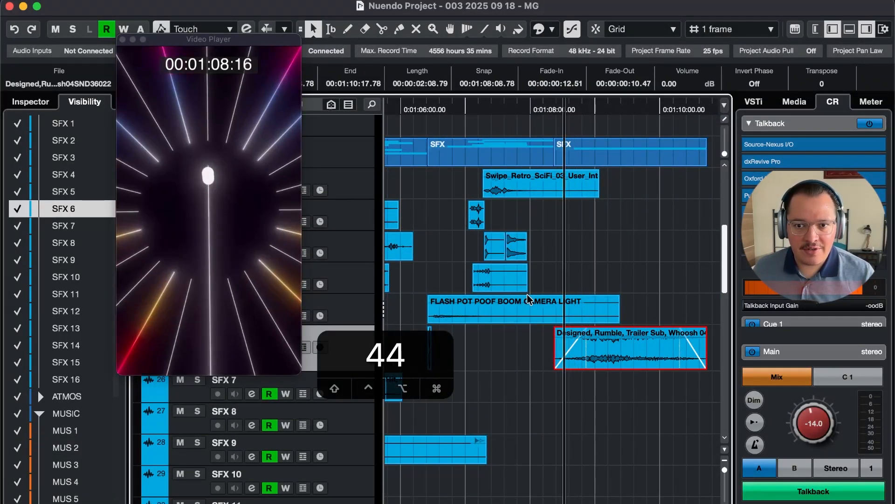
{"action": "key", "text": "5"}
{"action": "key", "text": "5"}
{"action": "key", "text": "4"}
{"action": "key", "text": "4"}
{"action": "key", "text": "4"}
{"action": "key", "text": "4"}
{"action": "key", "text": "4"}
{"action": "key", "text": "4"}
{"action": "key", "text": "4"}
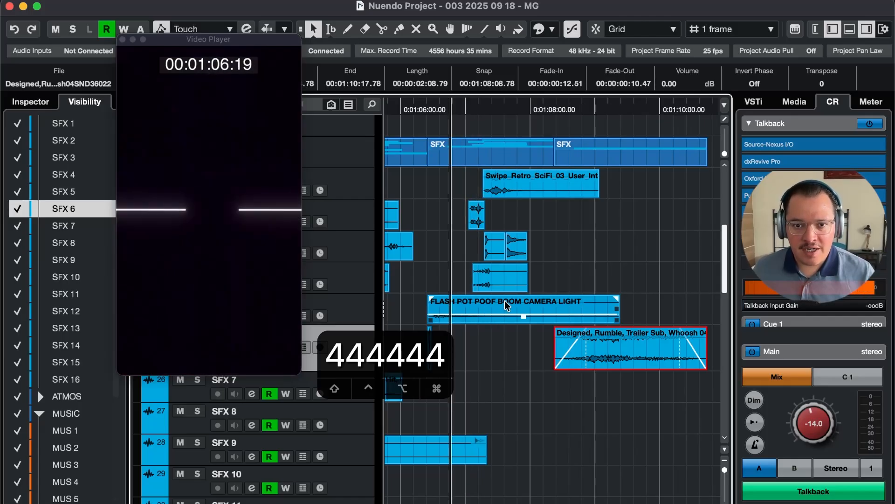
{"action": "key", "text": "4"}
{"action": "key", "text": "4"}
{"action": "key", "text": "4"}
{"action": "key", "text": "5"}
{"action": "key", "text": "5"}
{"action": "key", "text": "5"}
{"action": "key", "text": "5"}
{"action": "key", "text": "5"}
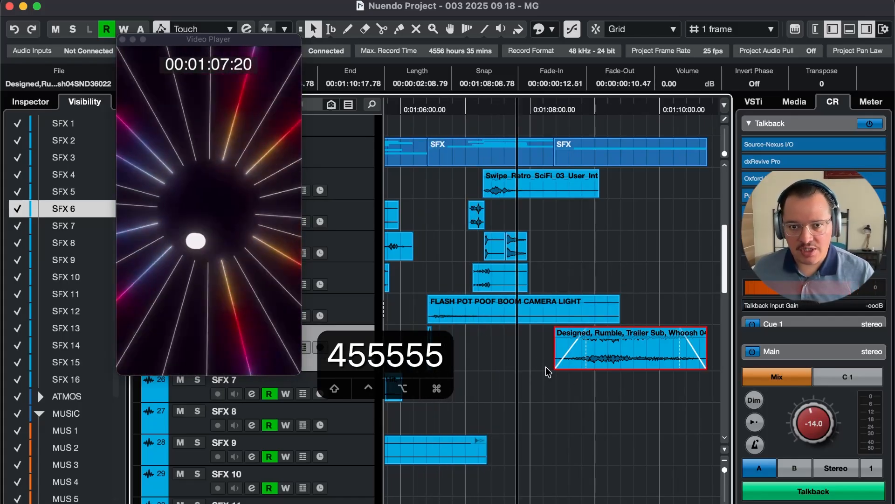
{"action": "key", "text": "4"}
{"action": "key", "text": "4"}
{"action": "key", "text": "4"}
{"action": "key", "text": "4"}
{"action": "key", "text": "4"}
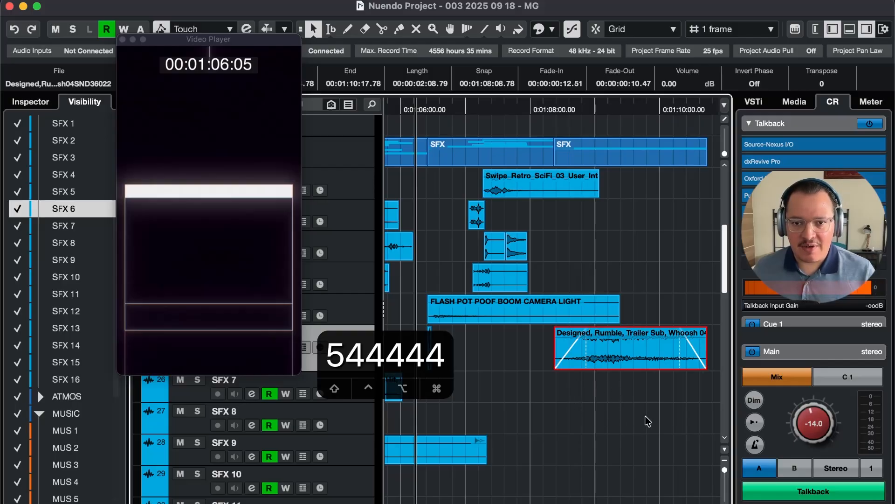
Play back the light-streak transition from 00:01:06:05 with talkback off, rewind into it and turn talkback on again
{"action": "left_click", "coordinate": [804, 494]}
{"action": "key", "text": "space"}
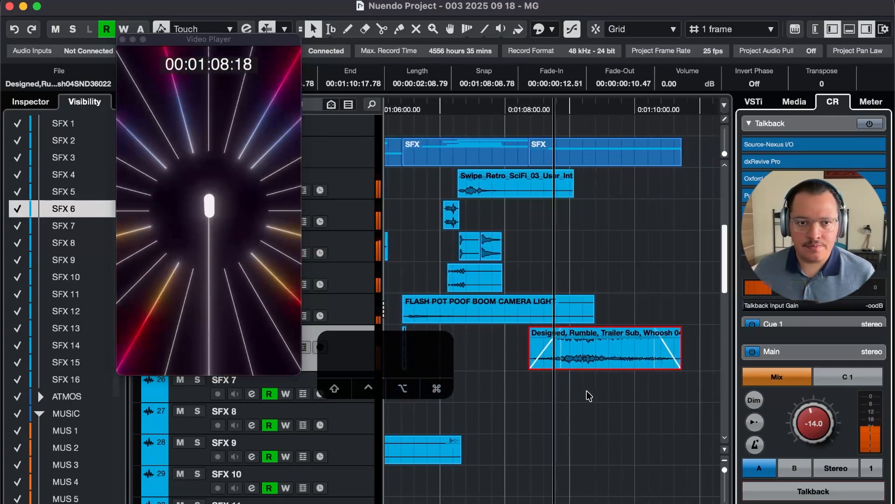
{"action": "key", "text": "r"}
{"action": "key", "text": "4"}
{"action": "key", "text": "4"}
{"action": "key", "text": "4"}
{"action": "key", "text": "4"}
{"action": "key", "text": "4"}
{"action": "key", "text": "4"}
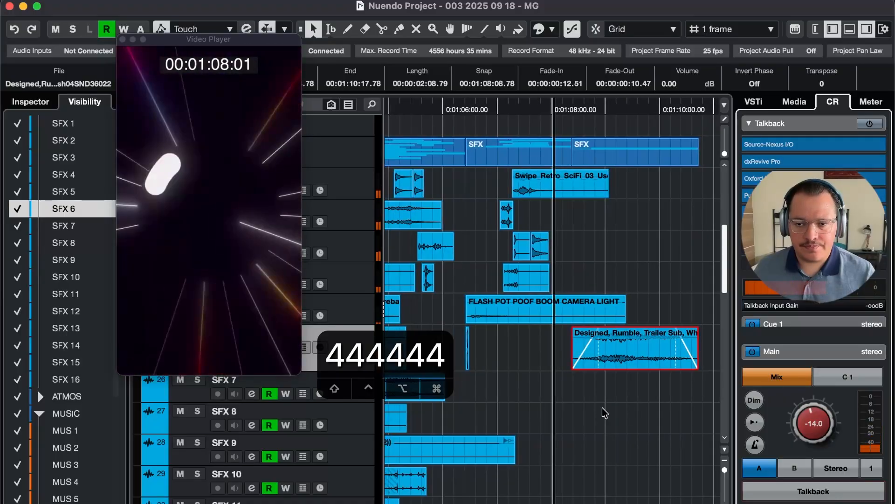
{"action": "left_click", "coordinate": [767, 493]}
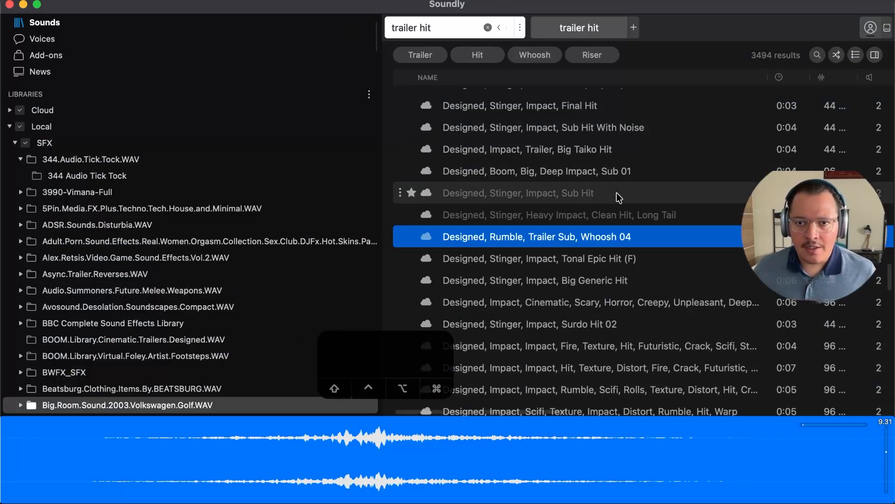
Switch to Soundly, search the library for "anime" and audition Designed, Misc, Anime, Power Up, Charge, Shing 02
{"action": "type", "text": "anime"}
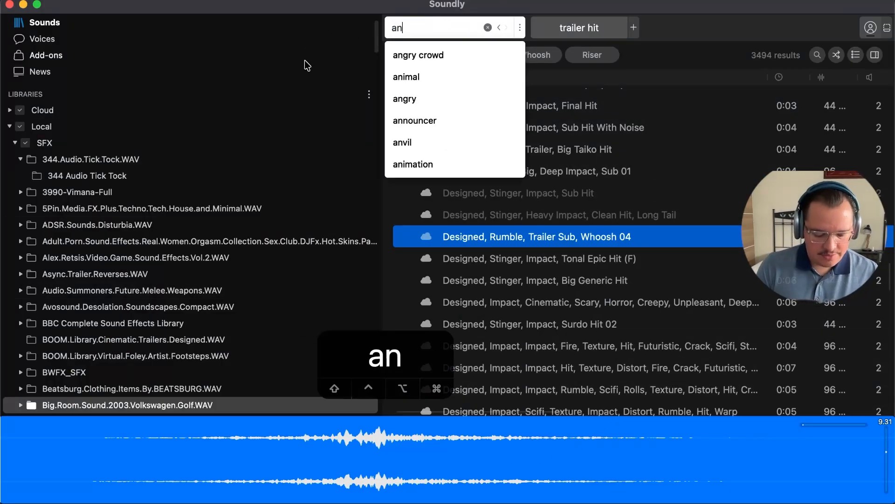
{"action": "key", "text": "Return"}
{"action": "left_click", "coordinate": [628, 236]}
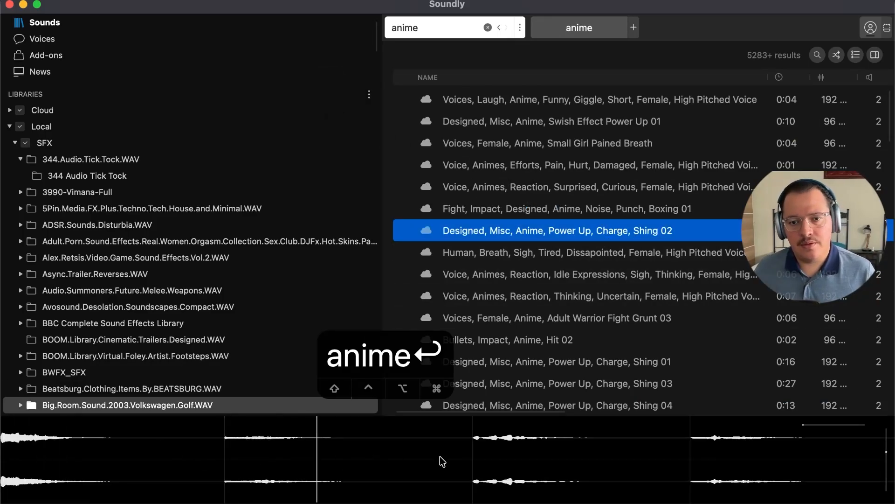
{"action": "key", "text": "space"}
Place a portion of the Power Up, Charge, Shing 02 sound on SFX 7 in Nuendo, starting at 00:01:07:15.16
{"action": "left_click_drag", "start_coordinate": [187, 459], "coordinate": [530, 386]}
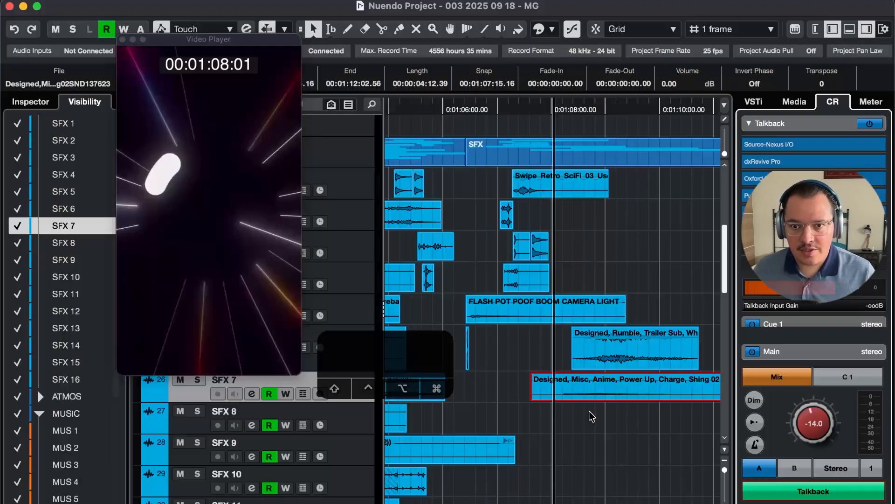
{"action": "key", "text": "4"}
{"action": "key", "text": "F5"}
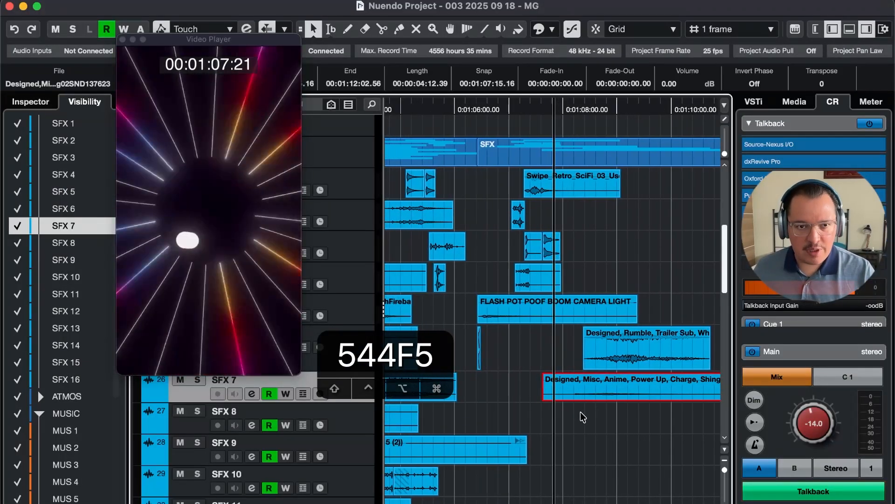
{"action": "key", "text": "F5"}
{"action": "key", "text": "F6"}
{"action": "key", "text": "F6"}
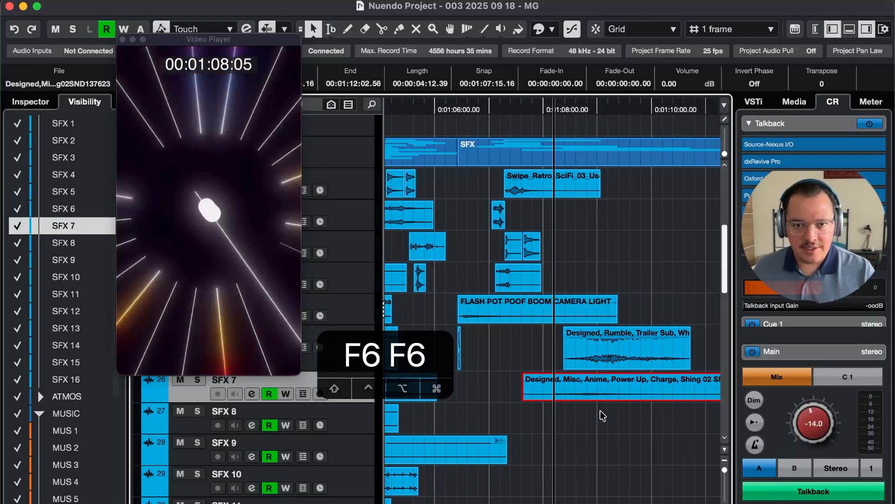
Enlarge the SFX 7 track and trim the end of the Anime Power Up clip to 00:01:10:19.49
{"action": "key", "text": "super+t"}
{"action": "key", "text": "super+t"}
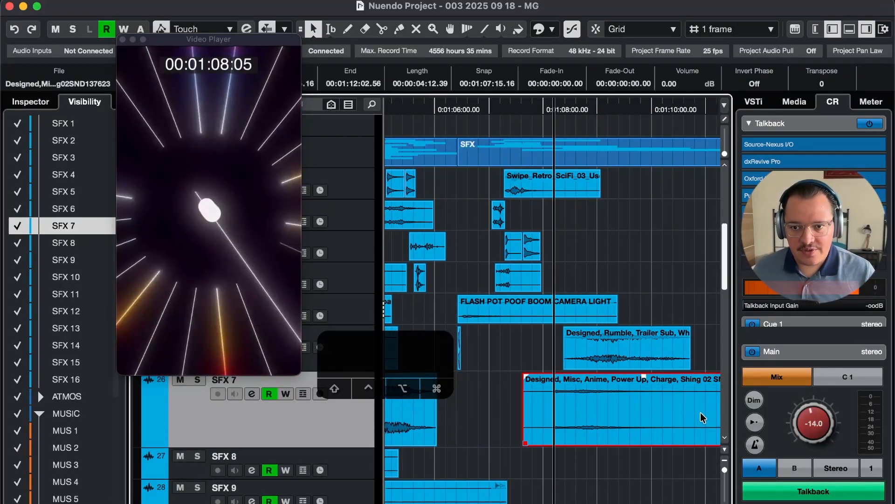
{"action": "key", "text": "3"}
{"action": "left_click", "coordinate": [692, 416]}
{"action": "key", "text": "s"}
{"action": "key", "text": "1"}
{"action": "left_click", "coordinate": [605, 425]}
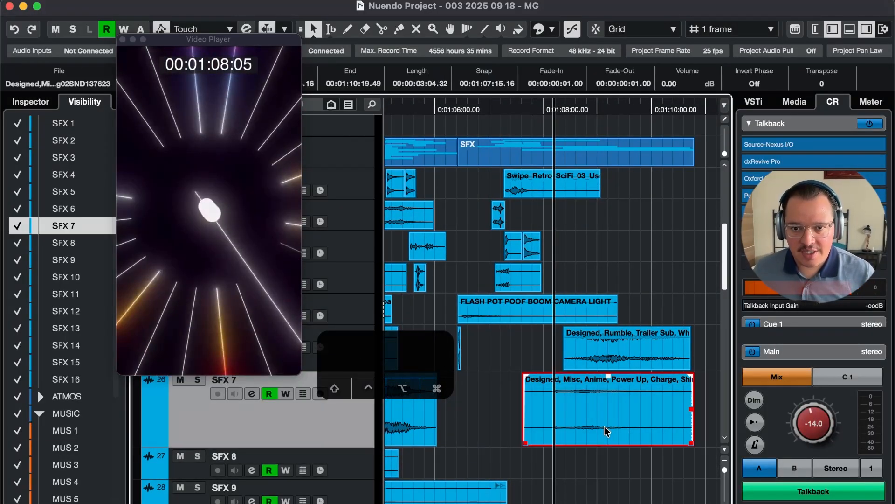
Play back the lead-in to the Anime Power Up clip on SFX 7 to check where it starts against the picture
{"action": "key", "text": "g"}
{"action": "left_click_drag", "start_coordinate": [612, 410], "coordinate": [592, 414]}
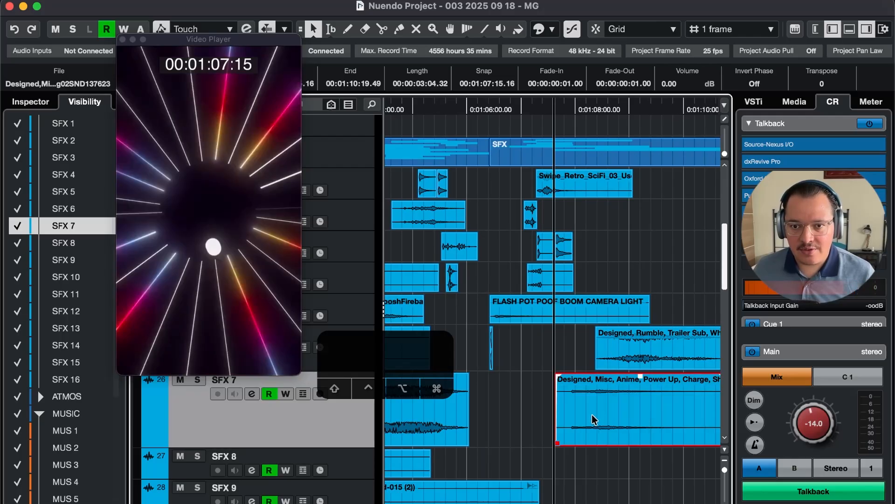
{"action": "key", "text": "t"}
{"action": "key", "text": "t"}
{"action": "key", "text": "t"}
{"action": "key", "text": "t"}
{"action": "key", "text": "4"}
{"action": "key", "text": "4"}
{"action": "key", "text": "4"}
{"action": "key", "text": "space"}
{"action": "key", "text": "r"}
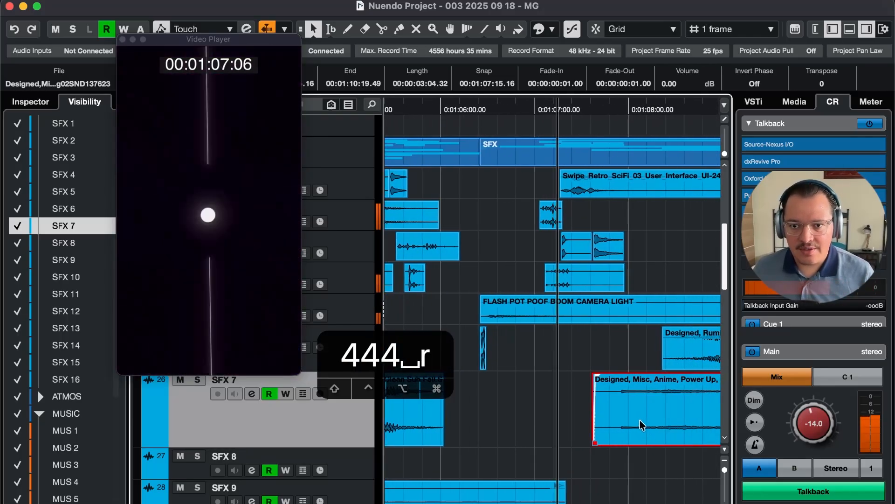
Shift the Anime Power Up clip on SFX 7 to 00:01:07:12.67 and replay the transition with it
{"action": "left_click_drag", "start_coordinate": [623, 420], "coordinate": [613, 420]}
{"action": "key", "text": "space"}
{"action": "key", "text": "space"}
{"action": "key", "text": "r"}
{"action": "key", "text": "space"}
{"action": "key", "text": "r"}
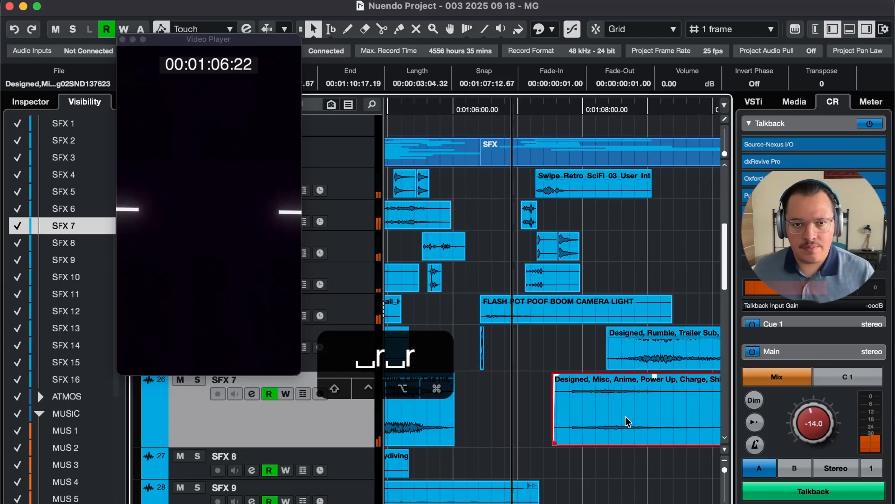
{"action": "key", "text": "space"}
{"action": "key", "text": "t"}
{"action": "key", "text": "t"}
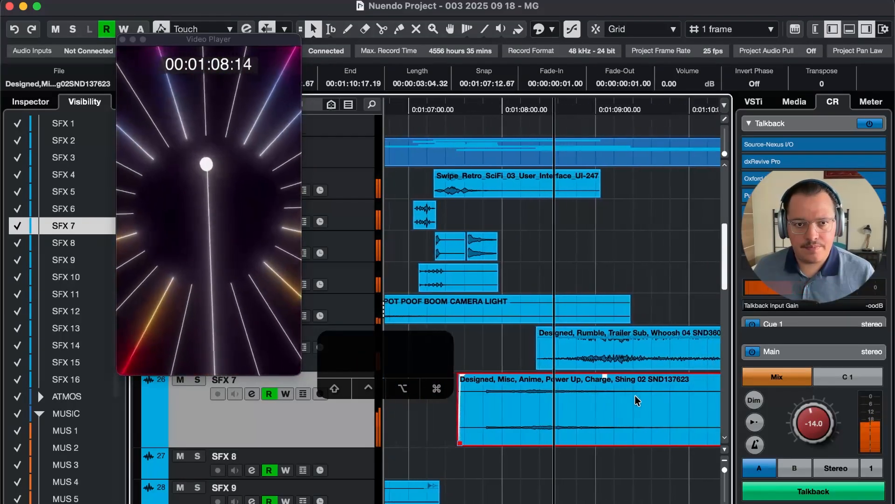
{"action": "key", "text": "r"}
{"action": "key", "text": "r"}
{"action": "key", "text": "space"}
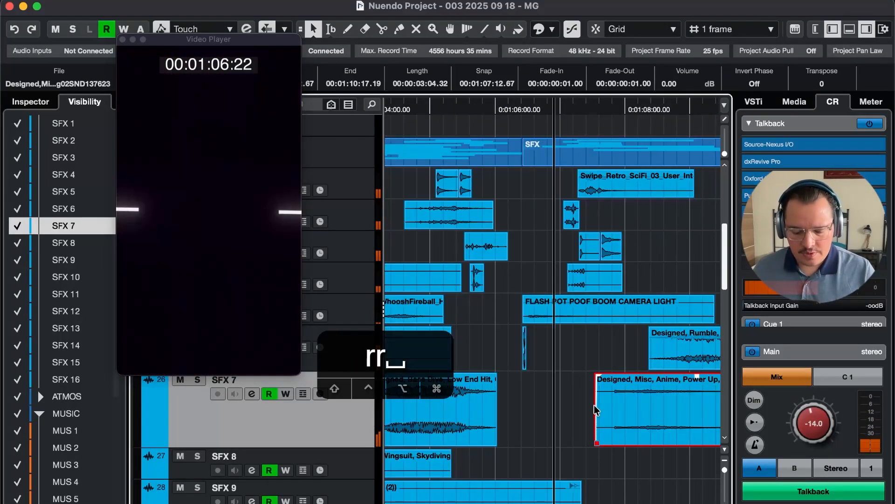
Scrub the picture repeatedly around 00:01:07:10 to 00:01:07:22 and back to 00:01:06:03 to examine the spinning light and streak motion
{"action": "key", "text": "5"}
{"action": "key", "text": "5"}
{"action": "key", "text": "5"}
{"action": "key", "text": "5"}
{"action": "key", "text": "5"}
{"action": "key", "text": "4"}
{"action": "key", "text": "4"}
{"action": "key", "text": "4"}
{"action": "key", "text": "4"}
{"action": "key", "text": "4"}
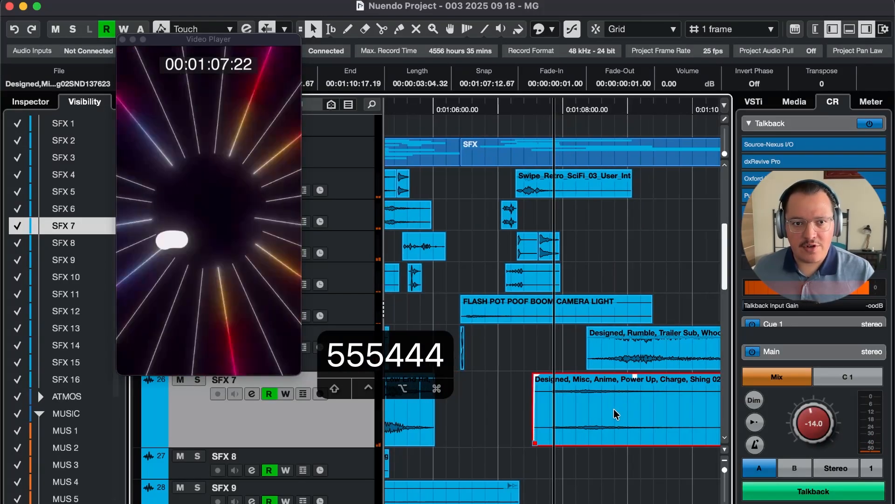
{"action": "key", "text": "5"}
{"action": "key", "text": "5"}
{"action": "key", "text": "5"}
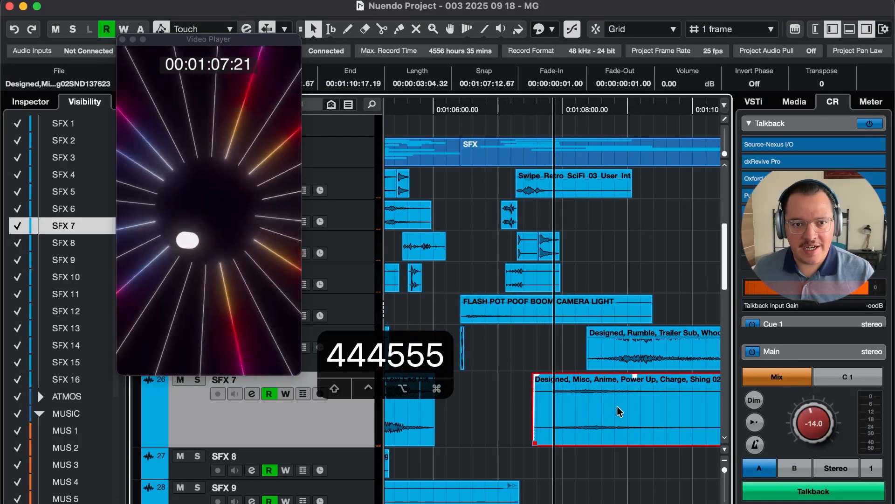
{"action": "key", "text": "5"}
{"action": "key", "text": "5"}
{"action": "key", "text": "4"}
{"action": "key", "text": "5"}
{"action": "key", "text": "5"}
{"action": "key", "text": "4"}
{"action": "key", "text": "4"}
{"action": "key", "text": "4"}
{"action": "key", "text": "4"}
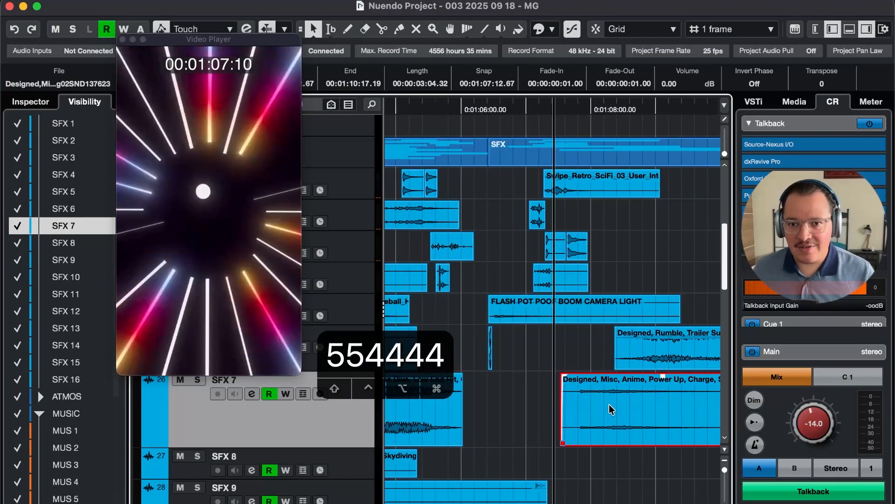
{"action": "key", "text": "4"}
{"action": "key", "text": "4"}
{"action": "key", "text": "4"}
{"action": "key", "text": "r"}
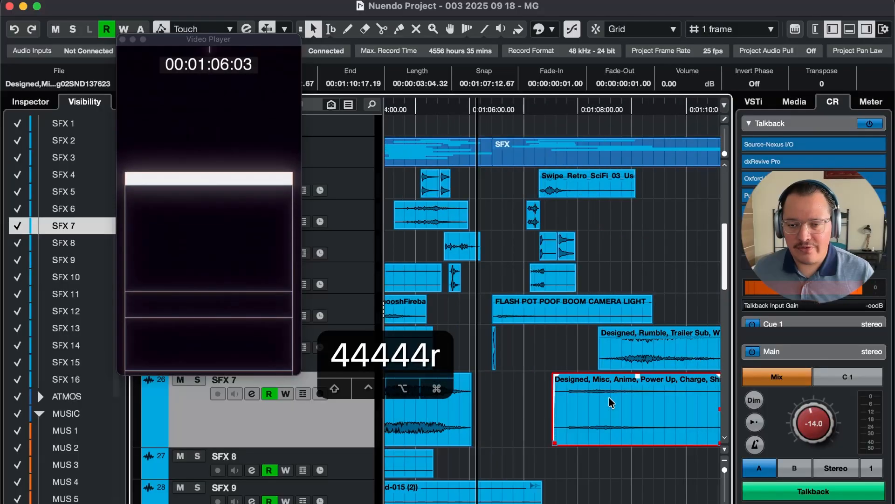
{"action": "key", "text": "r"}
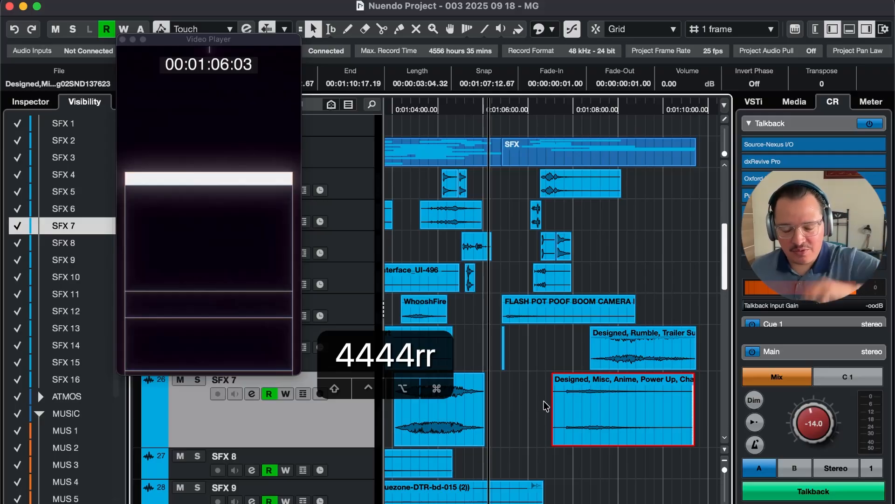
Select the light-streak transition clips across the SFX tracks, enlarge their tracks and clear the selection
{"action": "left_click_drag", "start_coordinate": [529, 403], "coordinate": [504, 281]}
{"action": "key", "text": "g"}
{"action": "key", "text": "shift+g"}
{"action": "key", "text": "t"}
{"action": "key", "text": "t"}
{"action": "key", "text": "super+t"}
{"action": "key", "text": "super+t"}
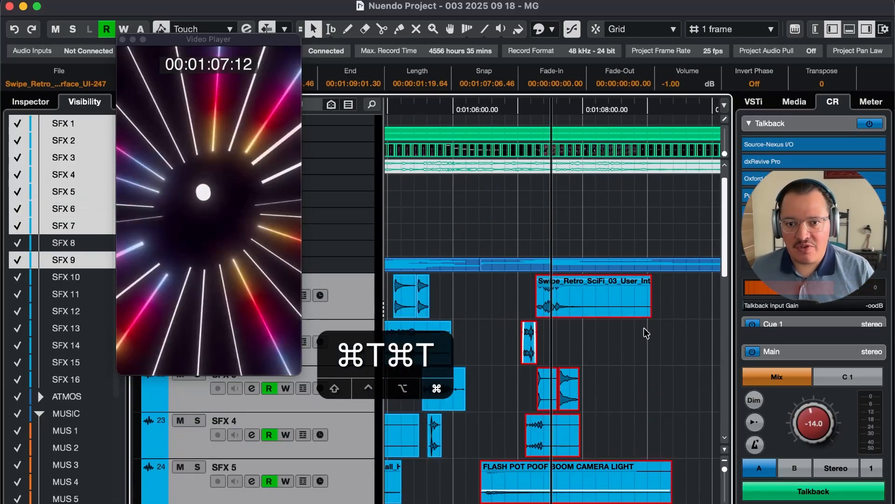
{"action": "left_click", "coordinate": [661, 360]}
{"action": "scroll", "coordinate": [665, 364], "scroll_direction": "down", "scroll_amount": 8}
Play back the light-streak transition through the Anthem logo to check how the layered effects sit together
{"action": "key", "text": "4"}
{"action": "key", "text": "4"}
{"action": "key", "text": "4"}
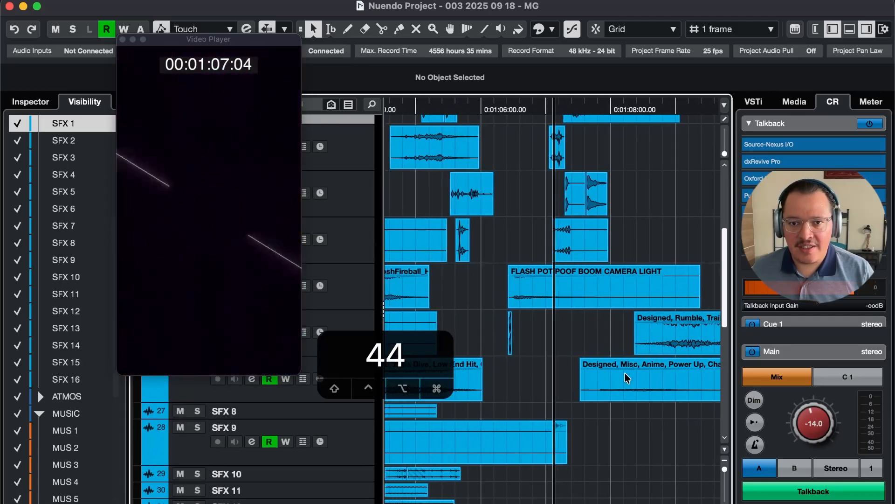
{"action": "key", "text": "r"}
{"action": "key", "text": "space"}
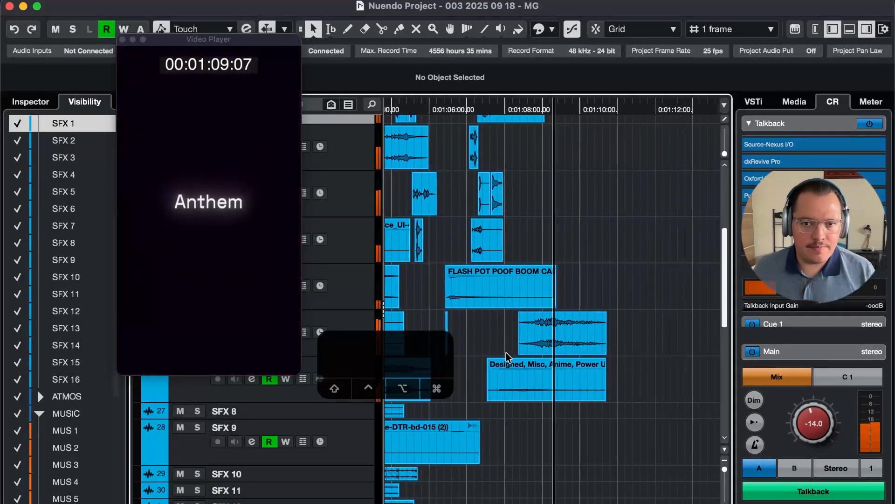
{"action": "scroll", "coordinate": [587, 385], "scroll_direction": "left", "scroll_amount": 3}
{"action": "scroll", "coordinate": [600, 388], "scroll_direction": "up", "scroll_amount": 1}
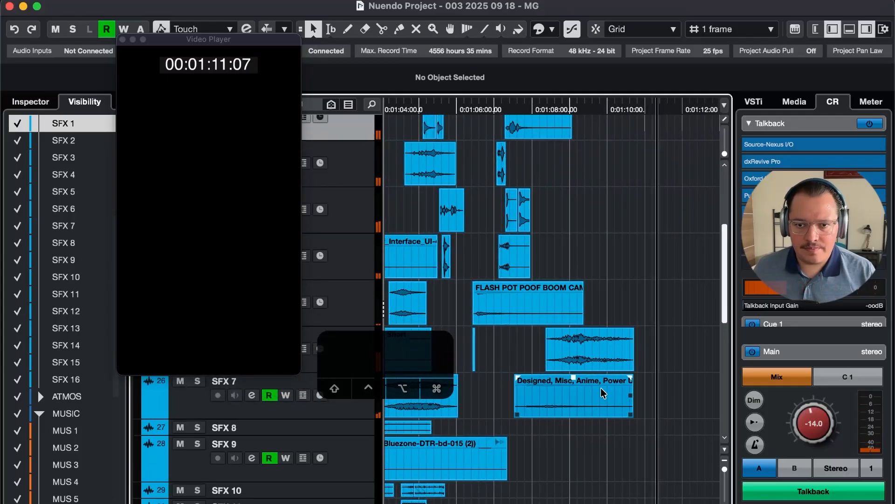
{"action": "key", "text": "r"}
{"action": "key", "text": "space"}
Reduce the SFX track heights and step through the picture around 00:01:07:03, where the streaks start
{"action": "key", "text": "r"}
{"action": "key", "text": "t"}
{"action": "key", "text": "t"}
{"action": "key", "text": "t"}
{"action": "key", "text": "t"}
{"action": "key", "text": "5"}
{"action": "key", "text": "5"}
{"action": "key", "text": "5"}
{"action": "key", "text": "shift+g"}
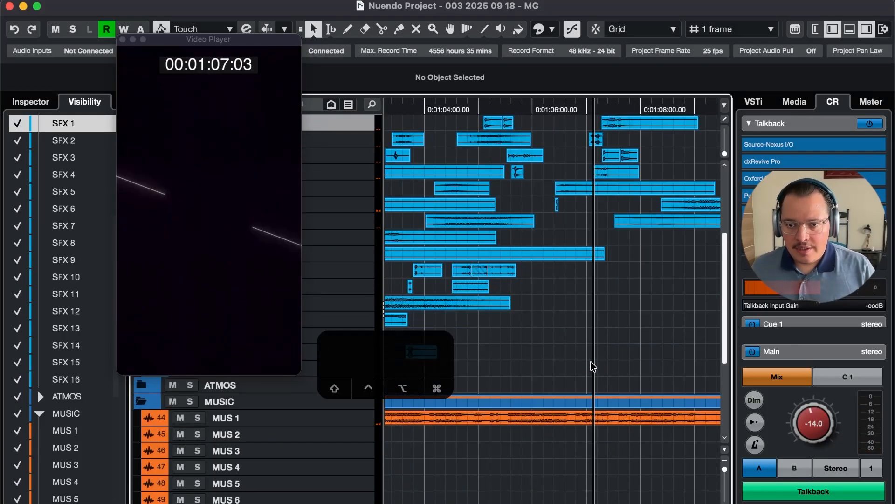
{"action": "key", "text": "5"}
{"action": "key", "text": "5"}
{"action": "scroll", "coordinate": [614, 343], "scroll_direction": "up", "scroll_amount": 5}
Switch to Soundly and audition the anime results, including Power Up, Charge, Shing 01, 03 and 05 and Swish Effect Power Up 02
{"action": "key", "text": "super+Tab"}
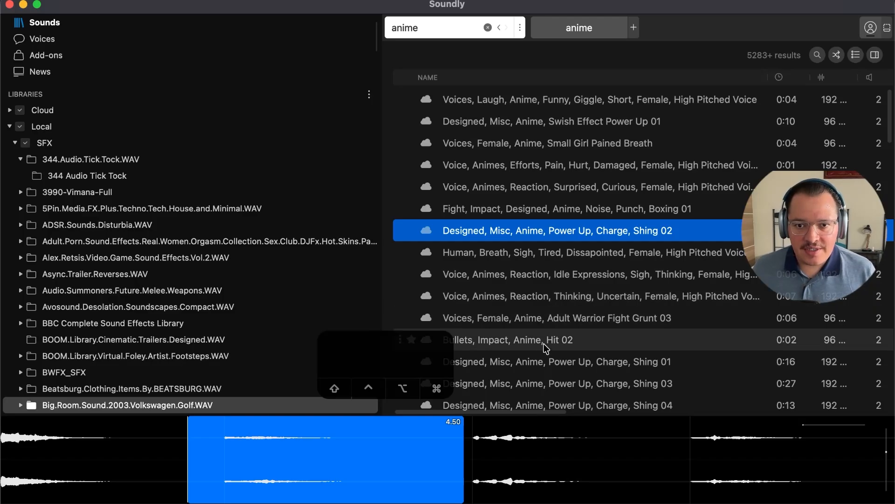
{"action": "left_click", "coordinate": [573, 323]}
{"action": "scroll", "coordinate": [586, 310], "scroll_direction": "down", "scroll_amount": 5}
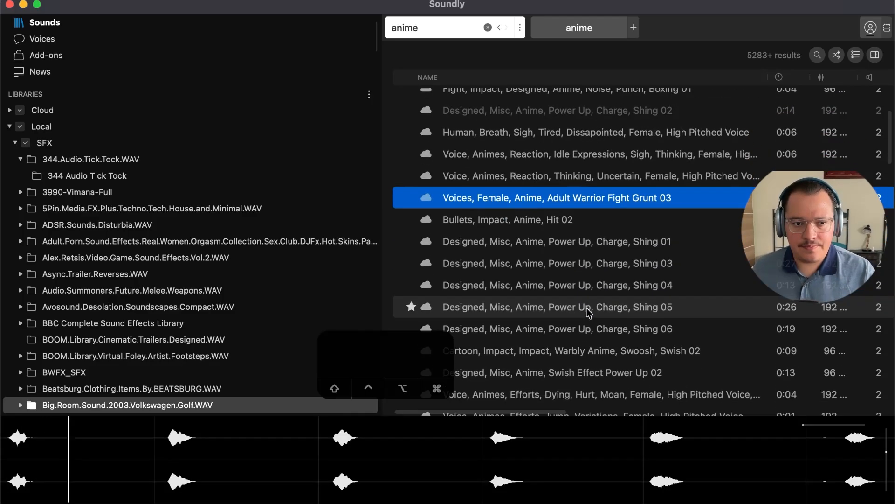
{"action": "left_click", "coordinate": [592, 200]}
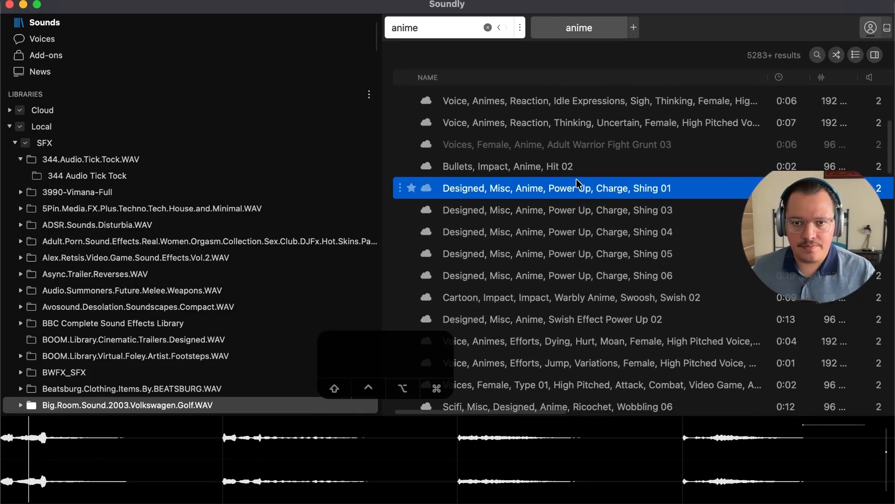
{"action": "left_click", "coordinate": [590, 219]}
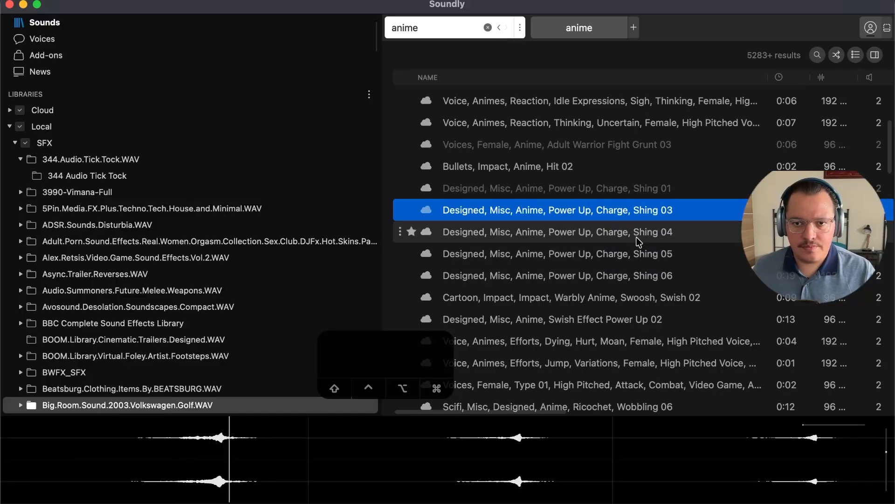
{"action": "left_click", "coordinate": [629, 256]}
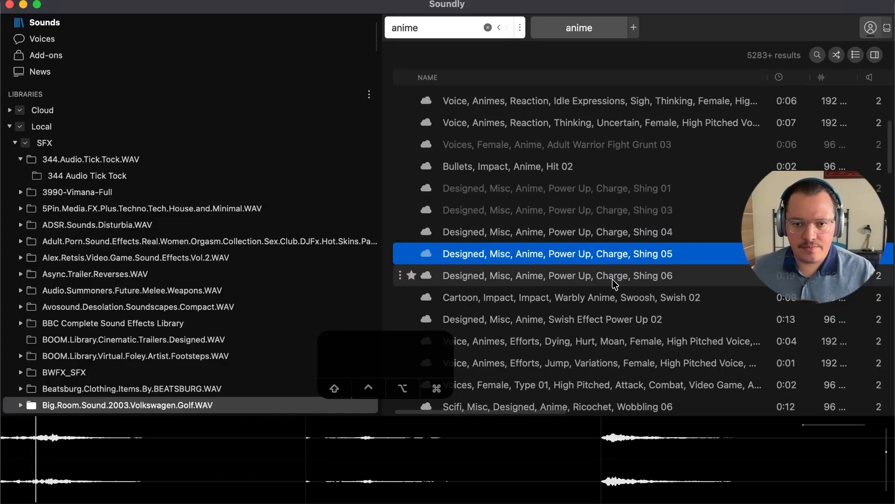
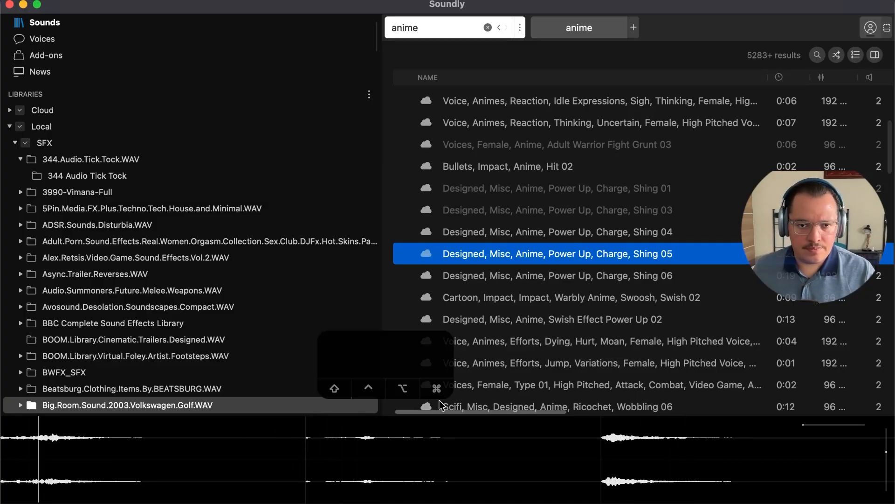
{"action": "scroll", "coordinate": [579, 254], "scroll_direction": "down", "scroll_amount": 3}
{"action": "left_click", "coordinate": [596, 244]}
{"action": "scroll", "coordinate": [526, 300], "scroll_direction": "down", "scroll_amount": 3}
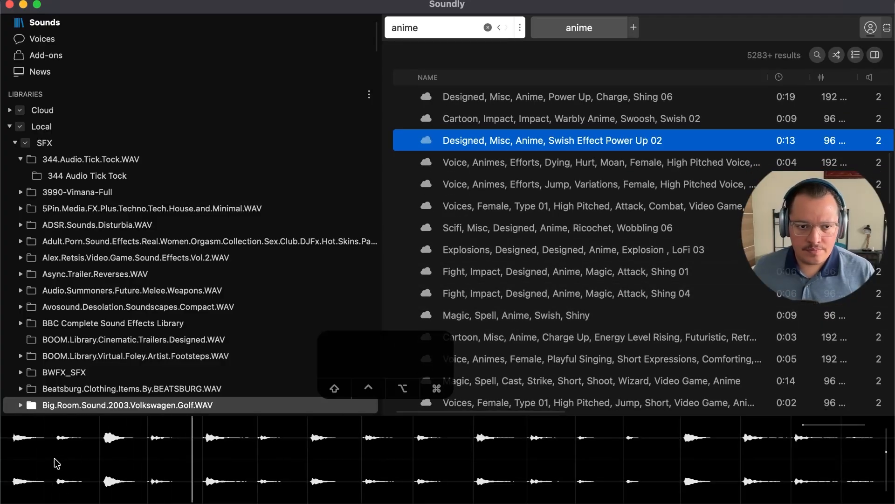
Place a 0.73-second portion of Designed, Misc, Anime, Swish Effect Power Up 02 on the SFX 8 track in Nuendo
{"action": "left_click", "coordinate": [140, 464]}
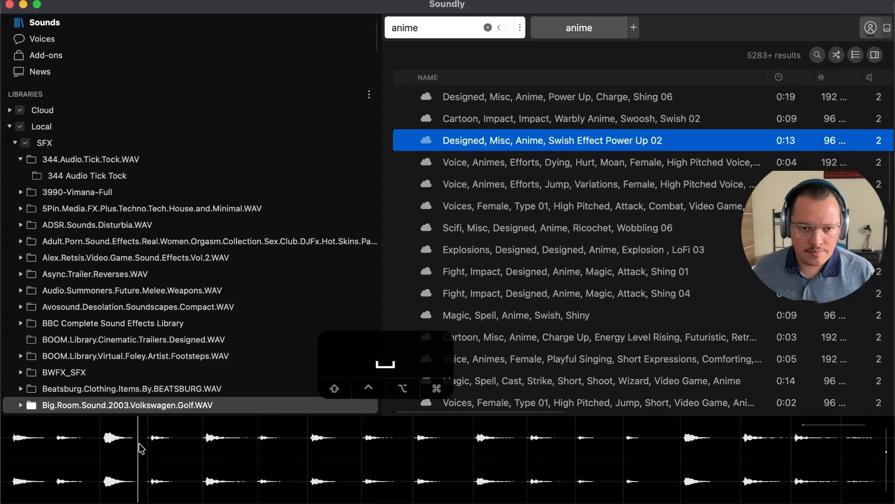
{"action": "left_click_drag", "start_coordinate": [140, 449], "coordinate": [194, 457]}
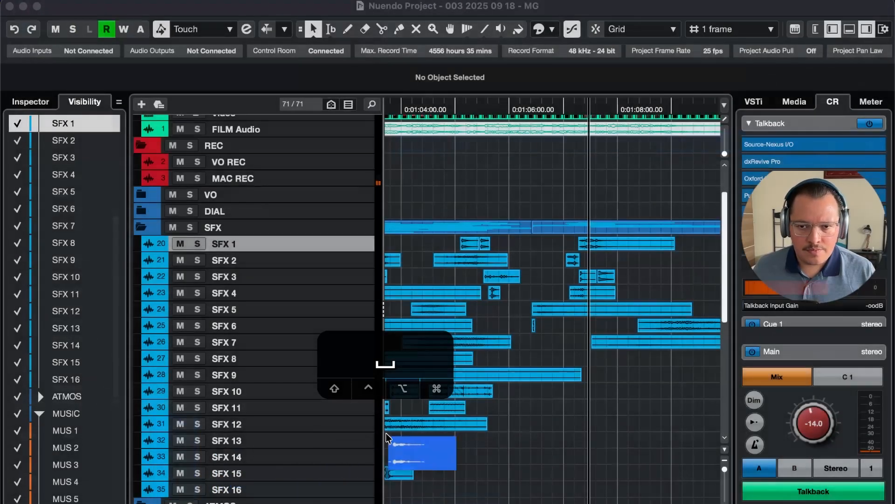
{"action": "left_click_drag", "start_coordinate": [400, 436], "coordinate": [603, 368]}
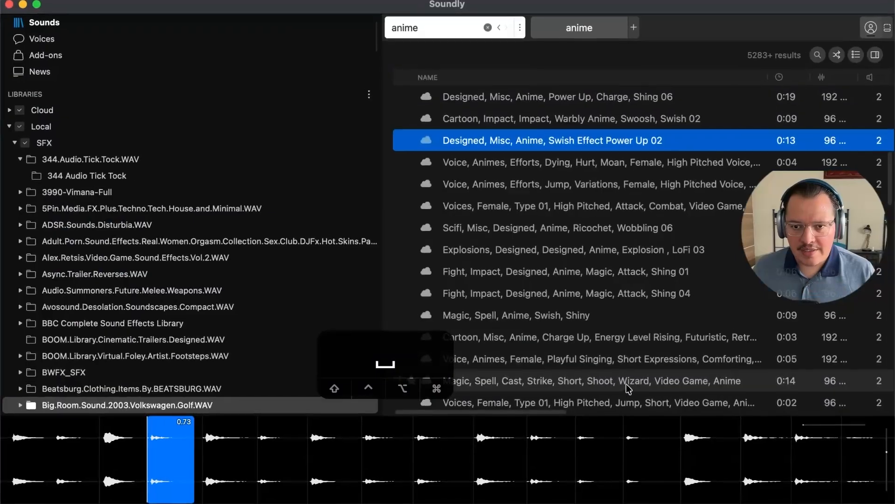
{"action": "key", "text": "super+Tab"}
{"action": "left_click_drag", "start_coordinate": [621, 389], "coordinate": [630, 346]}
Enlarge the SFX 8 track and get a close view of the new swish clip against the spinning light
{"action": "key", "text": "super+t"}
{"action": "key", "text": "super+t"}
{"action": "left_click", "coordinate": [566, 373]}
{"action": "key", "text": "t"}
{"action": "key", "text": "t"}
{"action": "key", "text": "t"}
{"action": "key", "text": "t"}
{"action": "key", "text": "t"}
{"action": "key", "text": "t"}
Move the swish clip on SFX 8 to 00:01:07:11.68 and raise its volume to 5 dB during playback
{"action": "left_click", "coordinate": [636, 416]}
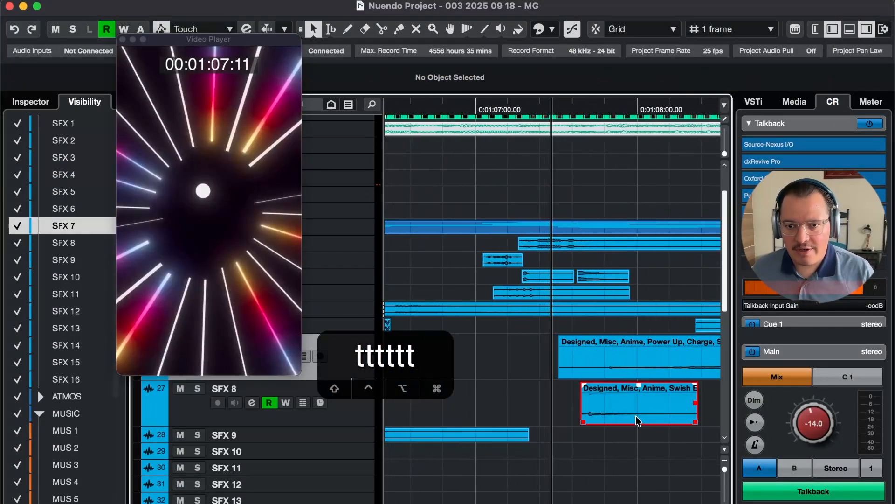
{"action": "key", "text": "4"}
{"action": "key", "text": "4"}
{"action": "key", "text": "4"}
{"action": "key", "text": "space"}
{"action": "key", "text": "r"}
{"action": "key", "text": "r"}
{"action": "key", "text": "equal"}
{"action": "key", "text": "equal"}
{"action": "key", "text": "equal"}
{"action": "key", "text": "equal"}
{"action": "key", "text": "equal"}
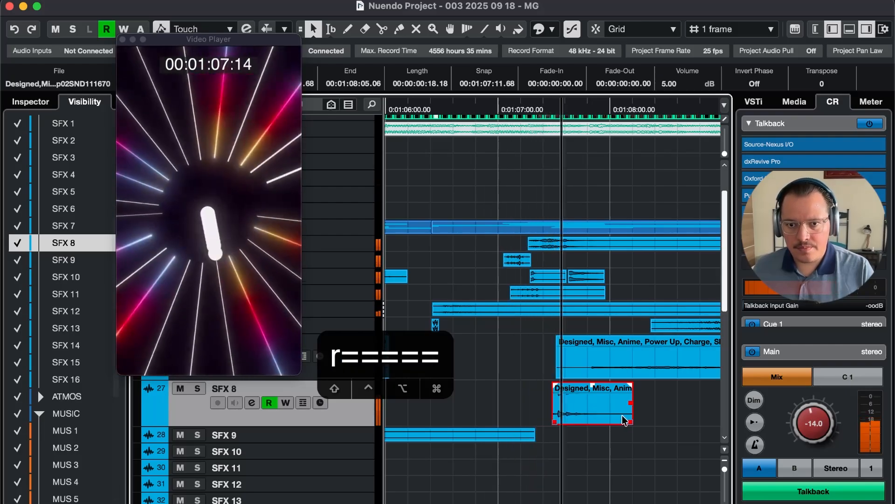
Step the picture around 00:01:07:10, shift the SFX 8 swish clip to 00:01:07:09.49 and replay the transition
{"action": "key", "text": "space"}
{"action": "key", "text": "g"}
{"action": "key", "text": "4"}
{"action": "key", "text": "4"}
{"action": "key", "text": "5"}
{"action": "key", "text": "5"}
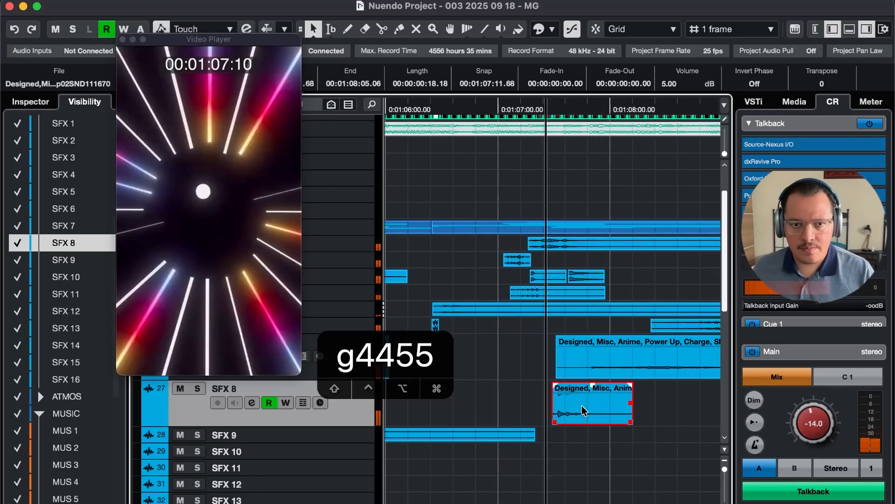
{"action": "key", "text": "4"}
{"action": "key", "text": "4"}
{"action": "key", "text": "4"}
{"action": "key", "text": "4"}
{"action": "key", "text": "space"}
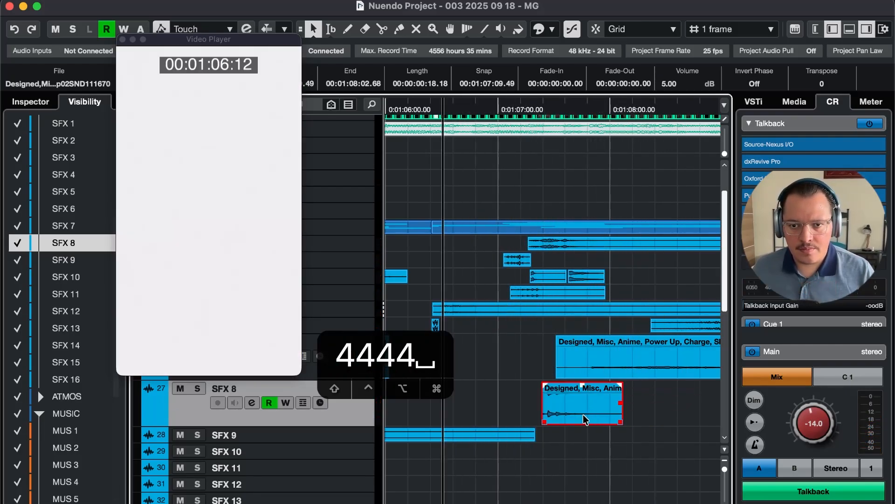
Shift the swish clip on SFX 8 earlier to 00:01:07:06.51 and replay the transition through the Anthem logo
{"action": "key", "text": "r"}
{"action": "left_click_drag", "start_coordinate": [594, 410], "coordinate": [580, 415]}
{"action": "key", "text": "space"}
{"action": "key", "text": "space"}
{"action": "key", "text": "space"}
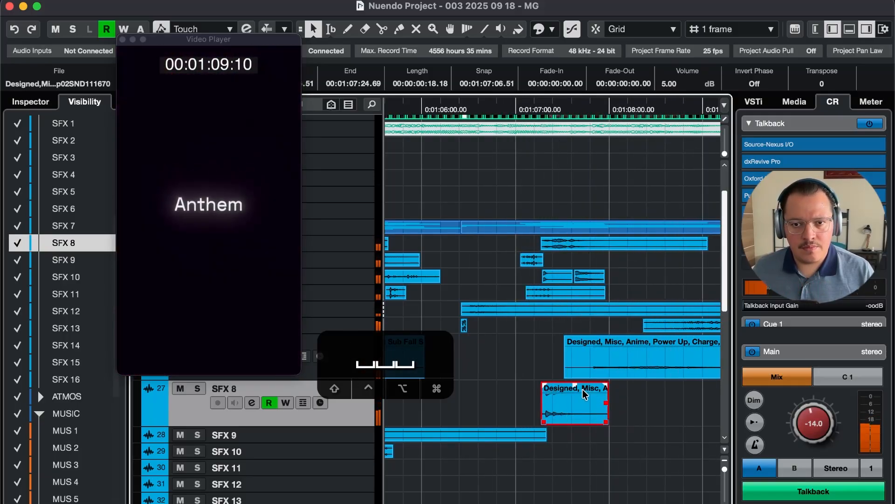
Increase the height of the SFX tracks and stop playback
{"action": "key", "text": "shift+r"}
{"action": "key", "text": "shift+t"}
{"action": "key", "text": "space"}
Switch to Soundly and audition more anime sounds, including Power Up, Charge, Shing 06, Punch, Boxing 01 and the surprised female voice reaction
{"action": "key", "text": "super+Tab"}
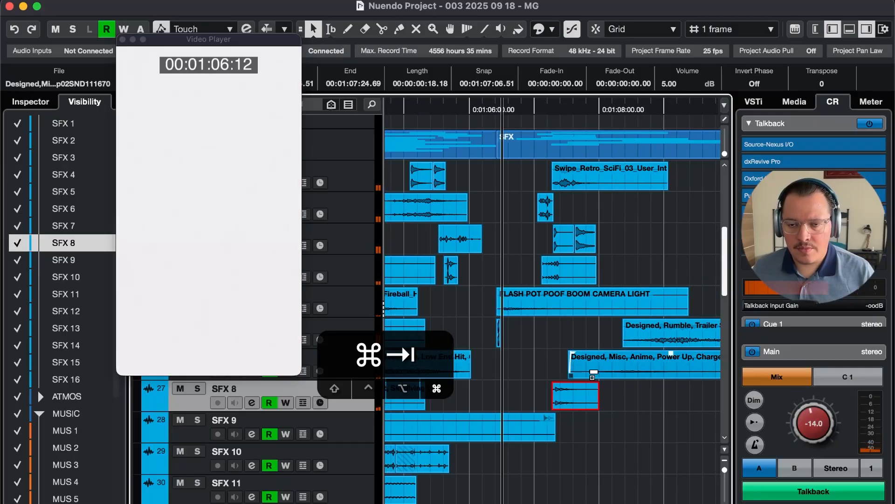
{"action": "scroll", "coordinate": [573, 245], "scroll_direction": "up", "scroll_amount": 4}
{"action": "left_click", "coordinate": [600, 192]}
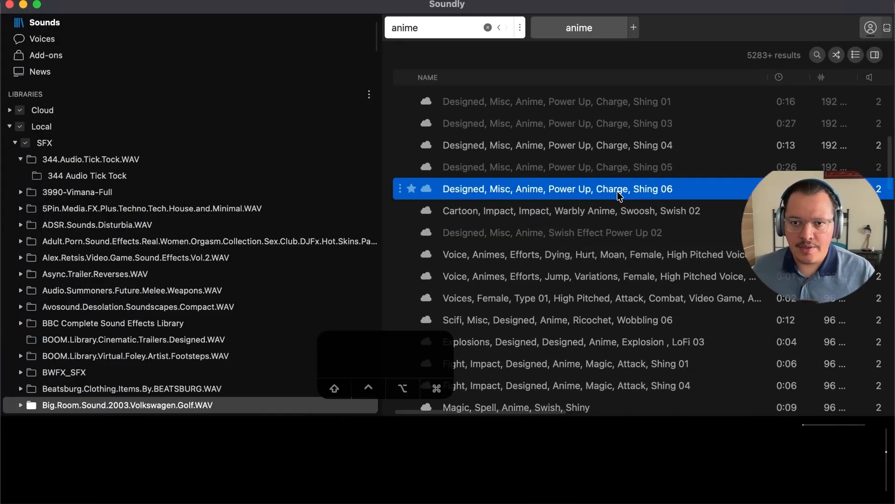
{"action": "scroll", "coordinate": [601, 196], "scroll_direction": "up", "scroll_amount": 6}
{"action": "left_click", "coordinate": [605, 200]}
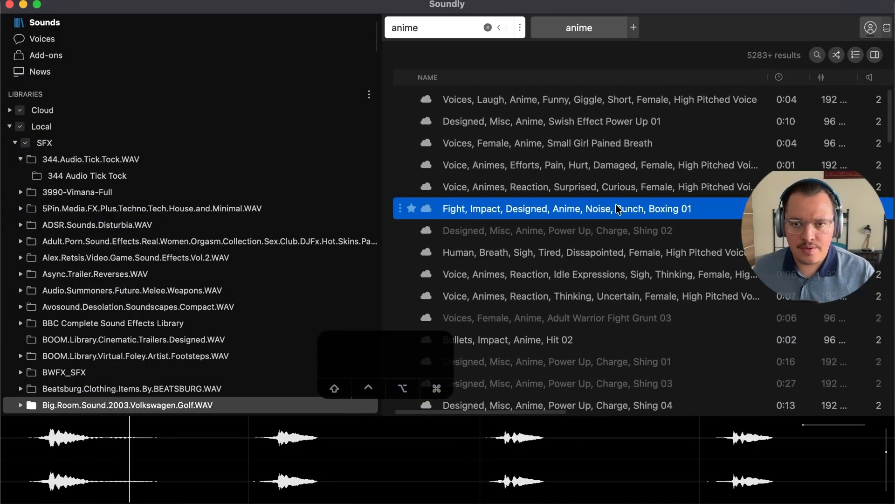
{"action": "left_click", "coordinate": [614, 188]}
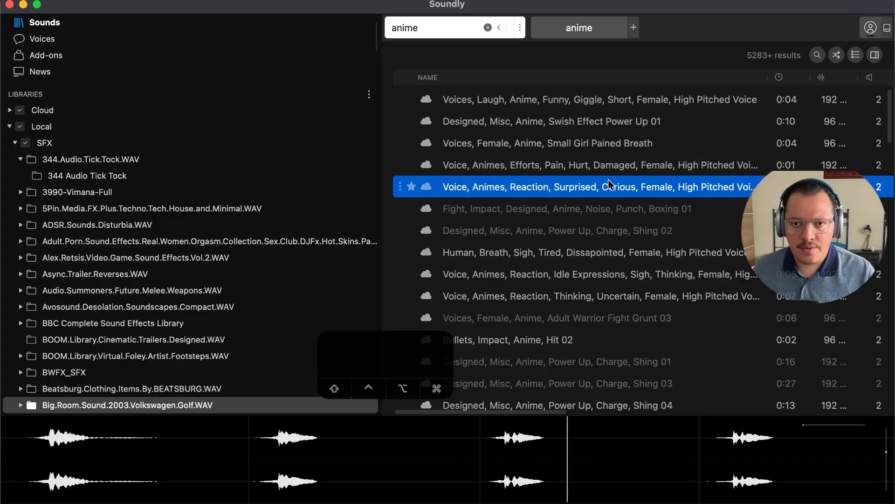
{"action": "left_click", "coordinate": [616, 172]}
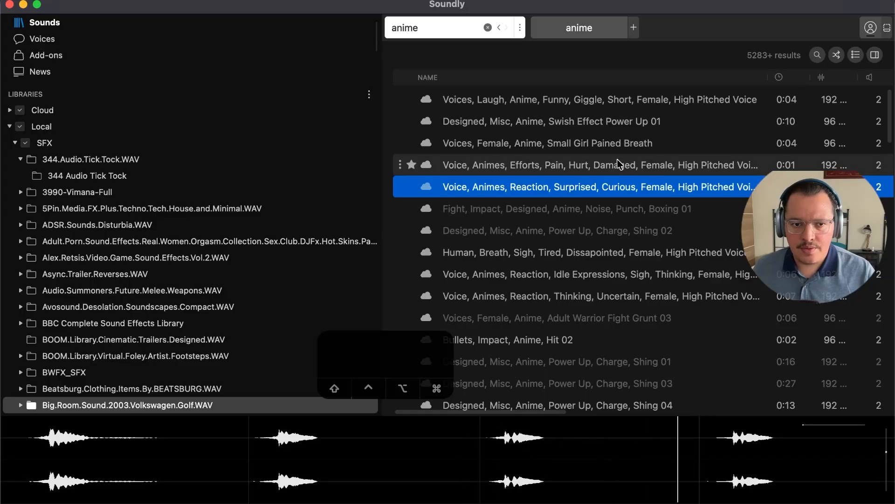
{"action": "left_click", "coordinate": [606, 195]}
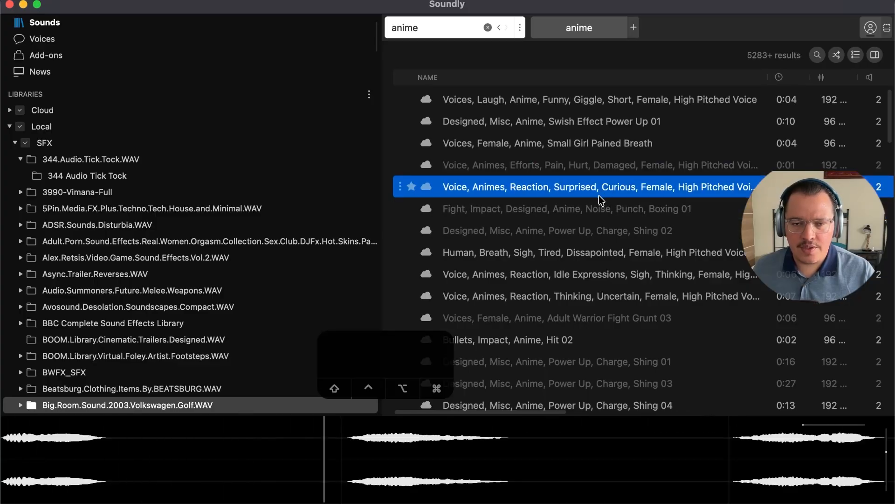
Place the opening 0.41 seconds of the surprised female anime voice reaction on SFX 9 in Nuendo at 00:01:07:19.16
{"action": "left_click_drag", "start_coordinate": [176, 468], "coordinate": [1, 465]}
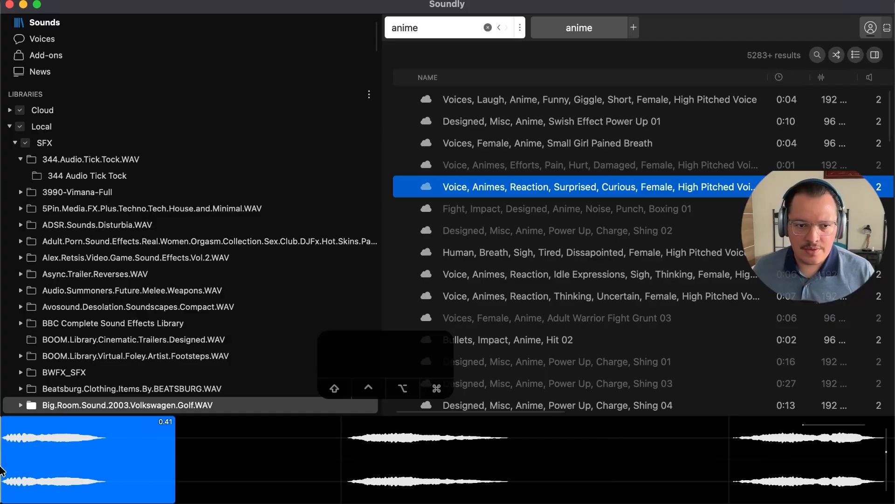
{"action": "left_click_drag", "start_coordinate": [70, 463], "coordinate": [600, 429]}
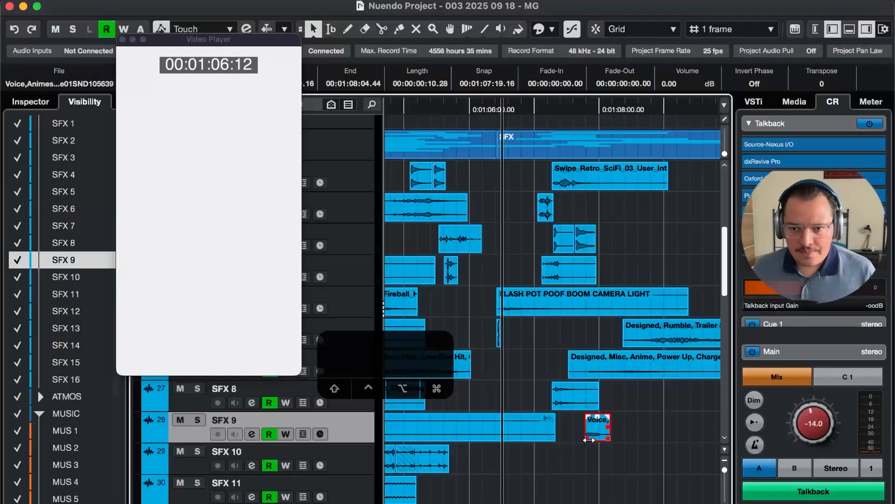
{"action": "key", "text": "t"}
{"action": "key", "text": "t"}
{"action": "key", "text": "t"}
{"action": "key", "text": "t"}
Step the picture back and forth between about 00:01:07:05 and 00:01:07:11 and beyond to compare the light motion with the voice clip
{"action": "key", "text": "g"}
{"action": "key", "text": "4"}
{"action": "key", "text": "4"}
{"action": "key", "text": "5"}
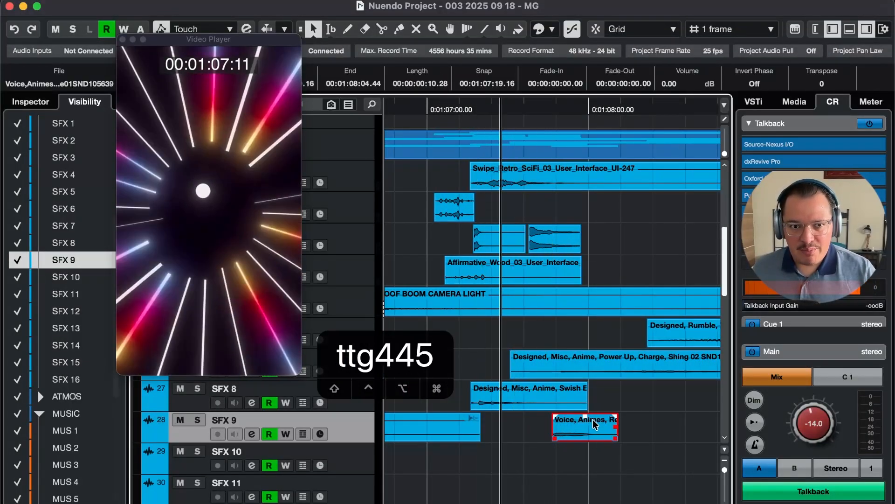
{"action": "key", "text": "5"}
{"action": "key", "text": "5"}
{"action": "key", "text": "5"}
{"action": "key", "text": "5"}
{"action": "key", "text": "4"}
{"action": "key", "text": "4"}
{"action": "key", "text": "4"}
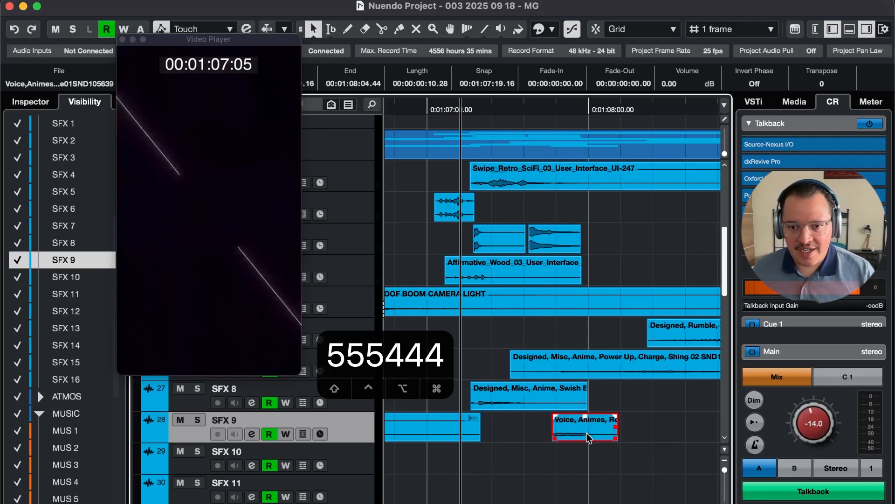
Move the voice clip on SFX 9 to 00:01:07:16.65 and replay the transition with it
{"action": "left_click_drag", "start_coordinate": [587, 434], "coordinate": [567, 438]}
{"action": "key", "text": "4"}
{"action": "key", "text": "4"}
{"action": "key", "text": "r"}
{"action": "key", "text": "space"}
{"action": "key", "text": "r"}
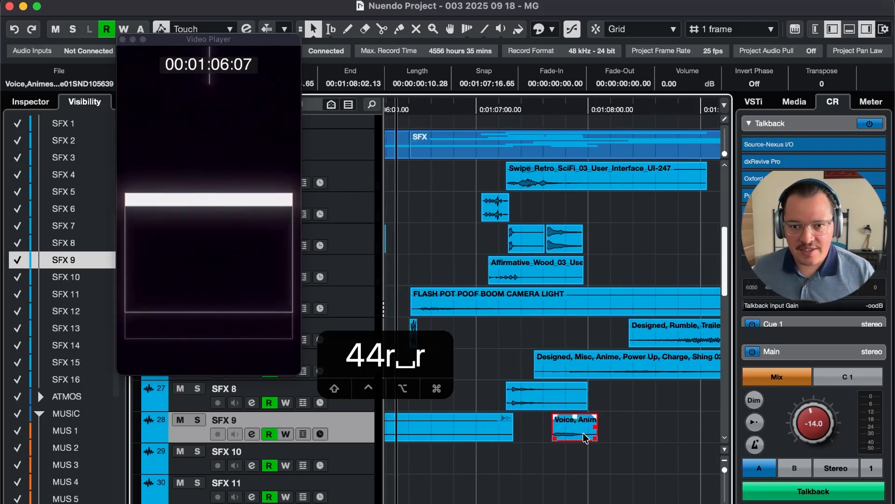
{"action": "key", "text": "r"}
{"action": "key", "text": "t"}
{"action": "key", "text": "ctrl+a"}
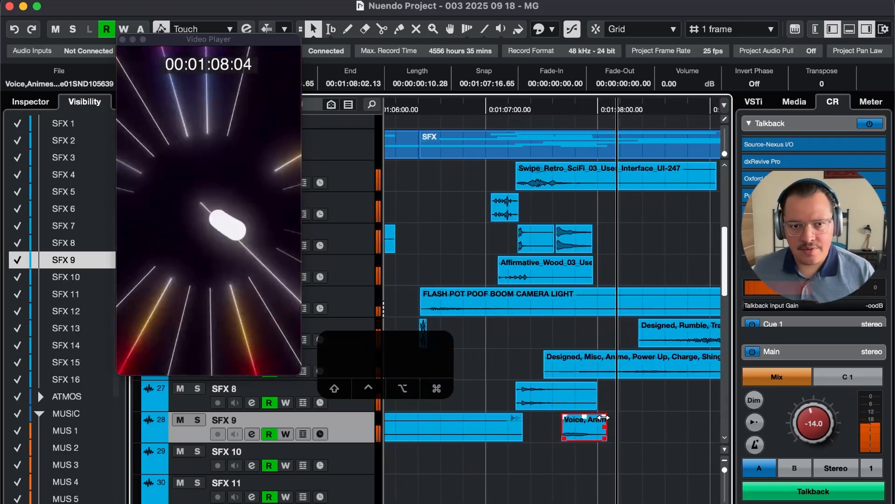
{"action": "key", "text": "space"}
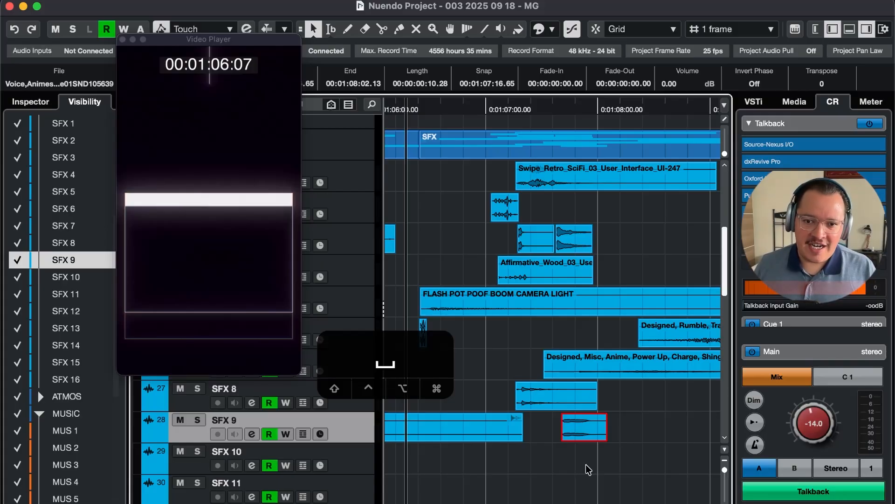
Enlarge the SFX 9 track and put the playhead at the start of the voice clip in a close view
{"action": "left_click", "coordinate": [593, 451]}
{"action": "left_click", "coordinate": [592, 434]}
{"action": "key", "text": "super+t"}
{"action": "key", "text": "super+t"}
{"action": "key", "text": "super+t"}
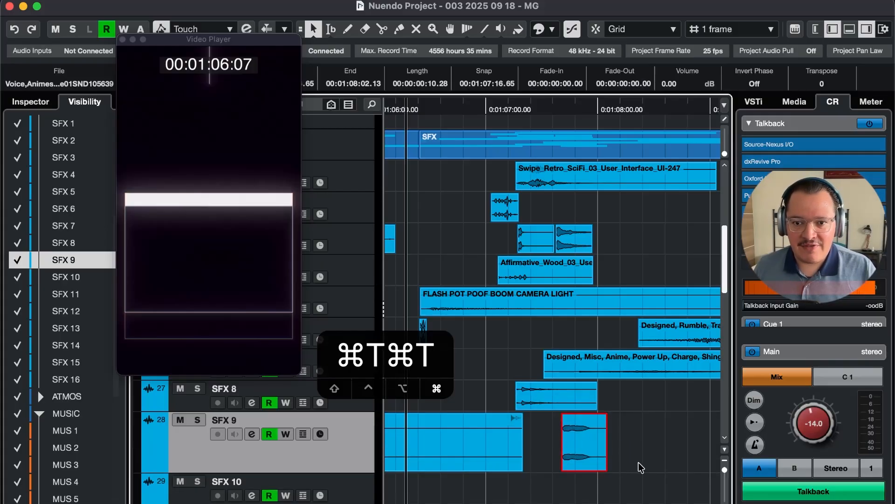
{"action": "key", "text": "g"}
{"action": "key", "text": "t"}
{"action": "key", "text": "t"}
{"action": "key", "text": "t"}
{"action": "key", "text": "t"}
{"action": "key", "text": "t"}
{"action": "key", "text": "t"}
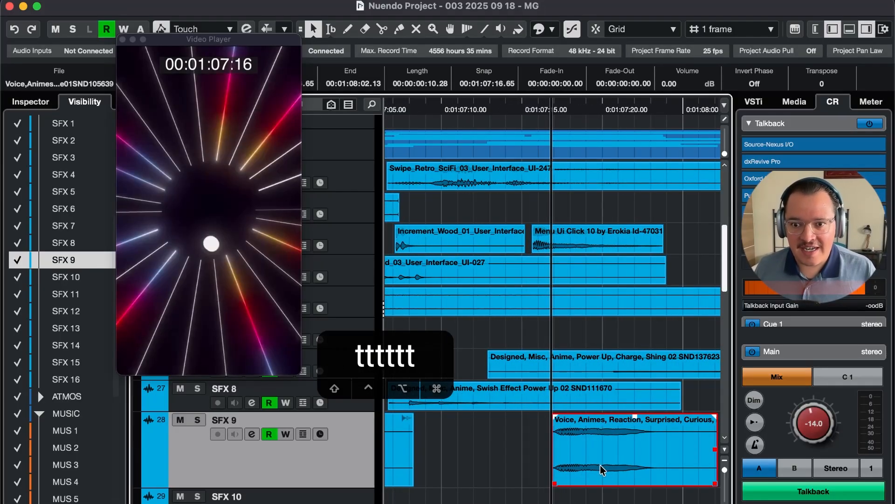
{"action": "key", "text": "r"}
{"action": "key", "text": "r"}
{"action": "key", "text": "r"}
{"action": "key", "text": "r"}
{"action": "key", "text": "r"}
{"action": "key", "text": "r"}
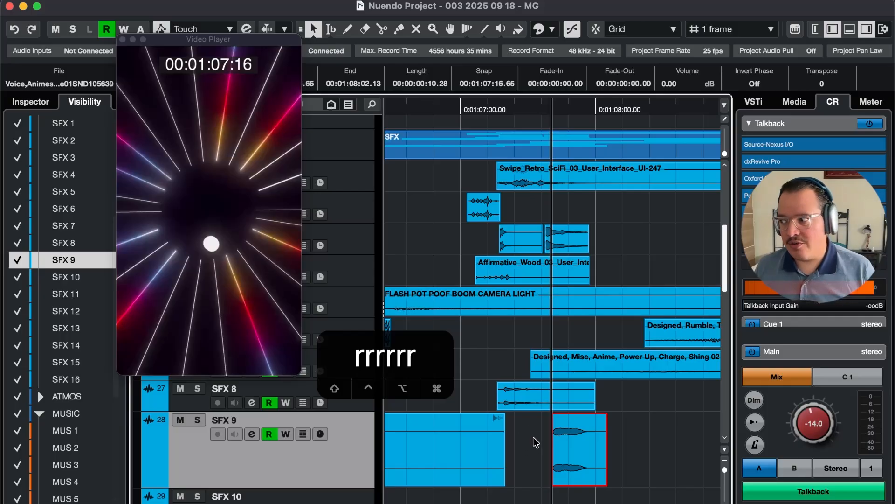
{"action": "left_click", "coordinate": [805, 494]}
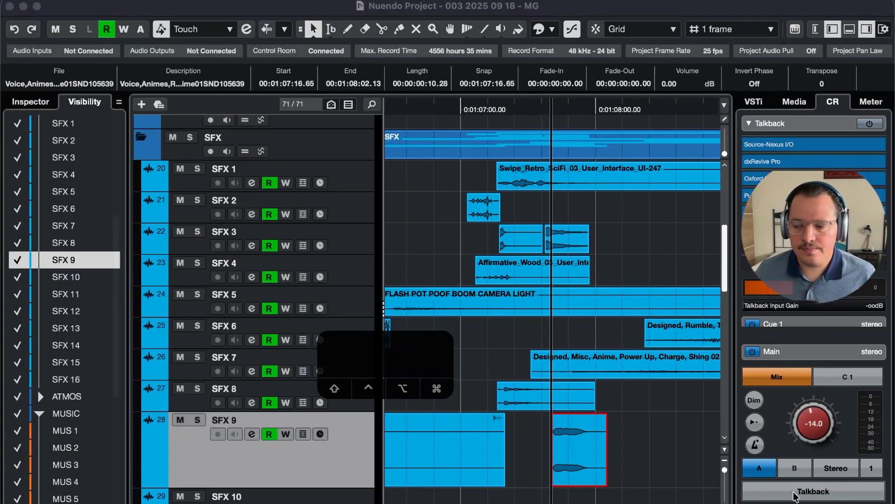
{"action": "left_click", "coordinate": [794, 494]}
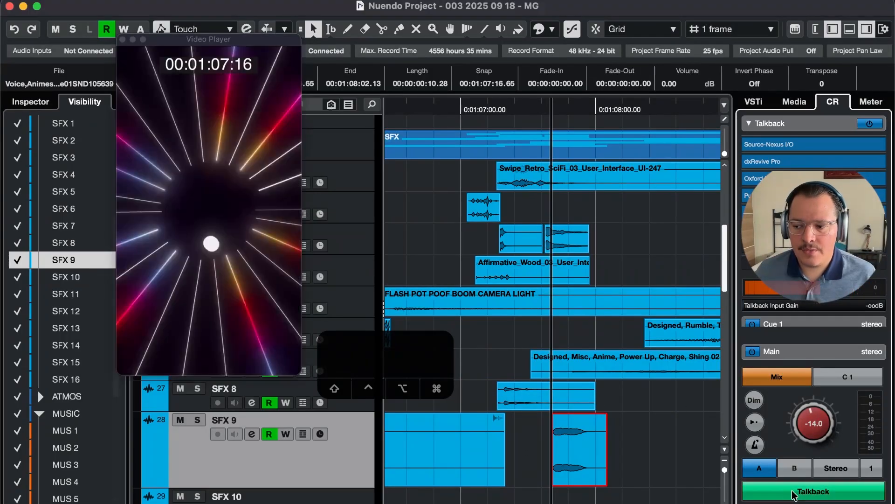
Select the transition clips across SFX 1 to SFX 9, narrow the selection to the three anime clips on SFX 7 to SFX 9, and clear it
{"action": "key", "text": "r"}
{"action": "key", "text": "r"}
{"action": "key", "text": "r"}
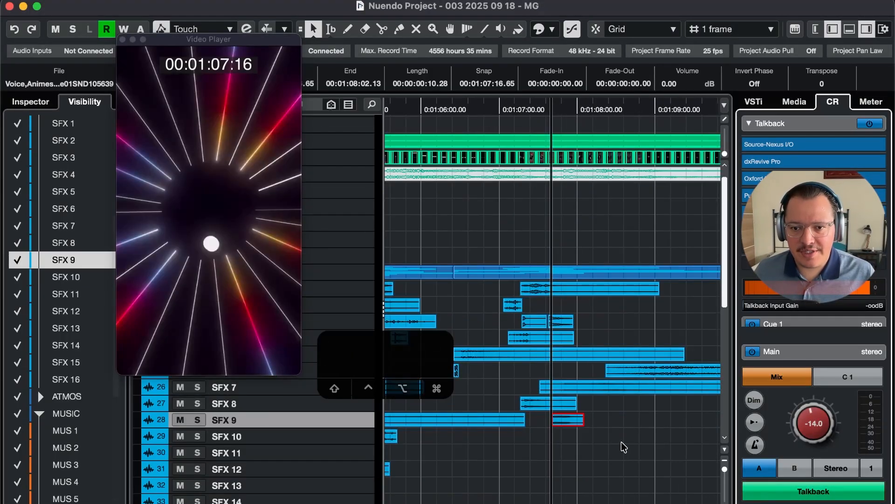
{"action": "left_click_drag", "start_coordinate": [603, 456], "coordinate": [499, 294]}
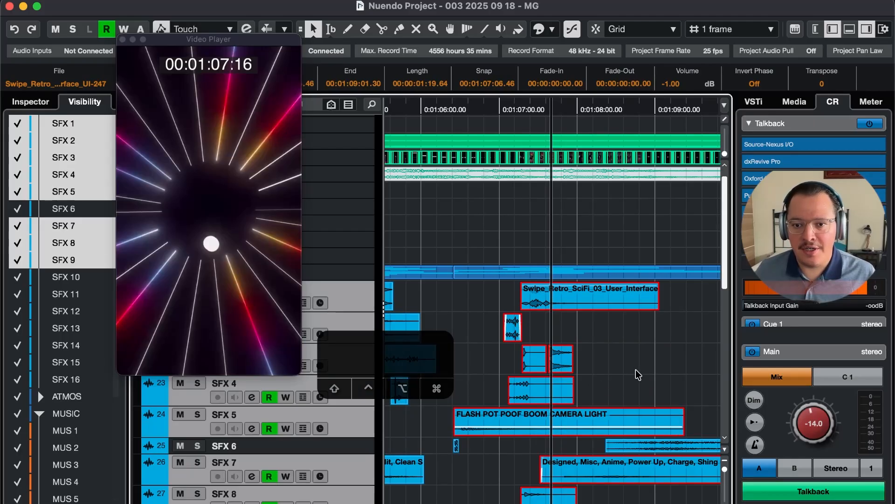
{"action": "key", "text": "alt+Up"}
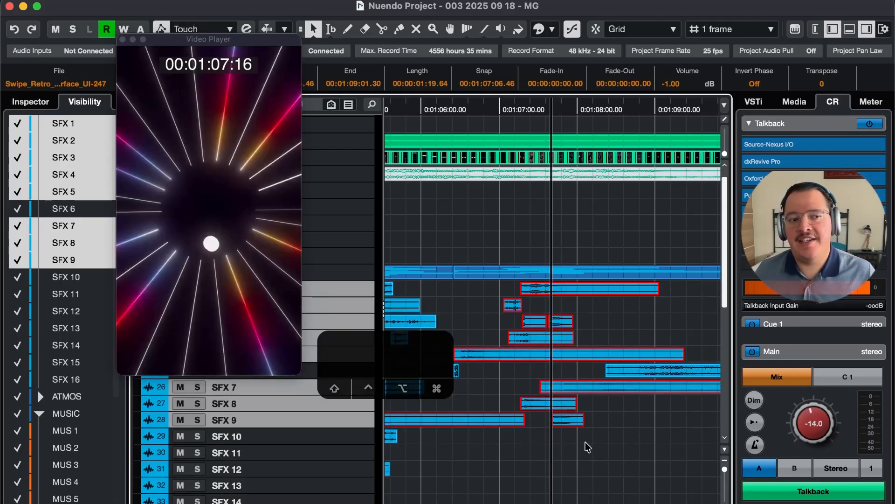
{"action": "left_click_drag", "start_coordinate": [593, 461], "coordinate": [541, 388]}
{"action": "key", "text": "super+t"}
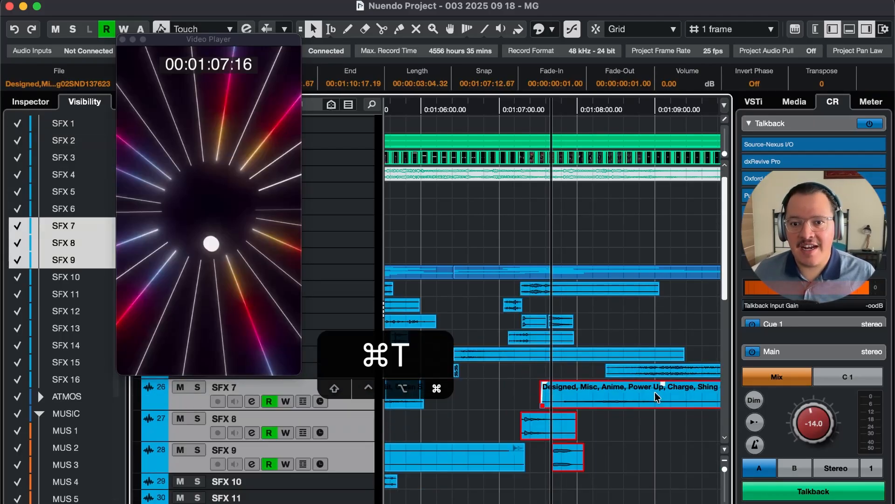
{"action": "left_click", "coordinate": [635, 465]}
Step the picture forward to about 00:01:07:20 and back to 00:01:06:24 to check the light motion against the anime clips
{"action": "key", "text": "4"}
{"action": "key", "text": "4"}
{"action": "key", "text": "t"}
{"action": "key", "text": "5"}
{"action": "key", "text": "5"}
{"action": "key", "text": "5"}
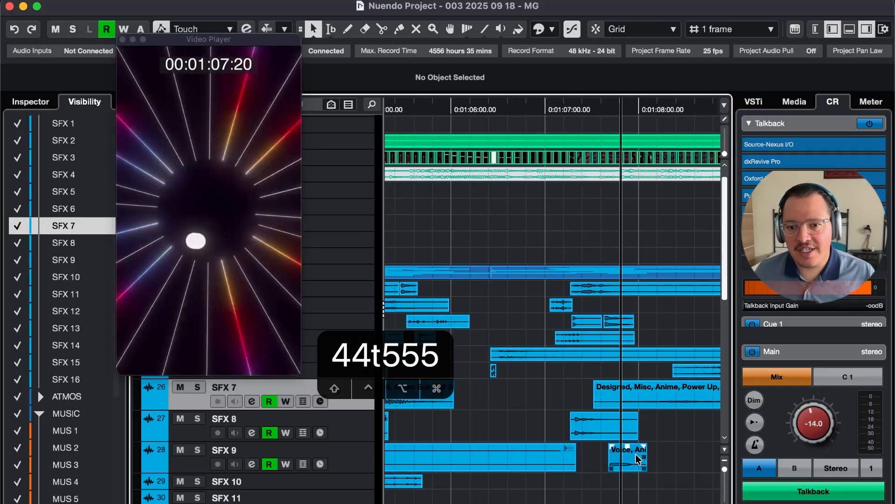
{"action": "key", "text": "4"}
{"action": "key", "text": "4"}
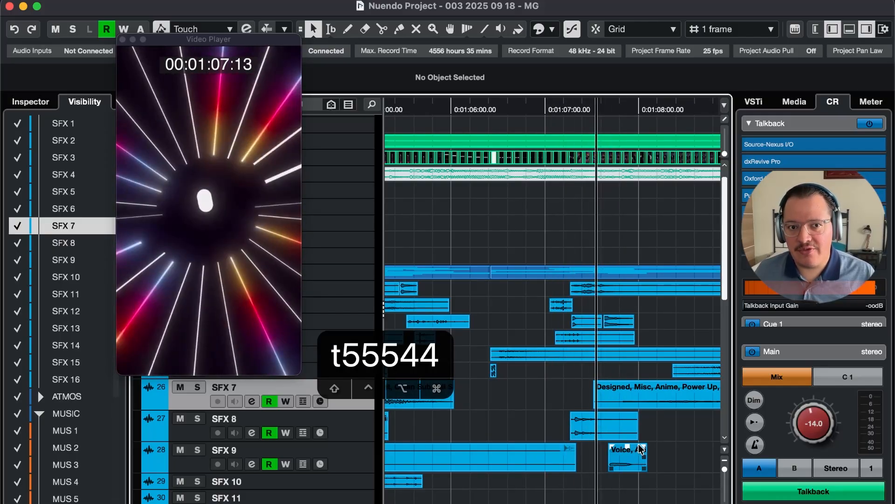
{"action": "key", "text": "r"}
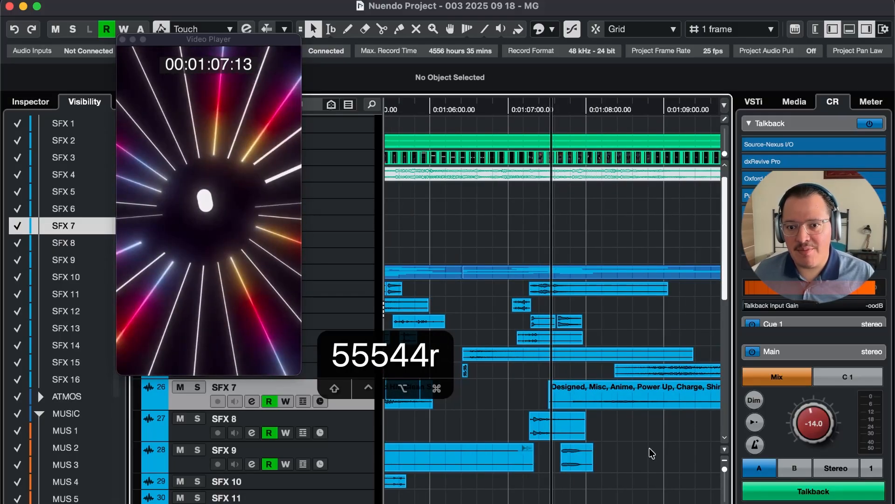
{"action": "key", "text": "4"}
{"action": "key", "text": "4"}
{"action": "key", "text": "4"}
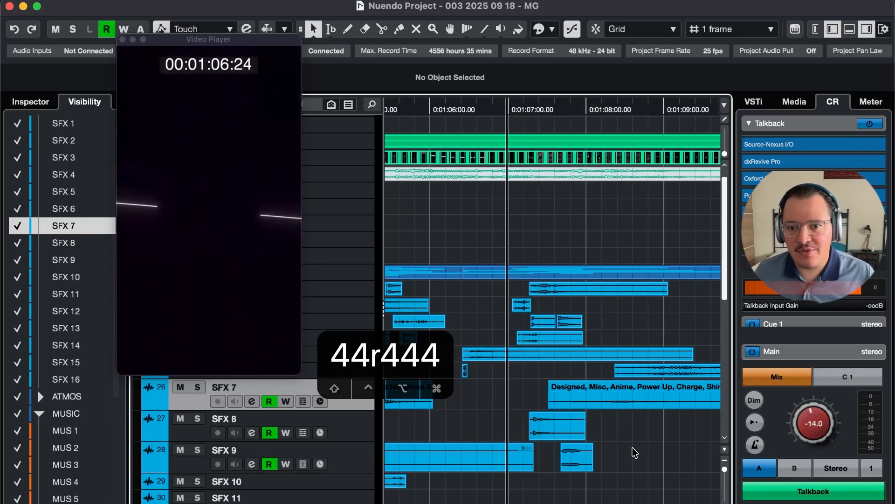
Play the light-streak transition with all its layers from 00:01:06:24 to about 00:01:08:04
{"action": "key", "text": "t"}
{"action": "key", "text": "t"}
{"action": "key", "text": "t"}
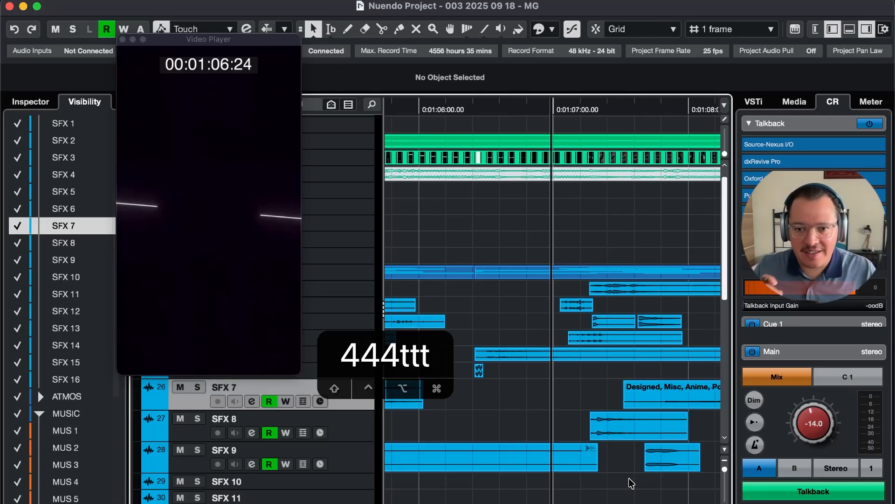
{"action": "key", "text": "space"}
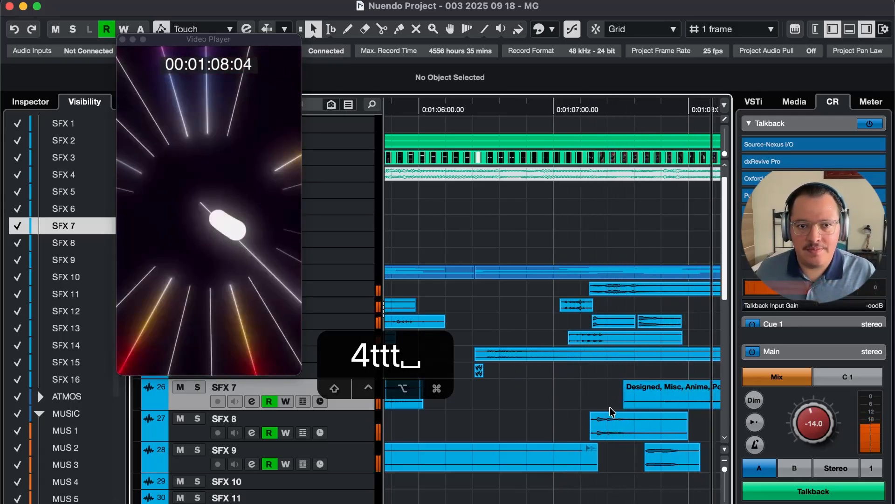
{"action": "key", "text": "r"}
{"action": "key", "text": "space"}
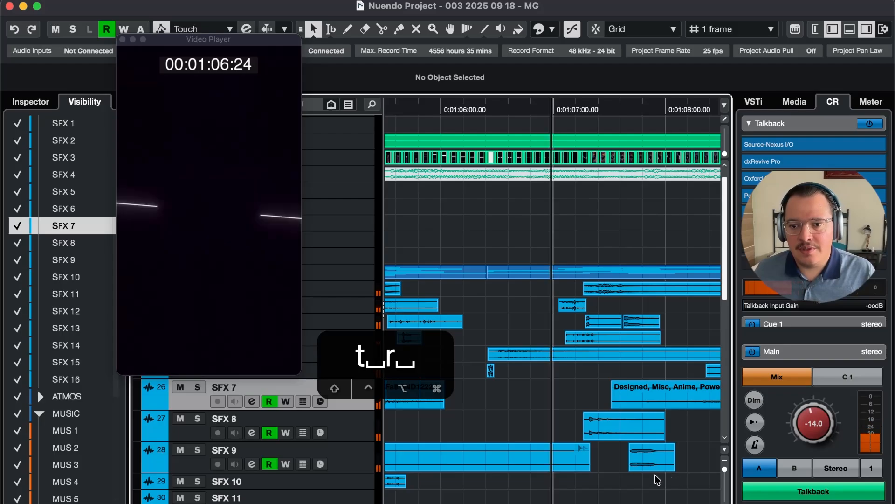
{"action": "key", "text": "r"}
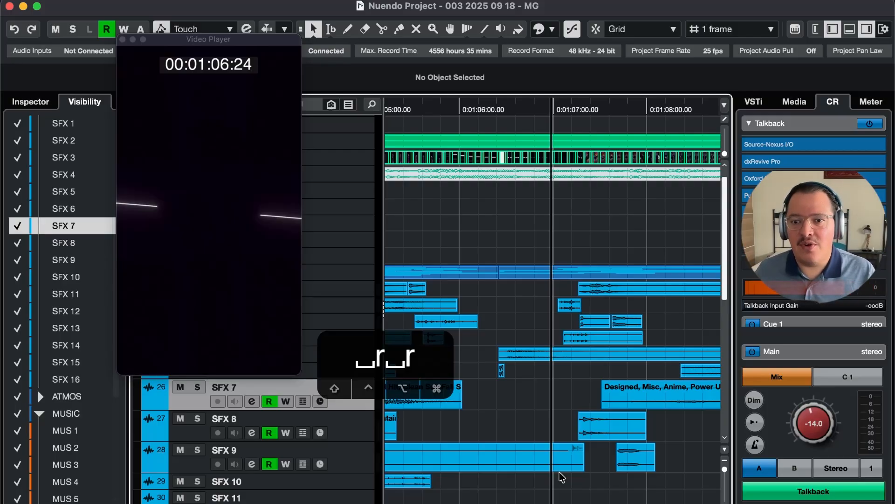
Select the anime power-up clip on SFX 7 and step the picture back to 00:01:05:24 to examine the moments before the transition
{"action": "key", "text": "r"}
{"action": "key", "text": "r"}
{"action": "key", "text": "r"}
{"action": "left_click_drag", "start_coordinate": [665, 476], "coordinate": [613, 410]}
{"action": "key", "text": "t"}
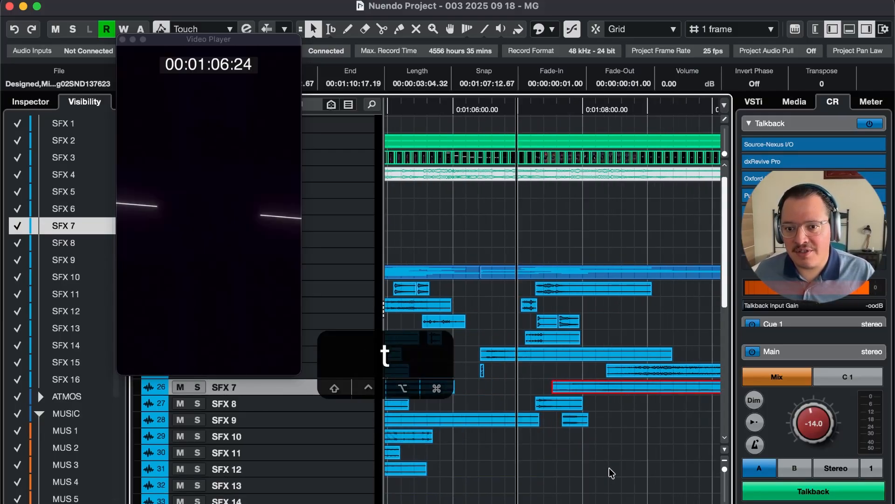
{"action": "key", "text": "t"}
{"action": "key", "text": "5"}
{"action": "key", "text": "5"}
{"action": "key", "text": "4"}
{"action": "key", "text": "4"}
{"action": "key", "text": "4"}
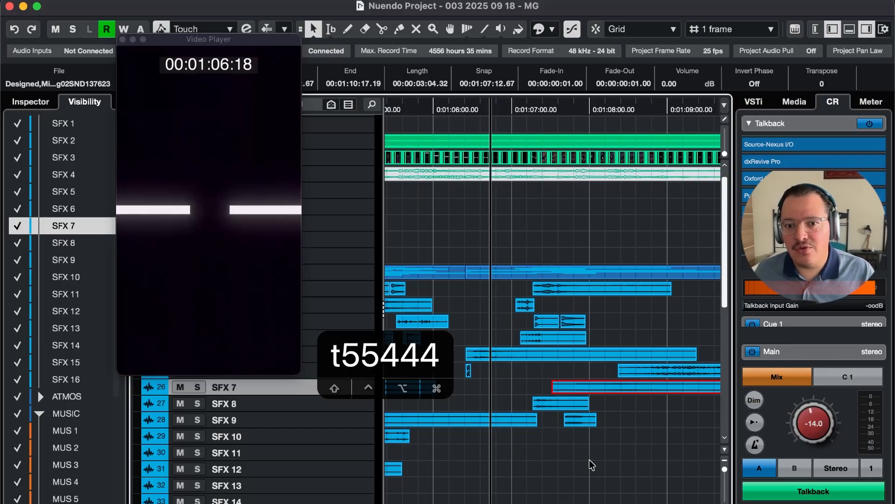
{"action": "key", "text": "4"}
{"action": "key", "text": "4"}
{"action": "key", "text": "4"}
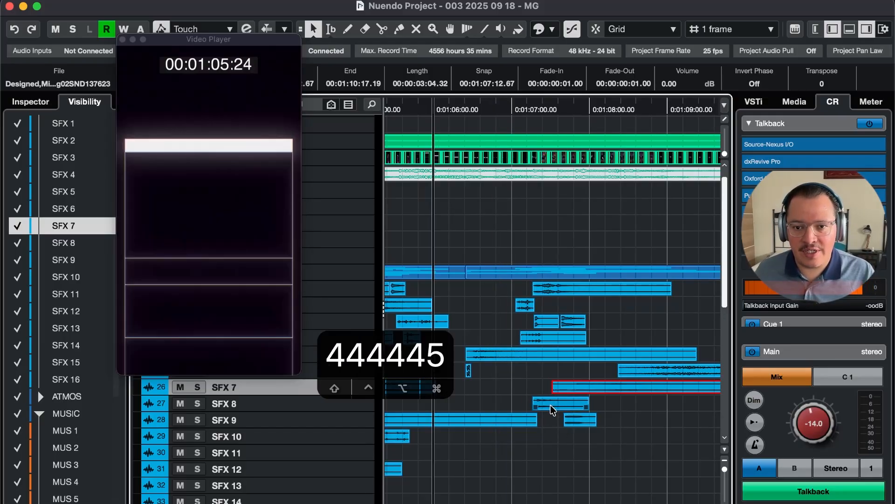
Step the picture to 00:01:06:05 and select the flash pot clip on SFX 5 with the short clip below it on SFX 6
{"action": "key", "text": "5"}
{"action": "left_click", "coordinate": [607, 455]}
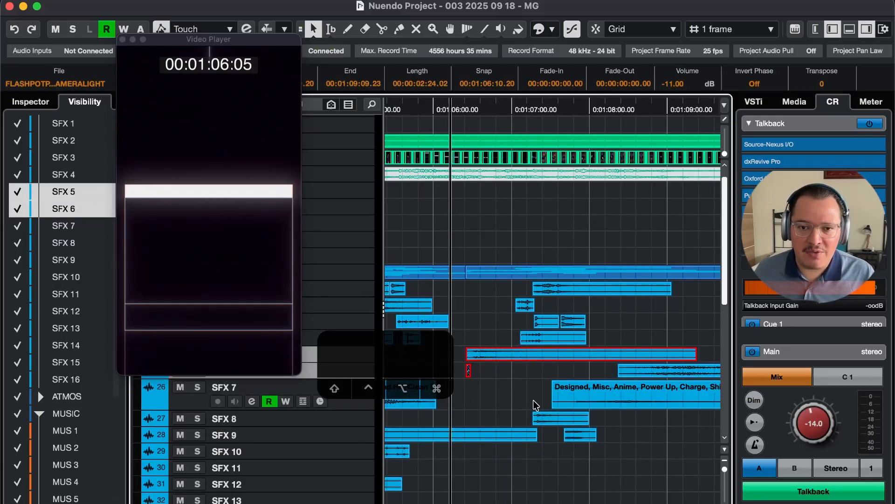
{"action": "key", "text": "shift+r"}
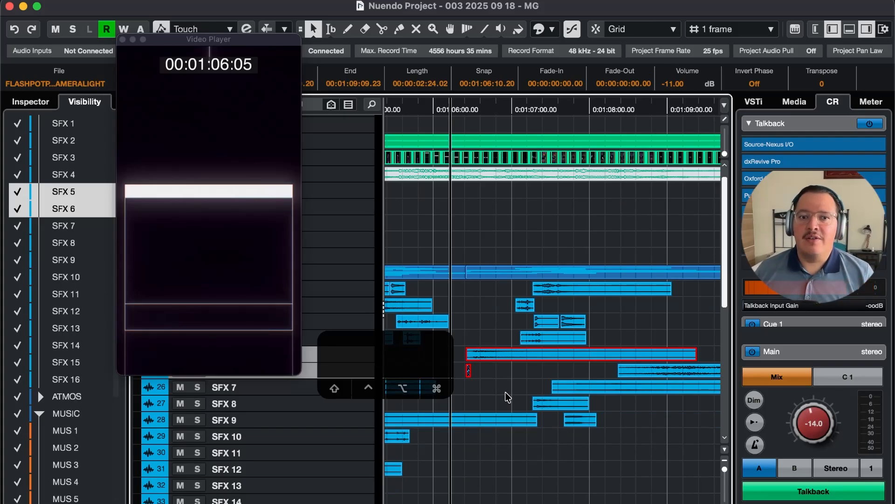
{"action": "key", "text": "r"}
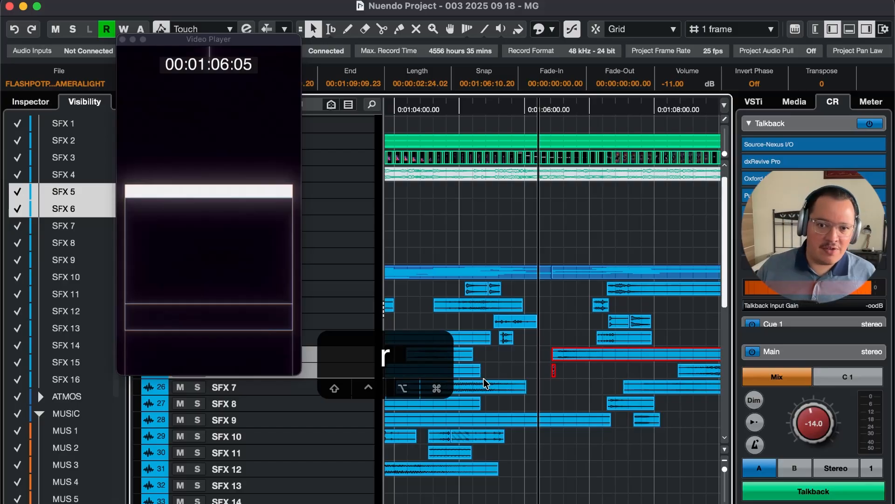
Move the playhead to 00:01:04:13 and clear the clip selection
{"action": "left_click", "coordinate": [449, 111]}
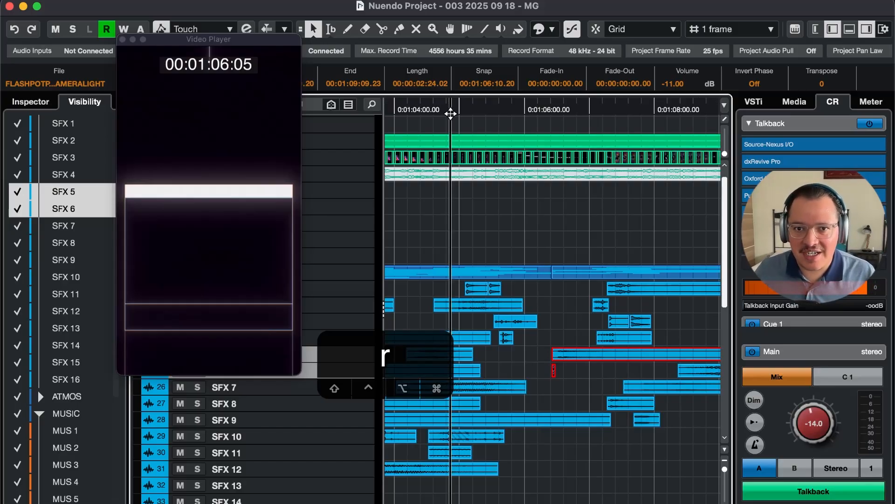
{"action": "key", "text": "5"}
{"action": "key", "text": "5"}
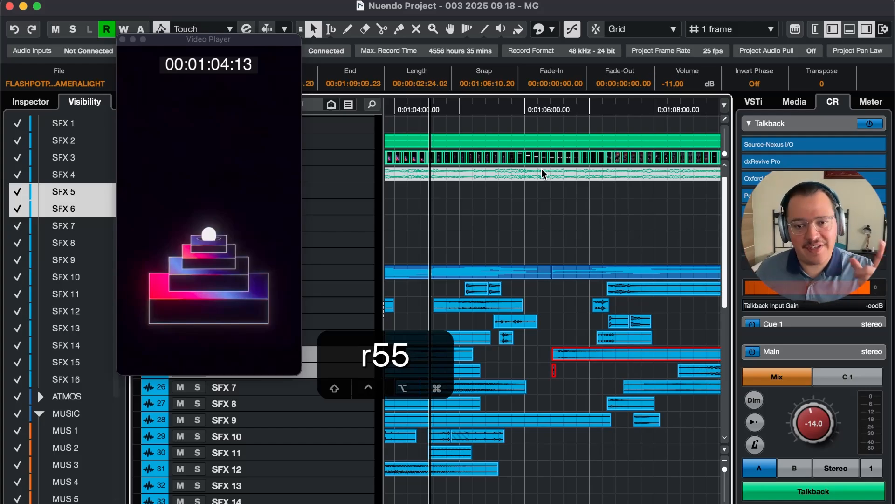
{"action": "key", "text": "f"}
{"action": "left_click_drag", "start_coordinate": [567, 398], "coordinate": [556, 405]}
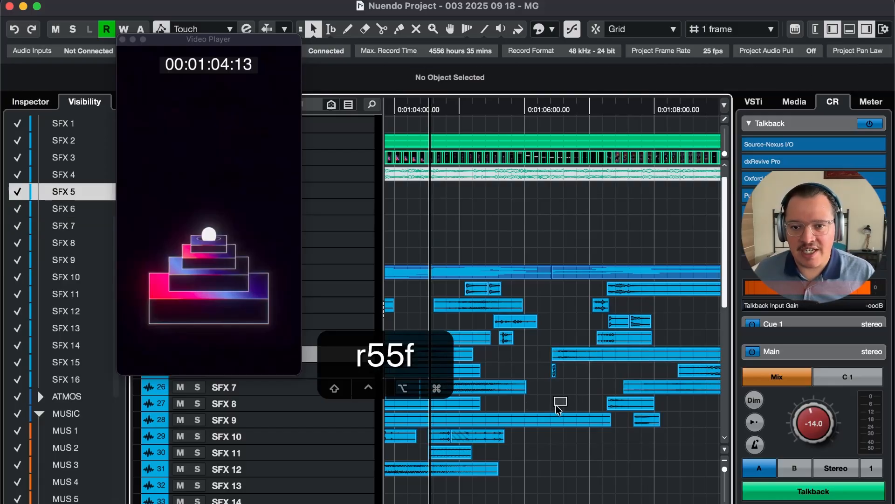
{"action": "key", "text": "f"}
{"action": "key", "text": "r"}
{"action": "key", "text": "r"}
{"action": "key", "text": "r"}
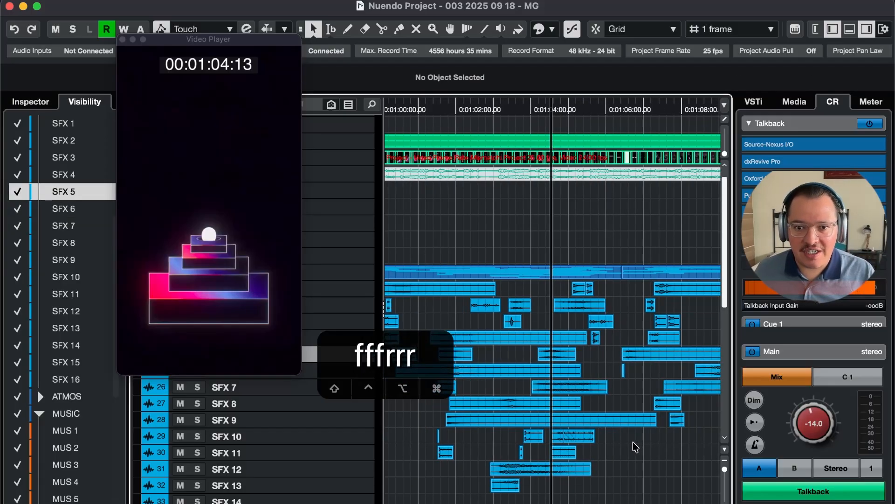
Step the picture forward past the light streaks and back to 00:01:07:02 to examine the layered clips there
{"action": "key", "text": "5"}
{"action": "key", "text": "5"}
{"action": "key", "text": "5"}
{"action": "key", "text": "5"}
{"action": "key", "text": "5"}
{"action": "key", "text": "5"}
{"action": "key", "text": "4"}
{"action": "key", "text": "4"}
{"action": "key", "text": "4"}
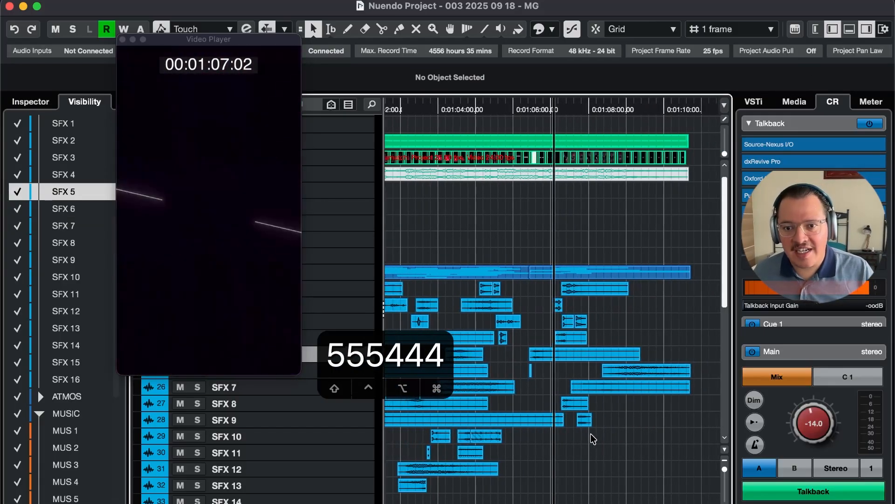
{"action": "key", "text": "t"}
{"action": "key", "text": "t"}
{"action": "key", "text": "t"}
{"action": "key", "text": "t"}
{"action": "key", "text": "t"}
{"action": "key", "text": "t"}
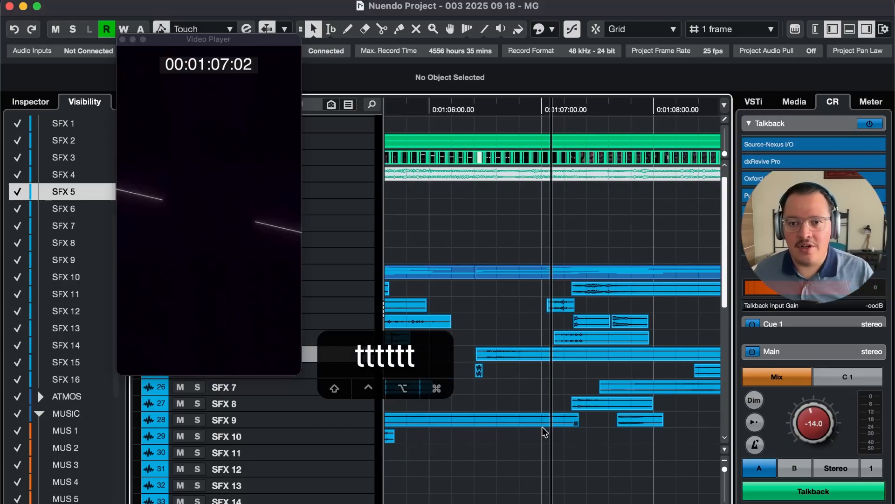
Step the picture back to 00:01:06:05 and forward to 00:01:07:16 to review how the layers lead into the transition
{"action": "key", "text": "4"}
{"action": "key", "text": "4"}
{"action": "key", "text": "4"}
{"action": "key", "text": "4"}
{"action": "key", "text": "r"}
{"action": "key", "text": "r"}
{"action": "key", "text": "r"}
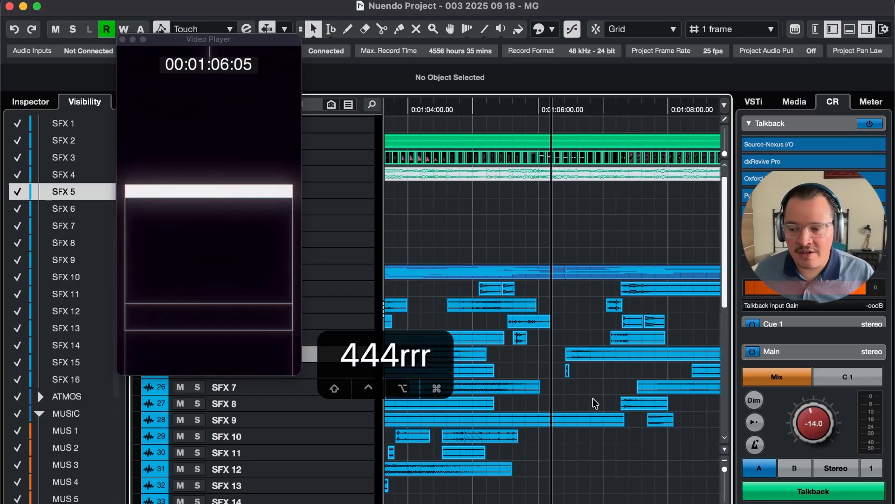
{"action": "key", "text": "5"}
{"action": "key", "text": "5"}
{"action": "key", "text": "5"}
{"action": "key", "text": "5"}
{"action": "key", "text": "5"}
{"action": "key", "text": "5"}
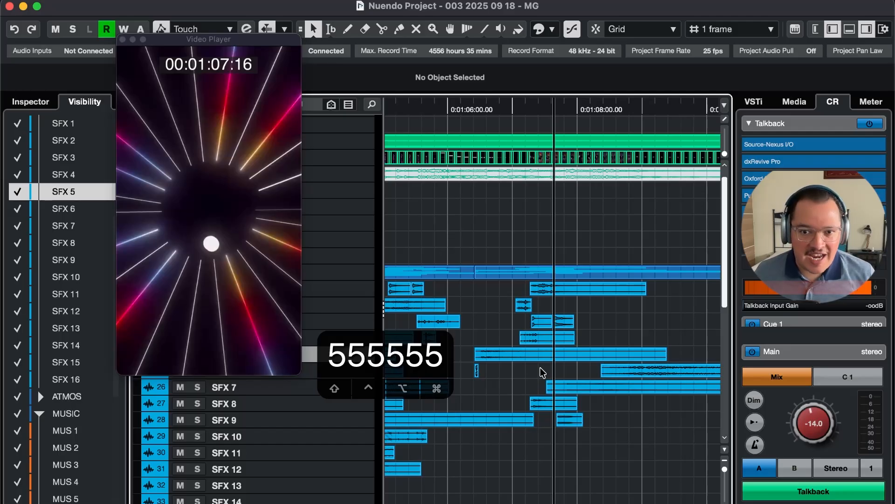
Show the complete stack of sound effects and return the playhead to the start of the video at 00:01:00:00
{"action": "key", "text": "t"}
{"action": "key", "text": "t"}
{"action": "key", "text": "t"}
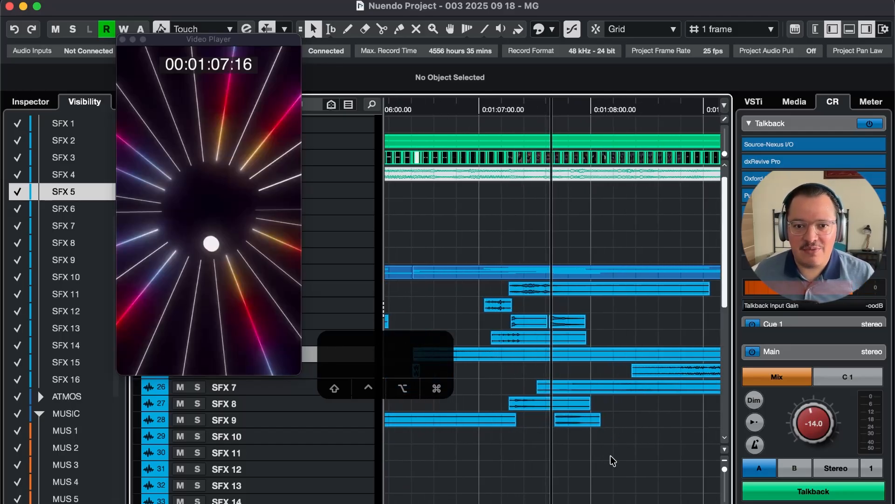
{"action": "key", "text": "r"}
{"action": "key", "text": "r"}
{"action": "key", "text": "r"}
{"action": "key", "text": "r"}
{"action": "key", "text": "r"}
{"action": "key", "text": "r"}
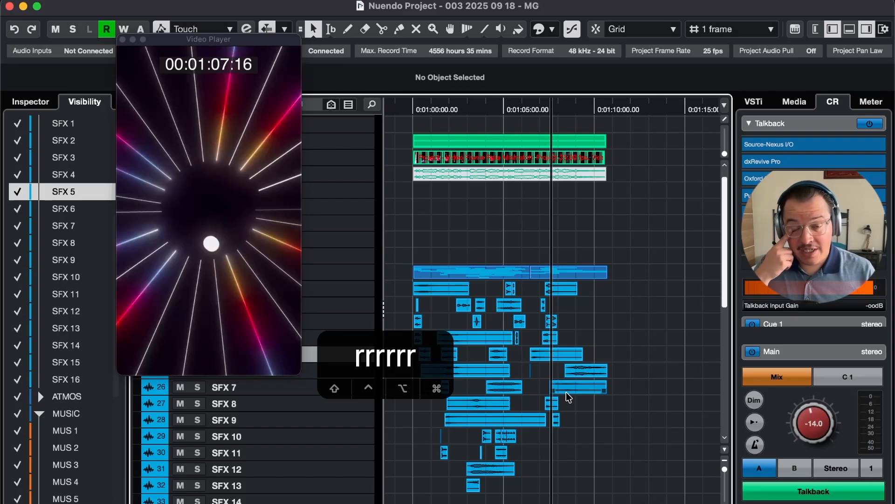
{"action": "key", "text": "g"}
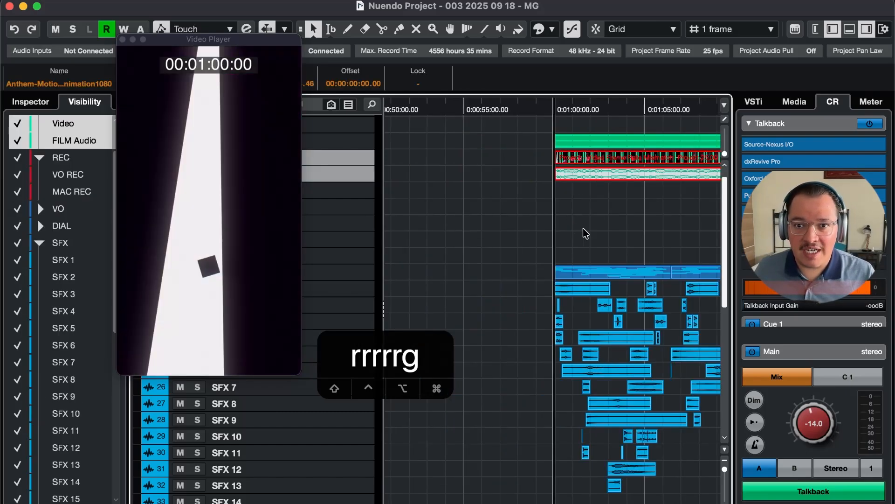
Focus the timeline on the start of the video and play the sound design from 00:01:00:00
{"action": "key", "text": "t"}
{"action": "key", "text": "t"}
{"action": "key", "text": "t"}
{"action": "key", "text": "t"}
{"action": "key", "text": "t"}
{"action": "key", "text": "t"}
{"action": "key", "text": "t"}
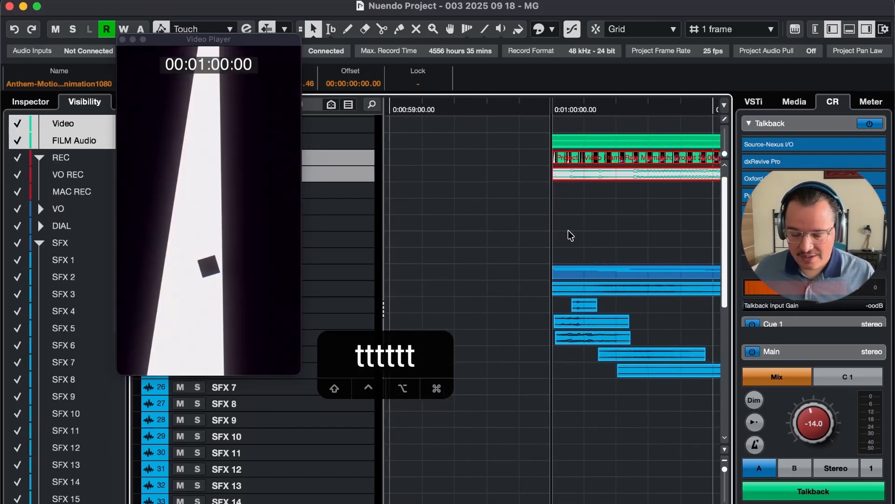
{"action": "key", "text": "r"}
{"action": "key", "text": "r"}
{"action": "key", "text": "r"}
{"action": "key", "text": "5"}
{"action": "key", "text": "4"}
{"action": "key", "text": "space"}
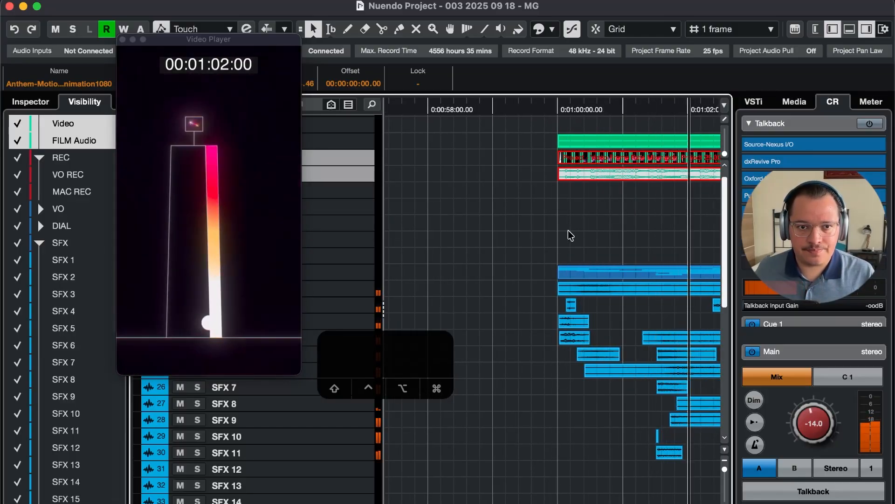
Review the layered effects in playback up to the framed circle around 00:01:03:17, and stop
{"action": "key", "text": "t"}
{"action": "key", "text": "r"}
{"action": "key", "text": "r"}
{"action": "key", "text": "r"}
{"action": "key", "text": "r"}
{"action": "key", "text": "r"}
{"action": "key", "text": "4"}
{"action": "key", "text": "4"}
{"action": "key", "text": "4"}
{"action": "key", "text": "4"}
{"action": "key", "text": "4"}
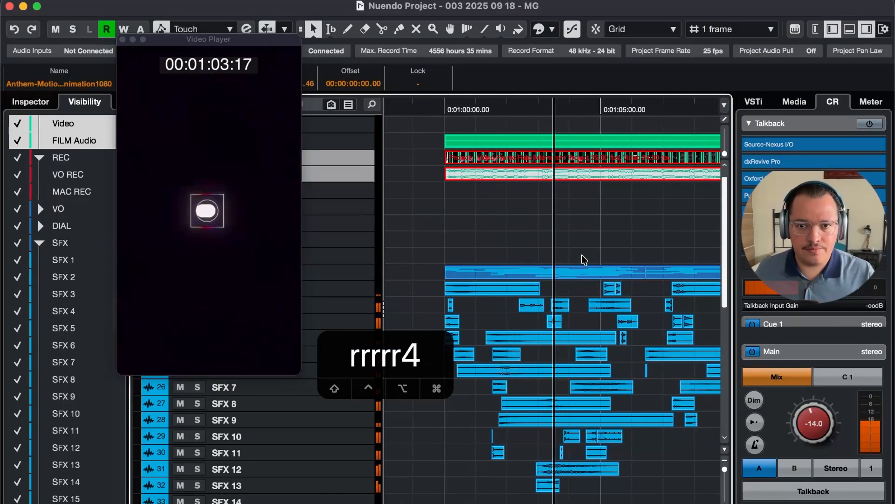
{"action": "key", "text": "t"}
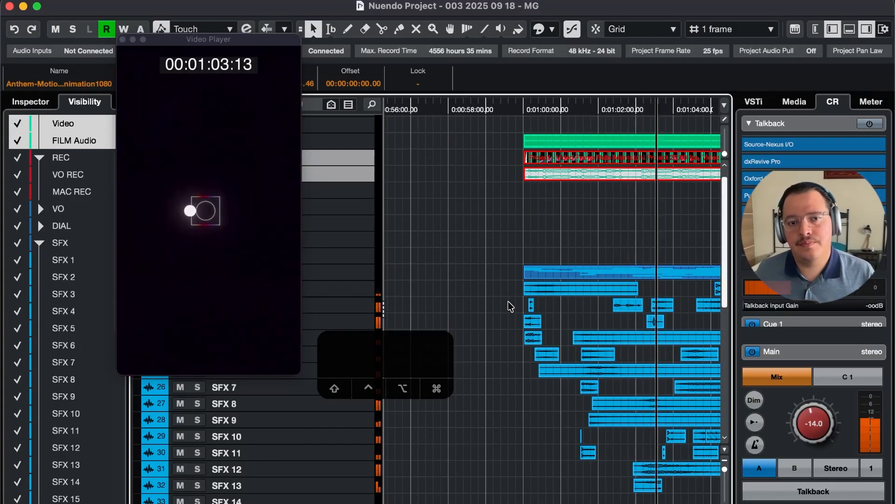
{"action": "key", "text": "space"}
Locate the white ball's movement around the glowing pillar, moving from 00:01:02:02 to 00:01:02:16, and clear the clip selection
{"action": "key", "text": "4"}
{"action": "key", "text": "5"}
{"action": "key", "text": "5"}
{"action": "key", "text": "5"}
{"action": "key", "text": "5"}
{"action": "key", "text": "5"}
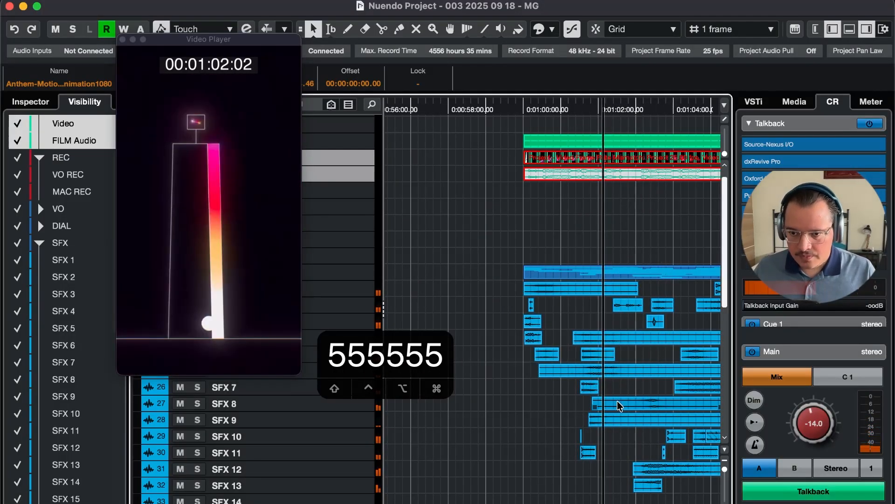
{"action": "key", "text": "t"}
{"action": "key", "text": "t"}
{"action": "key", "text": "r"}
{"action": "key", "text": "5"}
{"action": "key", "text": "5"}
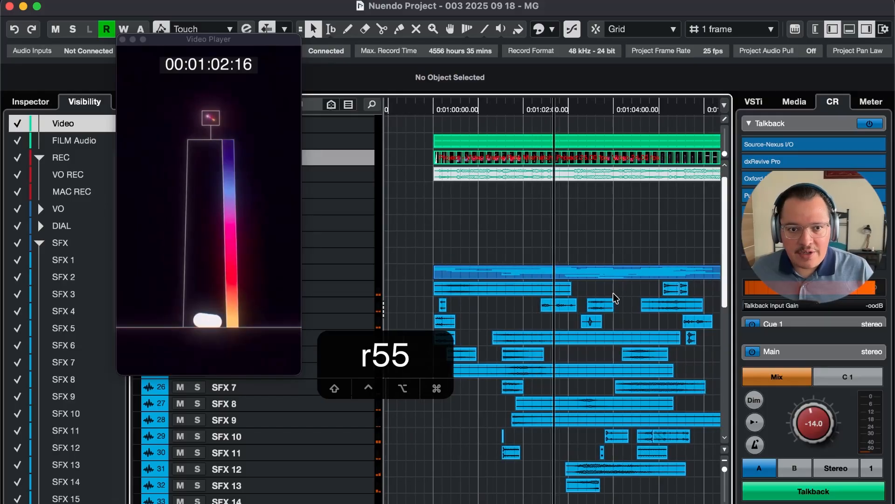
Step the picture back and forth between about 00:01:02:13 and 00:01:02:18 to examine the ball's bounces beside the pillar
{"action": "key", "text": "4"}
{"action": "key", "text": "4"}
{"action": "key", "text": "4"}
{"action": "key", "text": "4"}
{"action": "key", "text": "4"}
{"action": "key", "text": "5"}
{"action": "key", "text": "5"}
{"action": "key", "text": "5"}
{"action": "key", "text": "5"}
{"action": "key", "text": "5"}
{"action": "key", "text": "5"}
{"action": "key", "text": "4"}
{"action": "key", "text": "4"}
{"action": "key", "text": "4"}
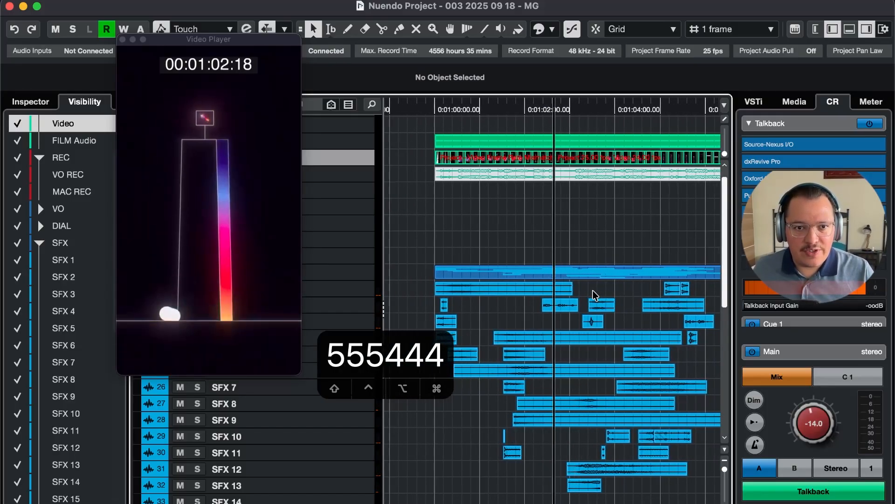
{"action": "key", "text": "4"}
{"action": "key", "text": "4"}
{"action": "key", "text": "5"}
{"action": "key", "text": "5"}
{"action": "key", "text": "5"}
{"action": "key", "text": "5"}
{"action": "key", "text": "5"}
{"action": "key", "text": "4"}
{"action": "key", "text": "4"}
{"action": "key", "text": "4"}
{"action": "key", "text": "5"}
{"action": "key", "text": "5"}
{"action": "key", "text": "5"}
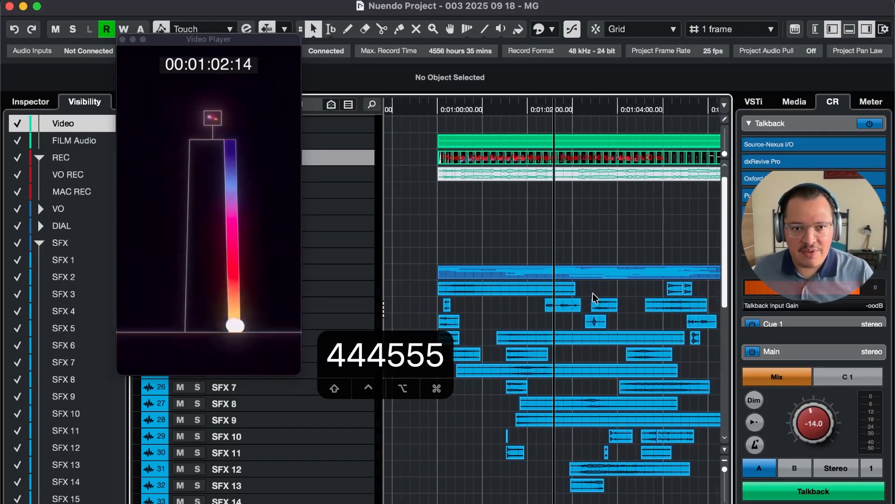
{"action": "key", "text": "5"}
{"action": "key", "text": "4"}
{"action": "key", "text": "4"}
{"action": "key", "text": "4"}
{"action": "key", "text": "5"}
{"action": "key", "text": "r"}
{"action": "key", "text": "t"}
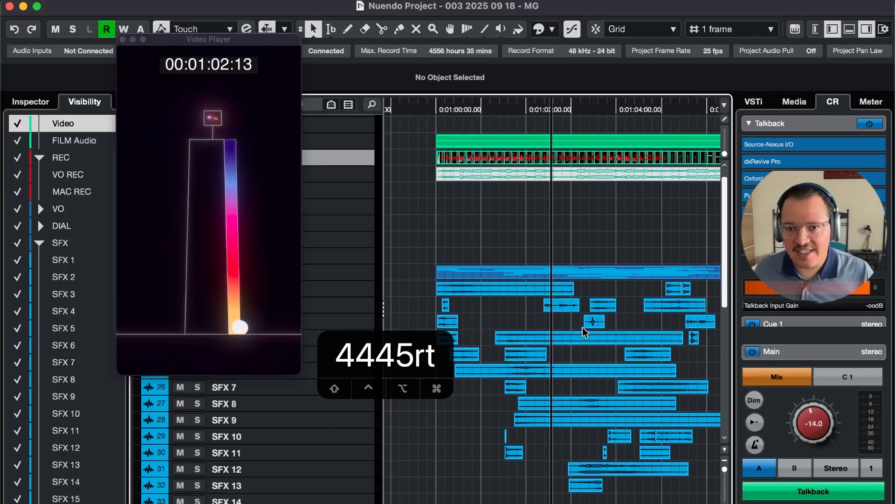
{"action": "key", "text": "t"}
Switch to Soundly and audition the anime sounds Laser, Beam 02 and Laser, Beam 04
{"action": "key", "text": "super+Tab"}
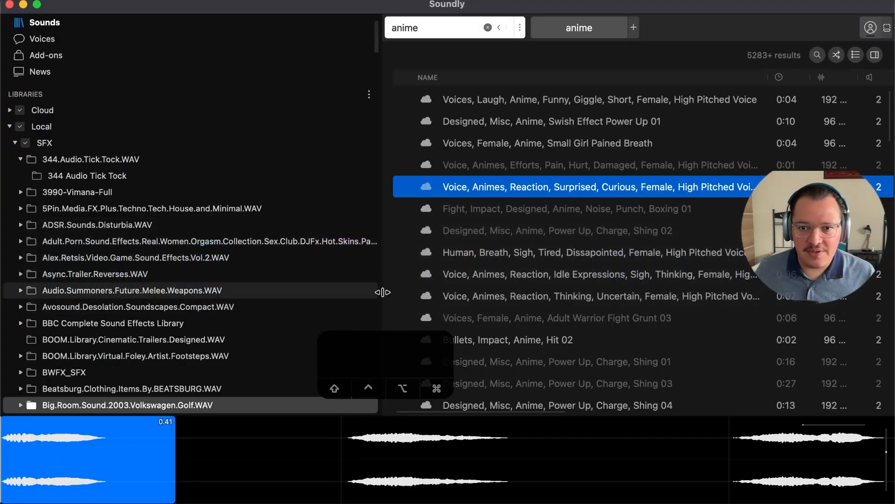
{"action": "scroll", "coordinate": [578, 276], "scroll_direction": "down", "scroll_amount": 4}
{"action": "left_click", "coordinate": [572, 247]}
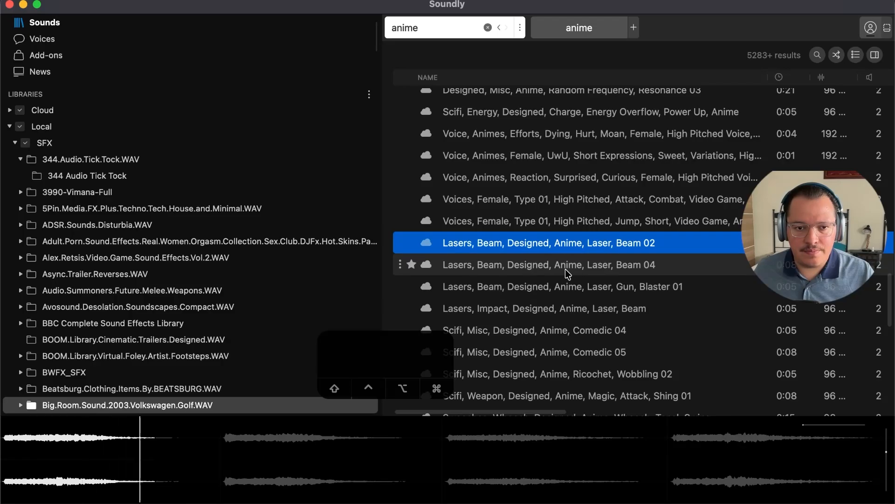
{"action": "left_click", "coordinate": [574, 265]}
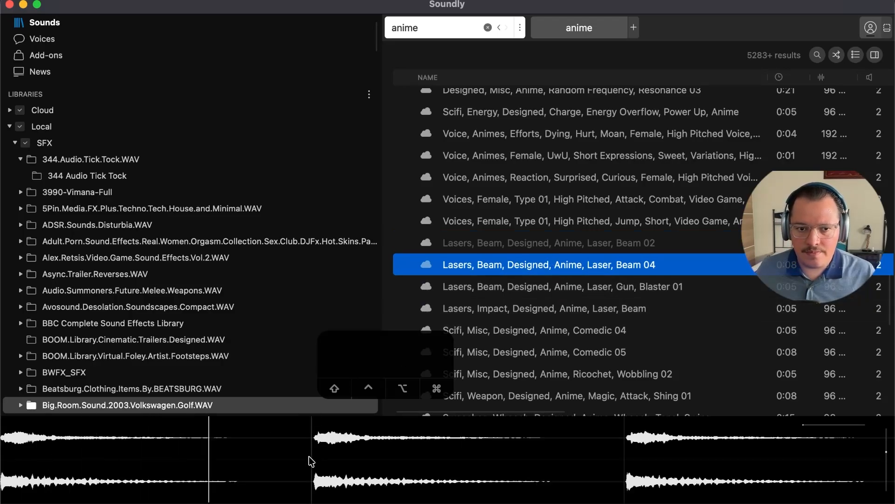
Place the first shot of Laser, Beam 04 on track SFX 14 in Nuendo at about 00:01:01:10
{"action": "left_click_drag", "start_coordinate": [284, 468], "coordinate": [462, 415]}
{"action": "key", "text": "super+Tab"}
{"action": "key", "text": "g"}
{"action": "key", "text": "5"}
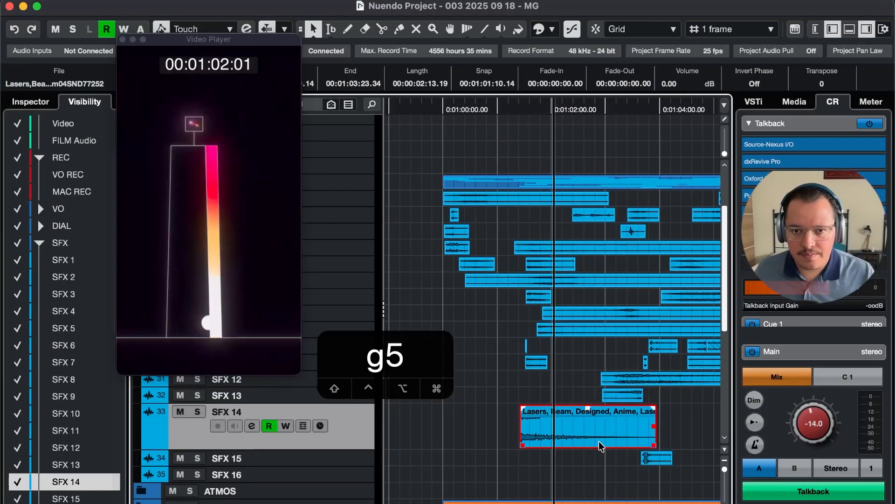
{"action": "key", "text": "5"}
{"action": "key", "text": "4"}
{"action": "key", "text": "4"}
Move the laser beam clip on SFX 14 to start at 00:01:01:20 and play it with the picture
{"action": "key", "text": "space"}
{"action": "left_click_drag", "start_coordinate": [599, 431], "coordinate": [630, 433]}
{"action": "key", "text": "t"}
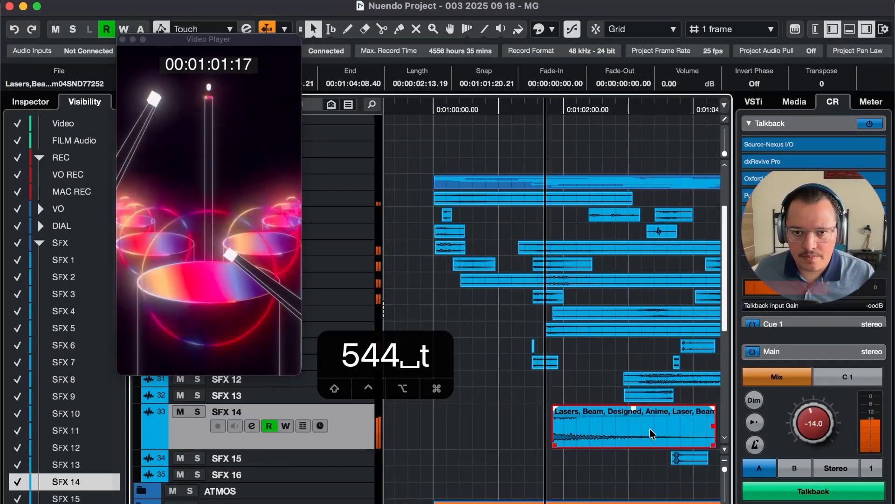
{"action": "key", "text": "t"}
{"action": "key", "text": "r"}
{"action": "key", "text": "r"}
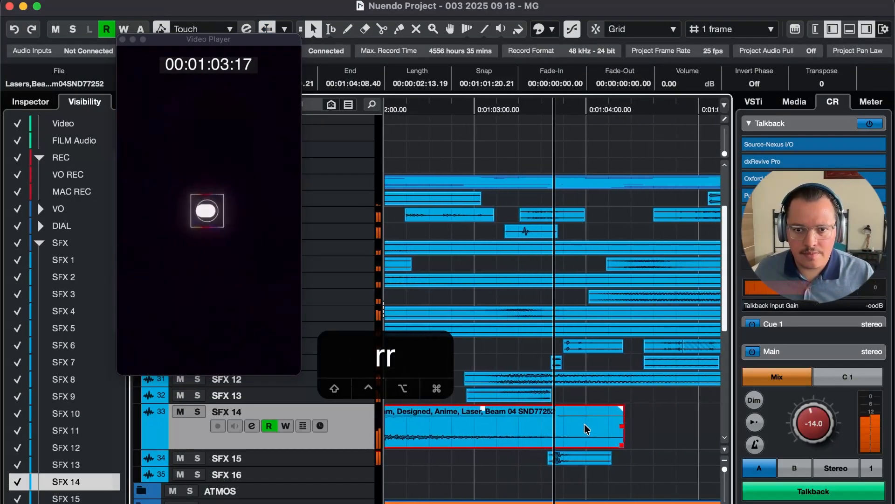
Play the section from about 00:01:01:05 with taller tracks to check the laser beam among the other layers
{"action": "key", "text": "3"}
{"action": "key", "text": "g"}
{"action": "key", "text": "1"}
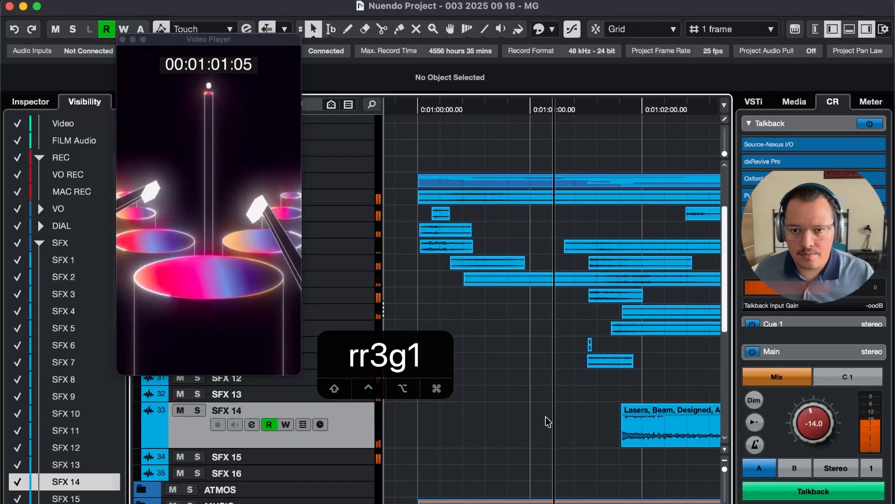
{"action": "key", "text": "r"}
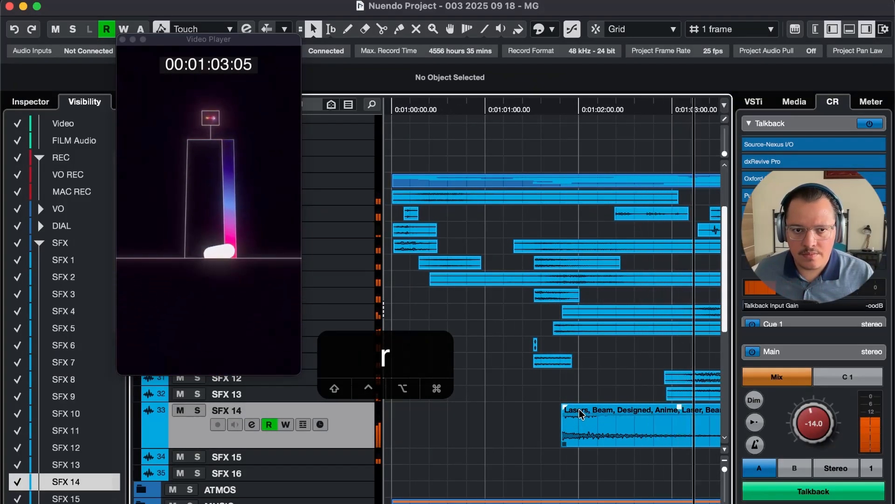
{"action": "key", "text": "shift+r"}
{"action": "key", "text": "shift+t"}
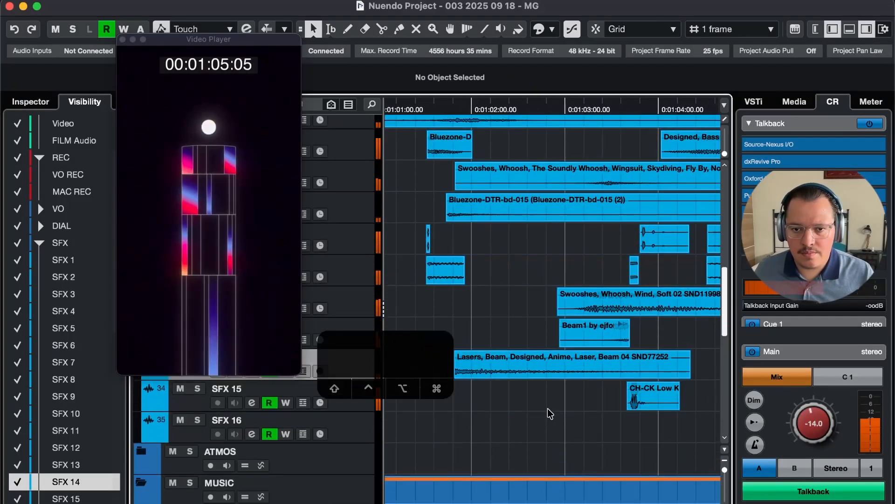
{"action": "key", "text": "r"}
{"action": "key", "text": "space"}
Switch to Soundly, search for "laser" and audition LASER GUN 2 and LASER GUN 3
{"action": "key", "text": "g"}
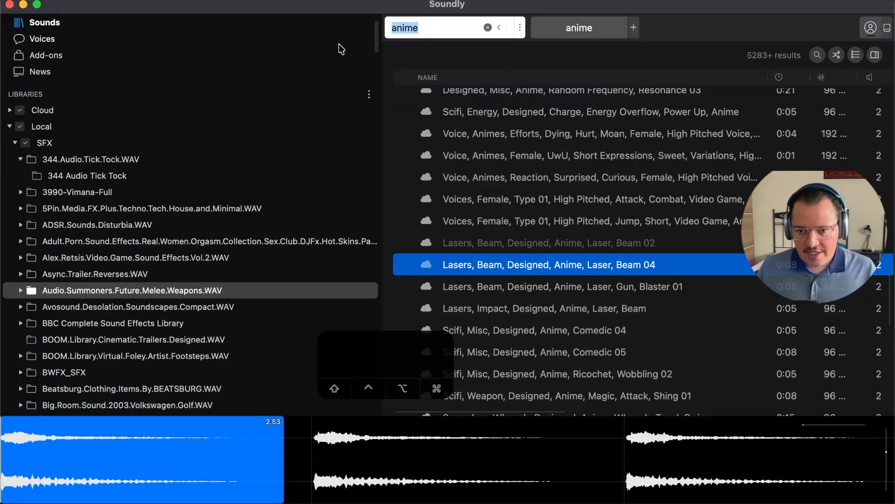
{"action": "type", "text": "laser"}
{"action": "key", "text": "Return"}
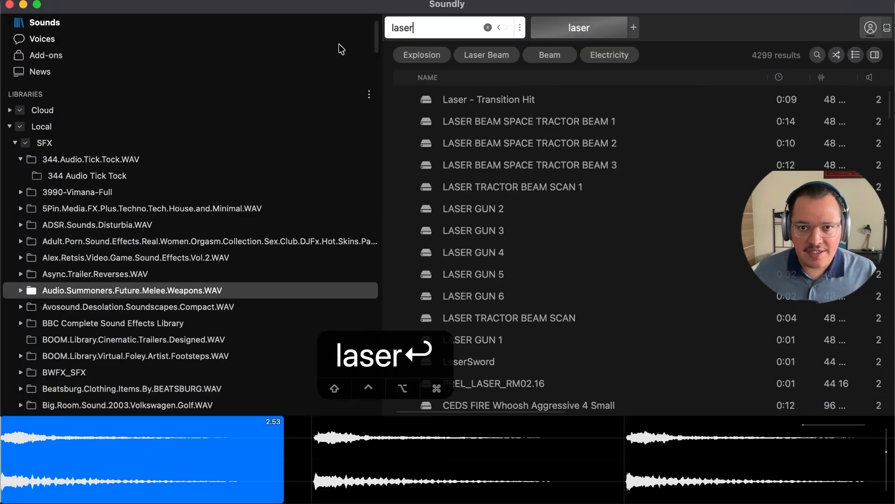
{"action": "left_click", "coordinate": [576, 207]}
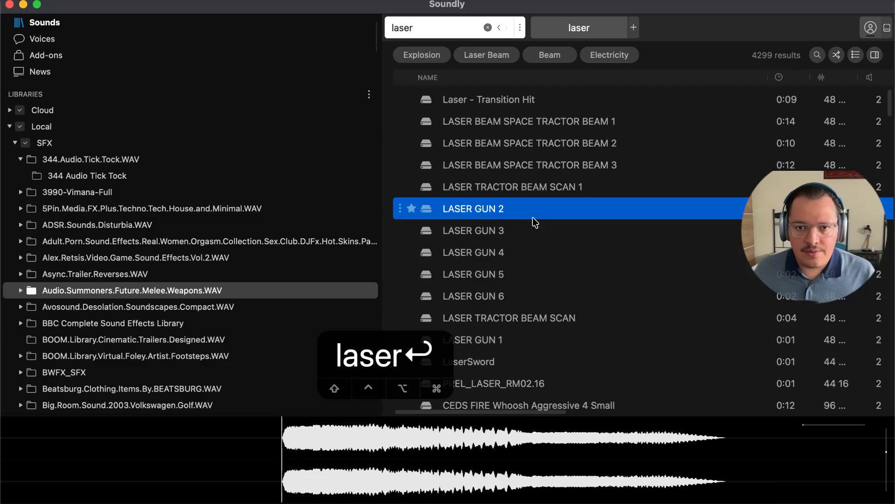
{"action": "left_click", "coordinate": [565, 230]}
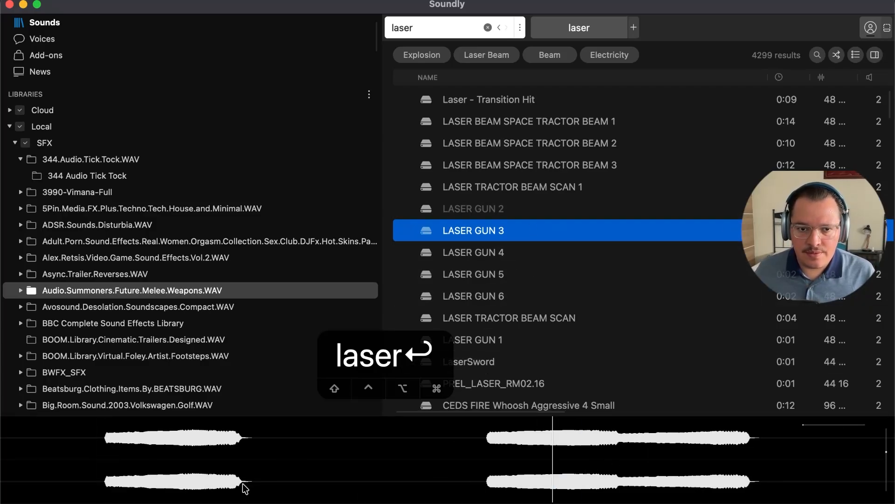
Place the first burst of LASER GUN 3 on track SFX 10 in Nuendo at about 00:01:02:10
{"action": "left_click_drag", "start_coordinate": [196, 469], "coordinate": [508, 264]}
{"action": "key", "text": "super+Tab"}
{"action": "key", "text": "t"}
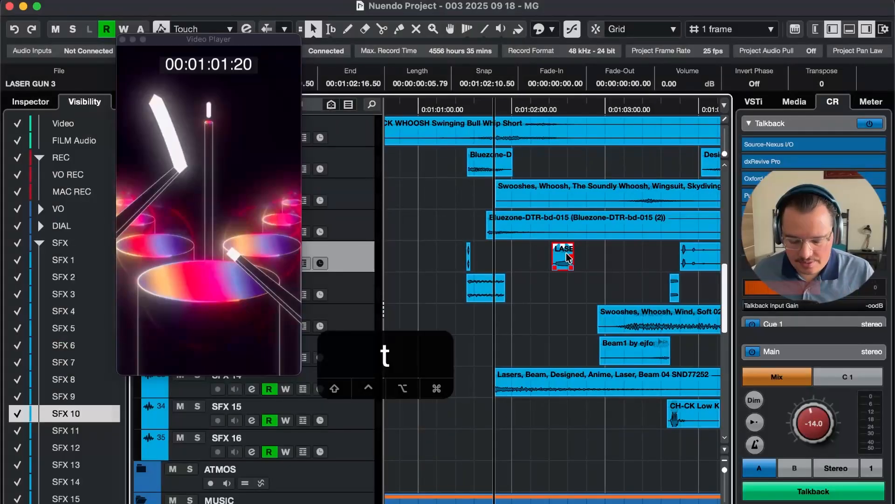
{"action": "key", "text": "t"}
{"action": "key", "text": "t"}
{"action": "key", "text": "super+z"}
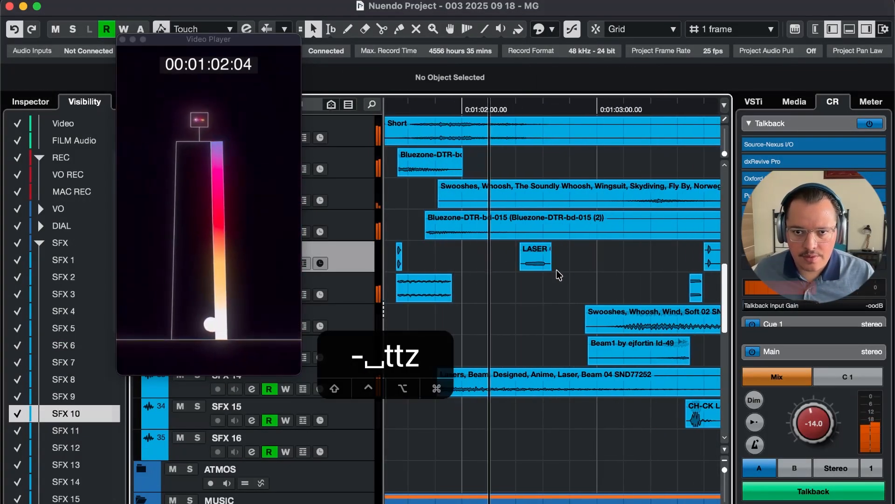
Move the laser gun clip to start at 00:01:02:15, set its volume to -11 dB and play it back
{"action": "key", "text": "space"}
{"action": "left_click_drag", "start_coordinate": [589, 257], "coordinate": [561, 258]}
{"action": "key", "text": "space"}
{"action": "key", "text": "space"}
{"action": "key", "text": "space"}
{"action": "key", "text": "space"}
{"action": "key", "text": "4"}
{"action": "key", "text": "4"}
{"action": "key", "text": "space"}
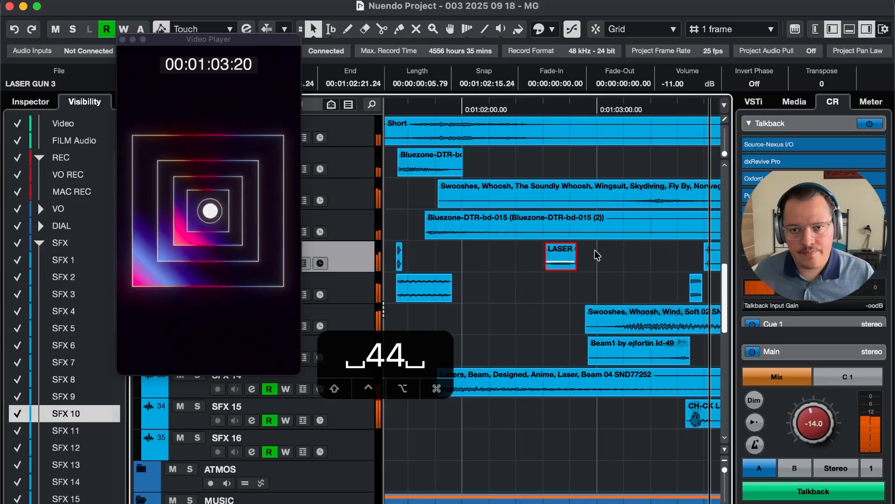
Add a copy of the laser gun clip on SFX 10 at 00:01:02:07 and play both shots with the picture
{"action": "key", "text": "space"}
{"action": "left_click_drag", "start_coordinate": [558, 258], "coordinate": [502, 258]}
{"action": "key", "text": "space"}
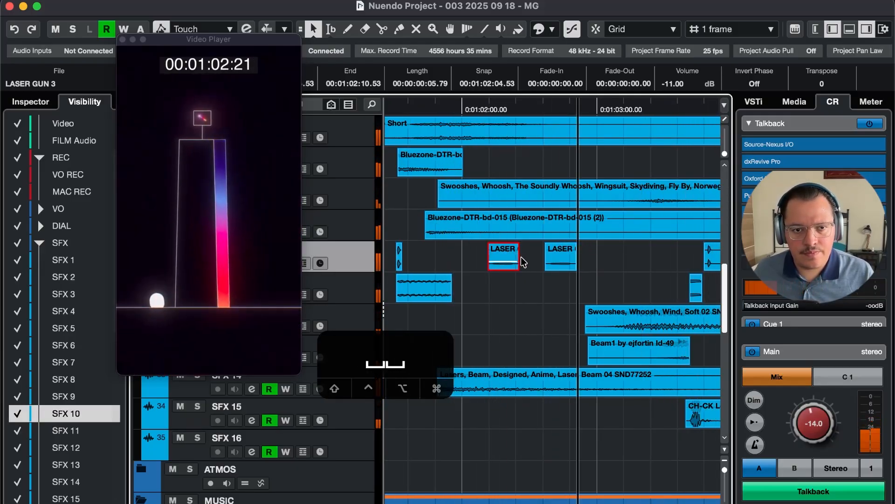
{"action": "key", "text": "space"}
{"action": "key", "text": "space"}
{"action": "left_click_drag", "start_coordinate": [503, 258], "coordinate": [519, 259]}
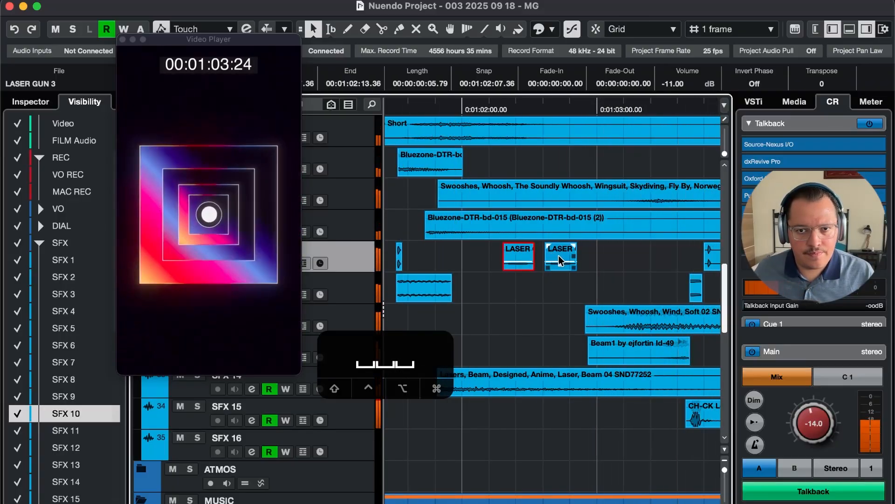
{"action": "key", "text": "space"}
Transpose the copied laser gun clip by 3 and play the section from 00:01:01:12
{"action": "left_click", "coordinate": [506, 267]}
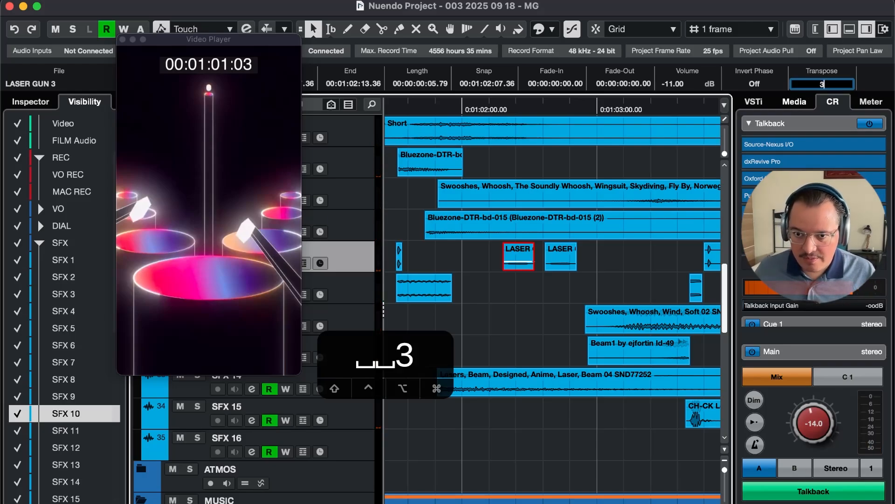
{"action": "left_click", "coordinate": [534, 314]}
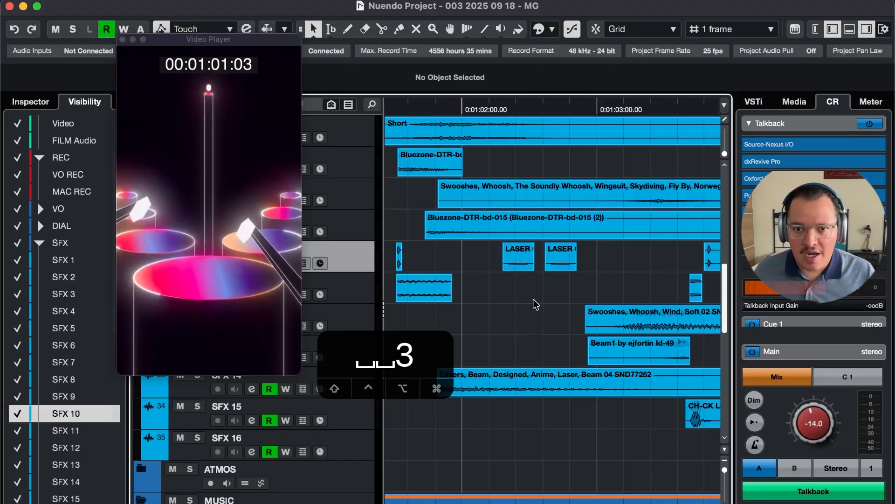
{"action": "key", "text": "g"}
{"action": "key", "text": "4"}
{"action": "key", "text": "space"}
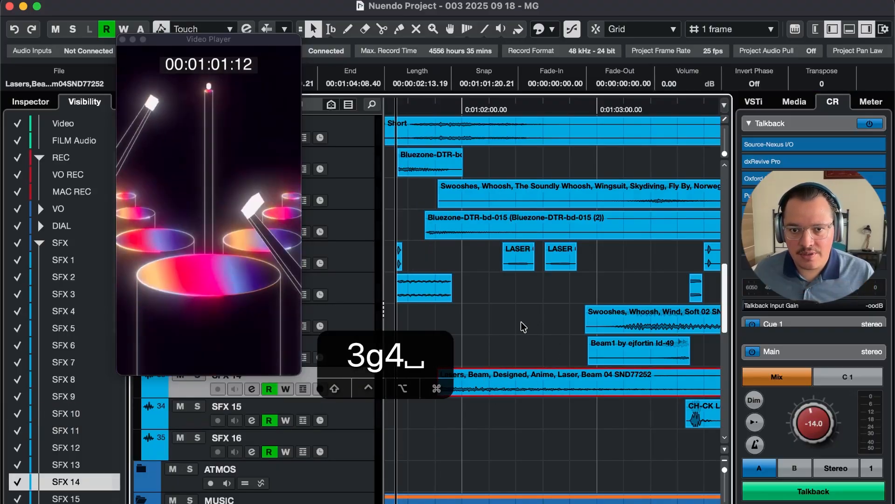
{"action": "key", "text": "space"}
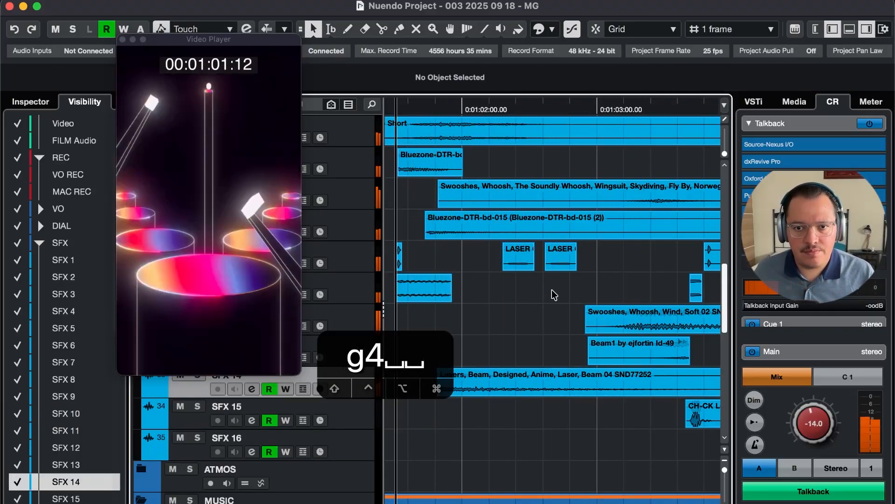
Set the transposition of the laser gun clip at 00:01:02:07 to 8 and play the result
{"action": "key", "text": "space"}
{"action": "left_click", "coordinate": [519, 256]}
{"action": "left_click", "coordinate": [822, 83]}
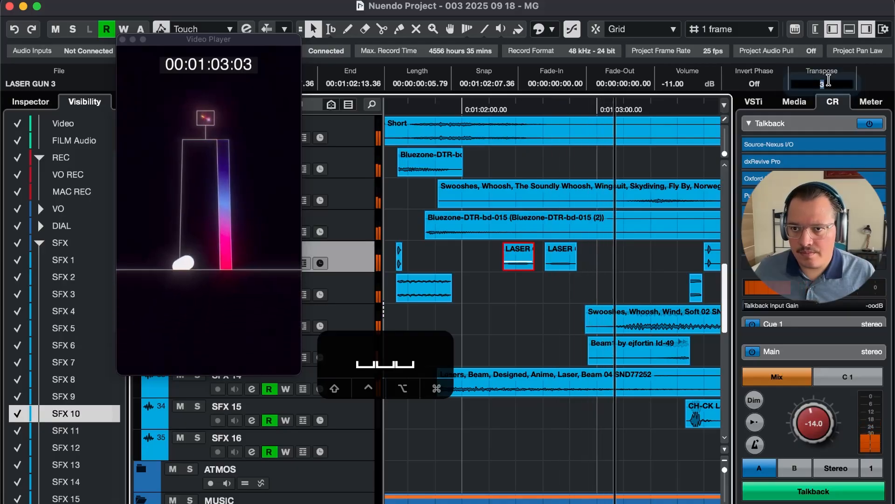
{"action": "type", "text": "8"}
{"action": "key", "text": "Return"}
{"action": "key", "text": "space"}
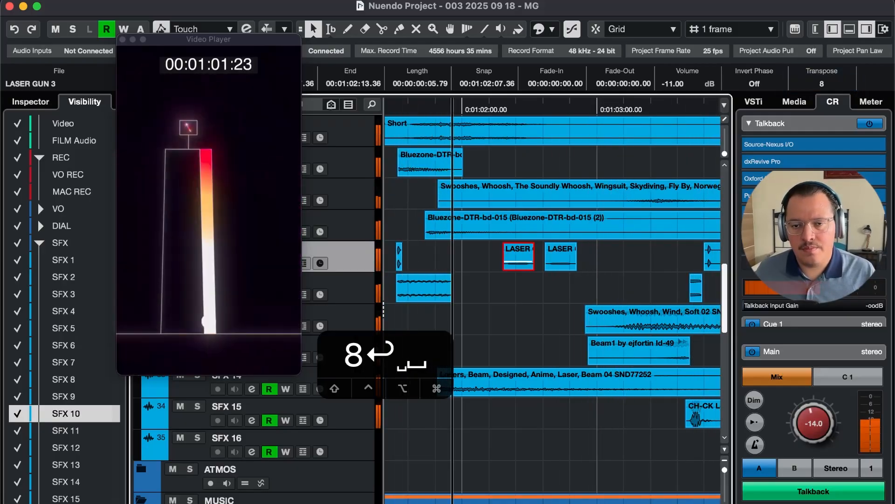
{"action": "key", "text": "space"}
{"action": "key", "text": "space"}
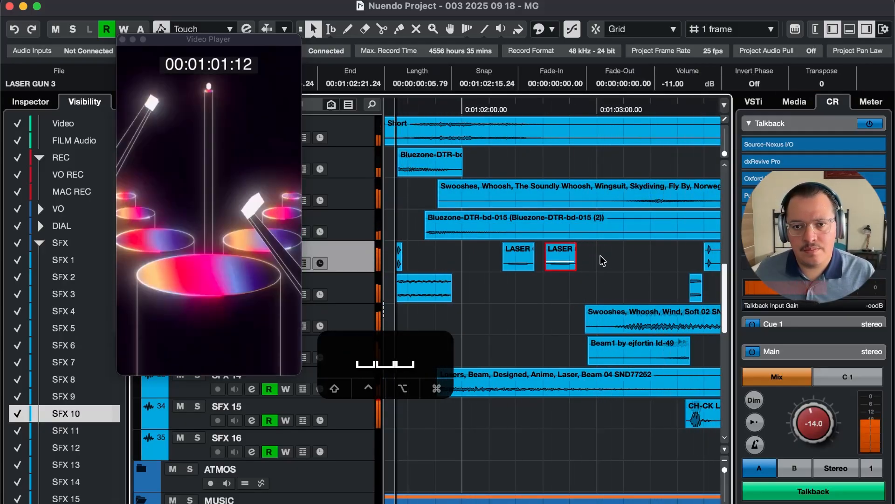
Set the transposition of the laser gun clip at 00:01:02:15 to -5 and play the section with the picture
{"action": "left_click", "coordinate": [561, 256]}
{"action": "left_click", "coordinate": [823, 84]}
{"action": "type", "text": "-5"}
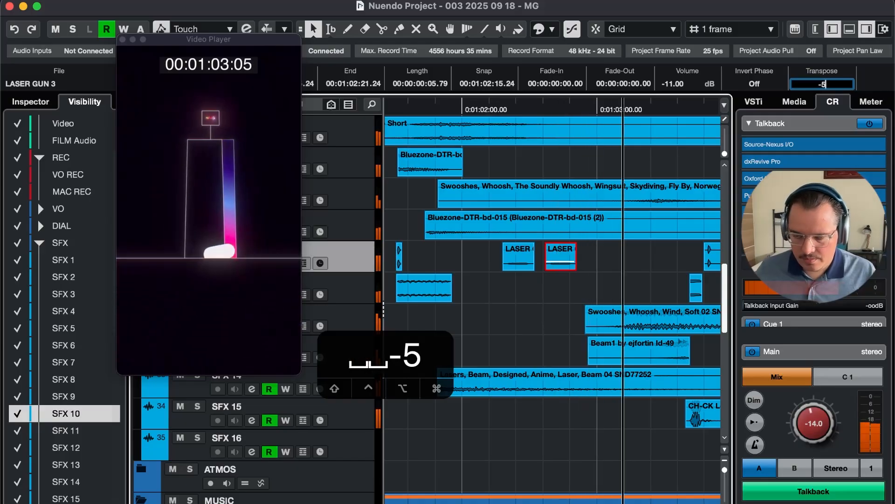
{"action": "key", "text": "Return"}
{"action": "key", "text": "space"}
{"action": "key", "text": "space"}
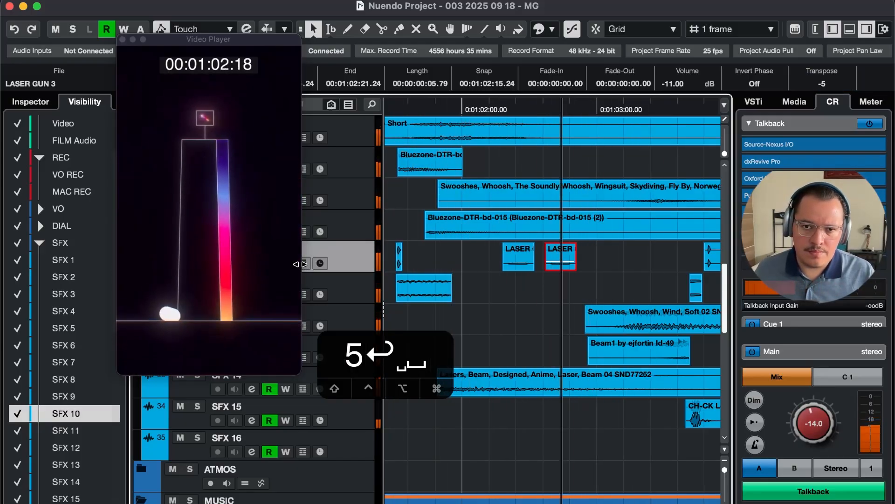
{"action": "key", "text": "space"}
Play the two laser gun clips soloed, then unsoloed with the rest of the mix
{"action": "left_click_drag", "start_coordinate": [626, 250], "coordinate": [492, 275]}
{"action": "key", "text": "shift+s"}
{"action": "key", "text": "4"}
{"action": "key", "text": "space"}
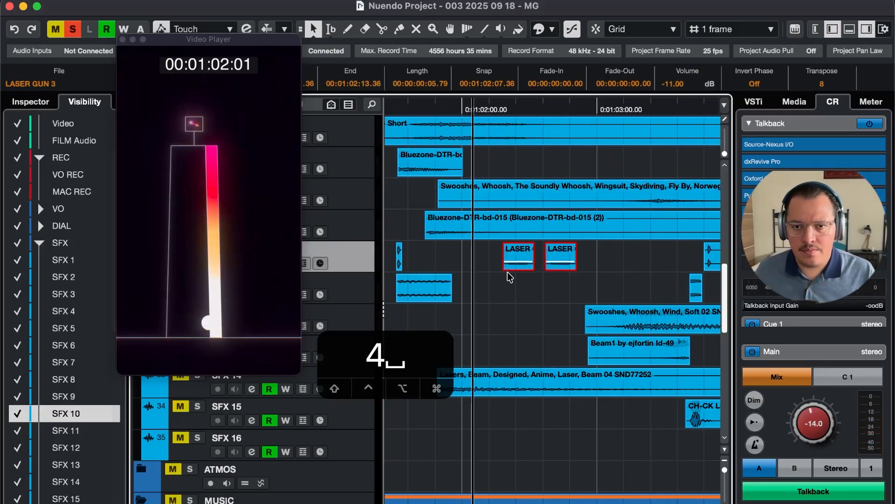
{"action": "key", "text": "space"}
{"action": "key", "text": "shift+s"}
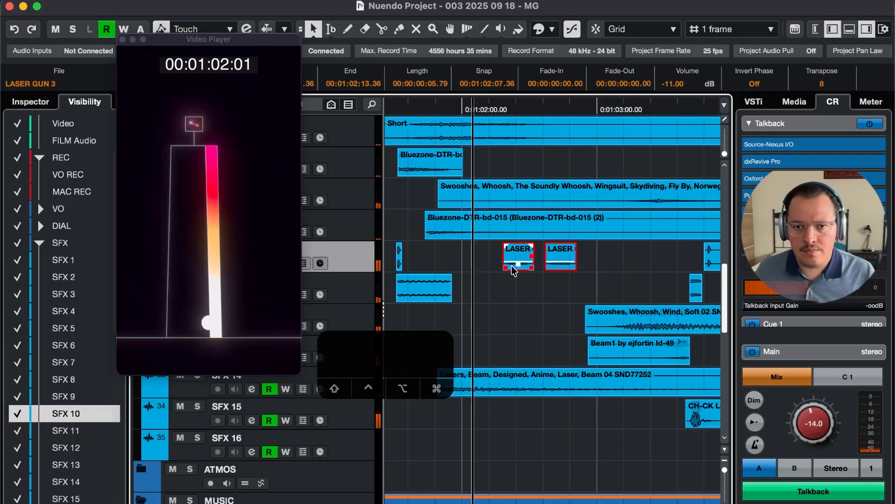
{"action": "key", "text": "4"}
{"action": "key", "text": "space"}
Check the pitch and timing of the two laser gun clips against the ball's bounce around 00:01:02:07
{"action": "key", "text": "r"}
{"action": "key", "text": "r"}
{"action": "key", "text": "t"}
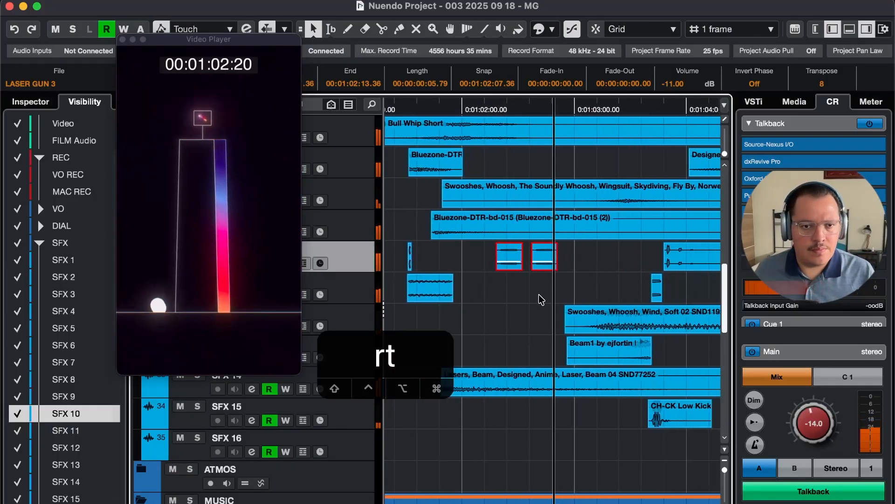
{"action": "key", "text": "r"}
{"action": "key", "text": "space"}
{"action": "key", "text": "r"}
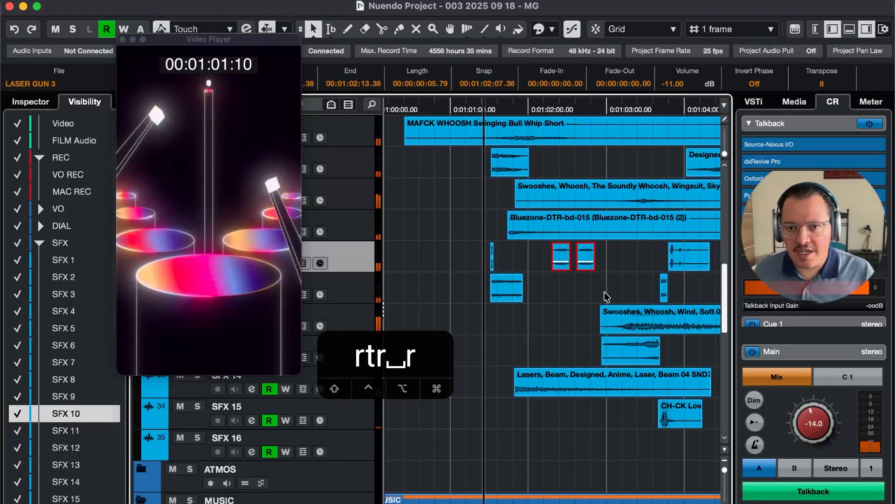
{"action": "key", "text": "g"}
{"action": "key", "text": "t"}
{"action": "key", "text": "t"}
{"action": "key", "text": "t"}
{"action": "key", "text": "t"}
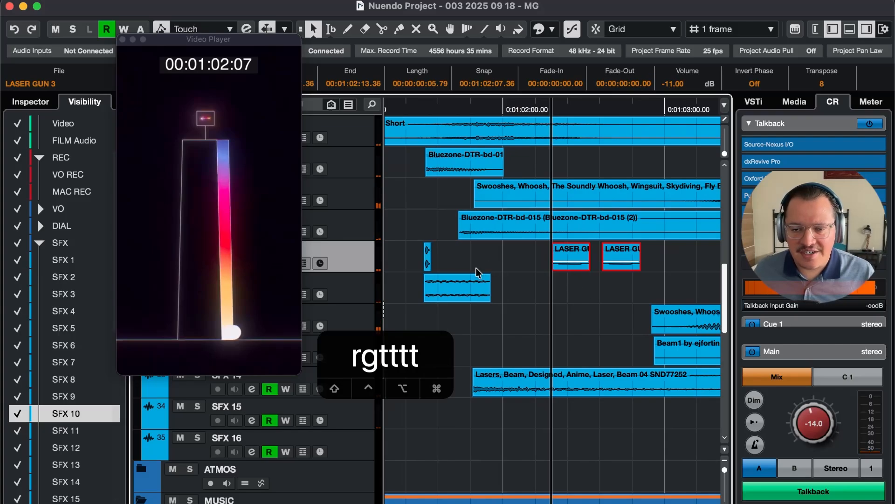
{"action": "key", "text": "4"}
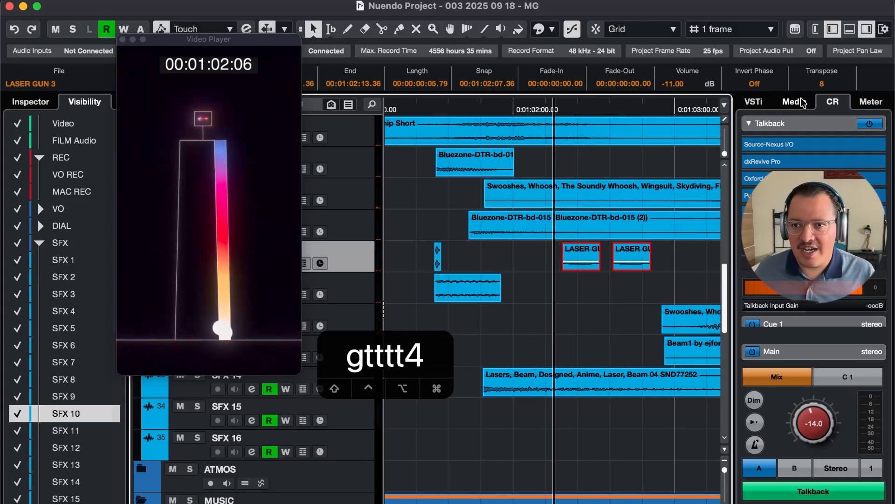
{"action": "key", "text": "r"}
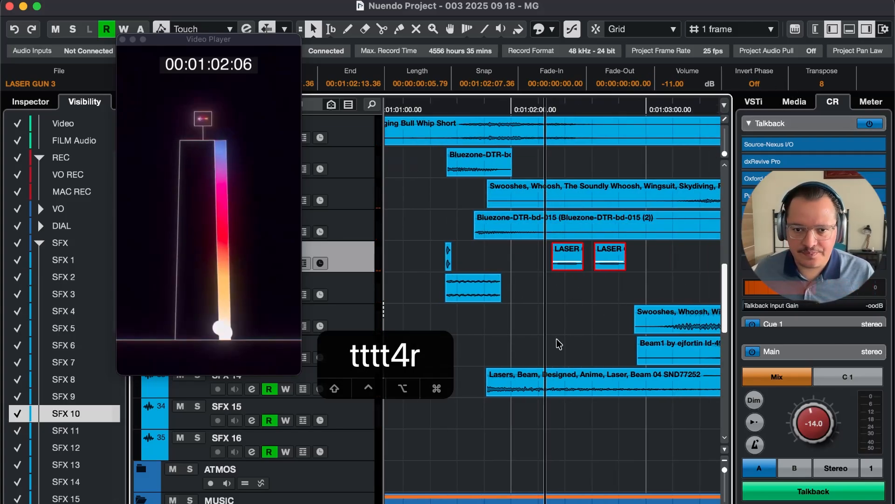
Play the laser gun clips in the full mix with the picture from 00:01:01:08
{"action": "left_click", "coordinate": [520, 379]}
{"action": "key", "text": "3"}
{"action": "key", "text": "g"}
{"action": "left_click", "coordinate": [420, 256]}
{"action": "key", "text": "super+Up"}
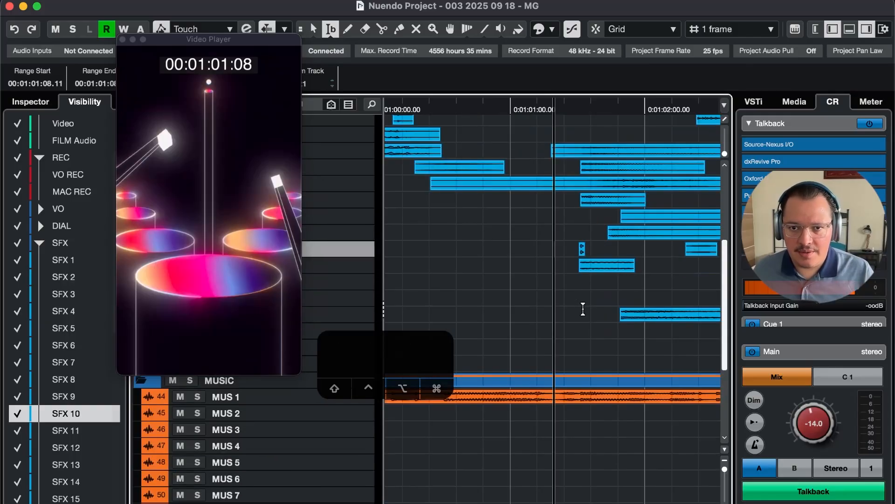
{"action": "key", "text": "4"}
{"action": "key", "text": "1"}
{"action": "key", "text": "r"}
{"action": "key", "text": "r"}
{"action": "key", "text": "r"}
{"action": "key", "text": "4"}
{"action": "key", "text": "4"}
{"action": "key", "text": "space"}
{"action": "key", "text": "r"}
{"action": "key", "text": "r"}
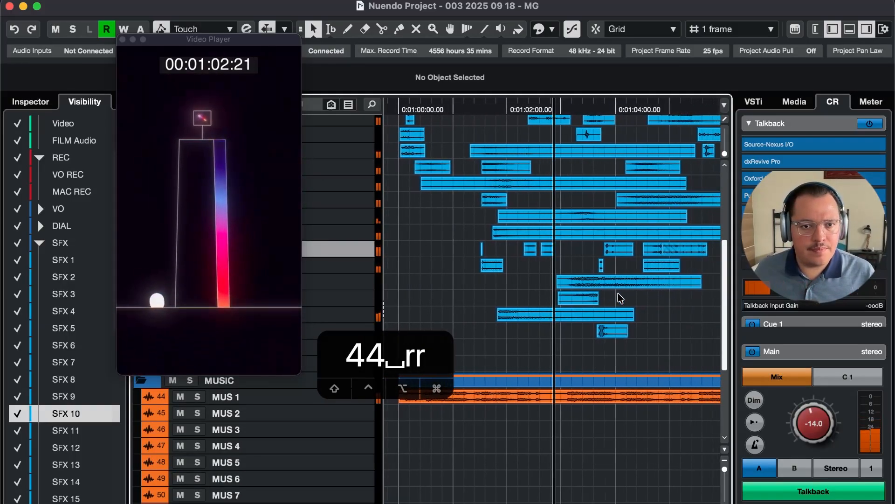
{"action": "key", "text": "t"}
{"action": "key", "text": "t"}
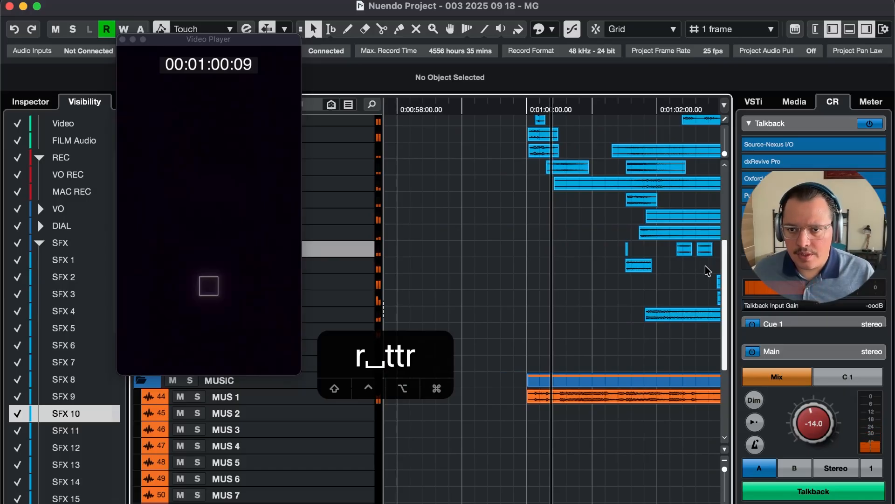
Delete both laser gun clips from SFX 10
{"action": "left_click_drag", "start_coordinate": [706, 266], "coordinate": [682, 250]}
{"action": "key", "text": "g"}
{"action": "key", "text": "t"}
{"action": "key", "text": "super+t"}
{"action": "key", "text": "super+t"}
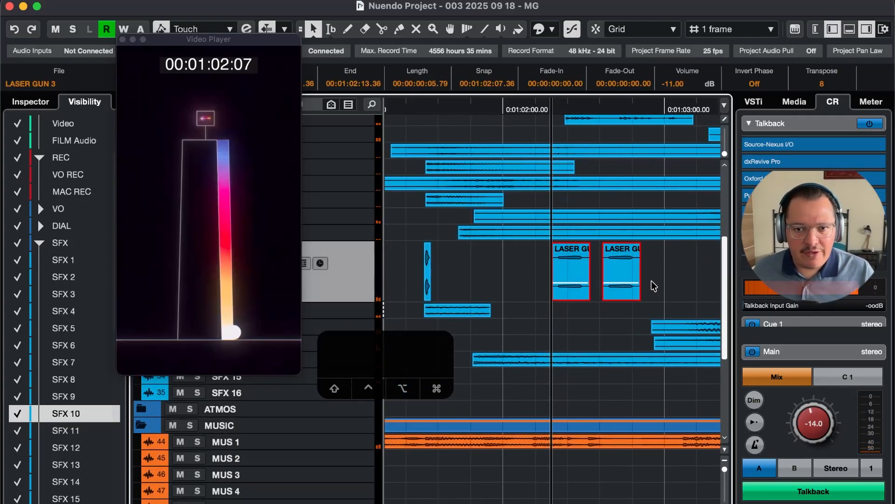
{"action": "key", "text": "4"}
{"action": "key", "text": "4"}
{"action": "key", "text": "4"}
{"action": "key", "text": "4"}
{"action": "key", "text": "r"}
{"action": "key", "text": "r"}
{"action": "key", "text": "r"}
{"action": "key", "text": "BackSpace"}
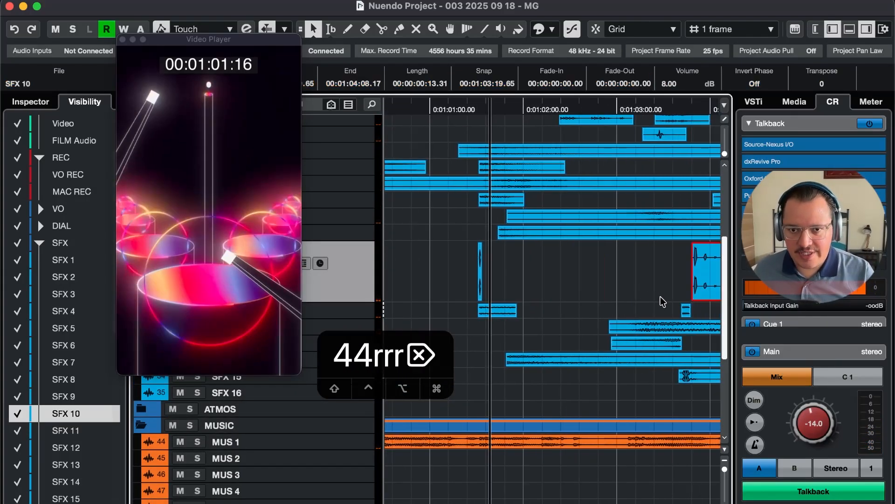
Switch to Soundly and audition HitLaserDistorted sounds and the short electricity zap impact in the laser results
{"action": "key", "text": "super+Tab"}
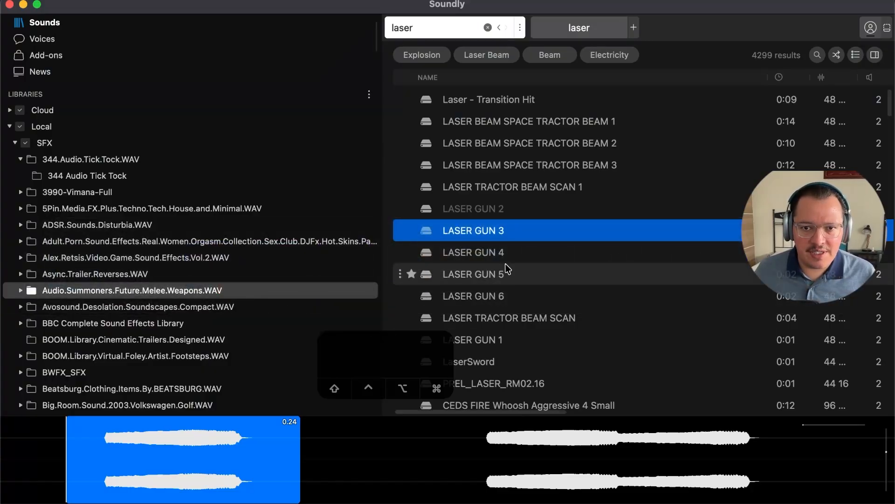
{"action": "scroll", "coordinate": [648, 292], "scroll_direction": "down", "scroll_amount": 15}
{"action": "left_click", "coordinate": [575, 214]}
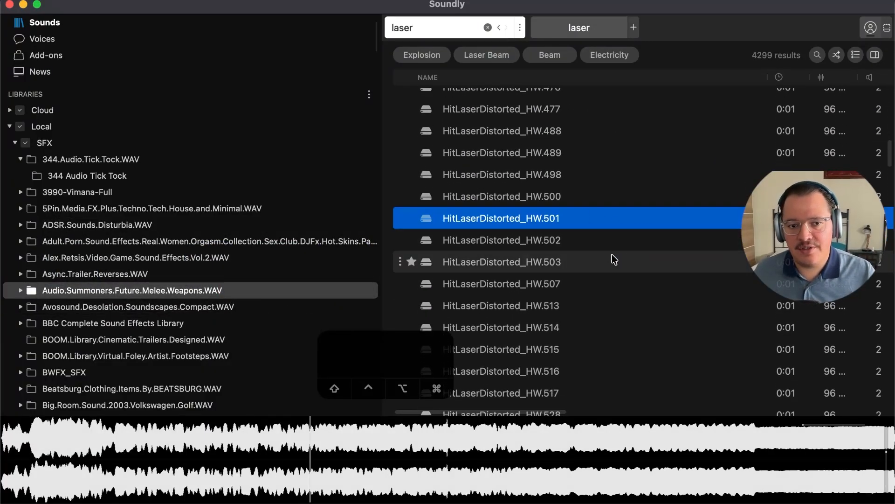
{"action": "scroll", "coordinate": [611, 254], "scroll_direction": "down", "scroll_amount": 2}
{"action": "scroll", "coordinate": [602, 261], "scroll_direction": "down", "scroll_amount": 10}
{"action": "left_click", "coordinate": [584, 322]}
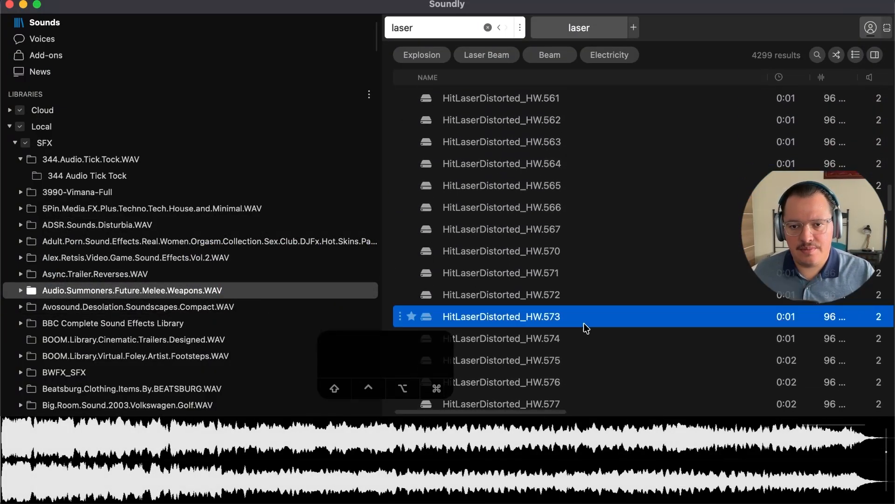
{"action": "scroll", "coordinate": [584, 327], "scroll_direction": "down", "scroll_amount": 6}
{"action": "scroll", "coordinate": [588, 322], "scroll_direction": "down", "scroll_amount": 4}
{"action": "left_click", "coordinate": [608, 302]}
{"action": "scroll", "coordinate": [611, 305], "scroll_direction": "down", "scroll_amount": 1}
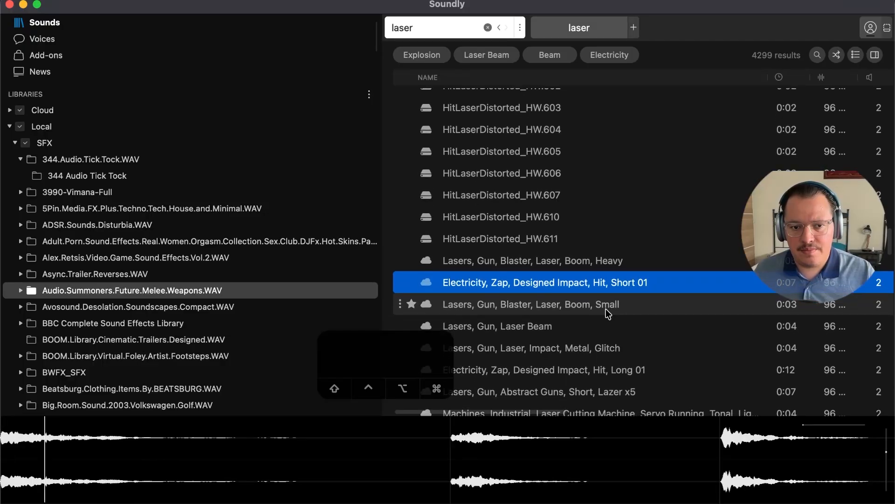
Audition the heavy blaster boom, Laser Beam, retro laser Fun 04 and Laser Pistol Shots x10 sounds
{"action": "left_click", "coordinate": [625, 262]}
{"action": "scroll", "coordinate": [630, 271], "scroll_direction": "up", "scroll_amount": 1}
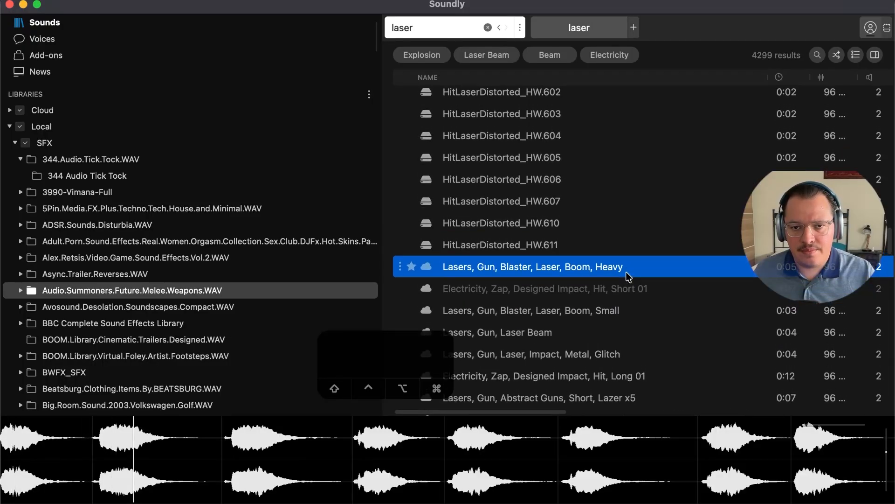
{"action": "left_click", "coordinate": [593, 332]}
{"action": "scroll", "coordinate": [604, 302], "scroll_direction": "down", "scroll_amount": 8}
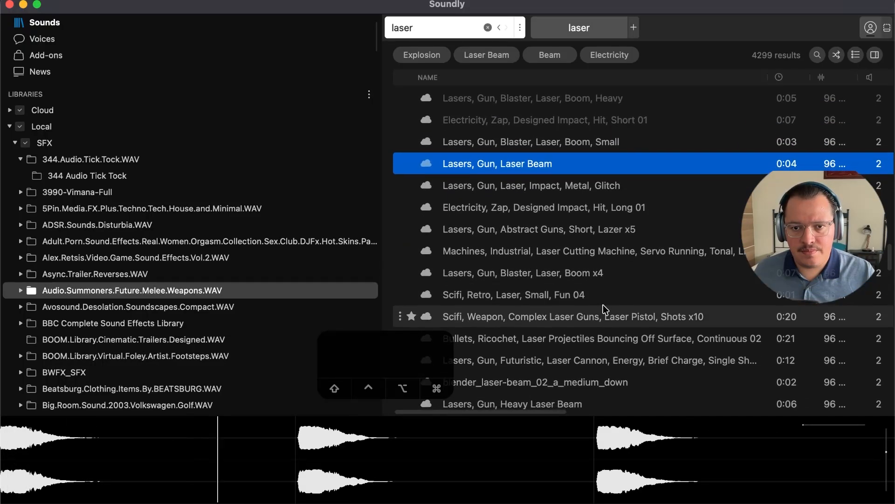
{"action": "left_click", "coordinate": [606, 300]}
{"action": "left_click", "coordinate": [596, 317]}
{"action": "scroll", "coordinate": [617, 318], "scroll_direction": "down", "scroll_amount": 1}
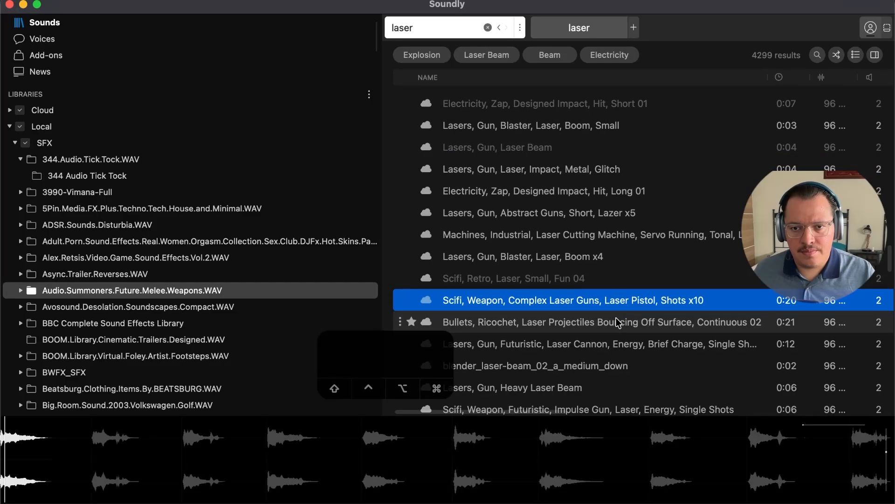
Place a 4.90-second section of "Bullets, Ricochet, Laser Projectiles Bouncing Off Surface, Continuous 02" on SFX 10 in Nuendo, trimmed to start at 00:01:02:05
{"action": "left_click", "coordinate": [616, 315]}
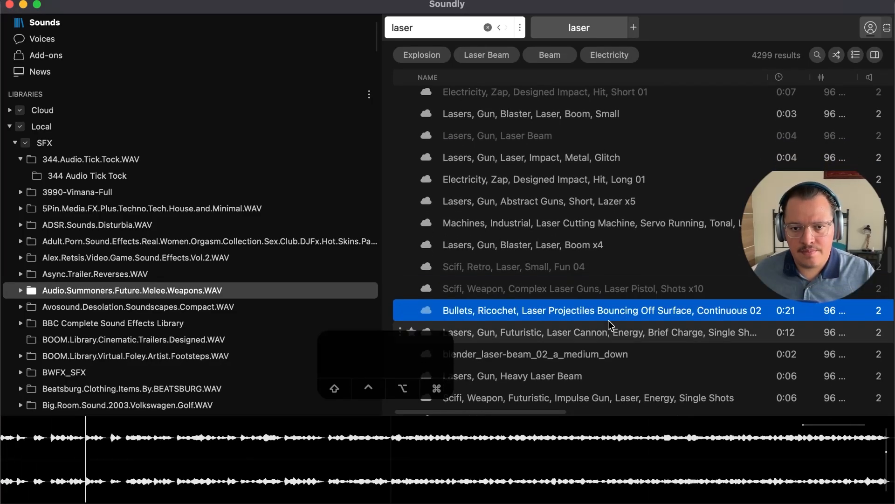
{"action": "left_click", "coordinate": [466, 468]}
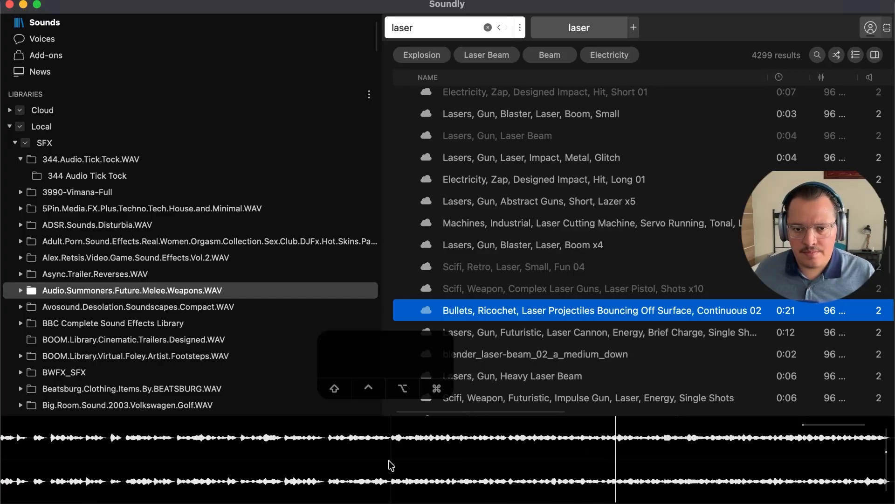
{"action": "left_click_drag", "start_coordinate": [398, 465], "coordinate": [580, 456]}
{"action": "left_click_drag", "start_coordinate": [580, 456], "coordinate": [605, 456]}
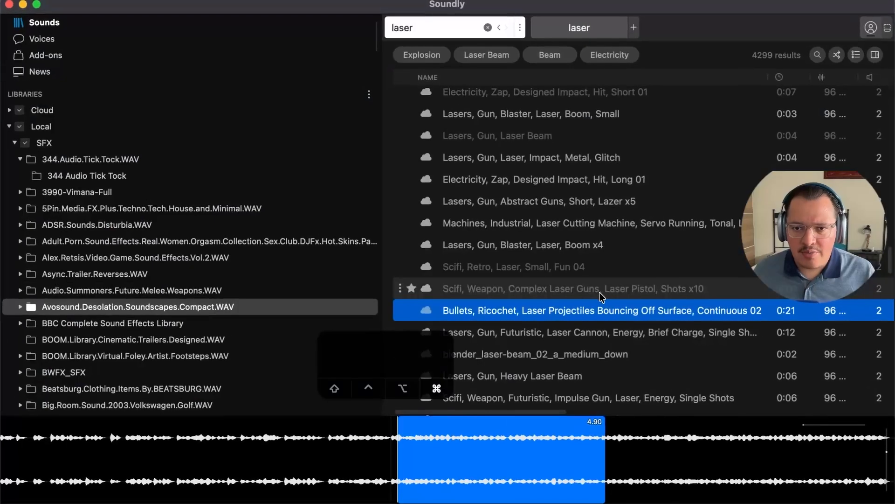
{"action": "key", "text": "super+3"}
{"action": "key", "text": "ctrl+x"}
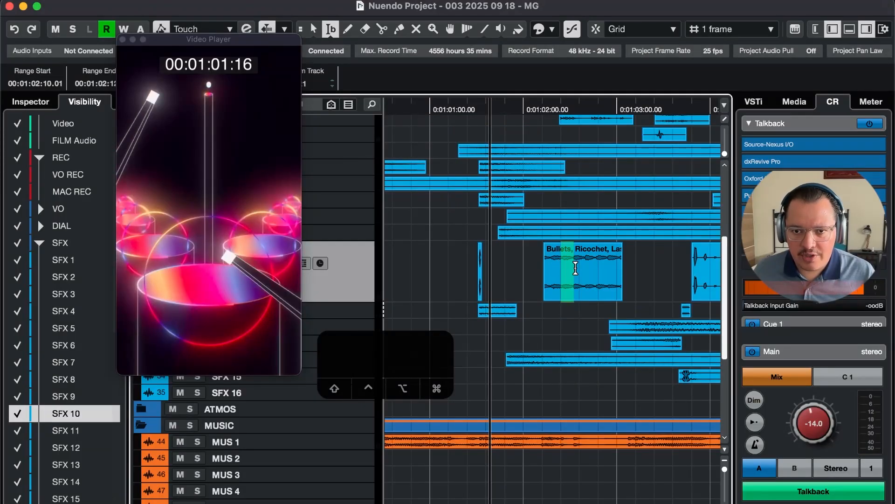
Give the ricochet clip a fade-in and fade-out of about 4 frames each, extend its start to 00:01:01:22 and play it
{"action": "key", "text": "1"}
{"action": "key", "text": "t"}
{"action": "key", "text": "g"}
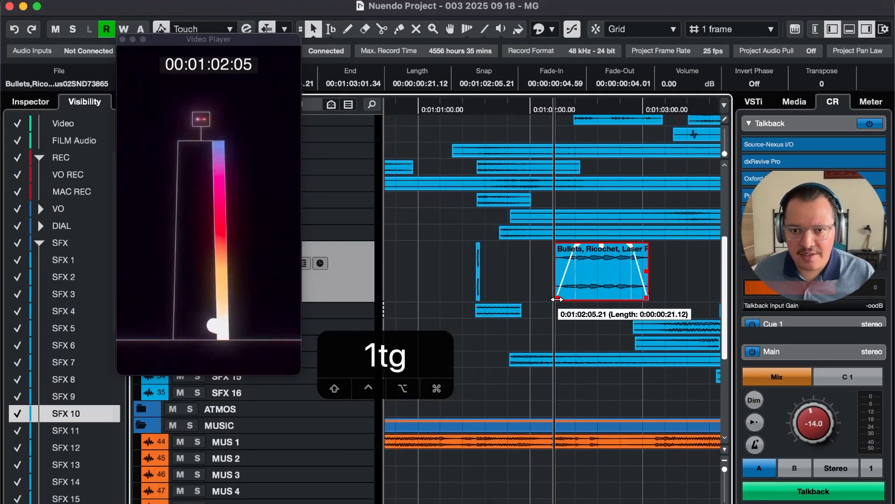
{"action": "key", "text": "4"}
{"action": "key", "text": "4"}
{"action": "key", "text": "4"}
{"action": "key", "text": "4"}
{"action": "key", "text": "space"}
{"action": "key", "text": "r"}
{"action": "key", "text": "r"}
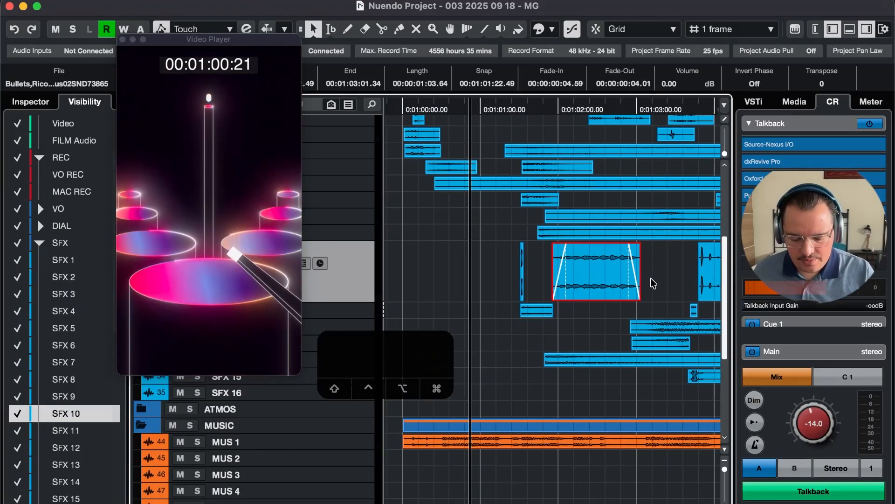
Set the ricochet clip's volume to -1 dB and play the section with the picture
{"action": "key", "text": "minus"}
{"action": "key", "text": "t"}
{"action": "key", "text": "t"}
{"action": "key", "text": "t"}
{"action": "key", "text": "t"}
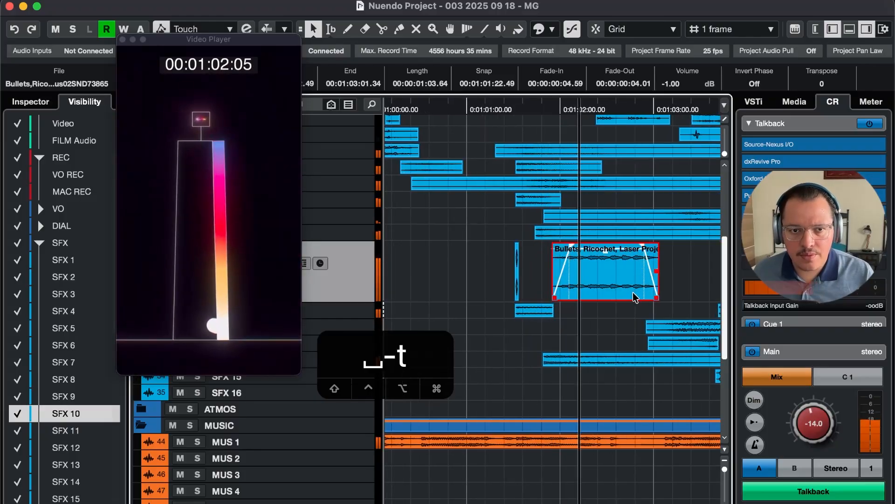
{"action": "key", "text": "space"}
{"action": "key", "text": "r"}
{"action": "key", "text": "space"}
{"action": "key", "text": "r"}
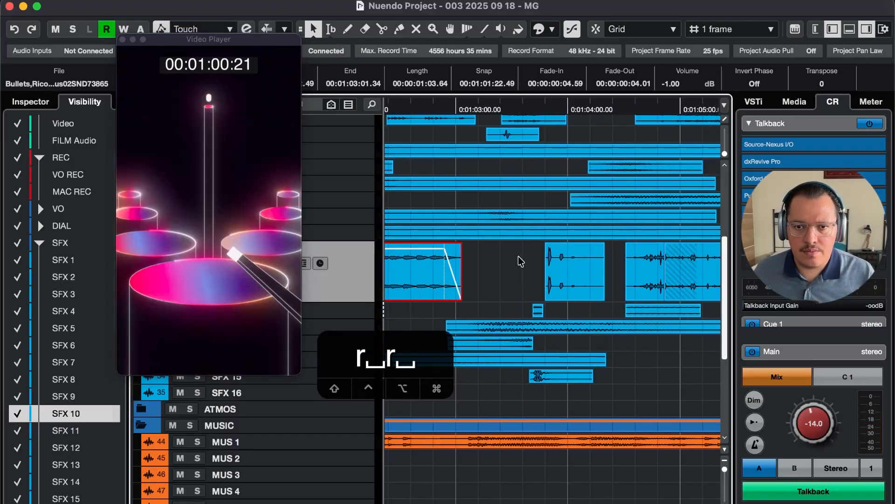
Shorten the ricochet clip to end at 00:01:02:17 and play it against the bounces
{"action": "scroll", "coordinate": [520, 261], "scroll_direction": "down", "scroll_amount": 2}
{"action": "scroll", "coordinate": [520, 262], "scroll_direction": "right", "scroll_amount": 1}
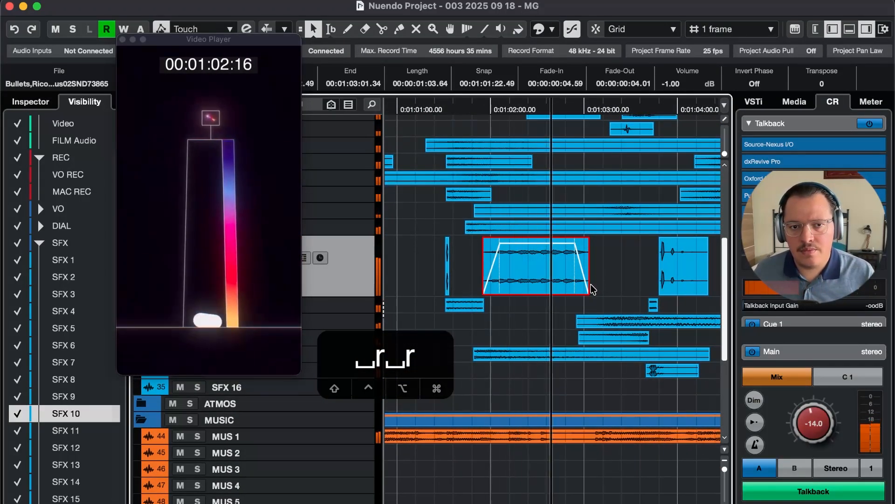
{"action": "left_click_drag", "start_coordinate": [588, 292], "coordinate": [557, 292]}
{"action": "key", "text": "space"}
{"action": "key", "text": "space"}
{"action": "key", "text": "t"}
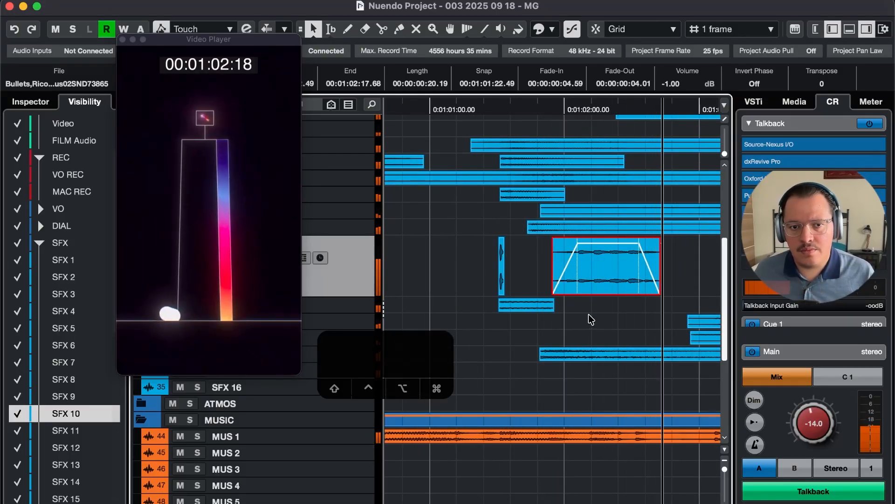
{"action": "key", "text": "space"}
{"action": "key", "text": "space"}
Extend the ricochet clip's end to 00:01:03:01 and play the section
{"action": "left_click_drag", "start_coordinate": [659, 292], "coordinate": [704, 292]}
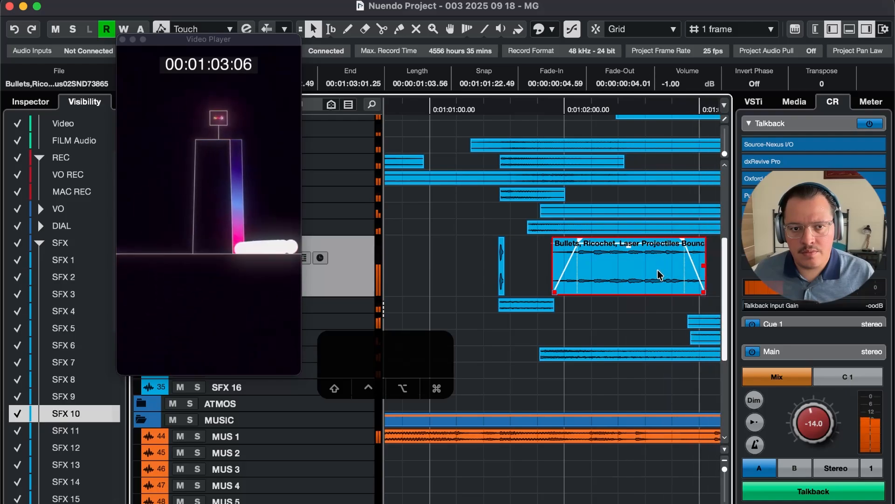
{"action": "key", "text": "r"}
{"action": "key", "text": "space"}
{"action": "key", "text": "r"}
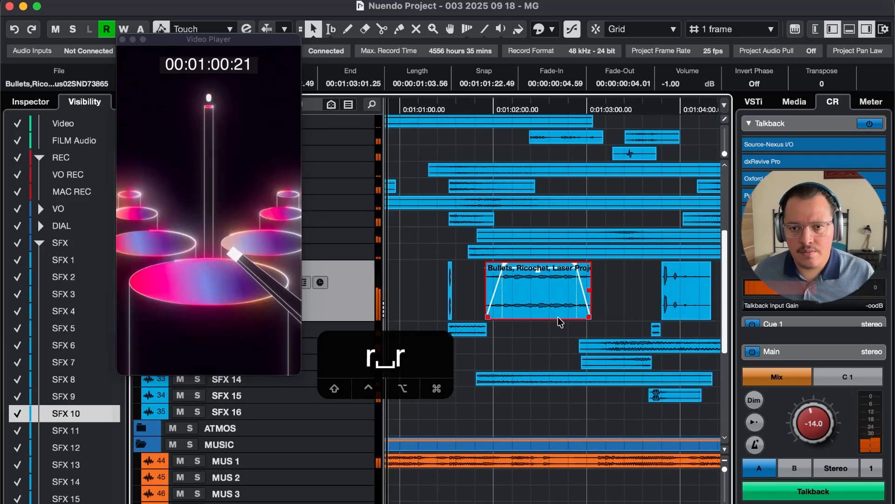
Trim the ricochet clip to about 18 frames, add a copy on SFX 10 at 00:01:02:22 and play both
{"action": "left_click_drag", "start_coordinate": [588, 317], "coordinate": [627, 316]}
{"action": "left_click_drag", "start_coordinate": [620, 313], "coordinate": [523, 322]}
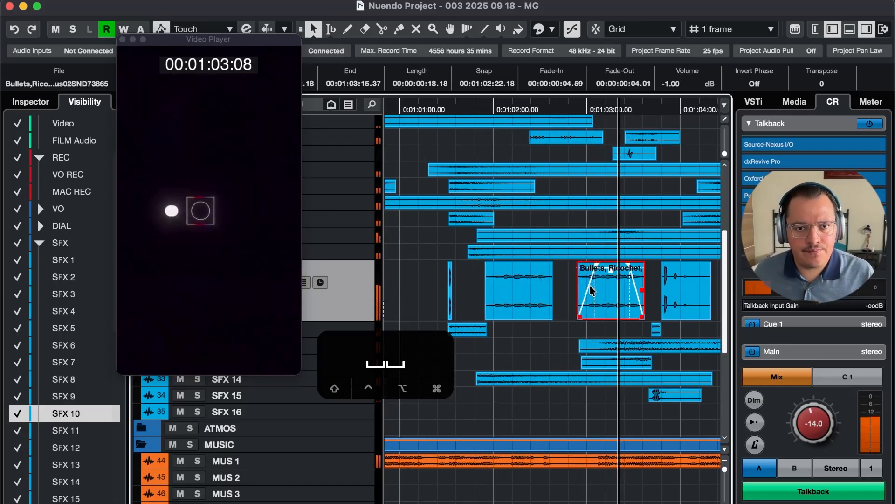
{"action": "key", "text": "3"}
{"action": "key", "text": "g"}
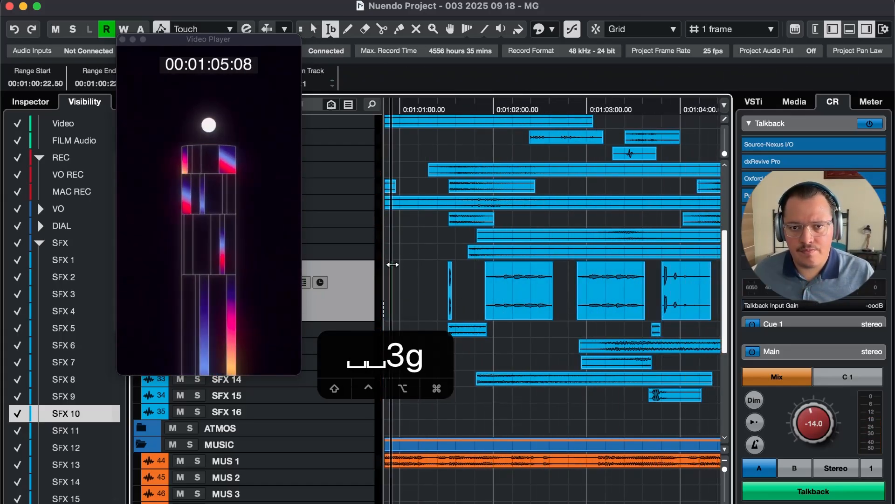
Play the section with the picture again and select the two ricochet clips on SFX 10
{"action": "key", "text": "1"}
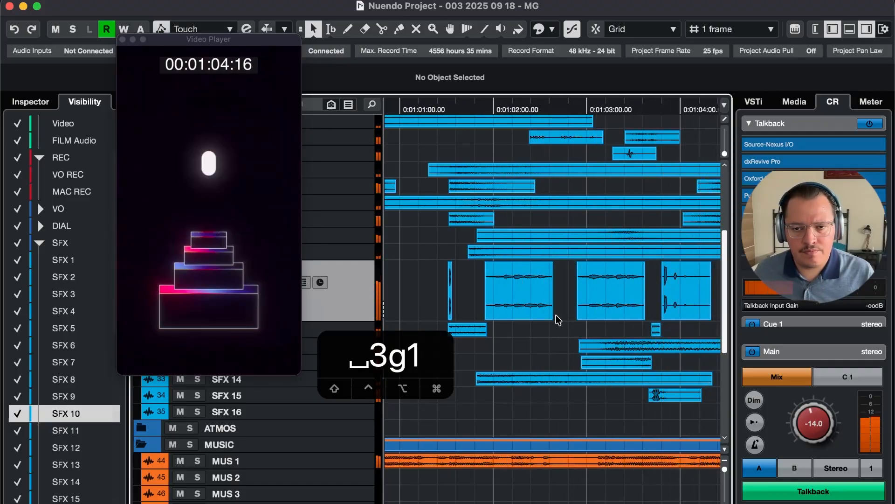
{"action": "scroll", "coordinate": [572, 326], "scroll_direction": "down", "scroll_amount": 3}
{"action": "key", "text": "space"}
{"action": "key", "text": "r"}
{"action": "key", "text": "space"}
{"action": "key", "text": "r"}
{"action": "scroll", "coordinate": [590, 317], "scroll_direction": "down", "scroll_amount": 2}
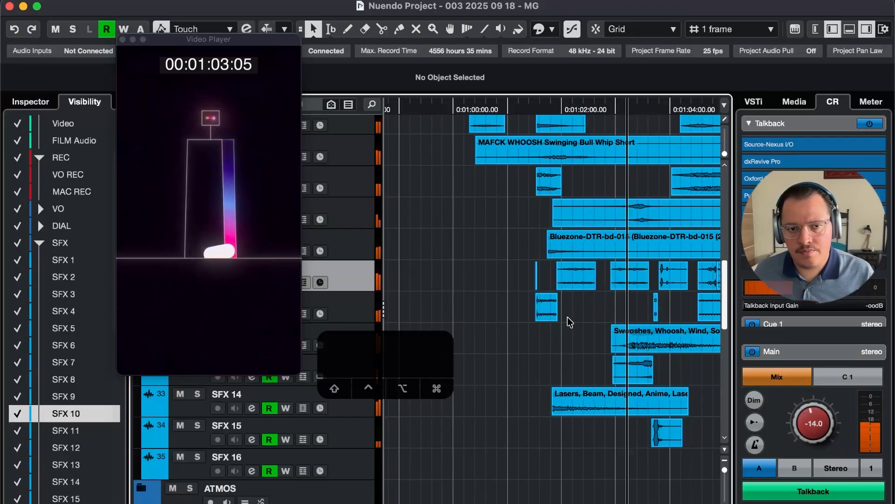
{"action": "left_click_drag", "start_coordinate": [580, 314], "coordinate": [633, 282]}
{"action": "key", "text": "space"}
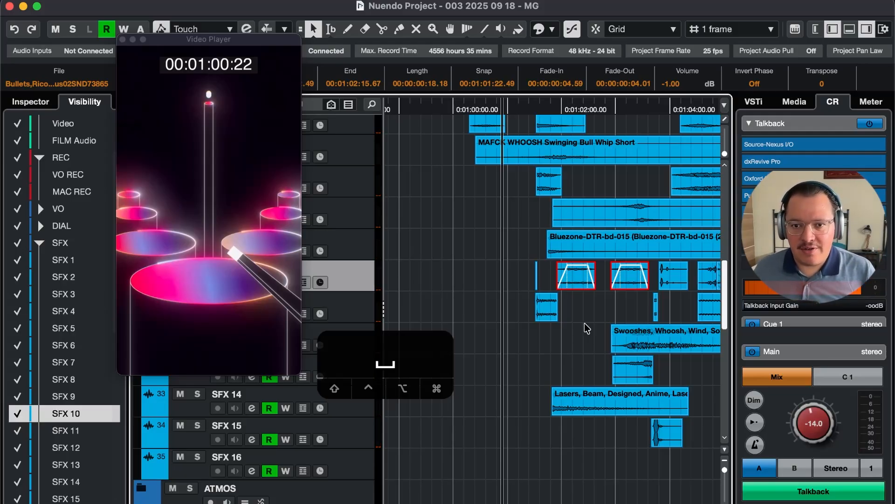
Step the picture back and forth around 00:01:01:19 to check the ricochet clips against the ball's movement
{"action": "key", "text": "g"}
{"action": "key", "text": "4"}
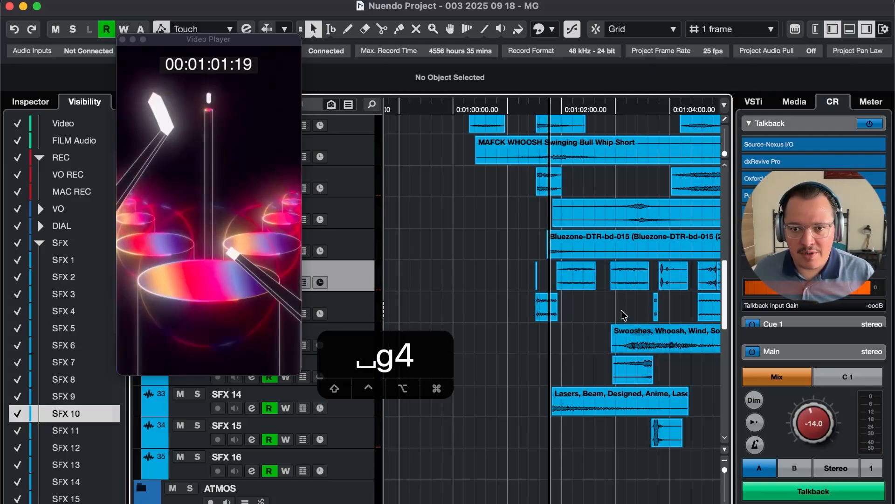
{"action": "key", "text": "g"}
{"action": "key", "text": "5"}
{"action": "key", "text": "5"}
{"action": "key", "text": "4"}
{"action": "key", "text": "4"}
{"action": "key", "text": "4"}
{"action": "key", "text": "4"}
{"action": "key", "text": "4"}
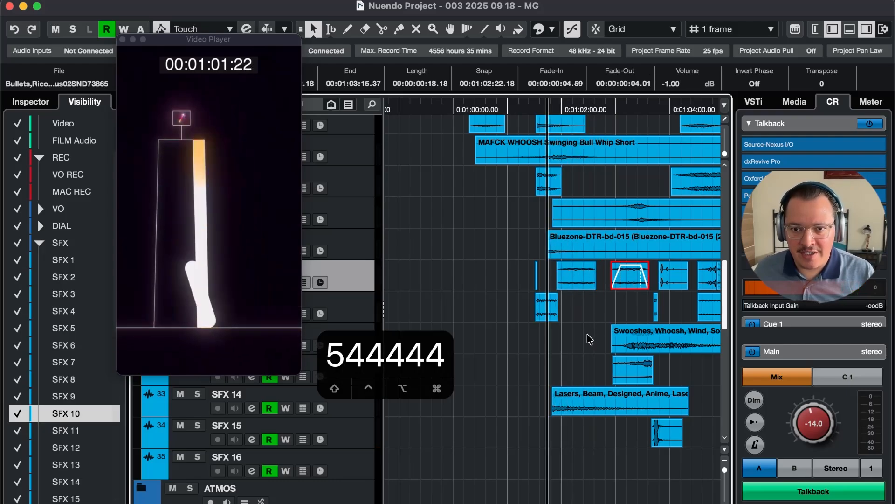
{"action": "key", "text": "5"}
{"action": "key", "text": "5"}
{"action": "key", "text": "5"}
{"action": "key", "text": "5"}
{"action": "key", "text": "4"}
Switch to Soundly, audition the heavy laser beam and futuristic impulse gun sounds, and select a 1.01-second shot from the impulse gun file
{"action": "key", "text": "super+Tab"}
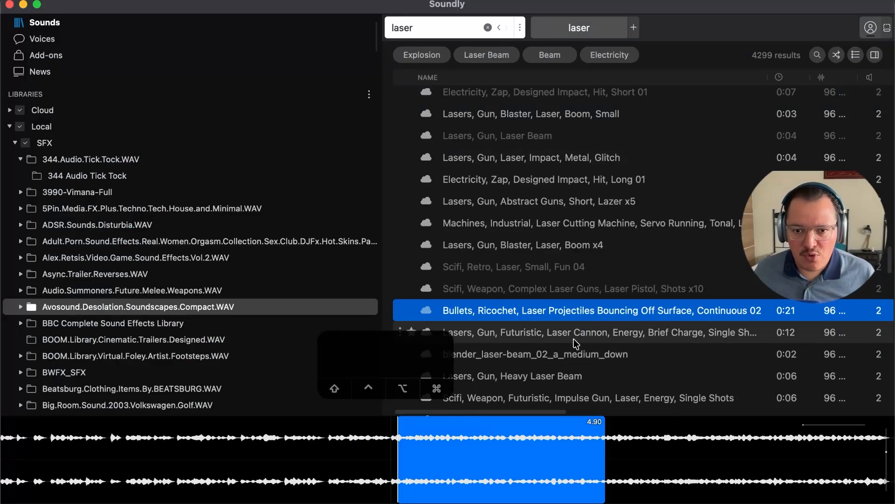
{"action": "scroll", "coordinate": [595, 328], "scroll_direction": "down", "scroll_amount": 1}
{"action": "scroll", "coordinate": [595, 328], "scroll_direction": "down", "scroll_amount": 4}
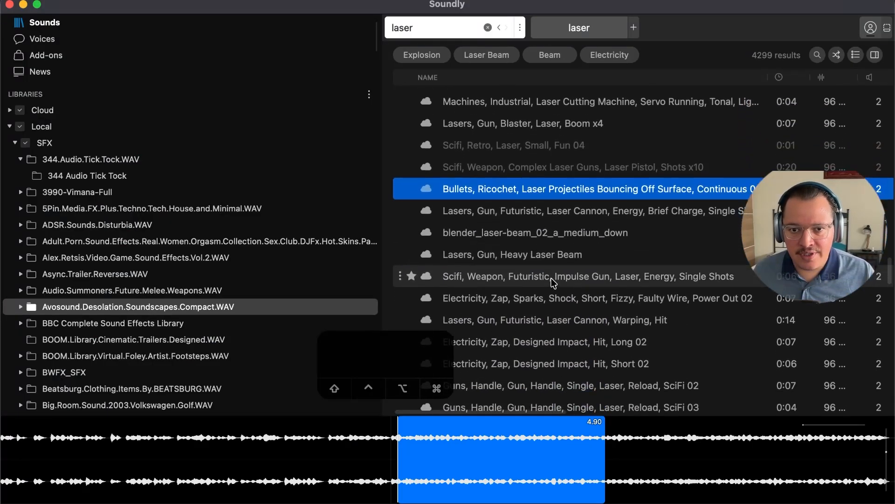
{"action": "left_click", "coordinate": [581, 260]}
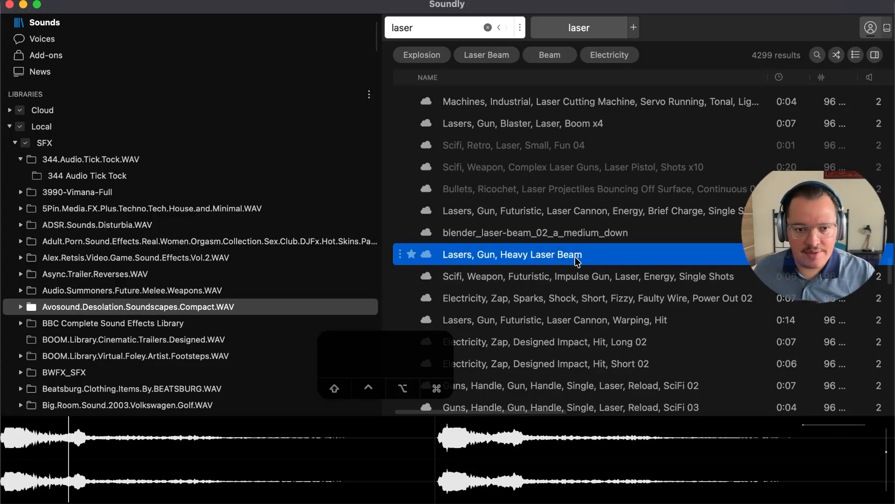
{"action": "left_click", "coordinate": [572, 281]}
{"action": "scroll", "coordinate": [599, 325], "scroll_direction": "down", "scroll_amount": 2}
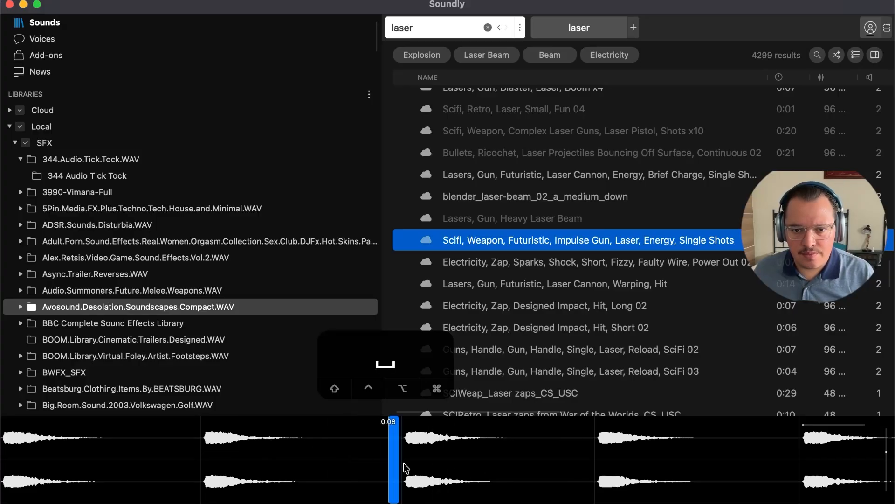
{"action": "left_click_drag", "start_coordinate": [406, 468], "coordinate": [536, 346]}
{"action": "left_click_drag", "start_coordinate": [584, 314], "coordinate": [586, 314]}
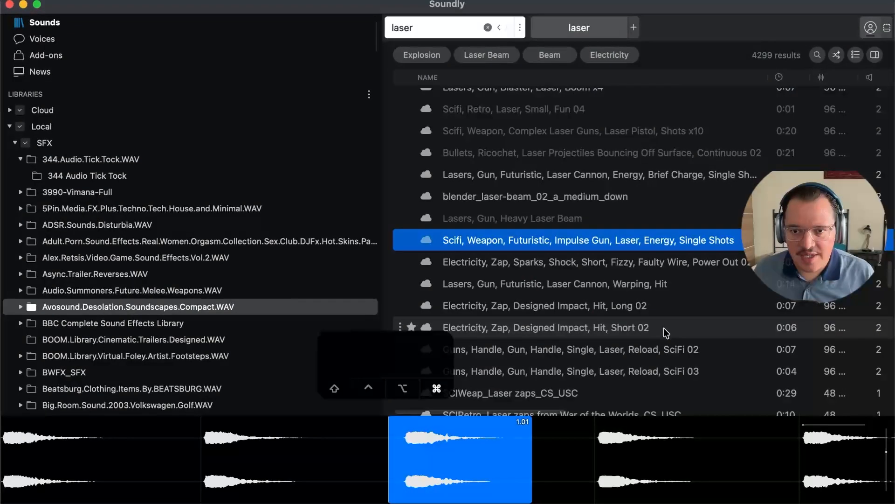
Place the impulse gun shot on SFX 11 starting at 00:01:02:08, between the two ricochet clips
{"action": "key", "text": "g"}
{"action": "key", "text": "t"}
{"action": "key", "text": "t"}
{"action": "key", "text": "t"}
{"action": "key", "text": "t"}
{"action": "key", "text": "t"}
{"action": "key", "text": "t"}
{"action": "key", "text": "4"}
{"action": "key", "text": "4"}
{"action": "key", "text": "4"}
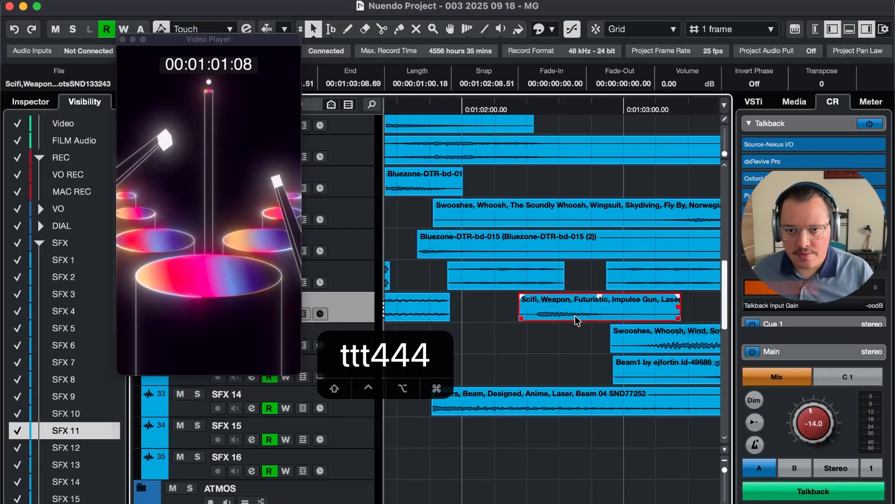
Set the impulse gun clip's volume to -5 dB and play the section with the picture
{"action": "key", "text": "r"}
{"action": "key", "text": "minus"}
{"action": "key", "text": "minus"}
{"action": "key", "text": "minus"}
{"action": "key", "text": "minus"}
{"action": "key", "text": "minus"}
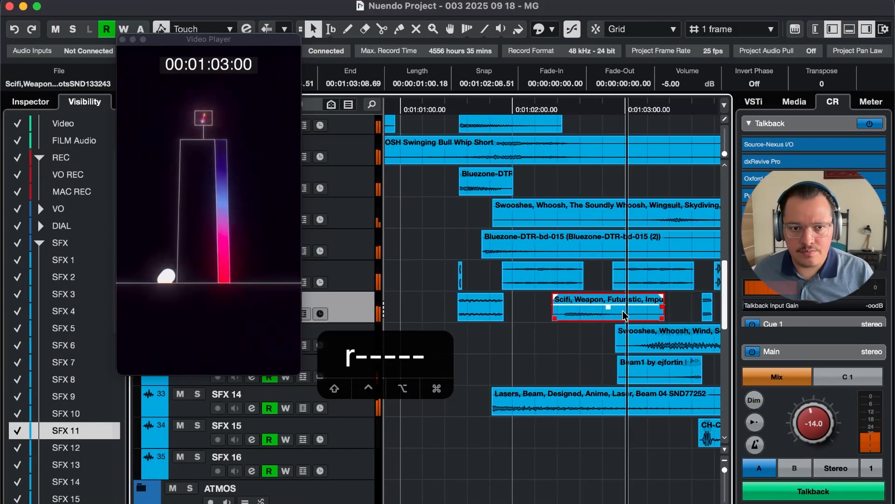
{"action": "key", "text": "space"}
{"action": "key", "text": "space"}
{"action": "key", "text": "3"}
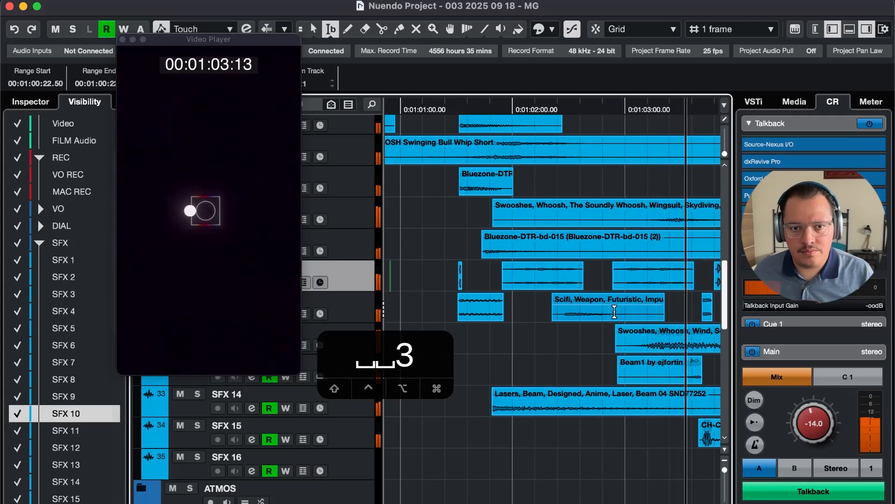
Review the whole effects stack by playing the bounce section with the picture through about 00:01:05:13
{"action": "key", "text": "r"}
{"action": "key", "text": "r"}
{"action": "key", "text": "r"}
{"action": "key", "text": "r"}
{"action": "key", "text": "r"}
{"action": "key", "text": "r"}
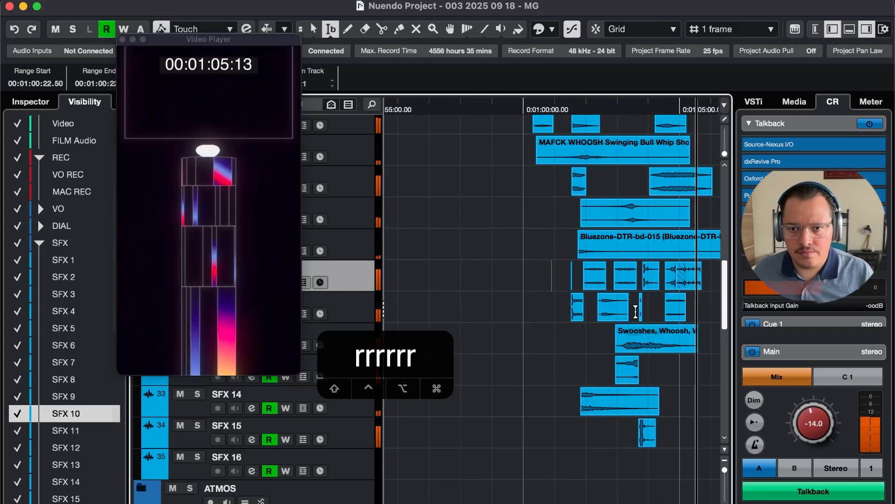
{"action": "key", "text": "g"}
{"action": "key", "text": "t"}
{"action": "key", "text": "t"}
{"action": "key", "text": "t"}
{"action": "key", "text": "t"}
{"action": "key", "text": "t"}
{"action": "key", "text": "1"}
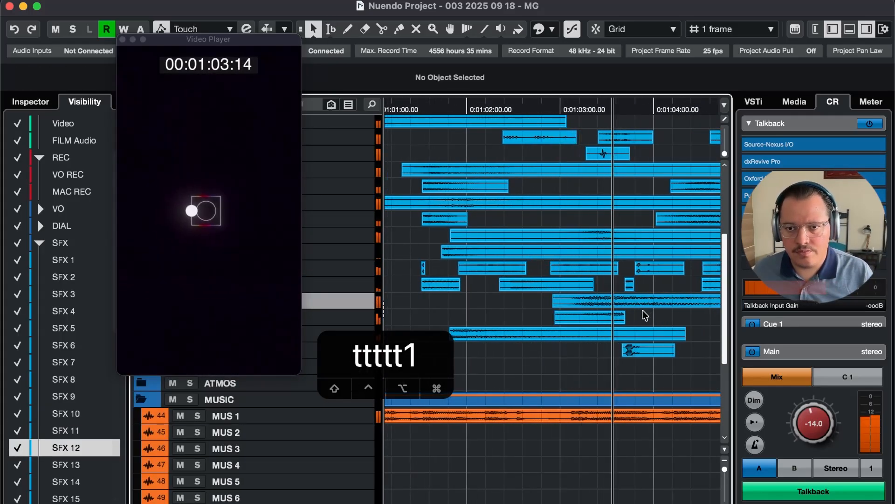
{"action": "key", "text": "ctrl+a"}
{"action": "key", "text": "r"}
{"action": "key", "text": "r"}
{"action": "key", "text": "space"}
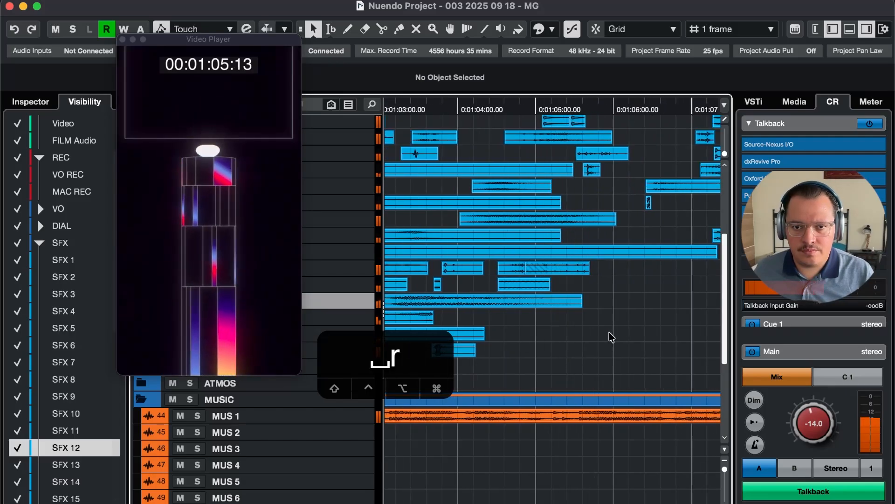
{"action": "key", "text": "r"}
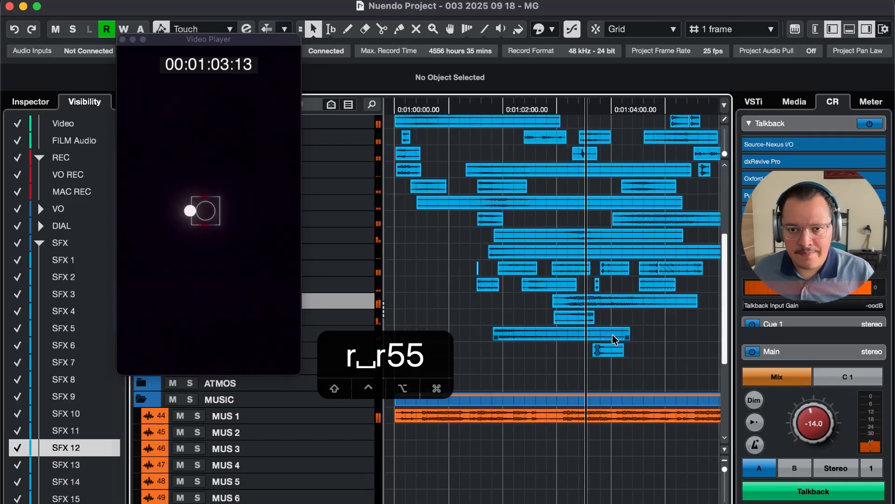
Step through the picture between about 00:01:01:08 and 00:01:03:14, checking the SFX clips around the bounces
{"action": "key", "text": "4"}
{"action": "key", "text": "4"}
{"action": "key", "text": "4"}
{"action": "key", "text": "4"}
{"action": "key", "text": "4"}
{"action": "key", "text": "4"}
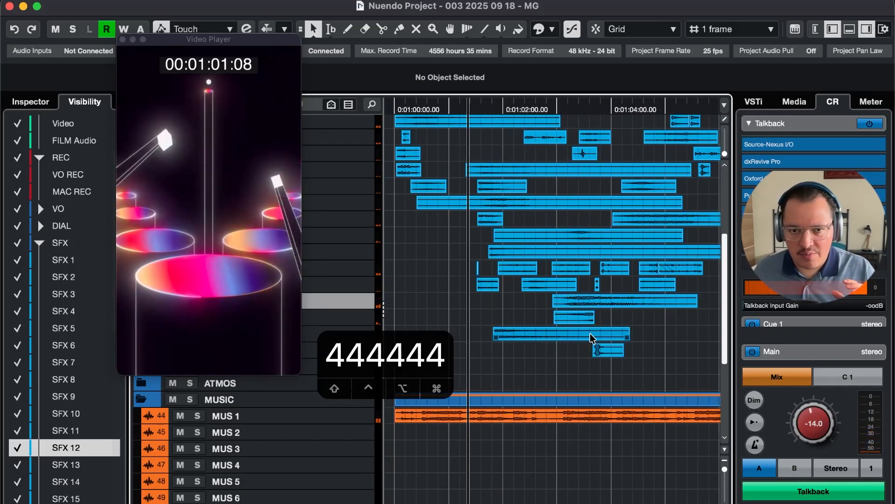
{"action": "key", "text": "5"}
{"action": "key", "text": "5"}
{"action": "key", "text": "5"}
{"action": "key", "text": "5"}
{"action": "key", "text": "5"}
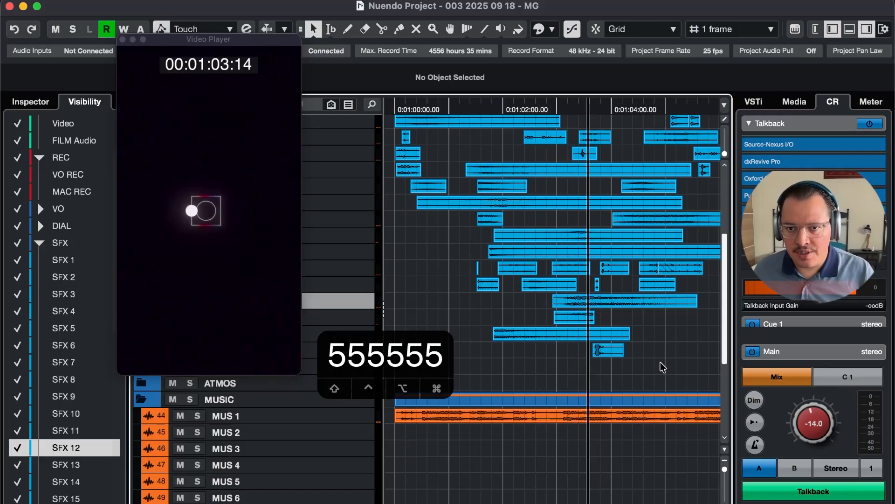
{"action": "key", "text": "4"}
{"action": "key", "text": "4"}
{"action": "key", "text": "4"}
{"action": "key", "text": "t"}
{"action": "key", "text": "r"}
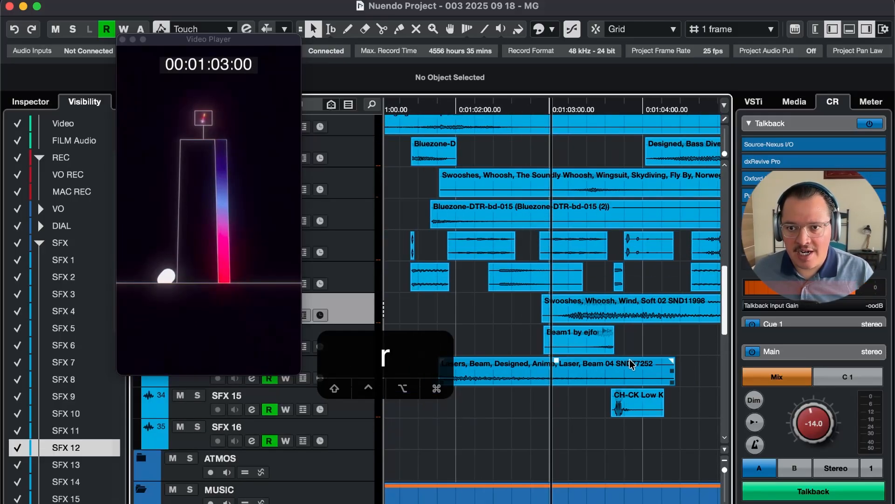
{"action": "scroll", "coordinate": [625, 365], "scroll_direction": "down", "scroll_amount": 2}
{"action": "scroll", "coordinate": [620, 365], "scroll_direction": "right", "scroll_amount": 5}
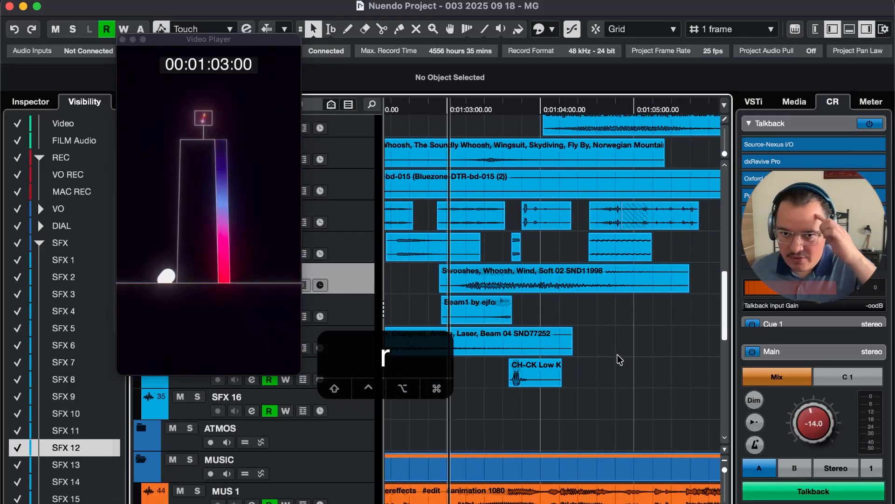
Step the picture back and forth between 00:01:02:06 and 00:01:04:02 to examine the ball's movement into the squares
{"action": "key", "text": "g"}
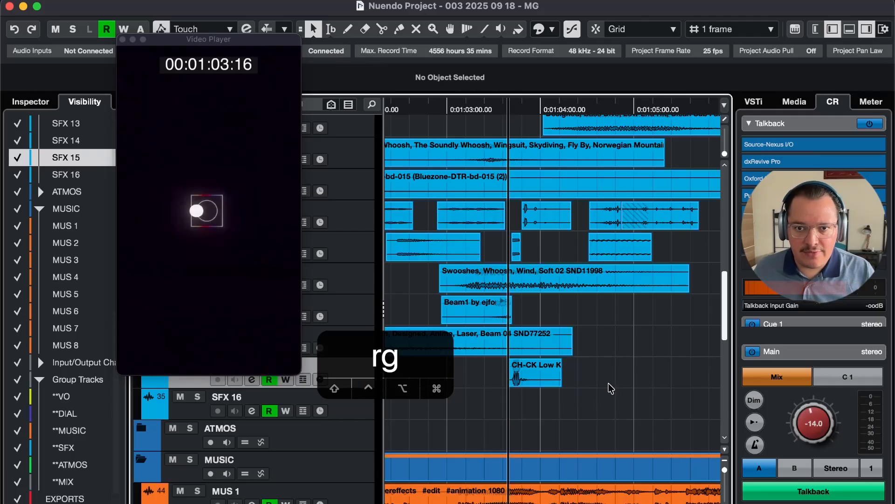
{"action": "key", "text": "5"}
{"action": "key", "text": "5"}
{"action": "key", "text": "5"}
{"action": "key", "text": "5"}
{"action": "key", "text": "5"}
{"action": "key", "text": "5"}
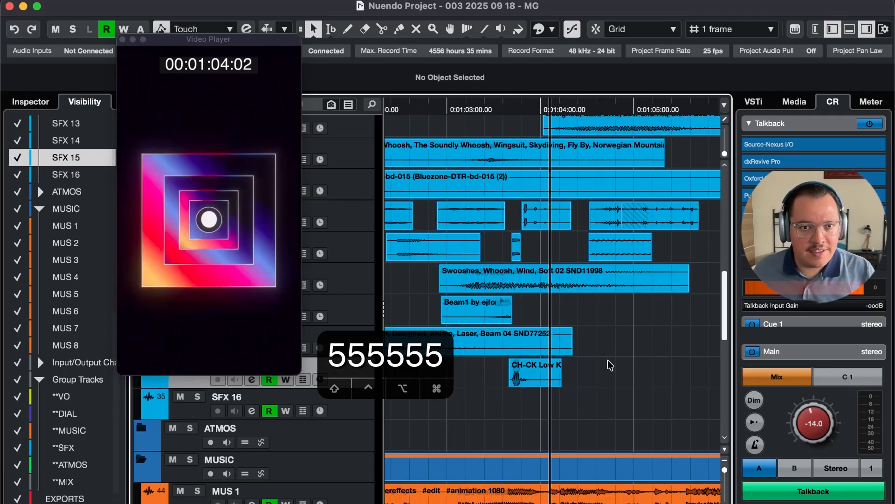
{"action": "key", "text": "4"}
{"action": "key", "text": "4"}
{"action": "key", "text": "4"}
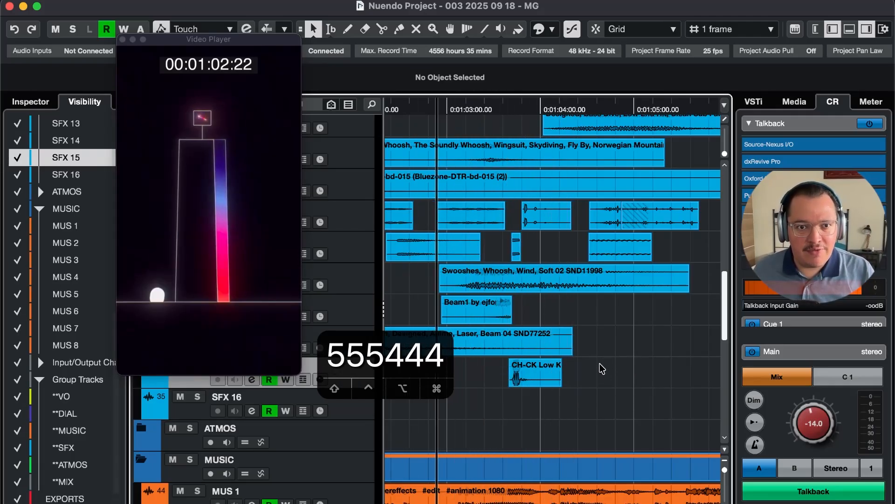
{"action": "key", "text": "5"}
{"action": "key", "text": "5"}
{"action": "key", "text": "5"}
{"action": "key", "text": "4"}
{"action": "key", "text": "4"}
{"action": "key", "text": "4"}
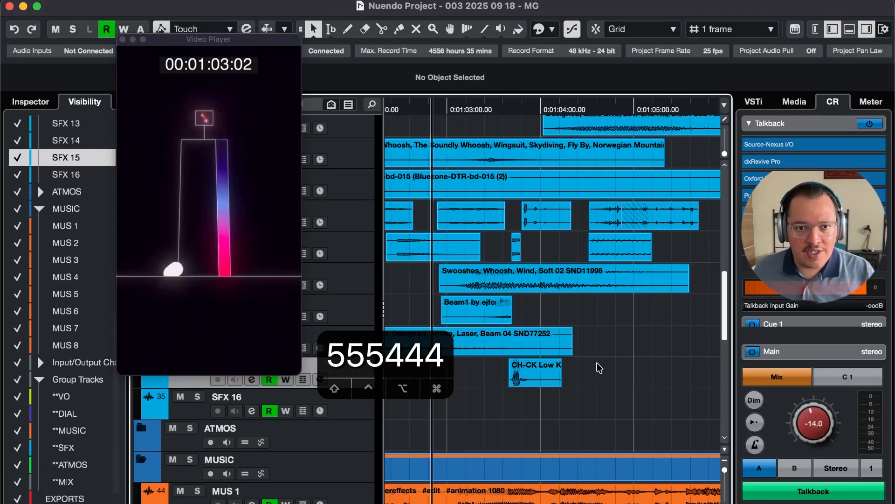
{"action": "key", "text": "5"}
{"action": "key", "text": "5"}
{"action": "key", "text": "5"}
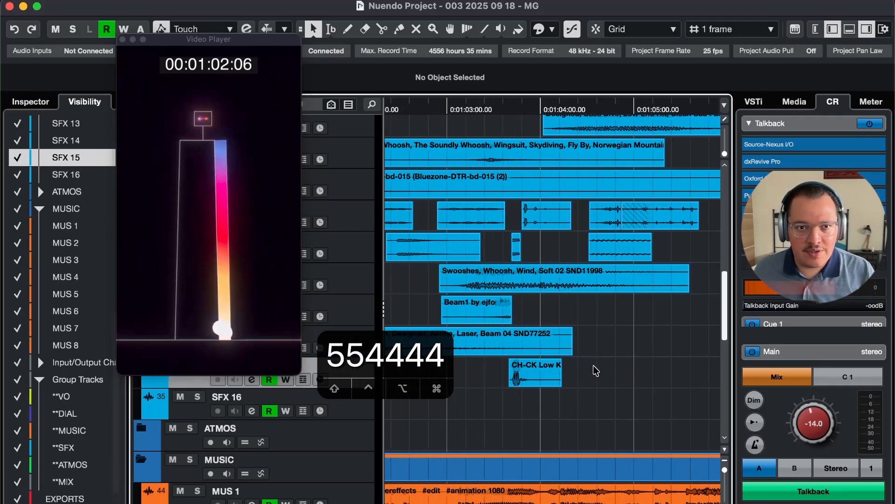
{"action": "key", "text": "4"}
{"action": "key", "text": "4"}
{"action": "key", "text": "4"}
{"action": "key", "text": "4"}
{"action": "key", "text": "4"}
{"action": "key", "text": "4"}
{"action": "key", "text": "4"}
{"action": "key", "text": "4"}
Play the section from the last bounce into the tower shot, and replay it from 00:01:02:14
{"action": "key", "text": "space"}
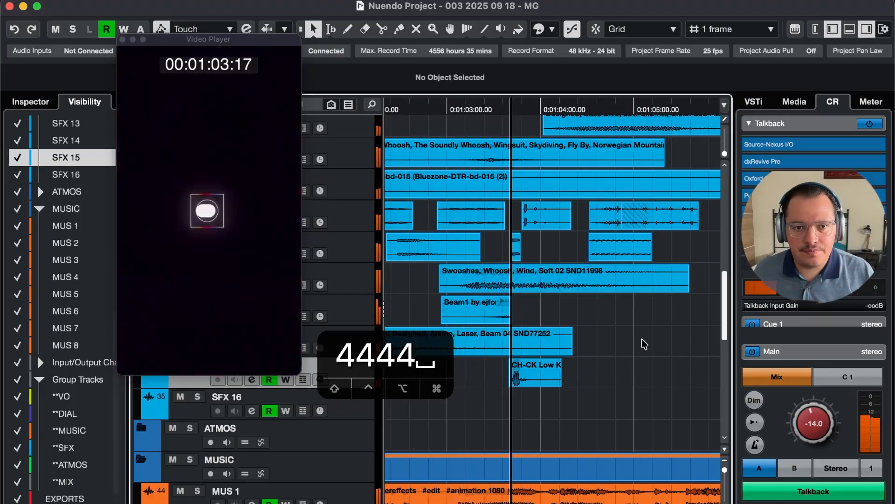
{"action": "key", "text": "space"}
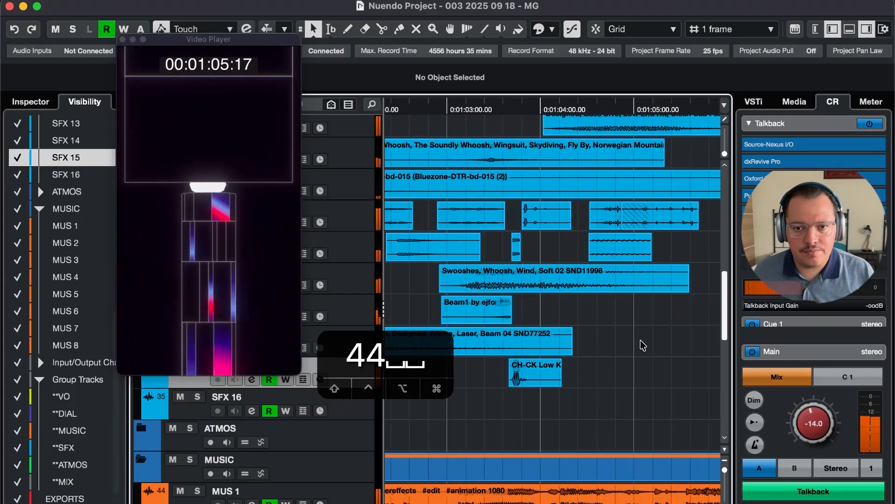
{"action": "key", "text": "5"}
{"action": "key", "text": "5"}
{"action": "key", "text": "5"}
{"action": "key", "text": "5"}
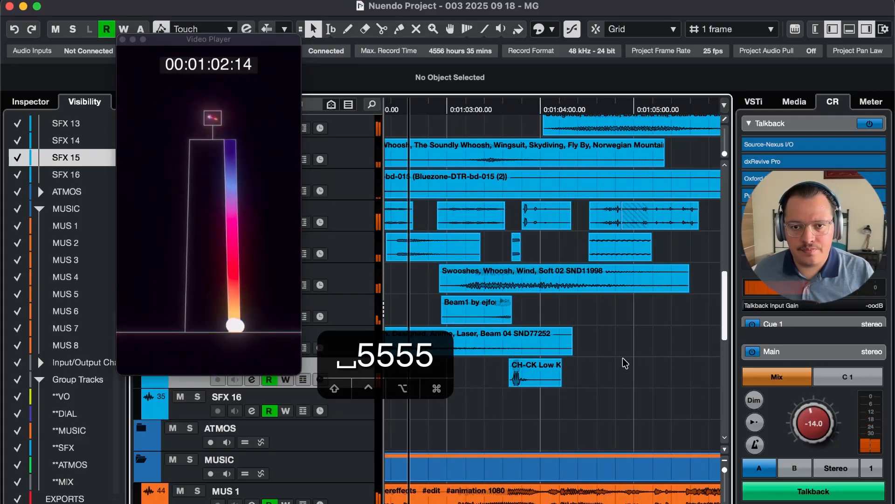
{"action": "key", "text": "space"}
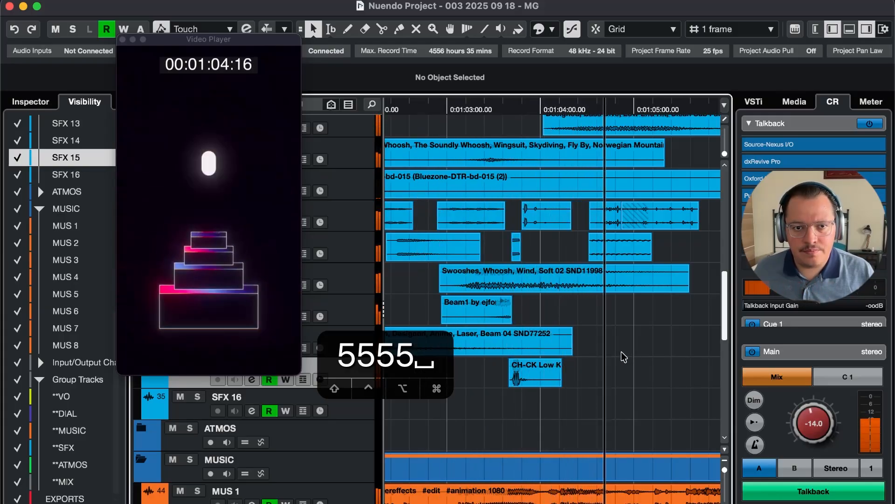
{"action": "key", "text": "space"}
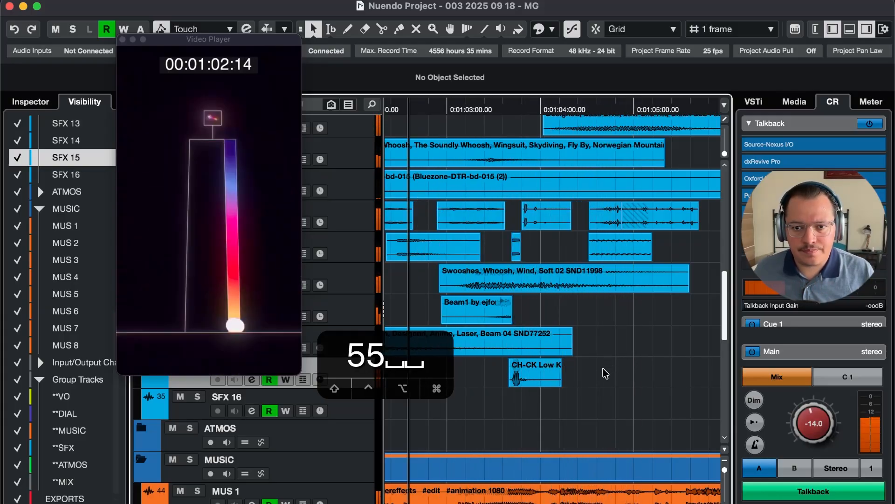
Step through the picture from 00:01:03:12 to about 00:01:04:24 to examine the ball's landing on the stacked tower
{"action": "key", "text": "5"}
{"action": "key", "text": "5"}
{"action": "key", "text": "4"}
{"action": "key", "text": "4"}
{"action": "key", "text": "5"}
{"action": "key", "text": "5"}
{"action": "key", "text": "5"}
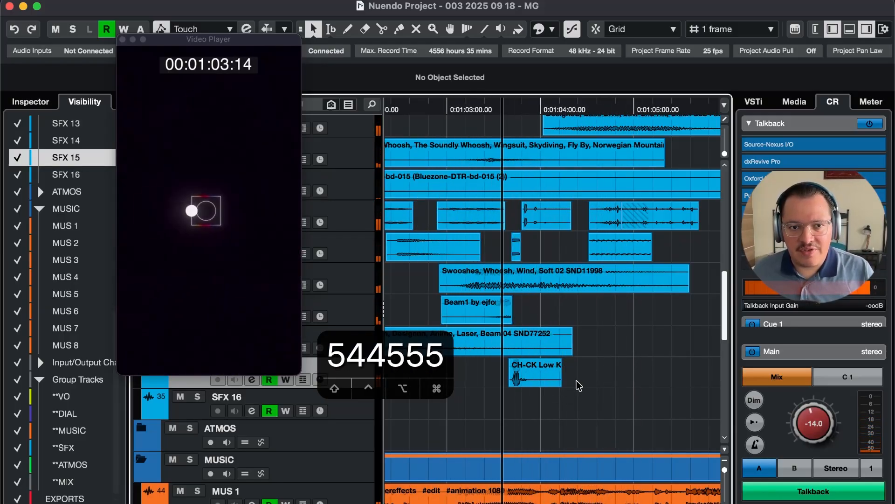
{"action": "key", "text": "5"}
{"action": "key", "text": "5"}
{"action": "key", "text": "5"}
{"action": "key", "text": "4"}
{"action": "key", "text": "4"}
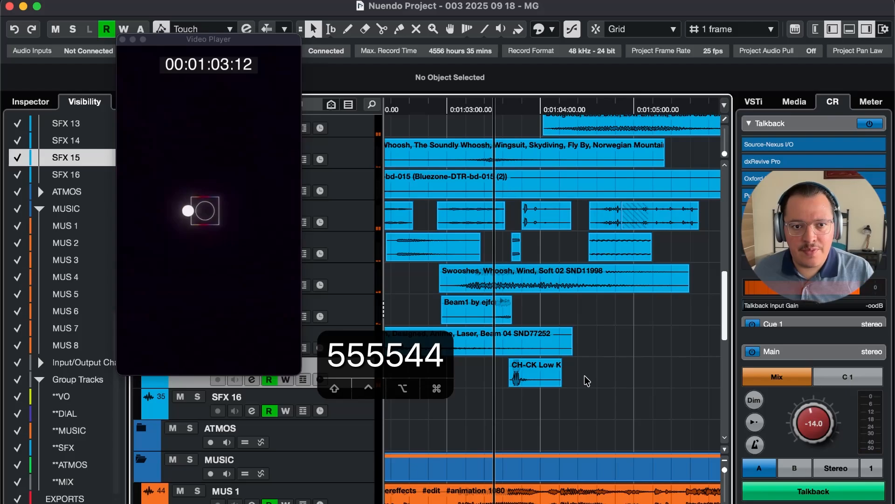
{"action": "key", "text": "5"}
{"action": "key", "text": "5"}
{"action": "key", "text": "5"}
{"action": "key", "text": "5"}
{"action": "key", "text": "5"}
{"action": "key", "text": "5"}
{"action": "key", "text": "4"}
{"action": "key", "text": "4"}
{"action": "key", "text": "4"}
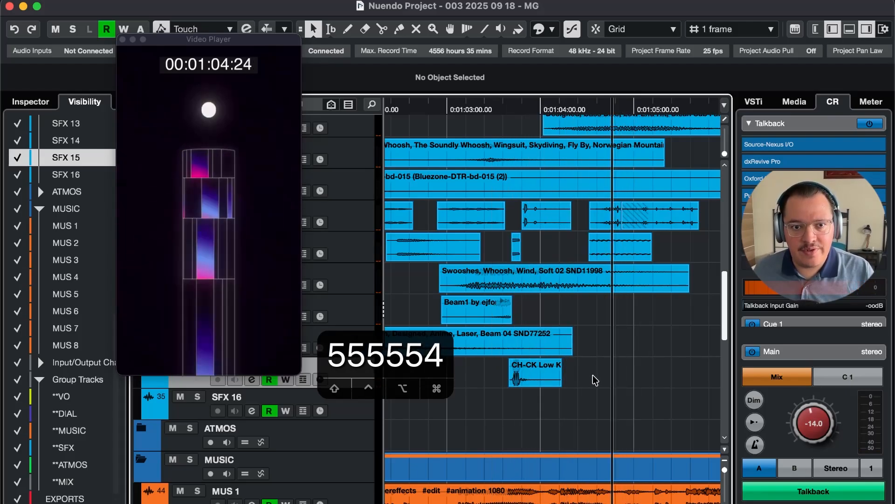
{"action": "key", "text": "5"}
{"action": "key", "text": "5"}
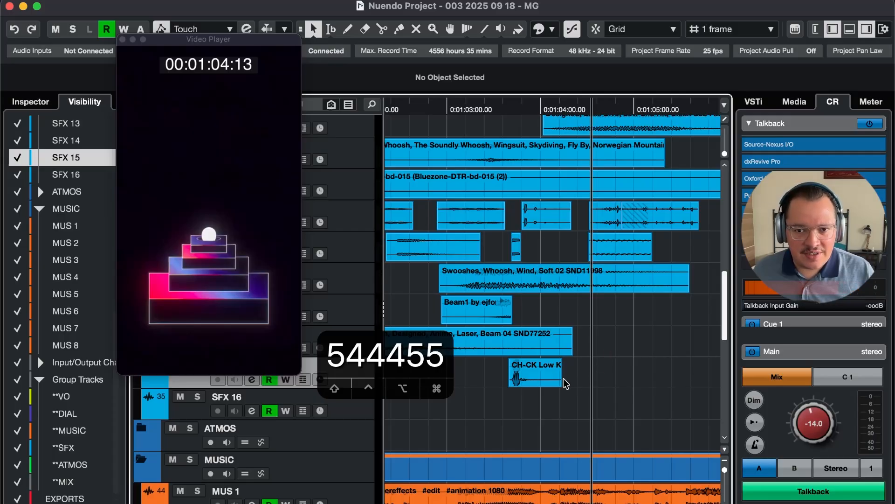
Step the picture back and forth between 00:01:04:13 and 00:01:03:14 to examine the ball's passage through the squares
{"action": "key", "text": "shift+r"}
{"action": "key", "text": "r"}
{"action": "key", "text": "r"}
{"action": "key", "text": "r"}
{"action": "key", "text": "r"}
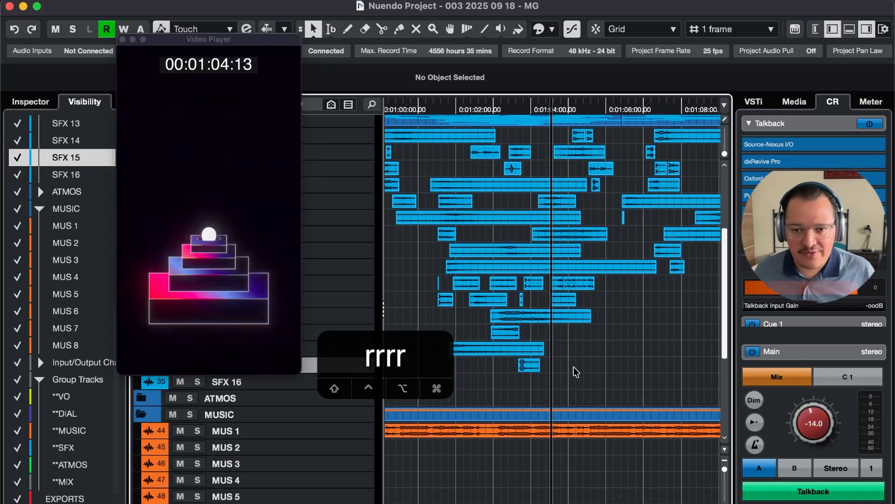
{"action": "key", "text": "4"}
{"action": "key", "text": "4"}
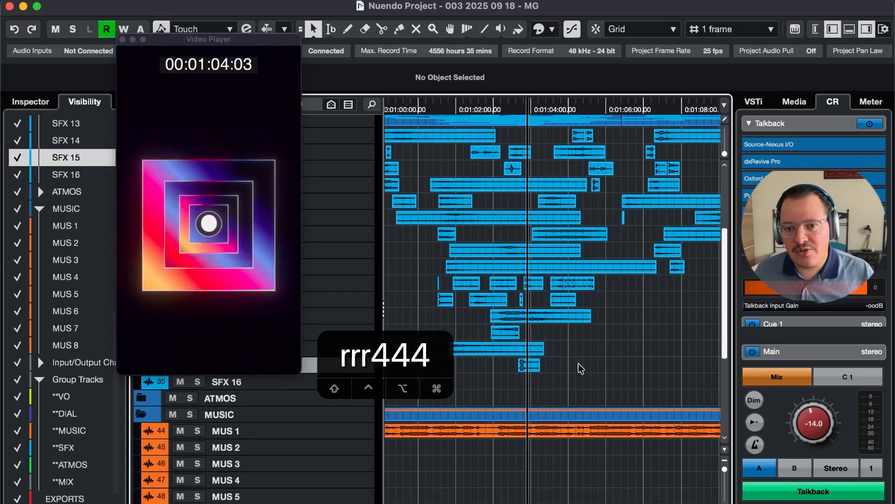
{"action": "key", "text": "4"}
{"action": "key", "text": "4"}
{"action": "key", "text": "5"}
{"action": "key", "text": "5"}
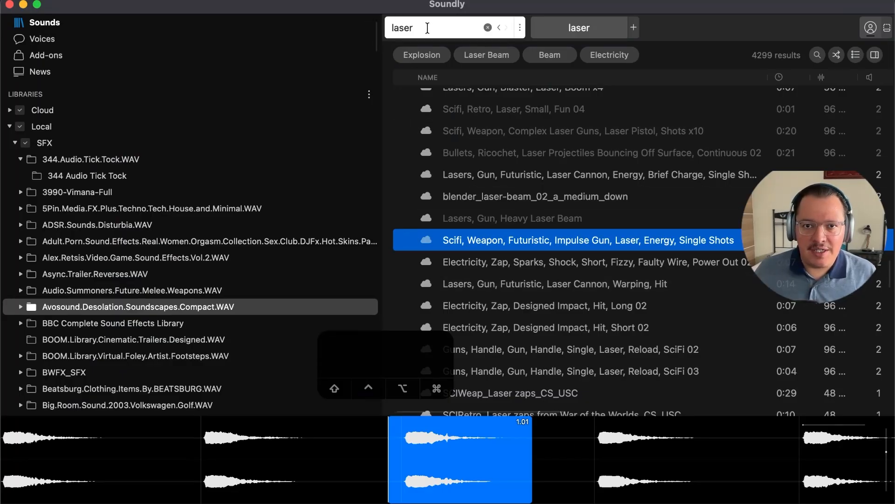
Search Soundly for "laugh" and place Laugh_Wet- Female_Vocal_Phrase - ADSR_Disturbia on Nuendo's SFX 16 track at about 00:01:03:18
{"action": "type", "text": "laugh"}
{"action": "key", "text": "Return"}
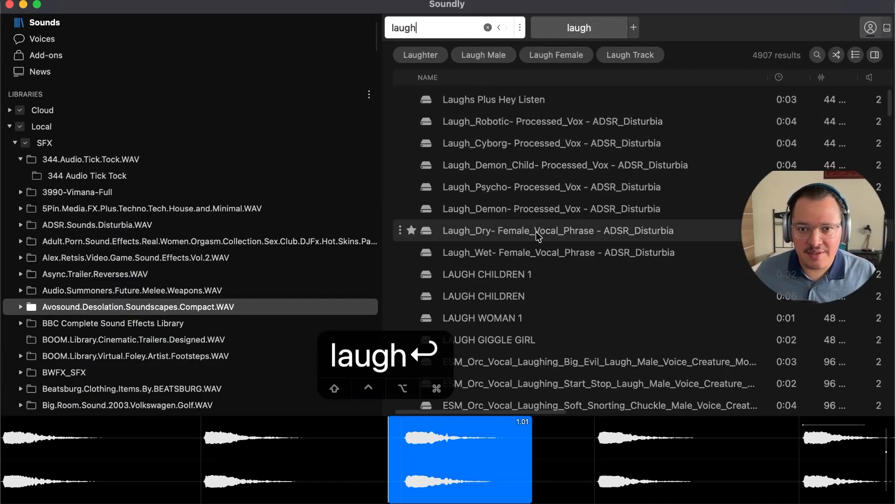
{"action": "left_click", "coordinate": [621, 256]}
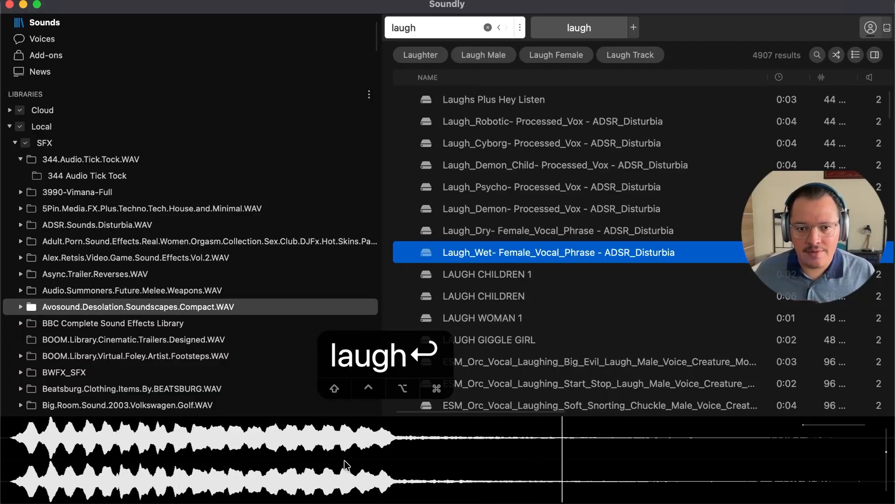
{"action": "left_click_drag", "start_coordinate": [304, 458], "coordinate": [505, 383]}
{"action": "key", "text": "super+Tab"}
{"action": "left_click", "coordinate": [560, 380]}
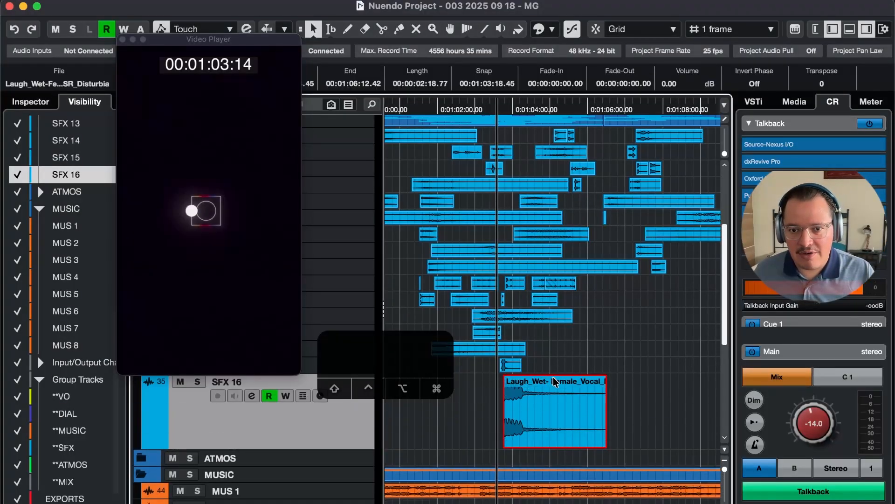
Add a fade-in of about 5 frames to the laugh clip on SFX 16
{"action": "key", "text": "t"}
{"action": "key", "text": "t"}
{"action": "key", "text": "t"}
{"action": "key", "text": "t"}
{"action": "key", "text": "t"}
{"action": "key", "text": "t"}
{"action": "key", "text": "t"}
{"action": "key", "text": "t"}
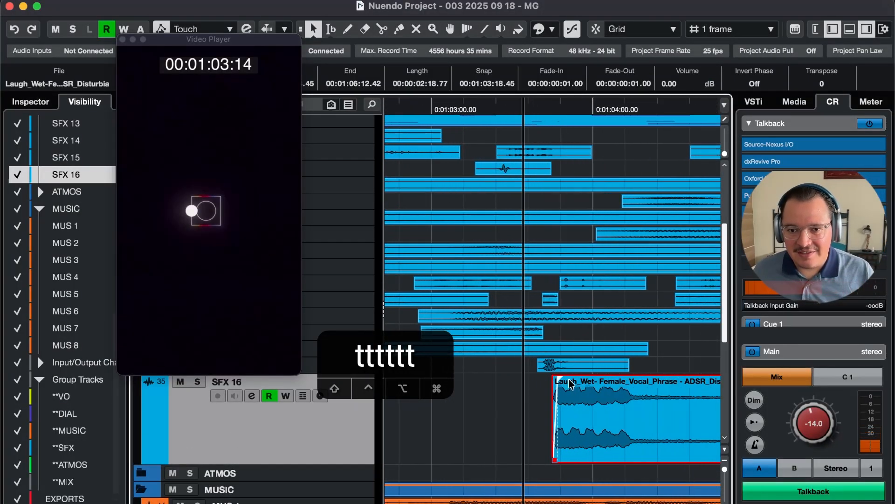
{"action": "left_click_drag", "start_coordinate": [586, 383], "coordinate": [587, 383]}
Cut off the laugh clip's tail at about 00:01:04:14 and fade out its end over about 5 frames
{"action": "key", "text": "3"}
{"action": "left_click", "coordinate": [689, 401]}
{"action": "key", "text": "s"}
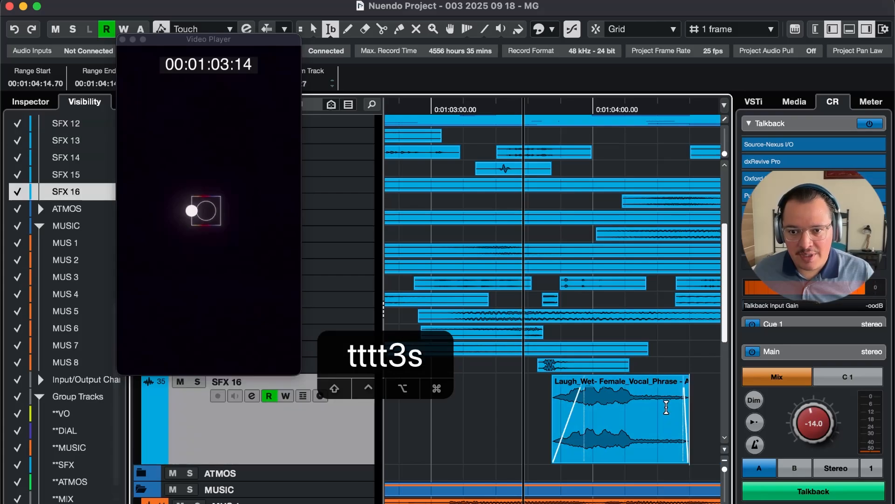
{"action": "left_click_drag", "start_coordinate": [687, 381], "coordinate": [678, 379]}
{"action": "key", "text": "g"}
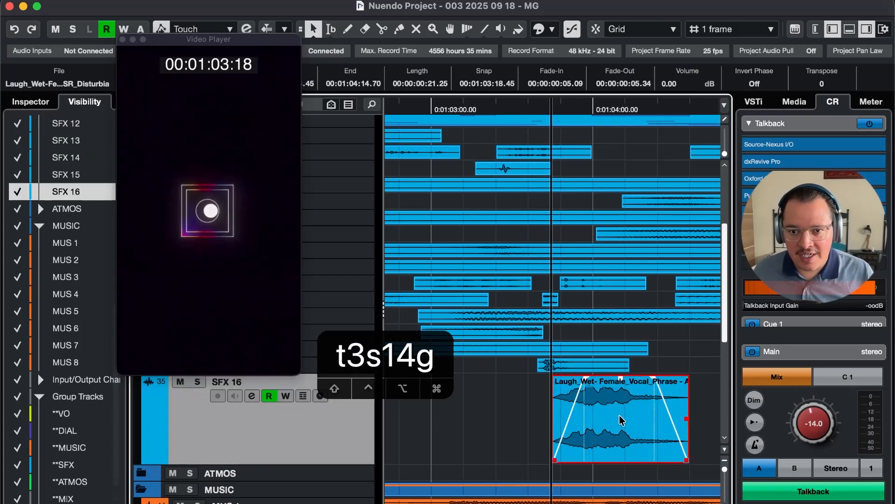
Go back to before the laugh clip and play the passage to hear it against the picture
{"action": "key", "text": "4"}
{"action": "key", "text": "4"}
{"action": "key", "text": "r"}
{"action": "key", "text": "shift+r"}
{"action": "key", "text": "shift+t"}
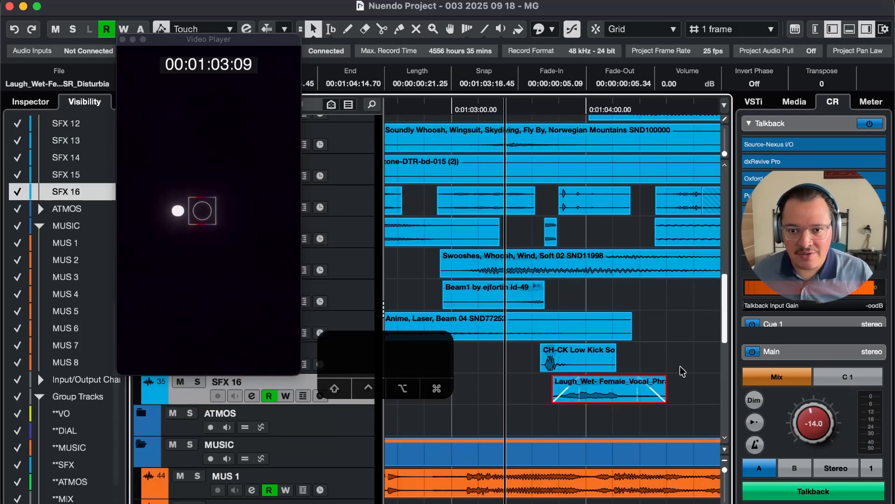
{"action": "scroll", "coordinate": [680, 369], "scroll_direction": "right", "scroll_amount": 2}
{"action": "scroll", "coordinate": [680, 368], "scroll_direction": "down", "scroll_amount": 1}
{"action": "left_click_drag", "start_coordinate": [658, 340], "coordinate": [600, 361]}
{"action": "key", "text": "4"}
{"action": "key", "text": "4"}
{"action": "key", "text": "4"}
{"action": "key", "text": "space"}
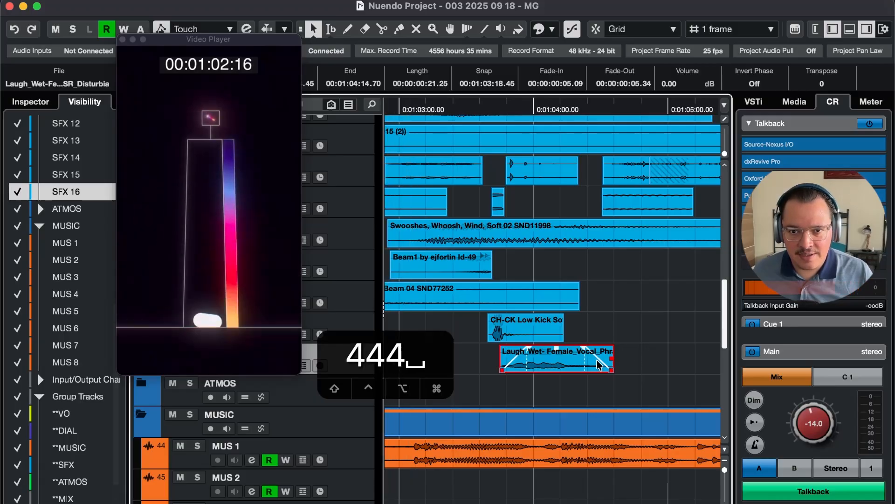
Lower the laugh clip's volume to -2 dB and replay the passage
{"action": "key", "text": "r"}
{"action": "key", "text": "minus"}
{"action": "key", "text": "minus"}
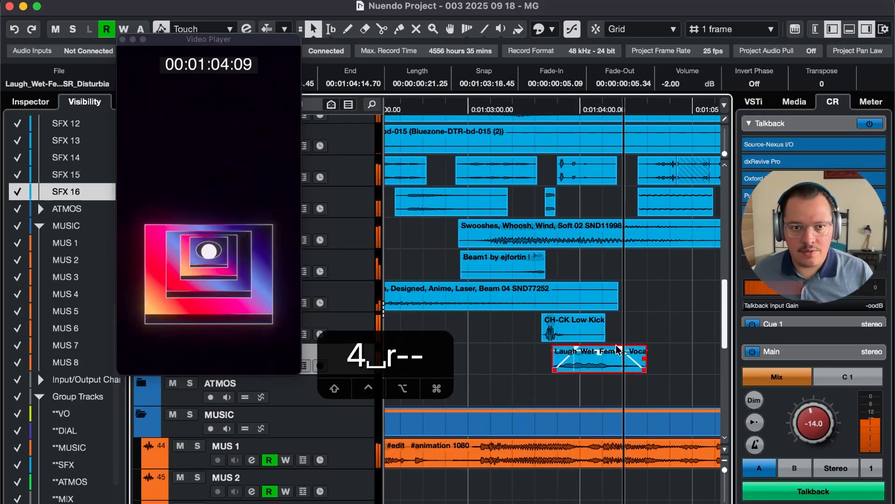
{"action": "key", "text": "ctrl+a"}
{"action": "key", "text": "space"}
{"action": "key", "text": "r"}
{"action": "key", "text": "space"}
{"action": "key", "text": "r"}
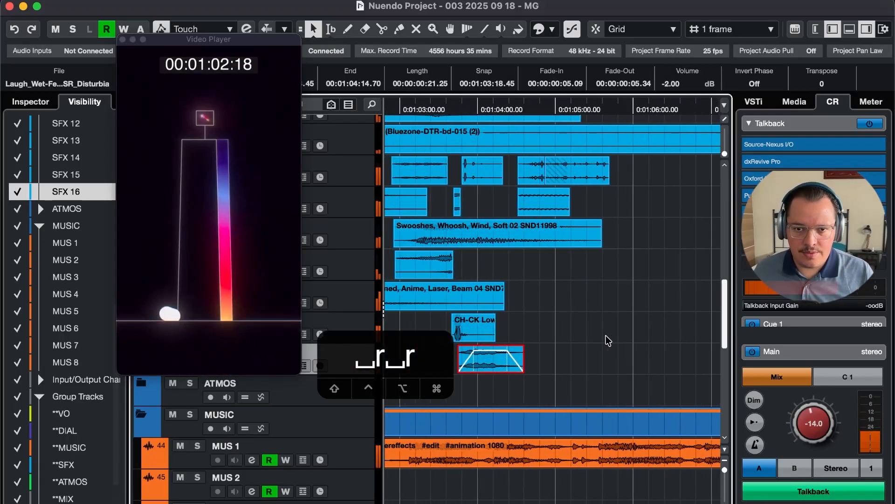
Move the laugh clip earlier to start at about 00:01:03:11 and play the passage with it
{"action": "scroll", "coordinate": [607, 338], "scroll_direction": "up", "scroll_amount": 2}
{"action": "key", "text": "t"}
{"action": "key", "text": "t"}
{"action": "key", "text": "t"}
{"action": "key", "text": "t"}
{"action": "left_click_drag", "start_coordinate": [618, 417], "coordinate": [572, 416]}
{"action": "key", "text": "space"}
{"action": "key", "text": "g"}
{"action": "key", "text": "4"}
{"action": "key", "text": "4"}
{"action": "key", "text": "4"}
{"action": "key", "text": "space"}
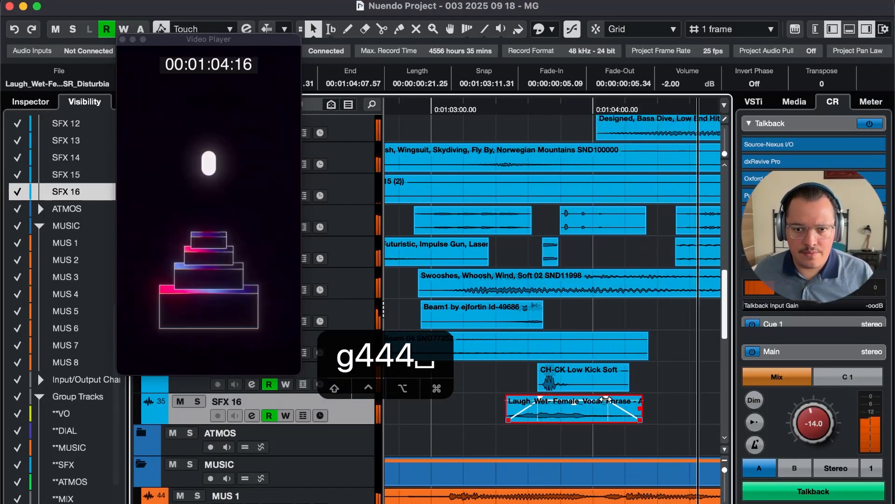
{"action": "key", "text": "space"}
Bounce the laugh clip to a new audio file and reverse it with Direct Offline Processing
{"action": "key", "text": "r"}
{"action": "key", "text": "b"}
{"action": "key", "text": "Return"}
{"action": "key", "text": "h"}
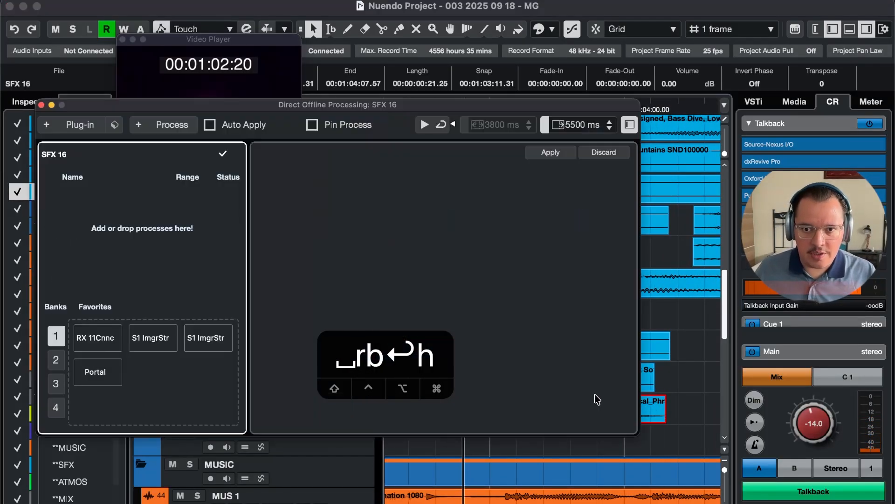
{"action": "left_click", "coordinate": [171, 125]}
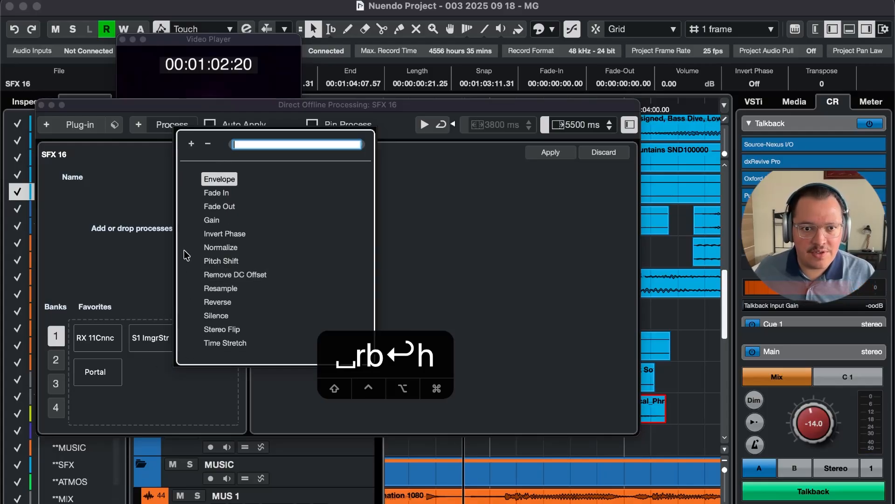
{"action": "left_click", "coordinate": [219, 301]}
{"action": "key", "text": "h"}
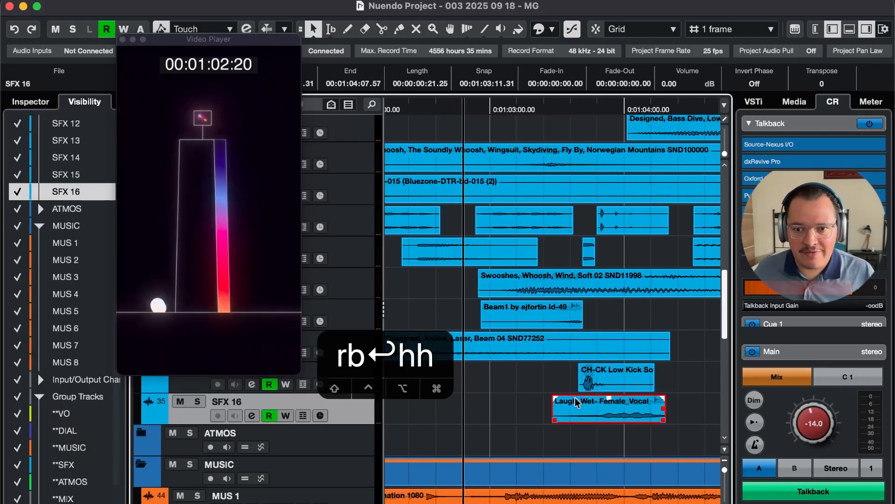
Move the reversed laugh to start at about 00:01:03:06 and fade out its end over about 6 frames, checking it in playback
{"action": "left_click_drag", "start_coordinate": [645, 411], "coordinate": [618, 416]}
{"action": "key", "text": "space"}
{"action": "key", "text": "space"}
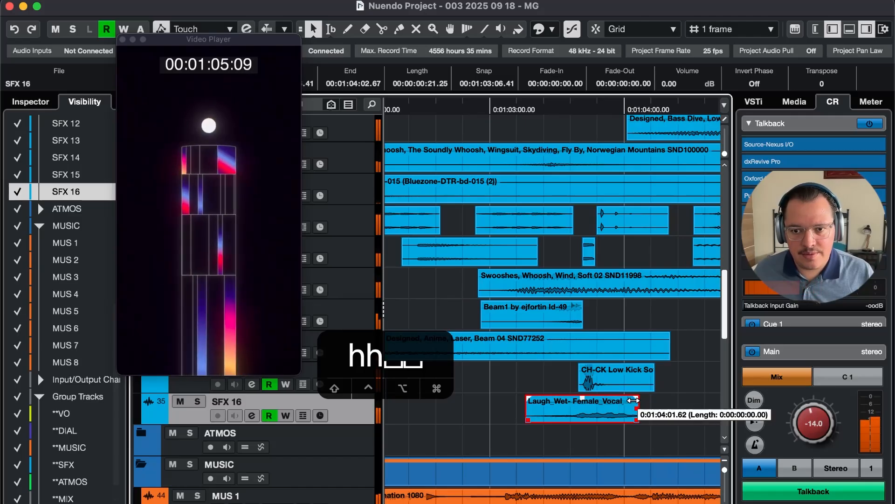
{"action": "left_click_drag", "start_coordinate": [634, 400], "coordinate": [605, 414]}
{"action": "key", "text": "space"}
{"action": "key", "text": "space"}
{"action": "key", "text": "g"}
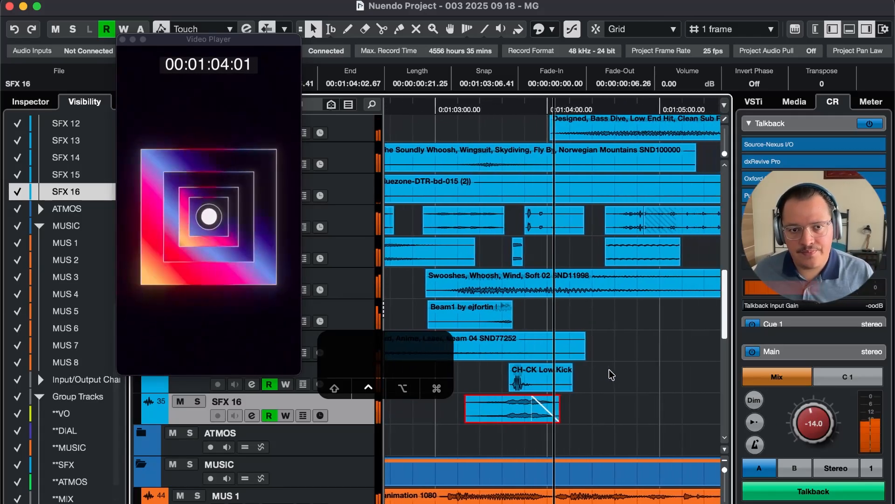
{"action": "key", "text": "space"}
Bounce the reversed laugh again and apply a Pitch Shift envelope that starts at the lowest pitch and rises to the unshifted centre line
{"action": "key", "text": "r"}
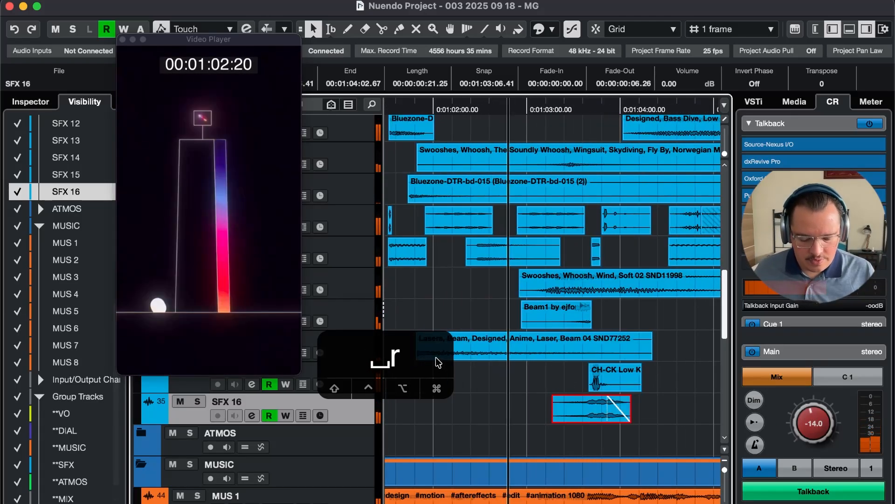
{"action": "key", "text": "h"}
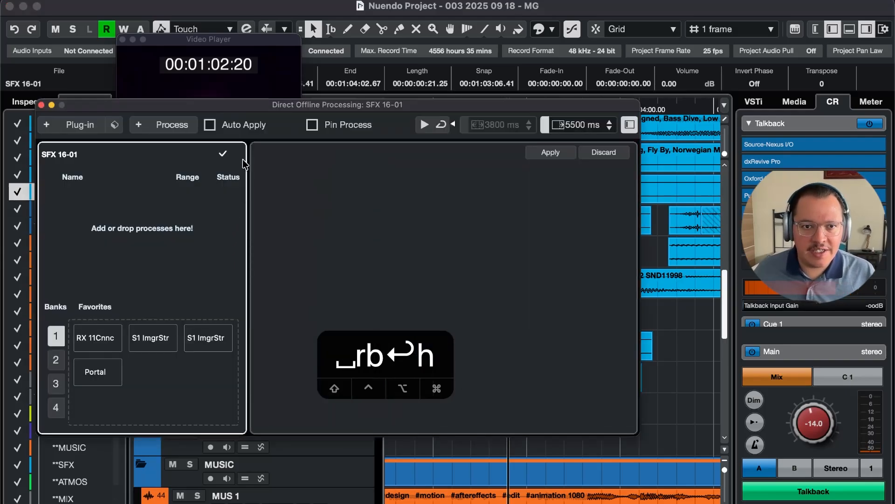
{"action": "left_click", "coordinate": [178, 124]}
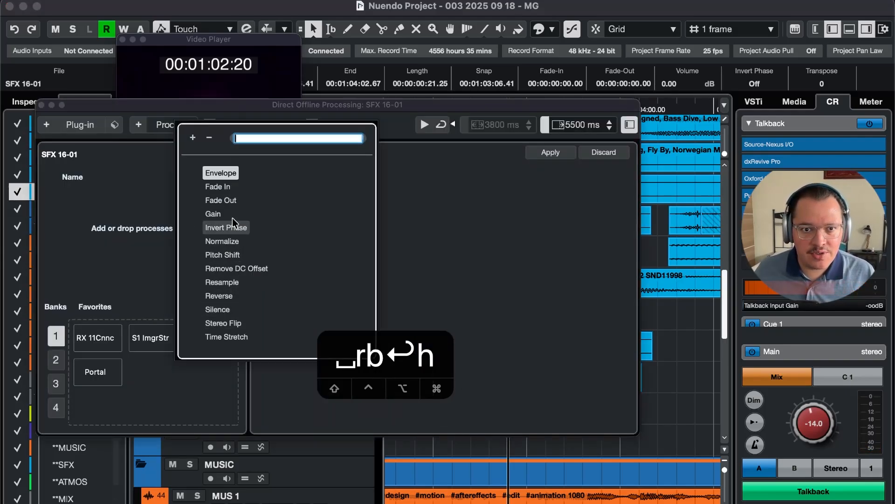
{"action": "left_click", "coordinate": [223, 256]}
{"action": "left_click_drag", "start_coordinate": [343, 279], "coordinate": [328, 305]}
{"action": "left_click_drag", "start_coordinate": [271, 284], "coordinate": [270, 319]}
{"action": "left_click", "coordinate": [691, 153]}
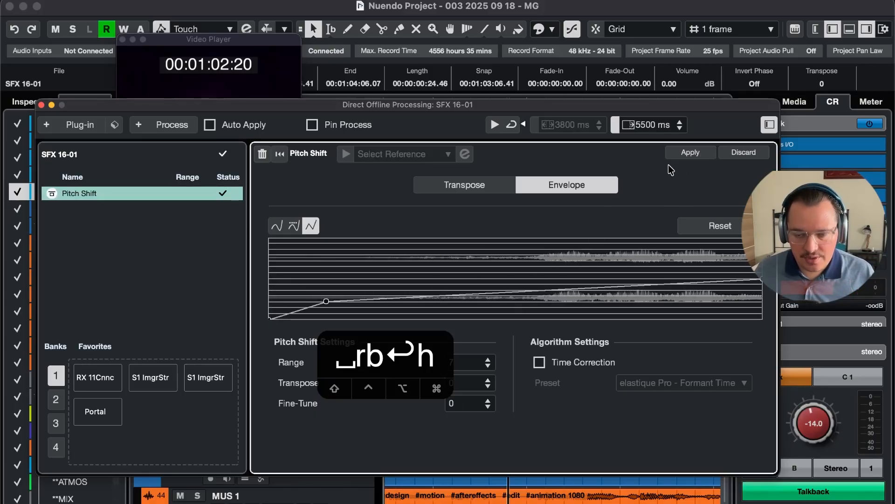
{"action": "key", "text": "h"}
Play the pitch-shifted laugh and move it earlier to start at about 00:01:03:03
{"action": "key", "text": "space"}
{"action": "key", "text": "r"}
{"action": "key", "text": "t"}
{"action": "key", "text": "t"}
{"action": "key", "text": "t"}
{"action": "key", "text": "t"}
{"action": "key", "text": "t"}
{"action": "key", "text": "r"}
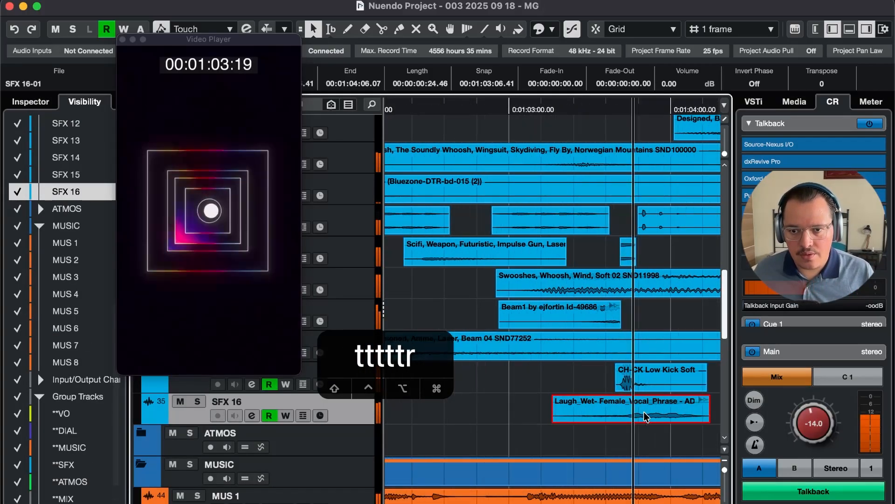
{"action": "key", "text": "r"}
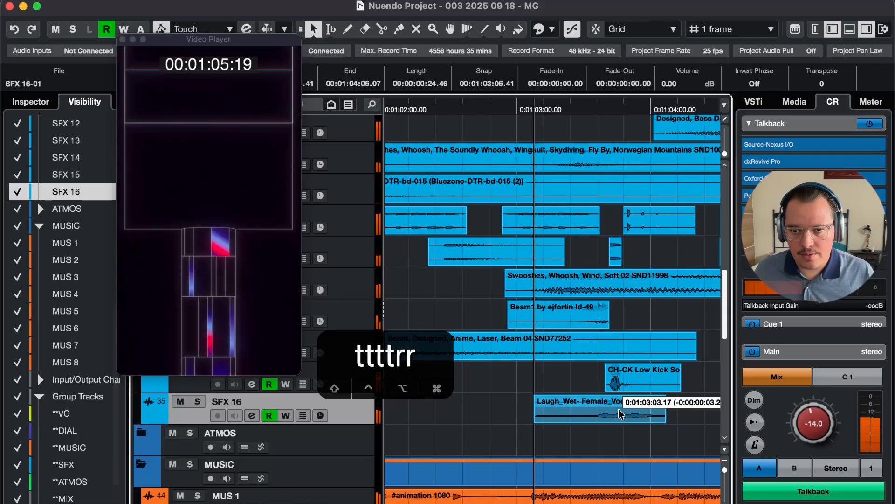
{"action": "key", "text": "space"}
{"action": "key", "text": "g"}
{"action": "key", "text": "r"}
Apply a second Pitch Shift to the laugh, with the envelope's end raised above centre and an extra point near its middle
{"action": "key", "text": "h"}
{"action": "left_click", "coordinate": [163, 123]}
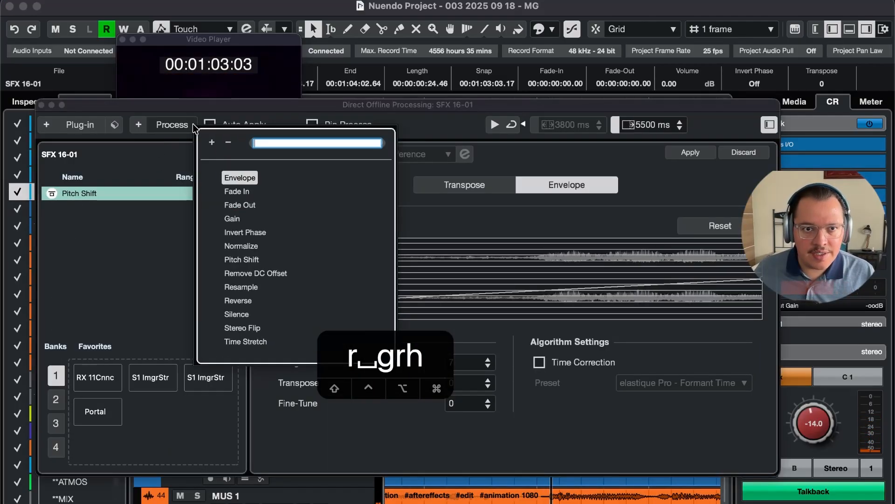
{"action": "double_click", "coordinate": [240, 260]}
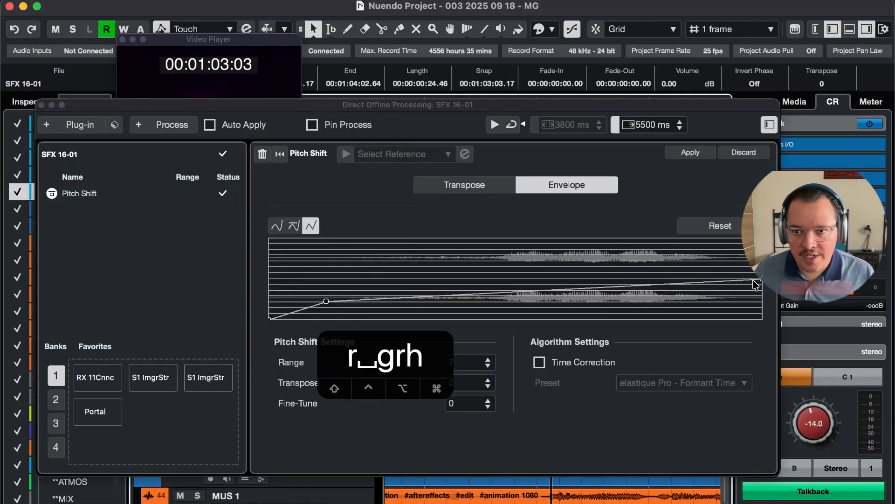
{"action": "left_click_drag", "start_coordinate": [761, 279], "coordinate": [762, 254]}
{"action": "left_click_drag", "start_coordinate": [517, 281], "coordinate": [517, 285]}
{"action": "left_click", "coordinate": [684, 156]}
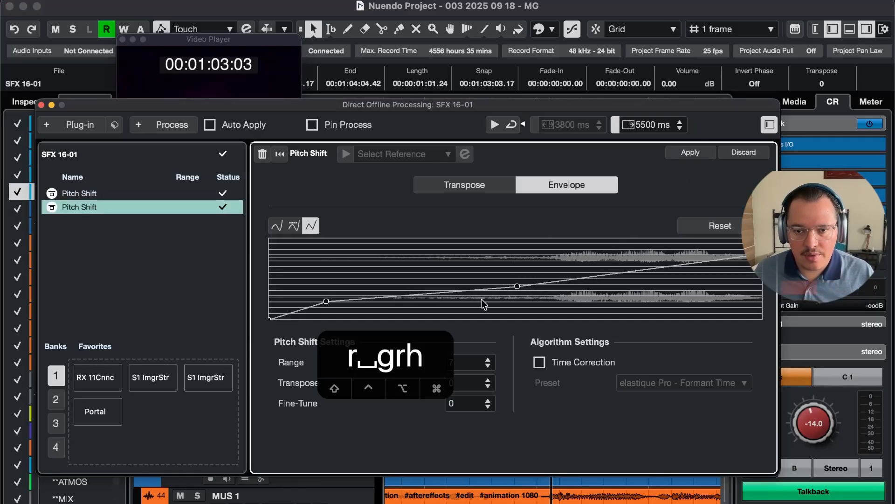
Play the result and time-stretch the laugh clip down to a length of about 12 frames
{"action": "key", "text": "r"}
{"action": "key", "text": "space"}
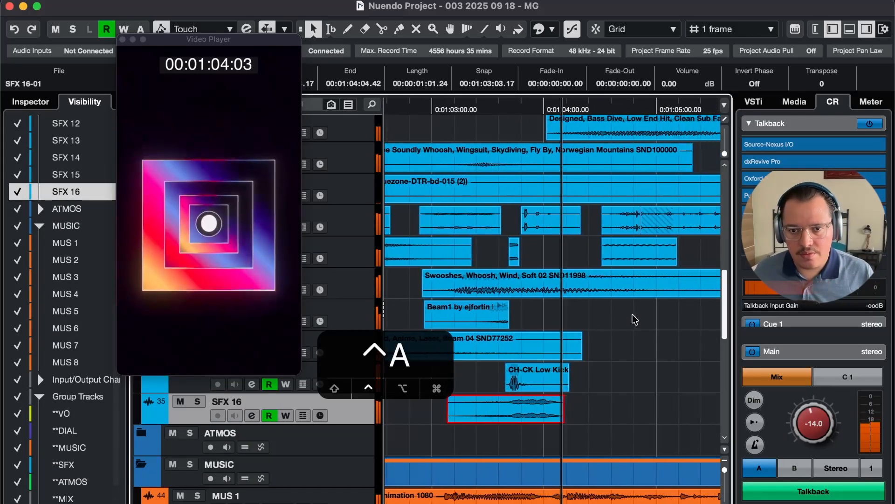
{"action": "key", "text": "space"}
{"action": "key", "text": "1"}
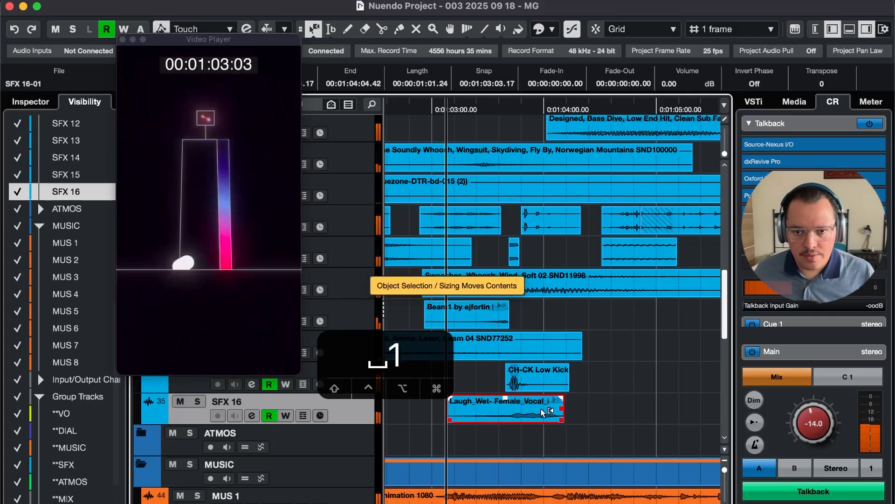
{"action": "key", "text": "1"}
{"action": "left_click_drag", "start_coordinate": [496, 415], "coordinate": [498, 416]}
{"action": "key", "text": "1"}
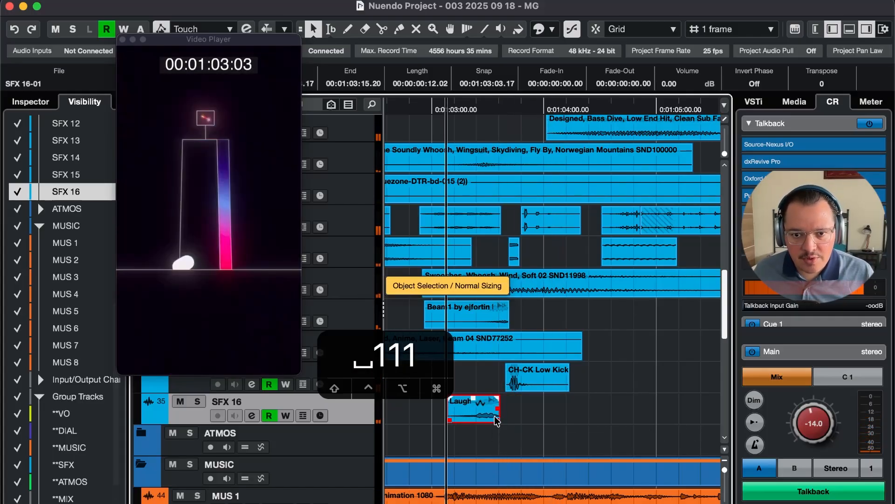
Reposition the shortened laugh clip to start at about 00:01:03:10 and replay the passage to check its timing
{"action": "key", "text": "t"}
{"action": "left_click_drag", "start_coordinate": [559, 408], "coordinate": [613, 409]}
{"action": "key", "text": "4"}
{"action": "key", "text": "space"}
{"action": "key", "text": "t"}
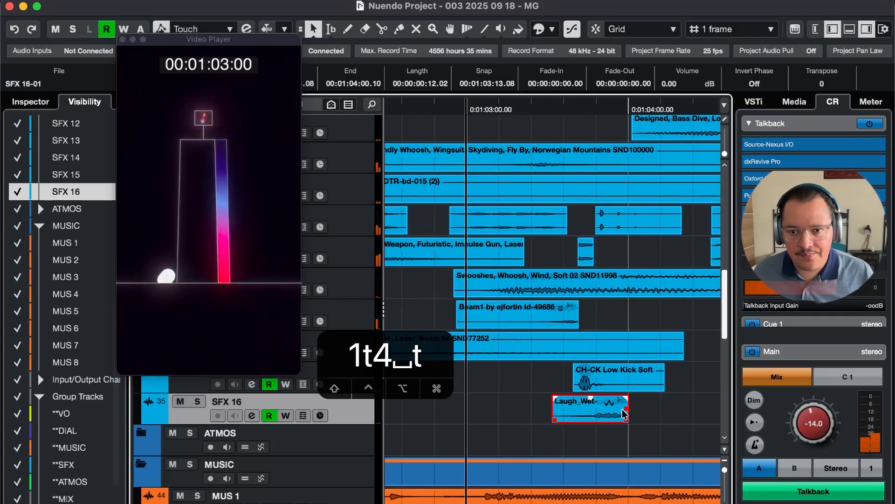
{"action": "key", "text": "space"}
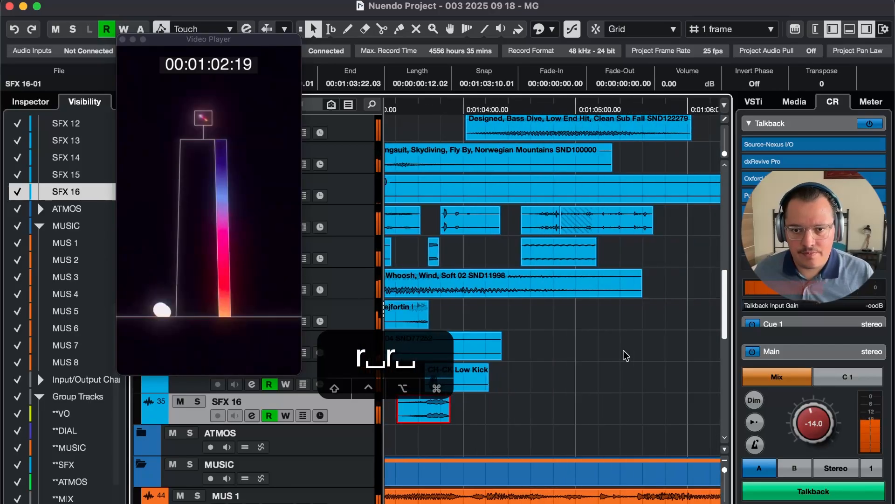
{"action": "key", "text": "t"}
{"action": "key", "text": "t"}
{"action": "key", "text": "space"}
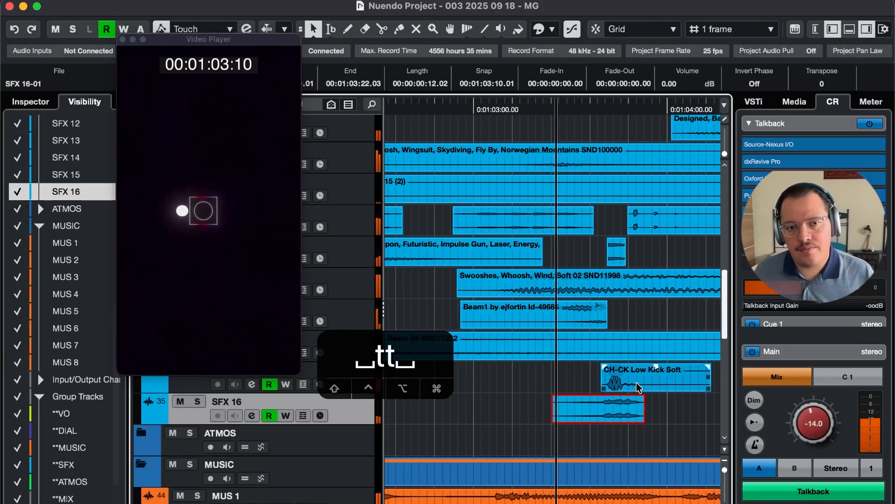
{"action": "key", "text": "space"}
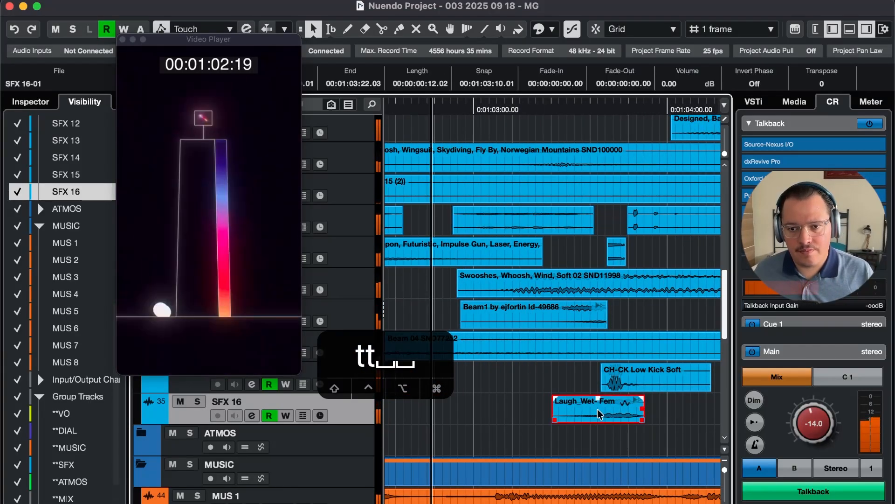
Set the laugh clip's transpose to 5 and play the passage around it
{"action": "left_click", "coordinate": [822, 84]}
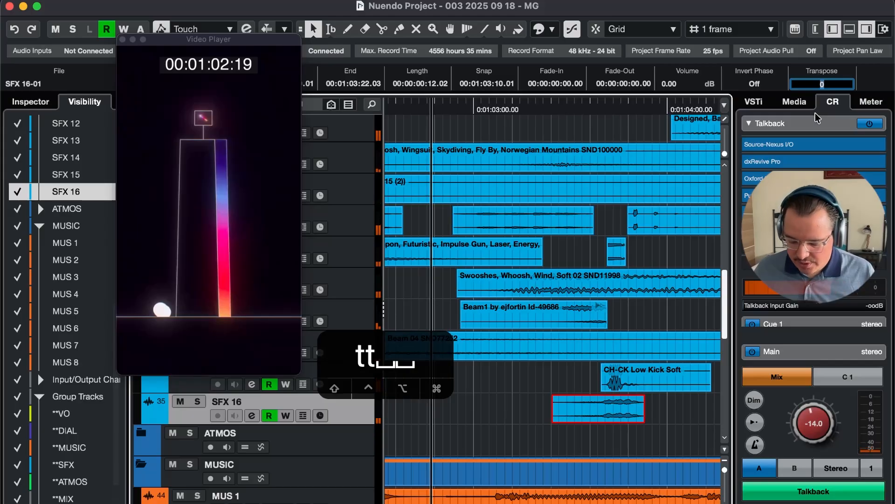
{"action": "type", "text": "5"}
{"action": "key", "text": "Return"}
{"action": "key", "text": "g"}
{"action": "key", "text": "4"}
{"action": "key", "text": "4"}
{"action": "key", "text": "space"}
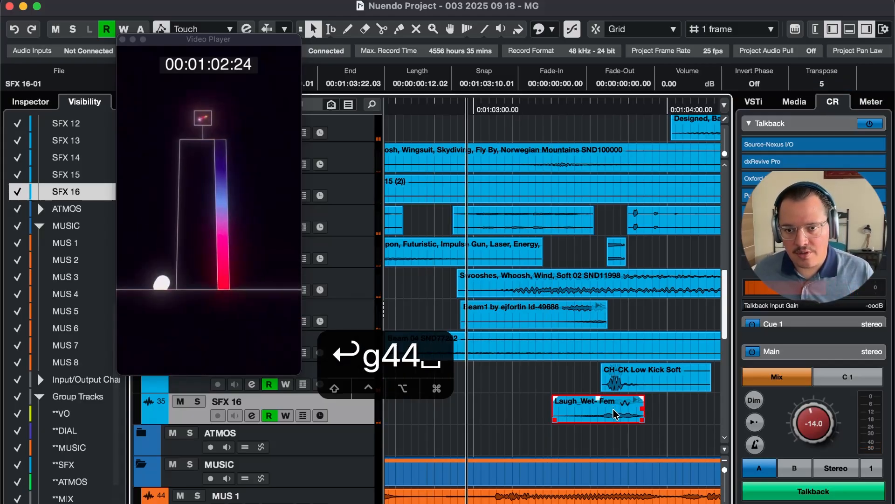
{"action": "key", "text": "r"}
{"action": "key", "text": "r"}
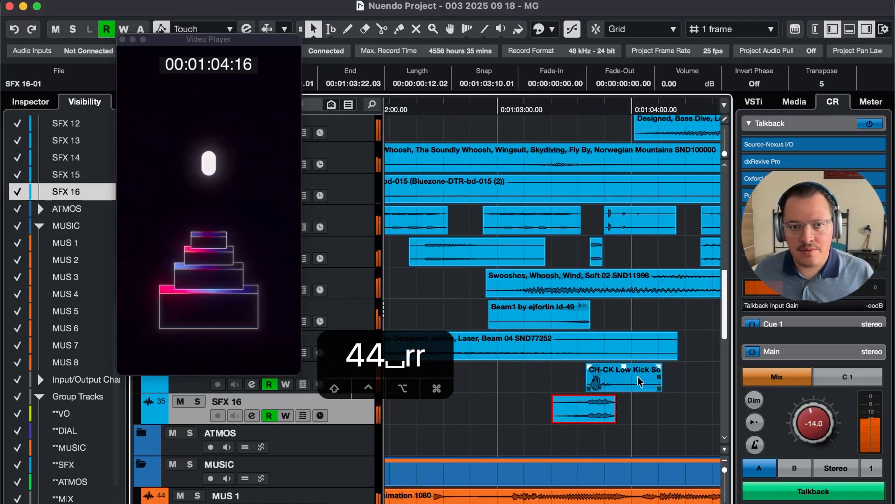
{"action": "key", "text": "space"}
Lower the laugh clip's volume to -3 dB
{"action": "key", "text": "minus"}
{"action": "key", "text": "minus"}
{"action": "key", "text": "minus"}
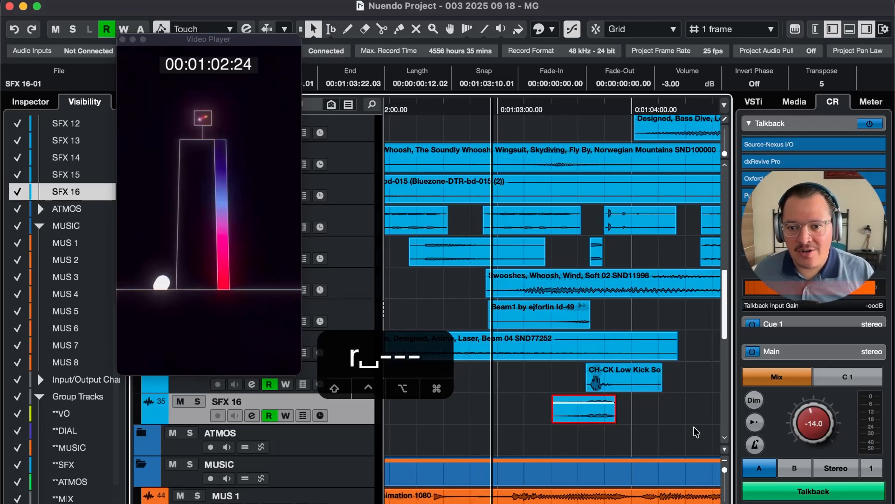
Replay the passage from before the laugh to judge how it sits among the other sound effects
{"action": "left_click", "coordinate": [656, 415]}
{"action": "left_click", "coordinate": [612, 420]}
{"action": "key", "text": "g"}
{"action": "key", "text": "t"}
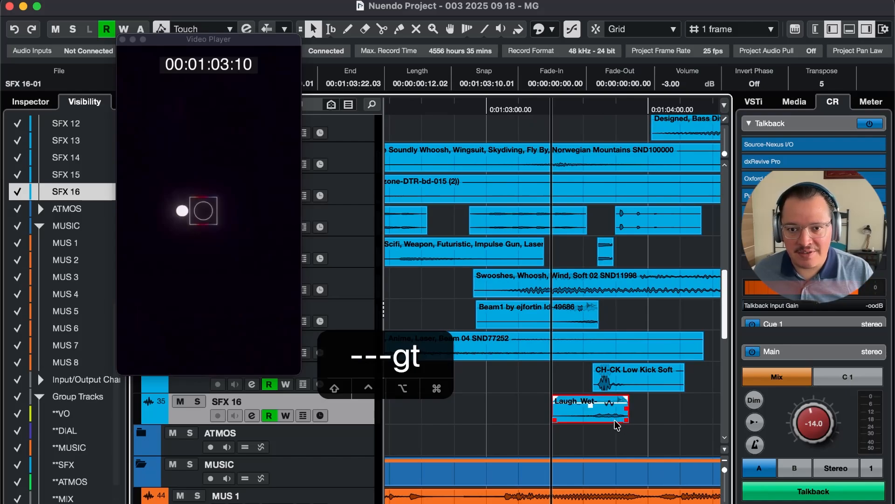
{"action": "key", "text": "r"}
{"action": "key", "text": "4"}
{"action": "key", "text": "4"}
{"action": "key", "text": "r"}
{"action": "key", "text": "4"}
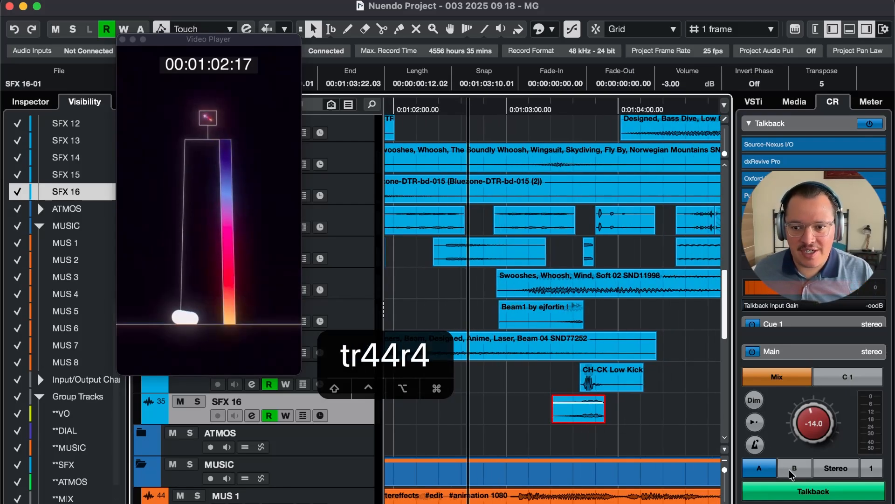
{"action": "key", "text": "4"}
{"action": "key", "text": "ctrl+r"}
{"action": "key", "text": "ctrl+a"}
{"action": "key", "text": "r"}
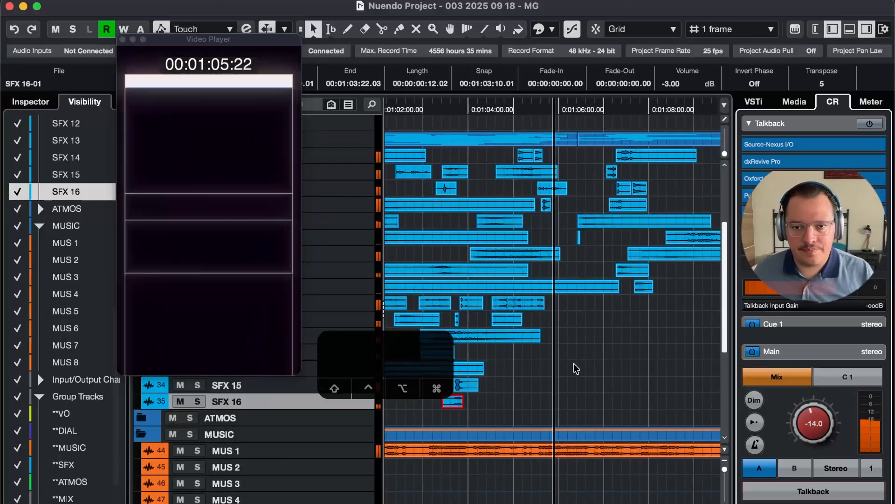
{"action": "key", "text": "4"}
{"action": "key", "text": "space"}
{"action": "key", "text": "5"}
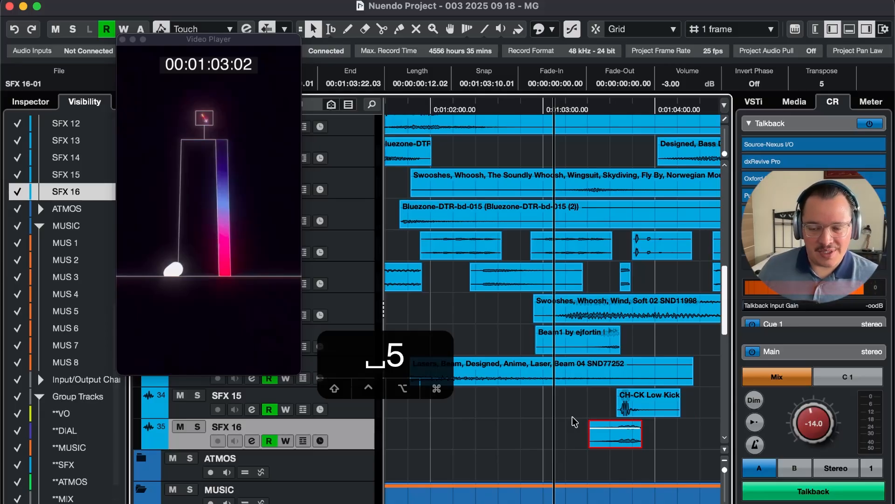
Deselect the laugh clip and select the MUS 1 music track beneath the sound-effect layers
{"action": "key", "text": "r"}
{"action": "key", "text": "r"}
{"action": "key", "text": "r"}
{"action": "key", "text": "r"}
{"action": "key", "text": "r"}
{"action": "key", "text": "r"}
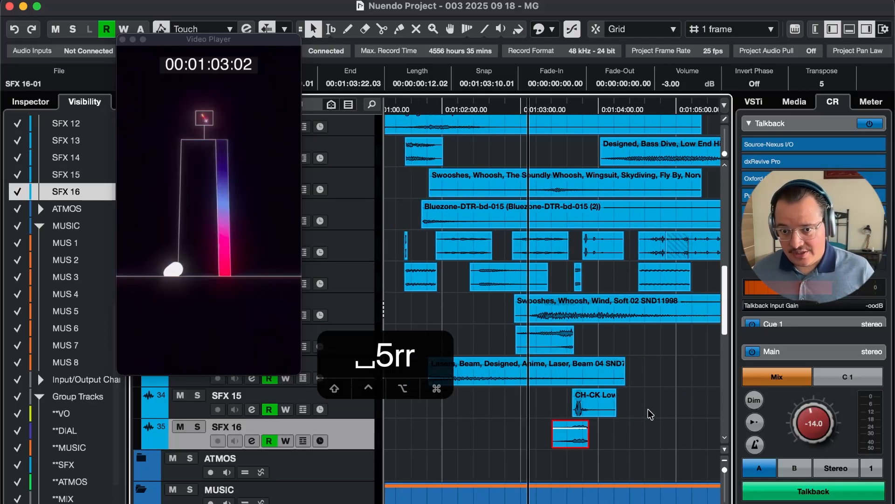
{"action": "left_click", "coordinate": [648, 447]}
{"action": "key", "text": "shift+r"}
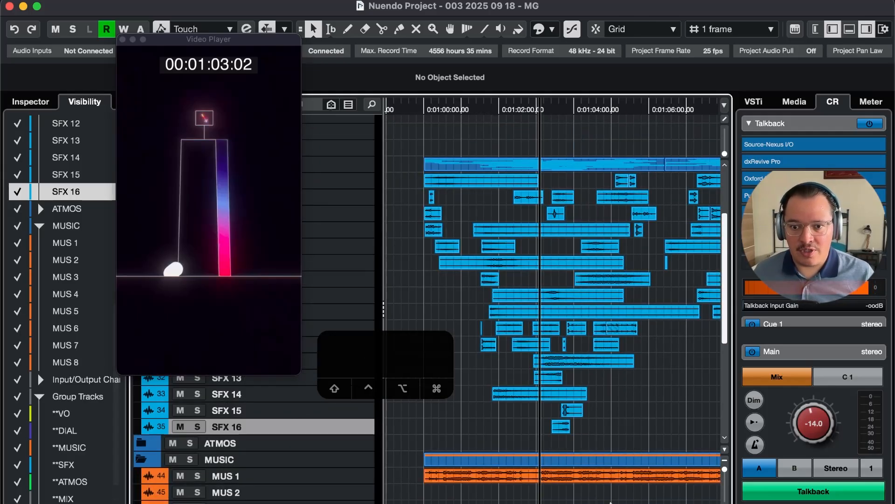
{"action": "left_click", "coordinate": [645, 475]}
{"action": "key", "text": "super+t"}
{"action": "left_click", "coordinate": [644, 413]}
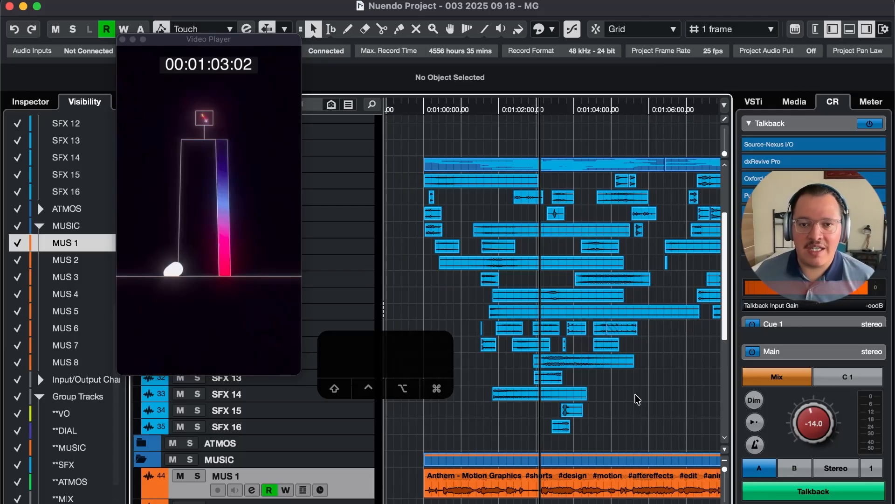